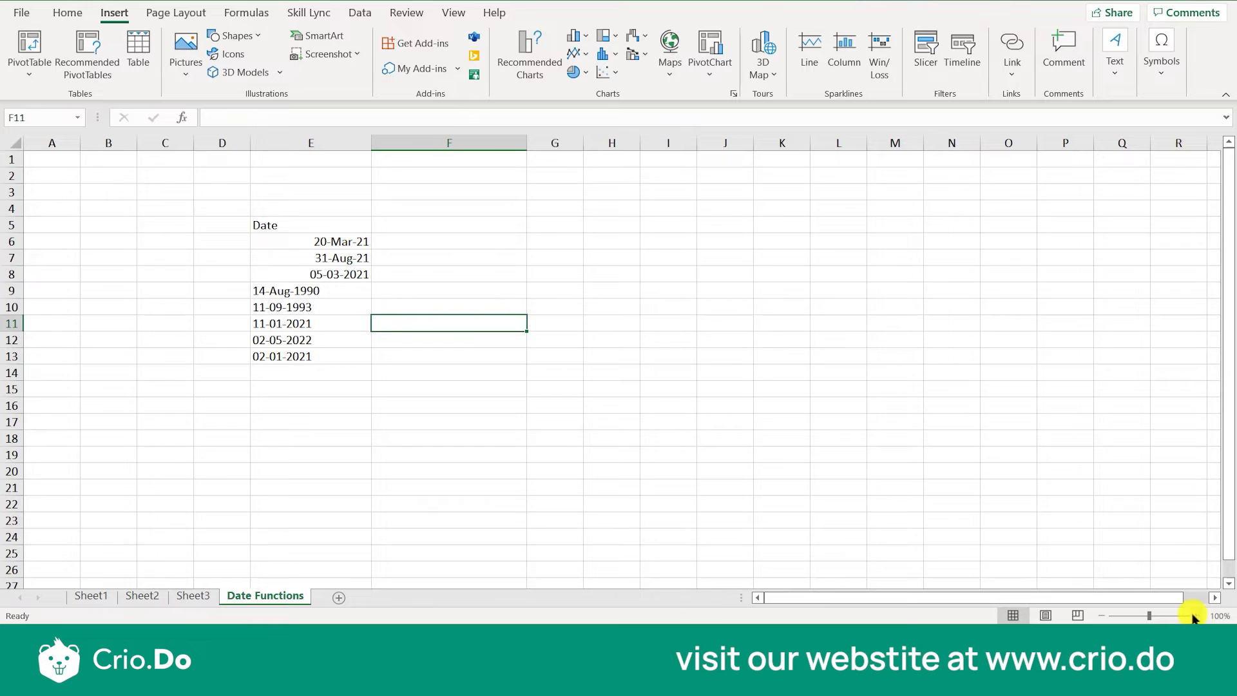
Zoom the sheet to 120% and examine the date entries in cells E6 to E13.
click(1196, 616)
click(1195, 615)
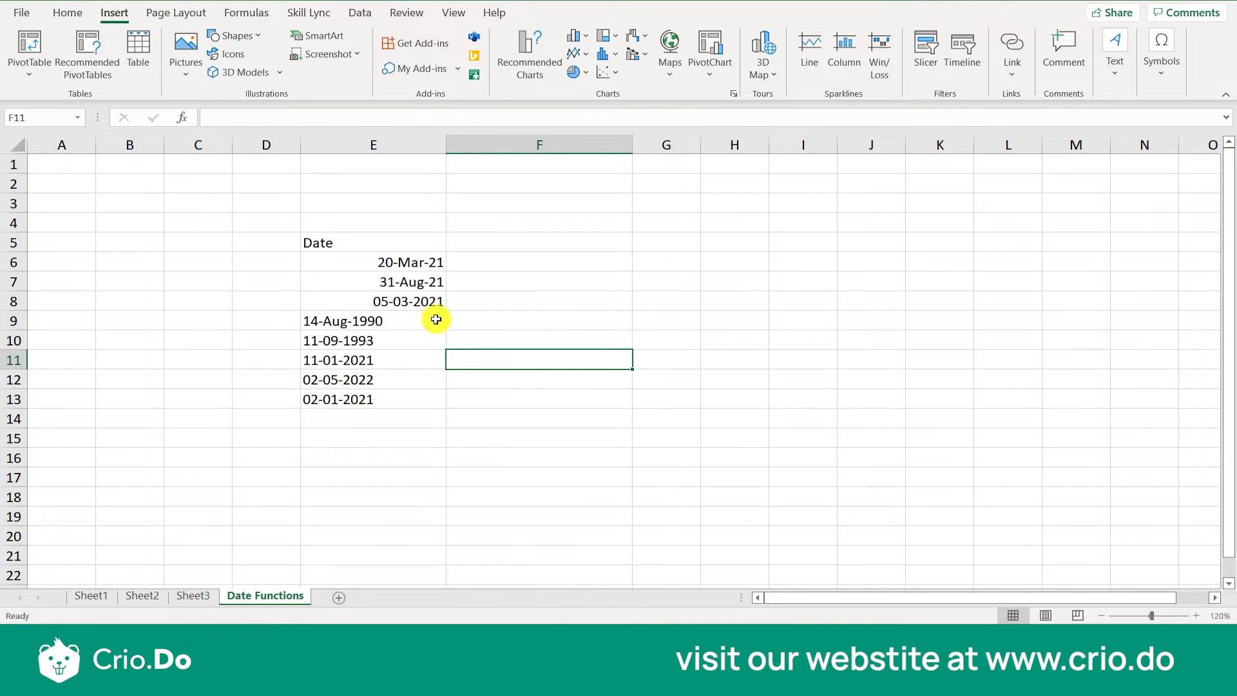
click(385, 263)
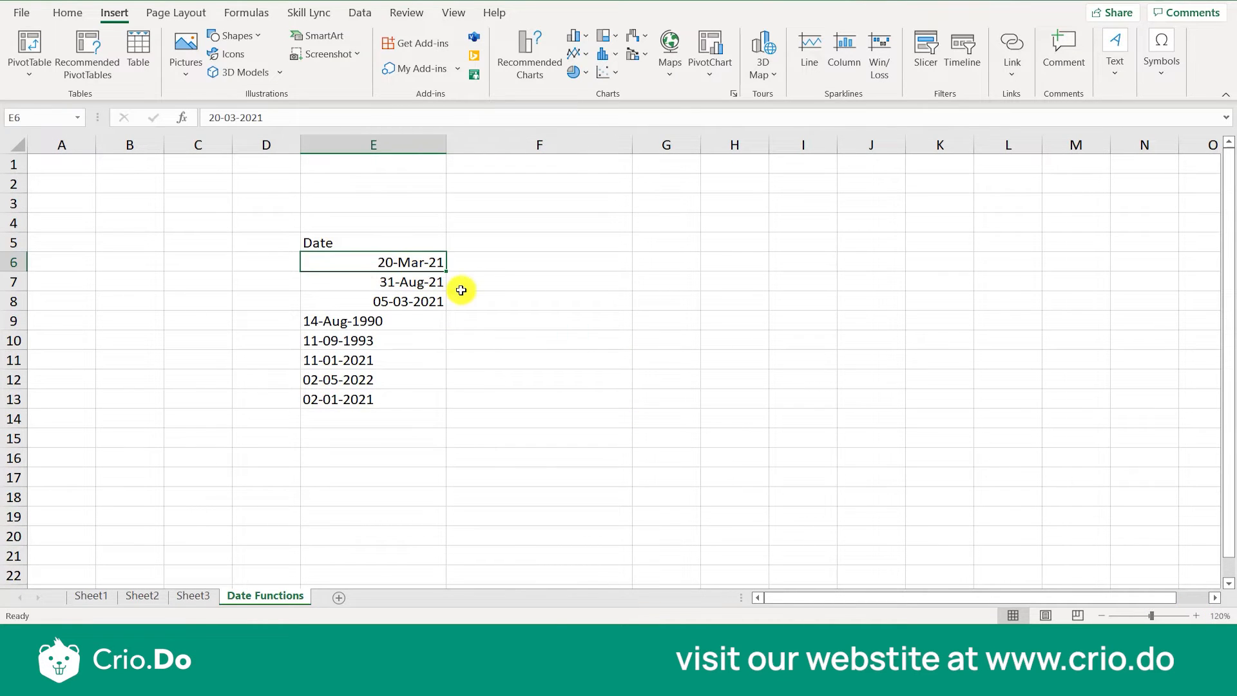
click(410, 282)
key(Down)
key(Down)
key(Down)
key(Down)
key(Down)
key(Down)
key(Down)
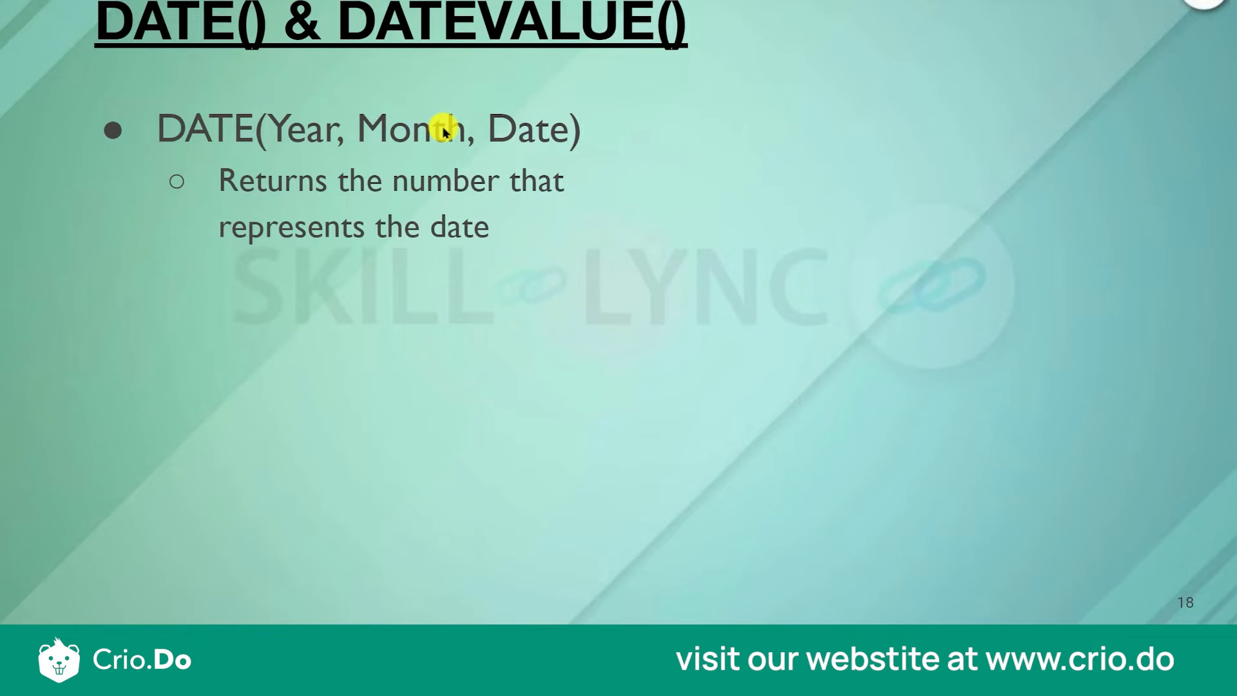
key(alt+Tab)
click(588, 265)
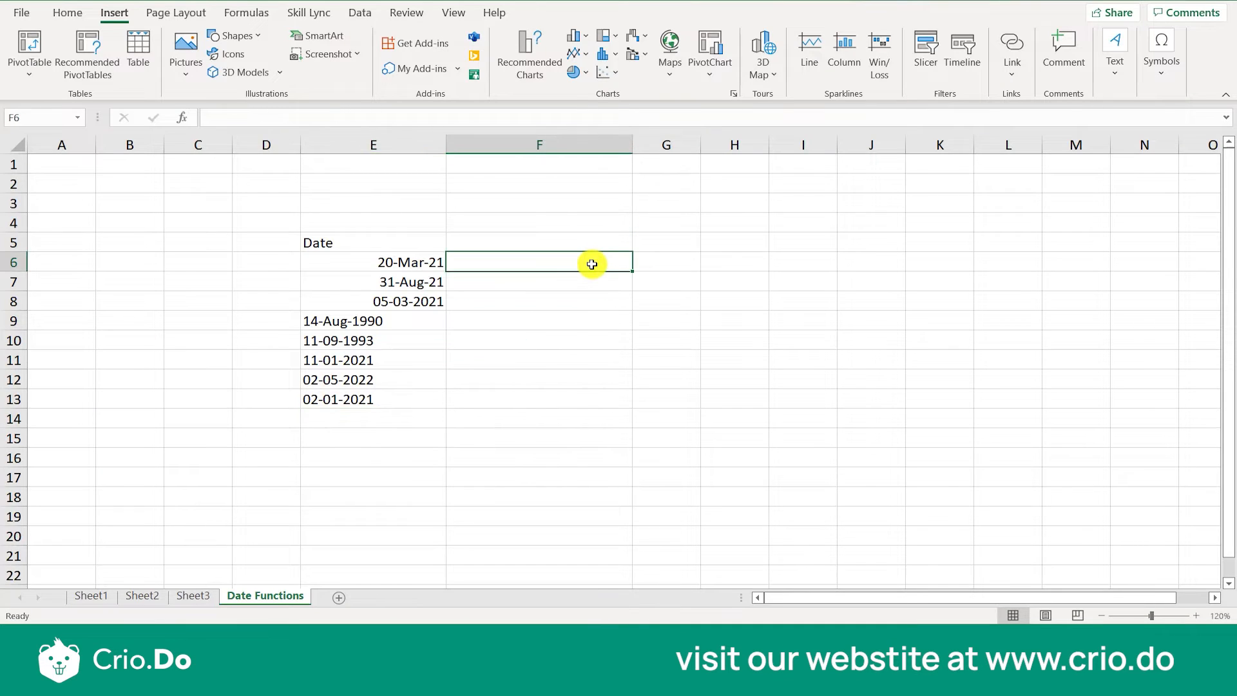
text(=D)
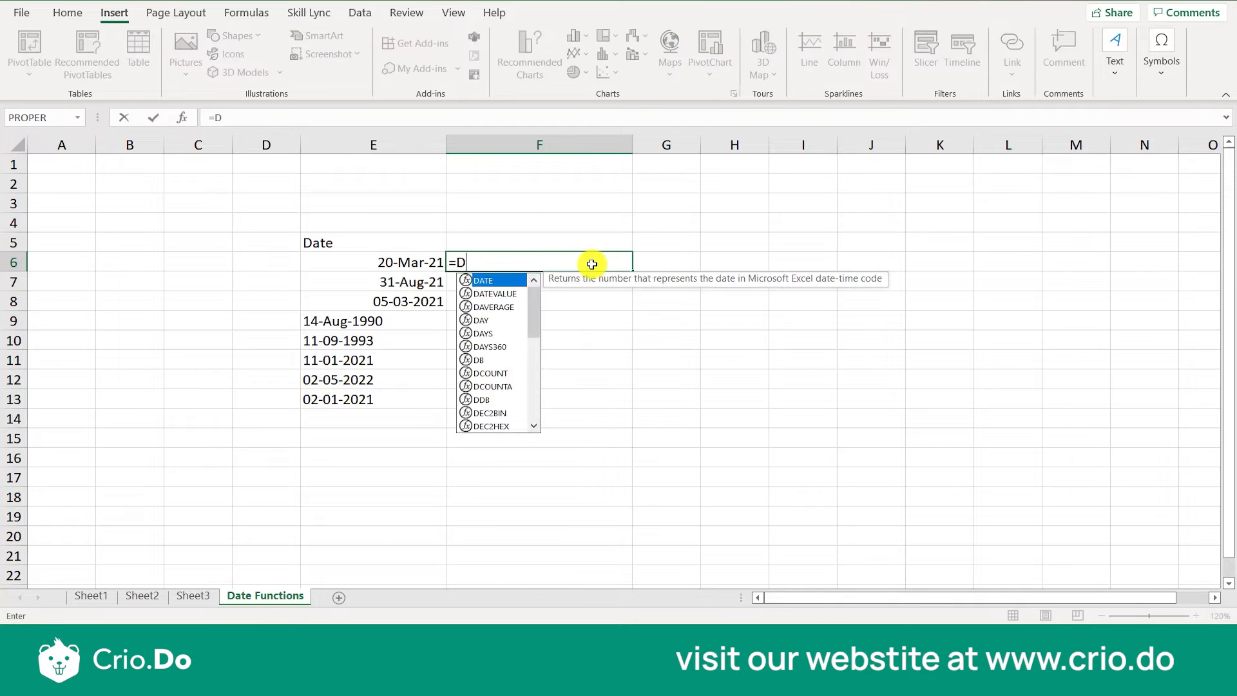
text(ATE()
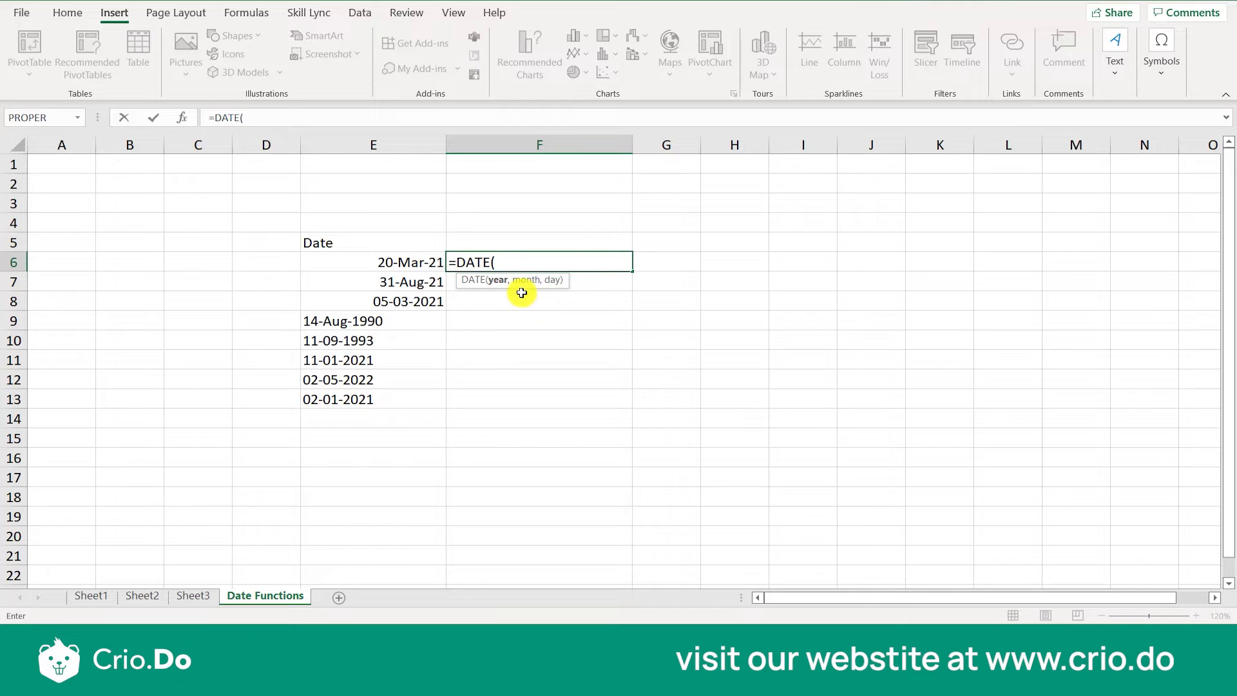
key(BackSpace)
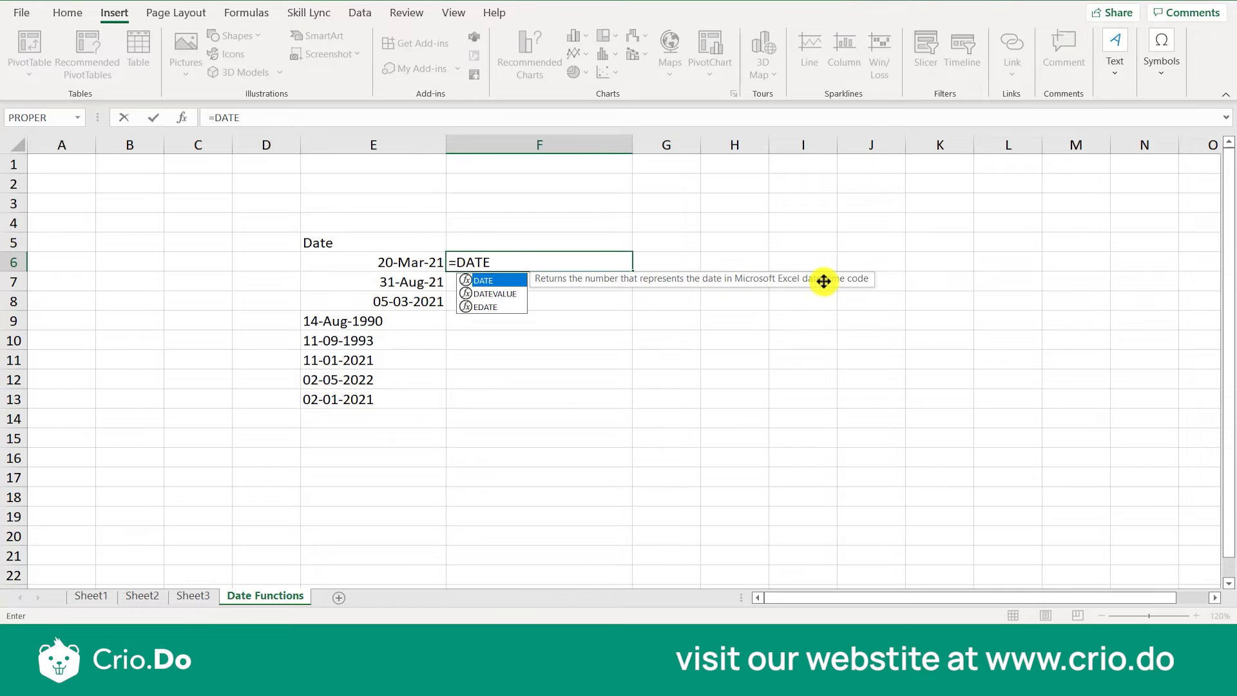
click(525, 260)
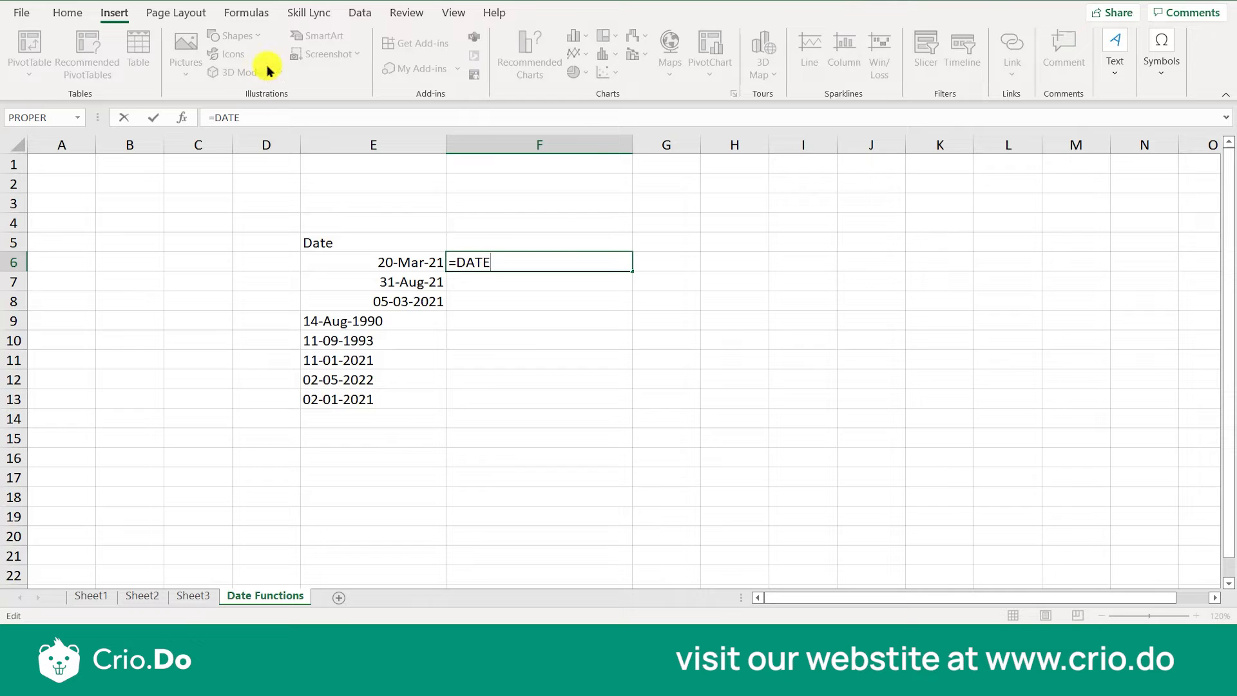
Look through the Date & Time functions and the Insert Function dialog for DATE, and cancel without inserting one.
click(265, 15)
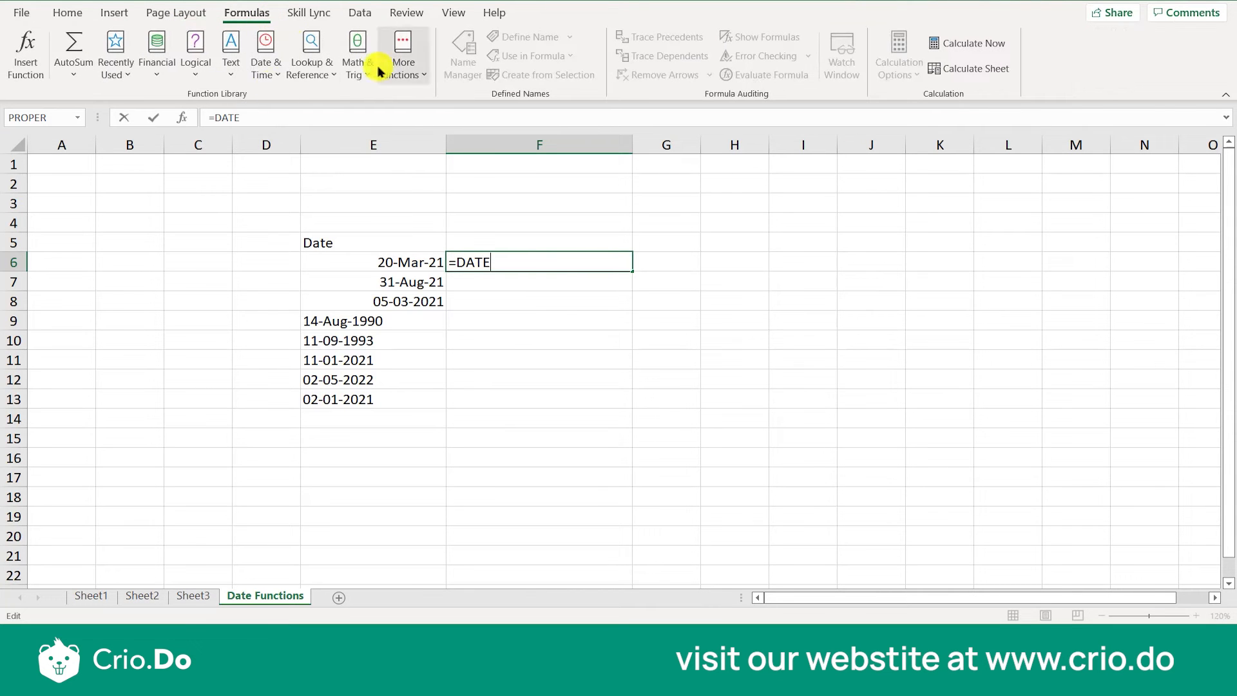
click(267, 80)
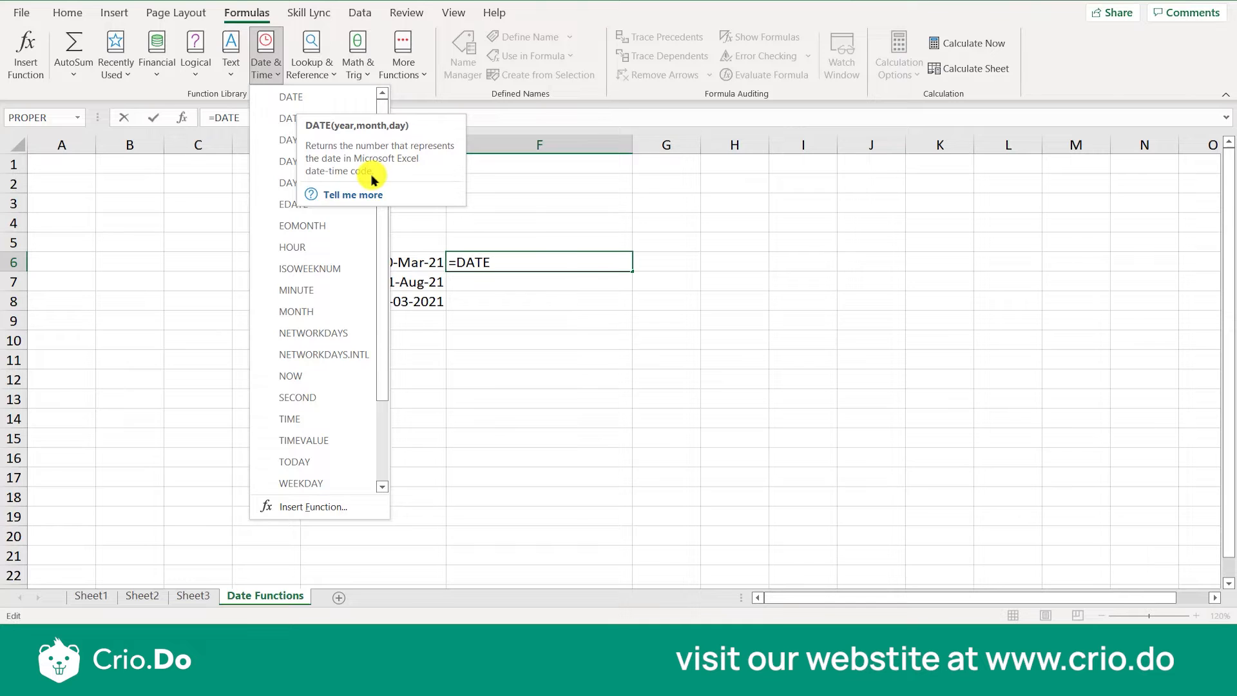
click(560, 326)
click(275, 79)
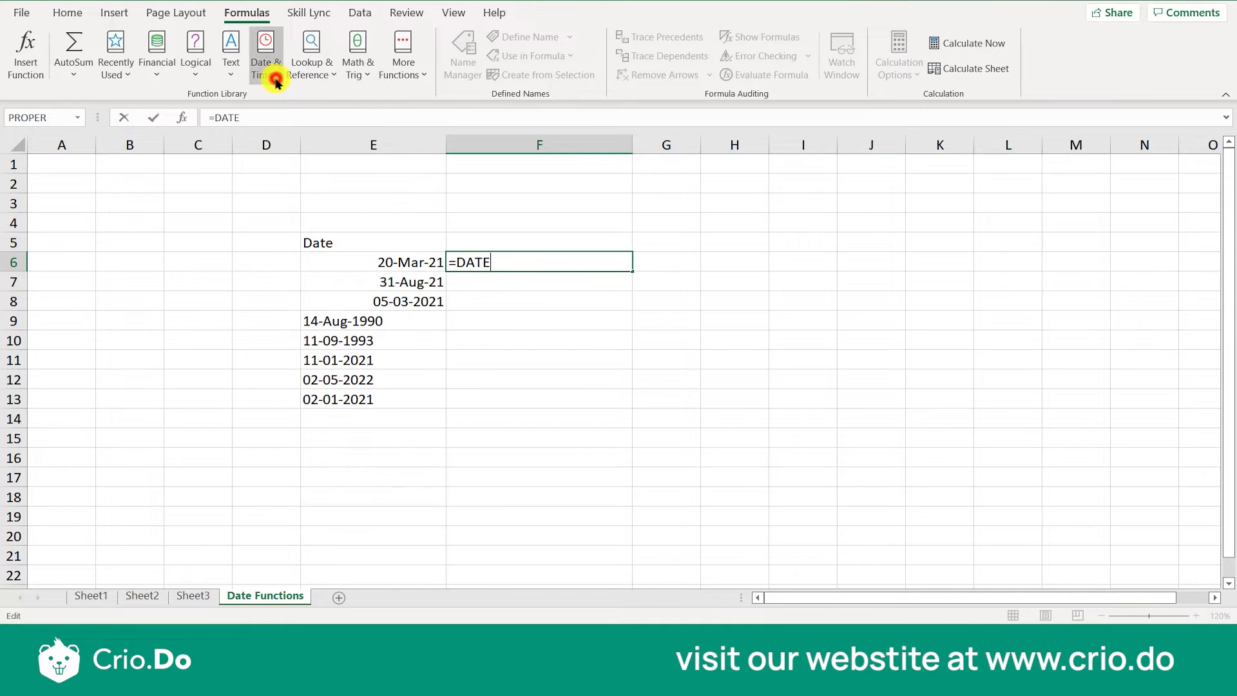
click(331, 502)
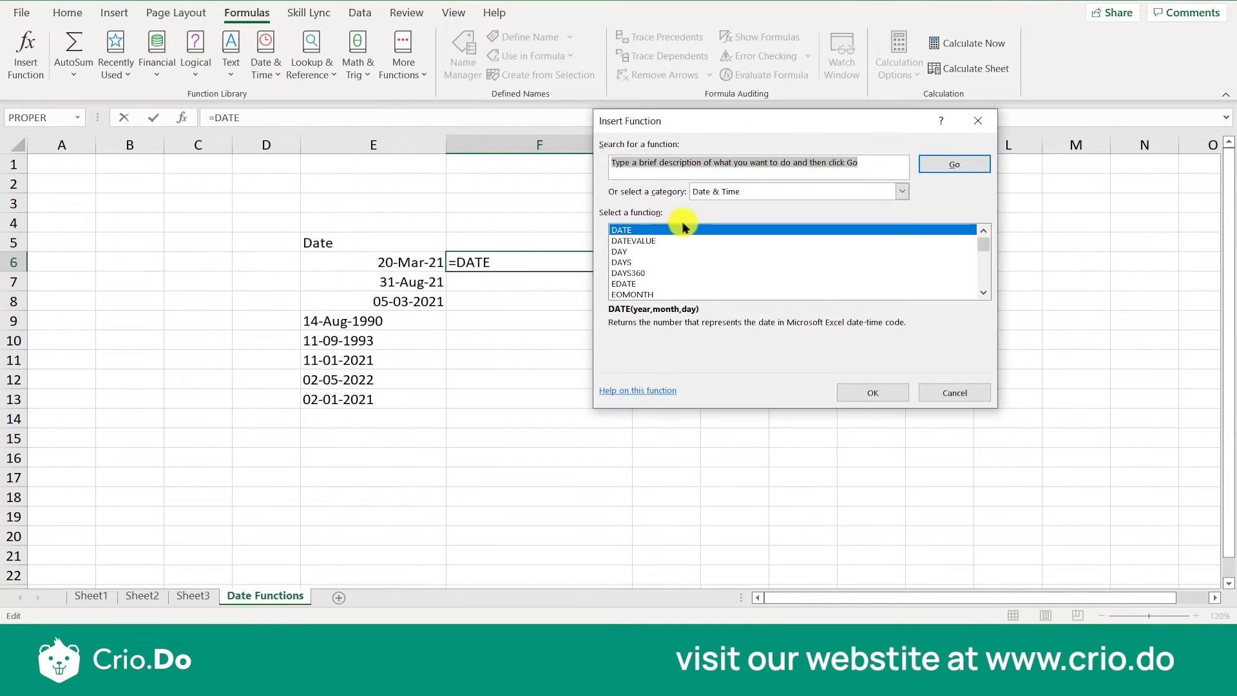
click(953, 393)
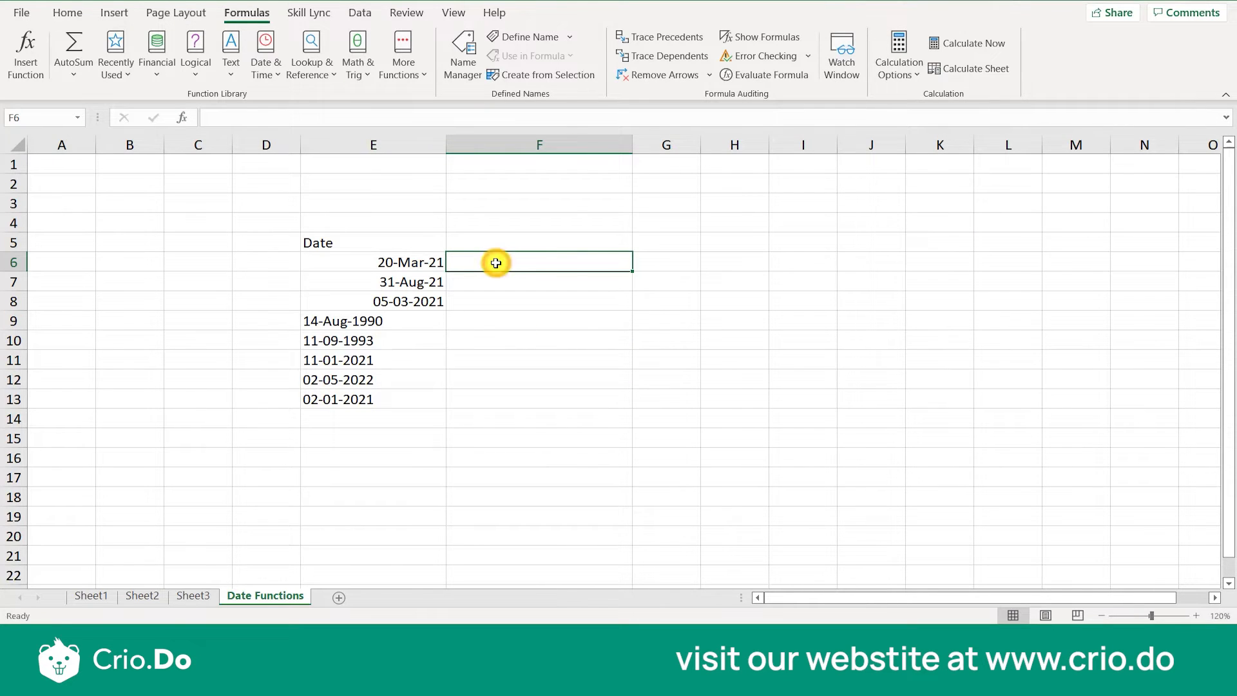
Enter the formula =DATE(2022,12,31) in cell F6.
text(=DATE)
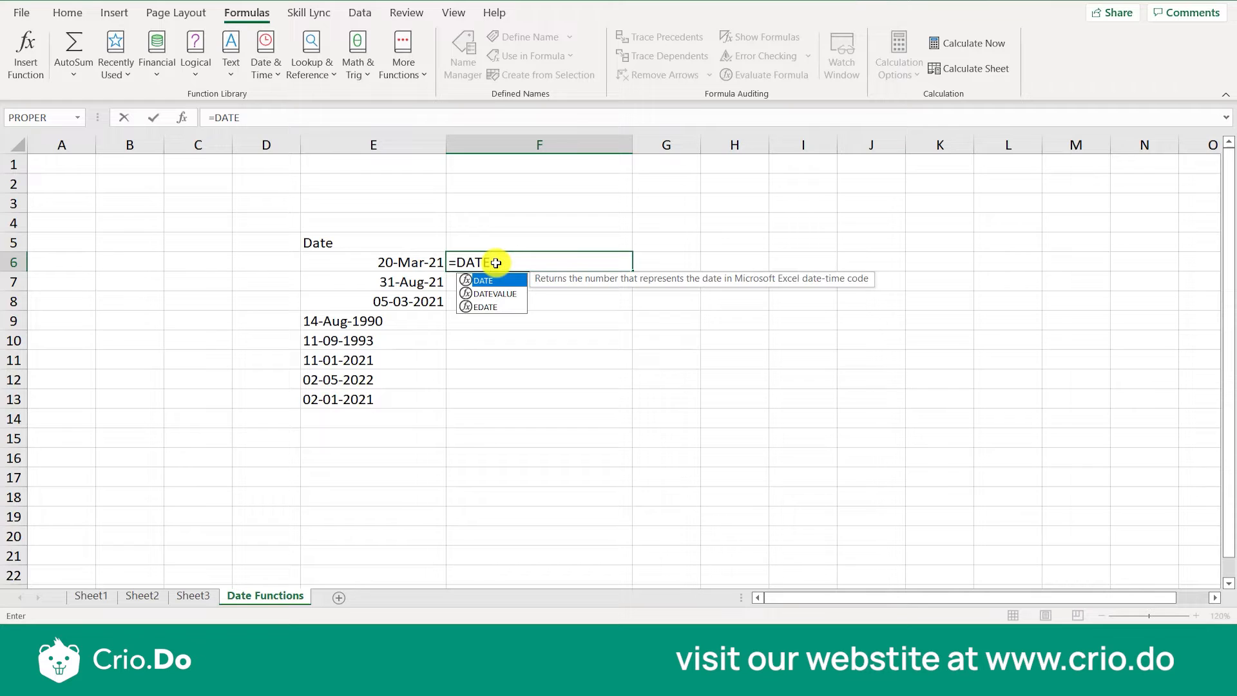
text(()
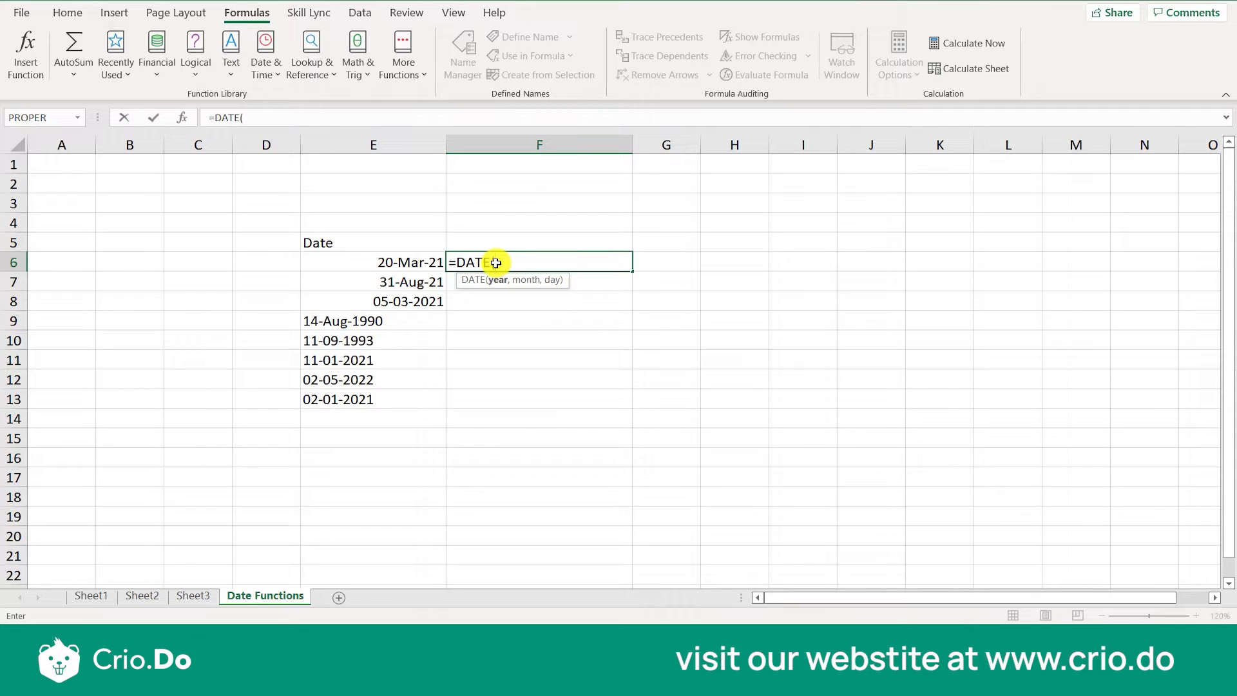
text(2022,)
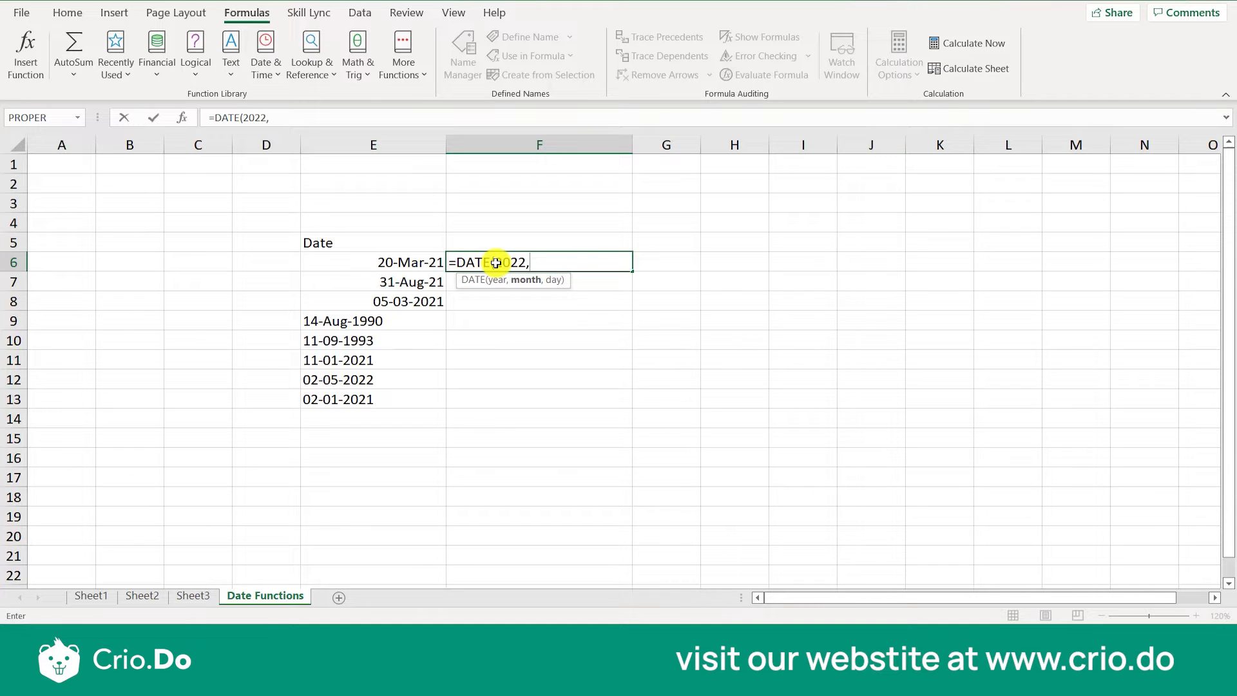
text(12,31)
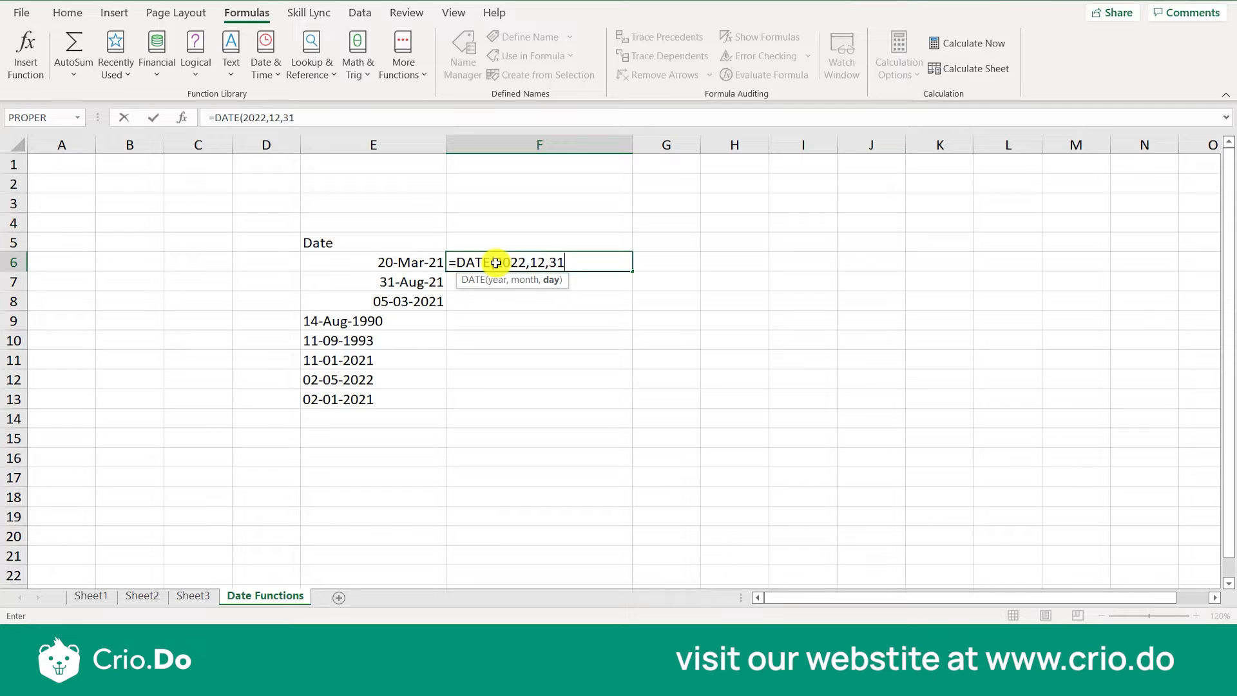
text())
key(Return)
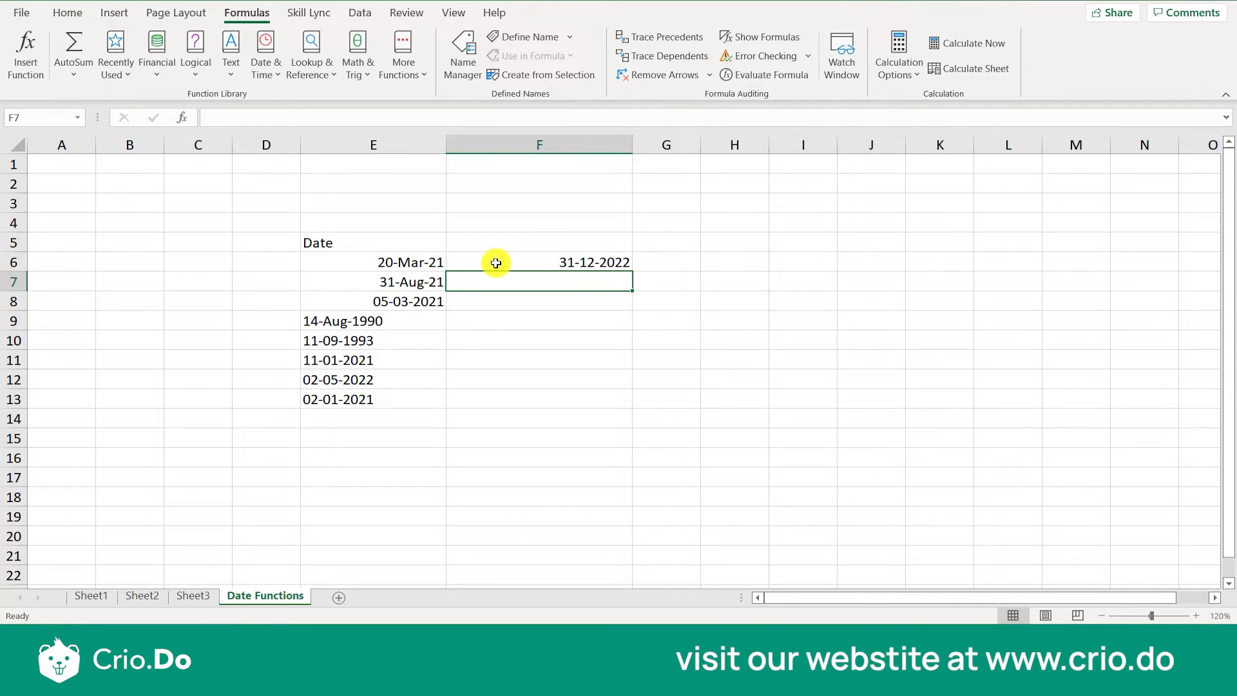
Show the sheet's formulas to inspect F6 and the stored values in column E, and turn the formula display off.
click(596, 261)
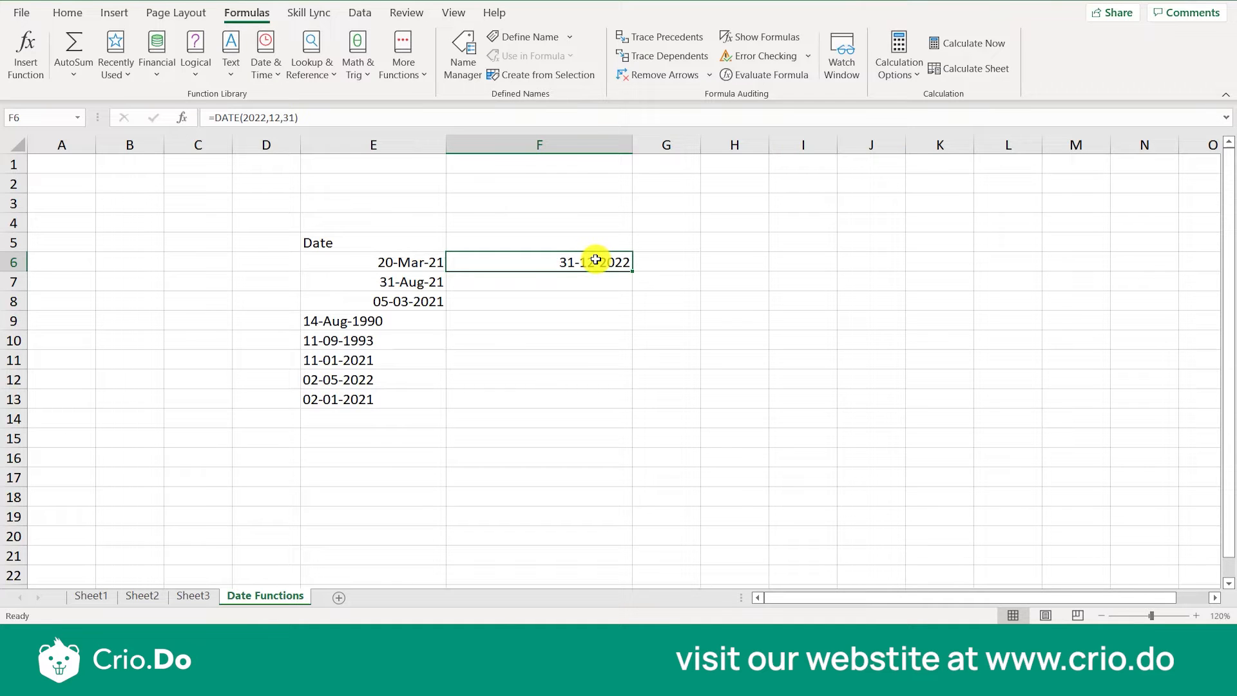
click(359, 12)
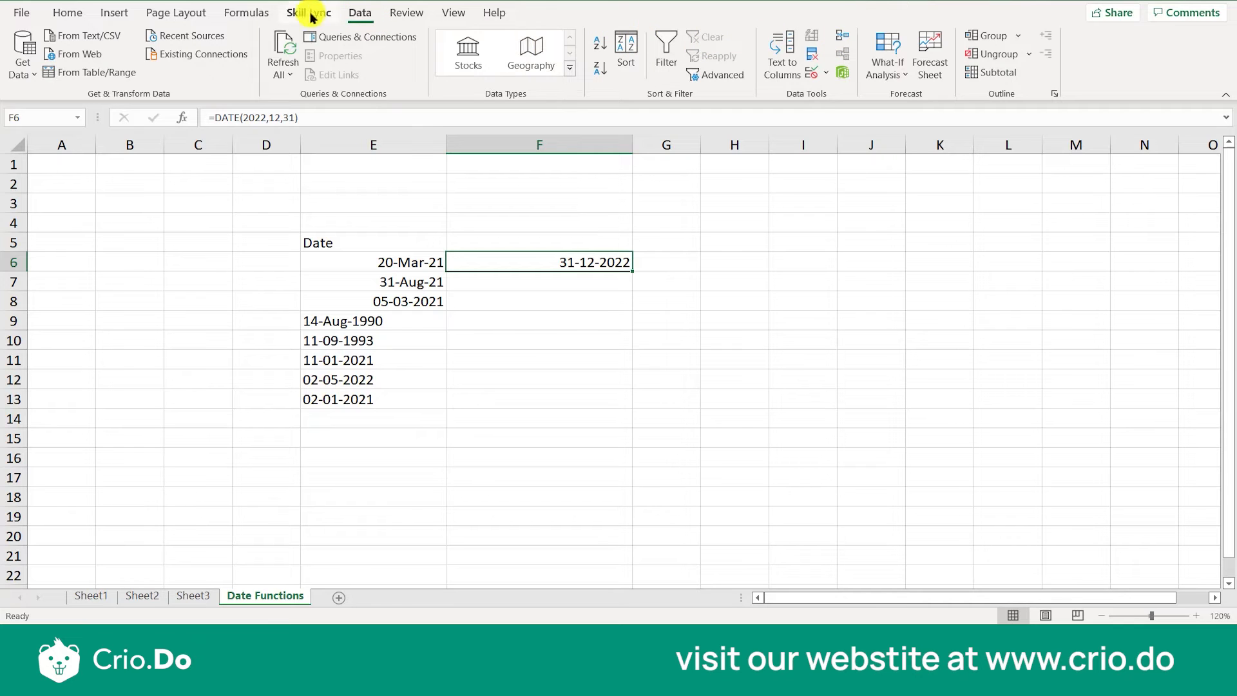
click(247, 12)
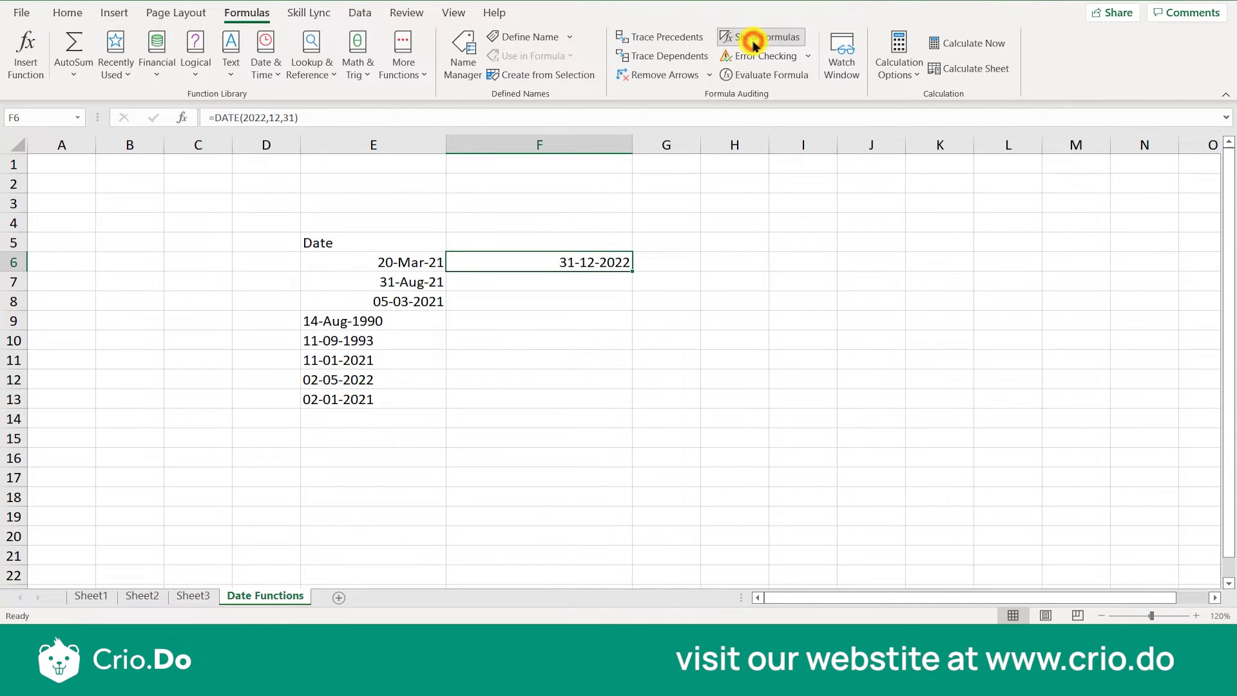
click(752, 39)
scroll(773, 325, right, 3)
scroll(753, 326, left, 3)
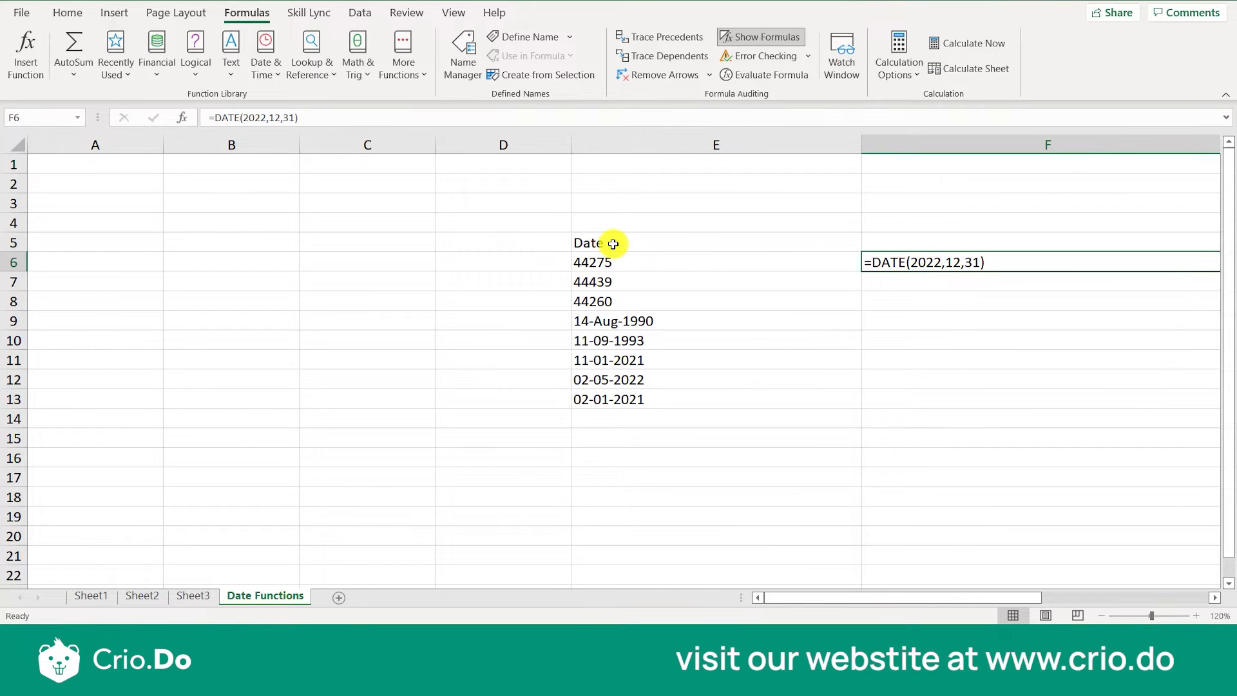
click(750, 36)
click(523, 300)
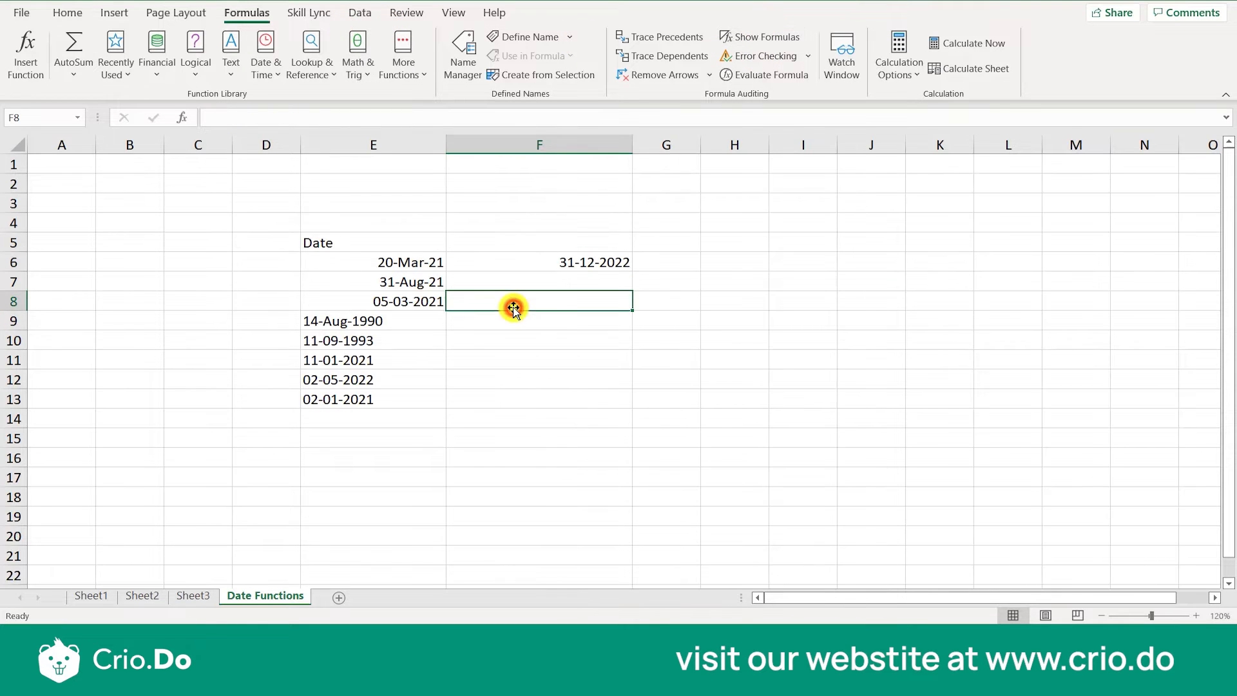
Read the DATE function's syntax description in the Date & Time function list and close the list.
click(564, 269)
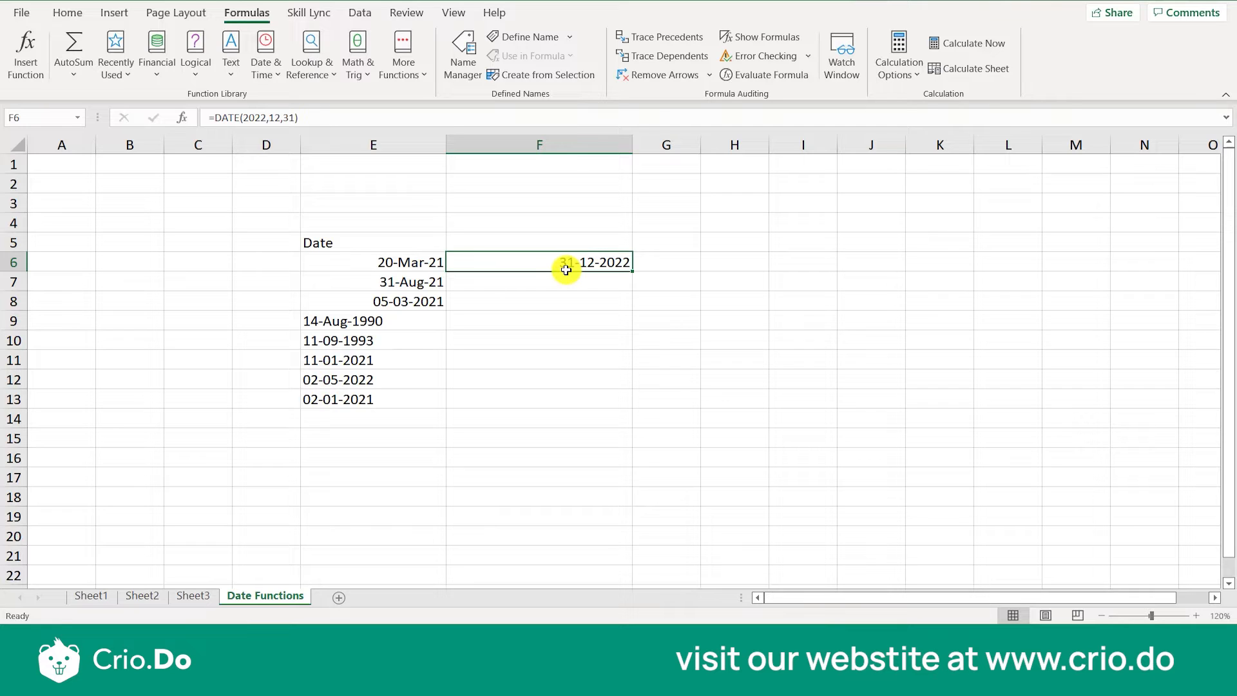
click(281, 74)
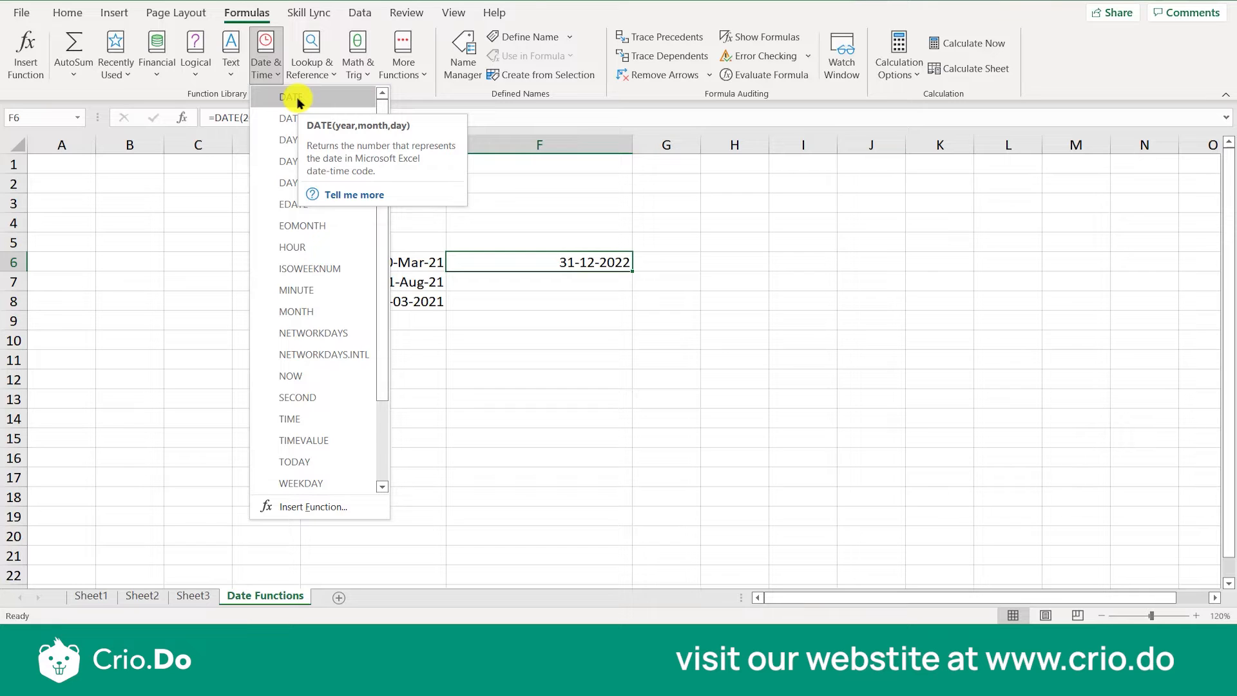
click(584, 285)
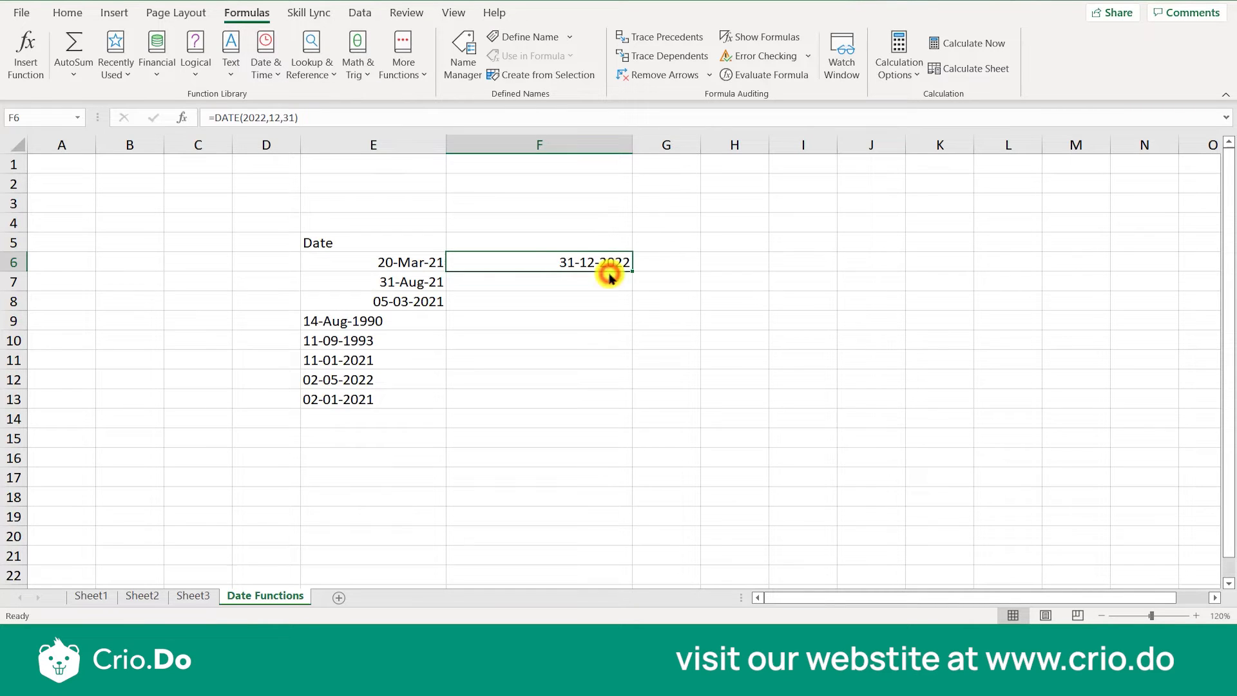
click(673, 263)
Copy the DATE formula from F6 to G6 and autofit the width of column G.
click(596, 265)
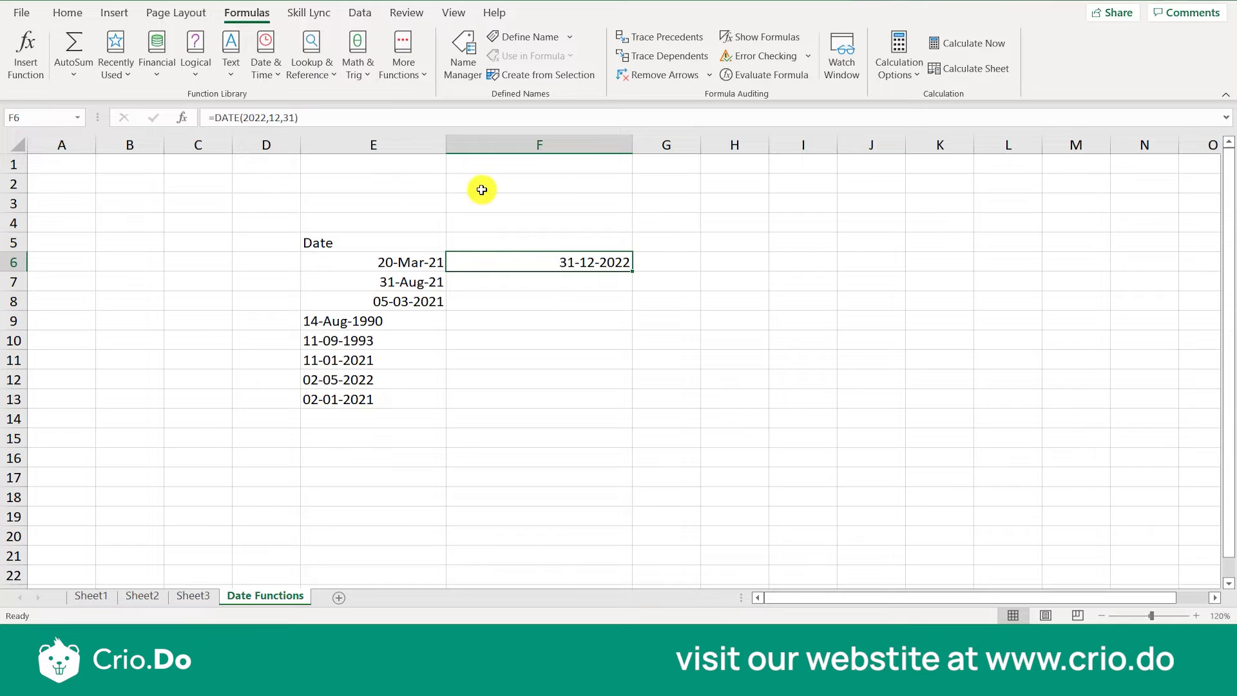
key(ctrl+c)
click(672, 272)
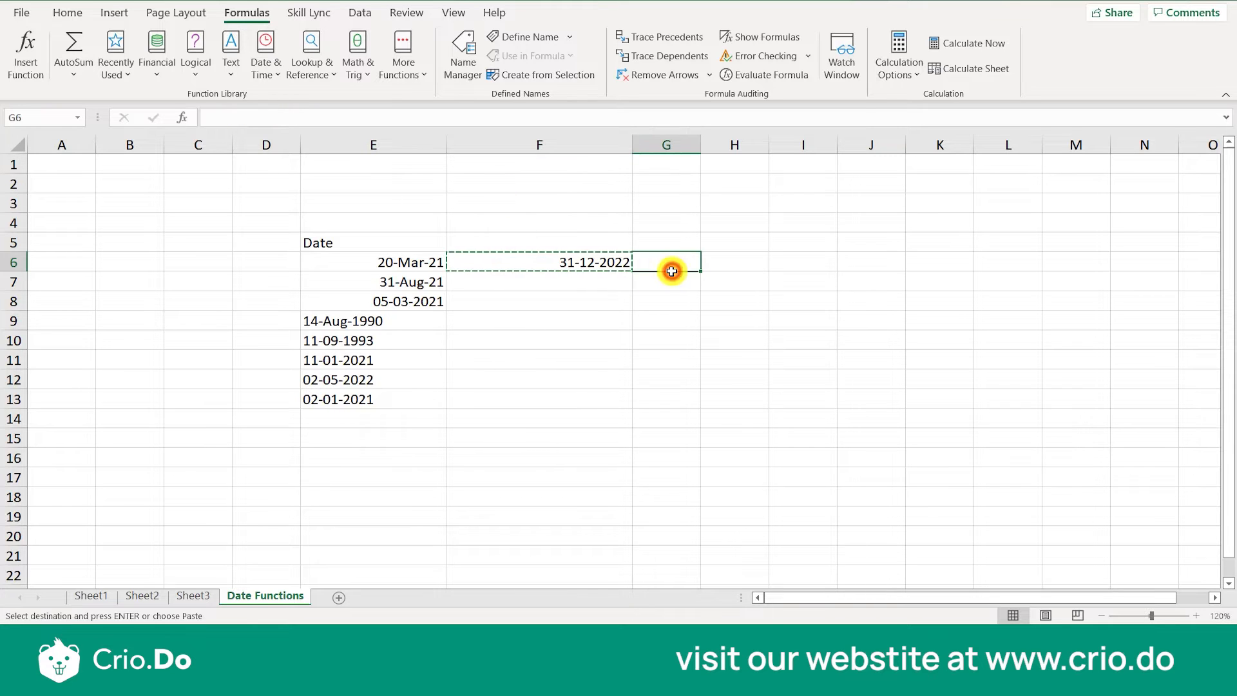
key(ctrl+v)
double_click(696, 145)
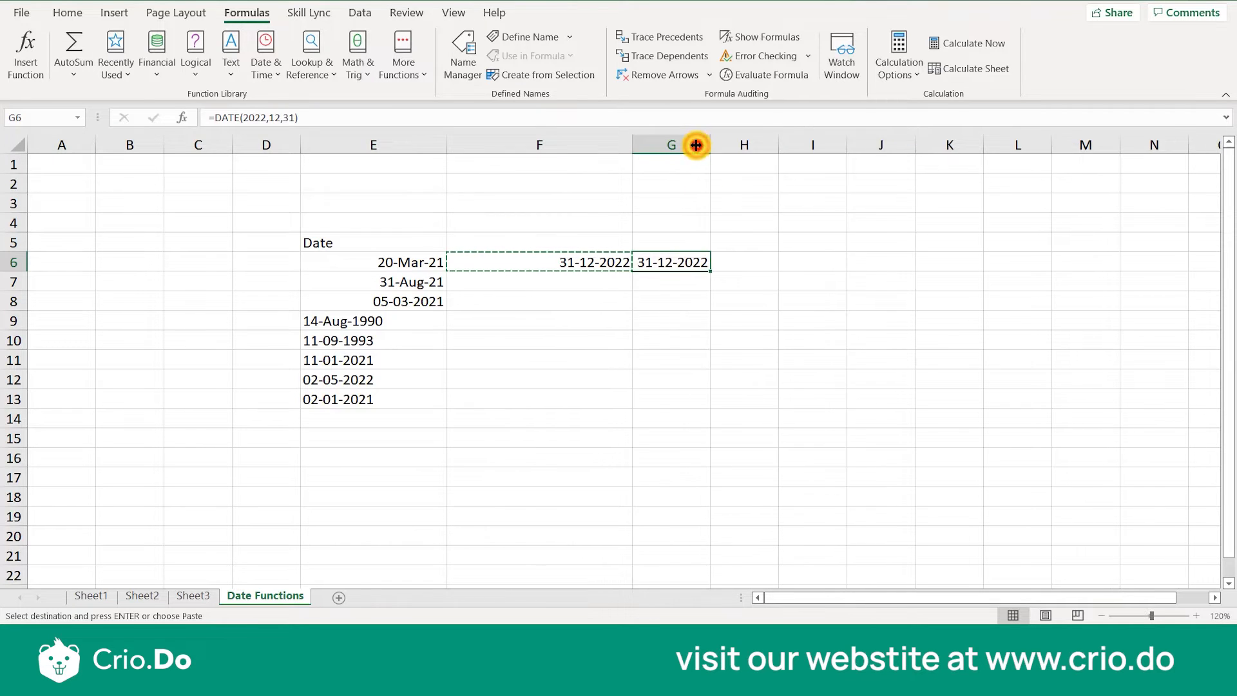
Change the formula in G6 to =DATE(2021,01,05).
double_click(696, 260)
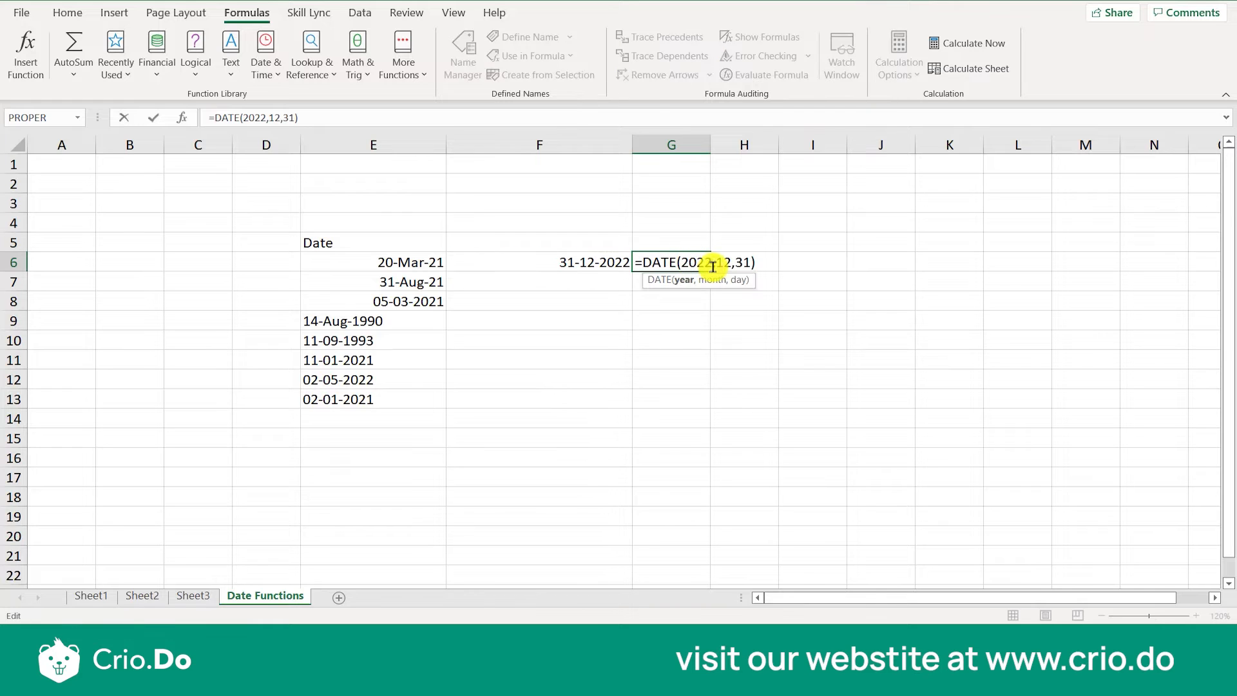
click(713, 266)
key(BackSpace)
text(1)
key(Right)
key(Right)
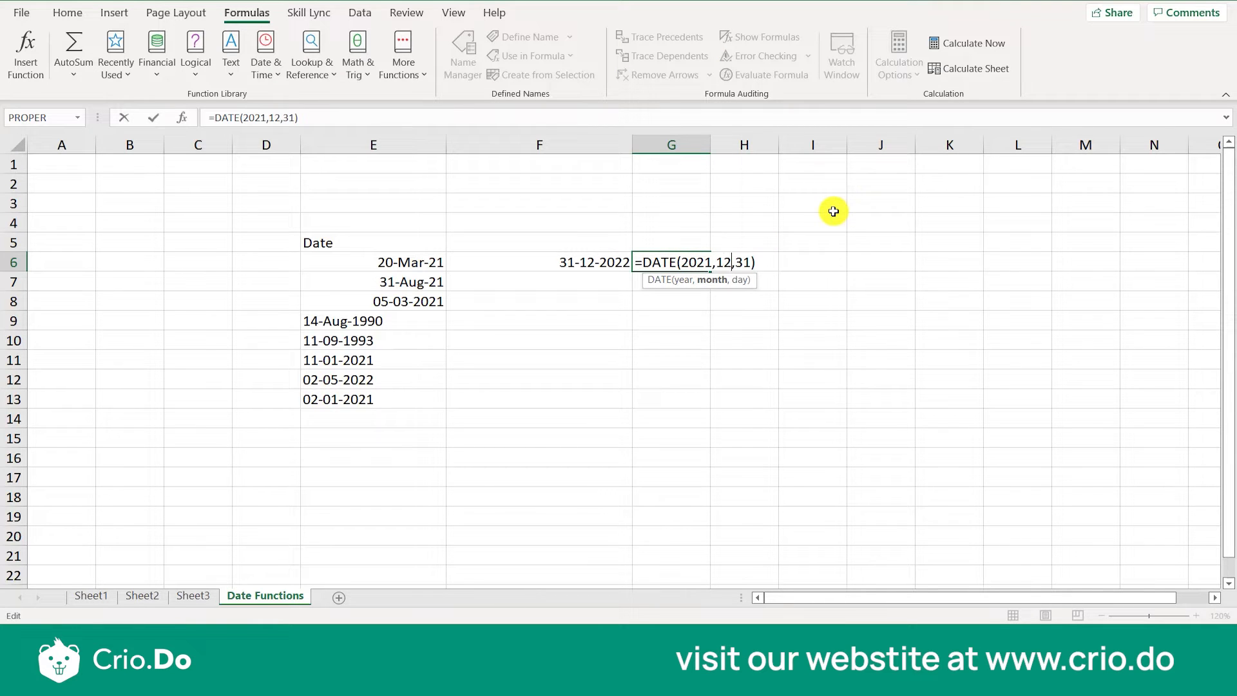
key(BackSpace)
key(BackSpace)
text(01)
key(Right)
key(Right)
key(BackSpace)
key(BackSpace)
text(05)
click(817, 359)
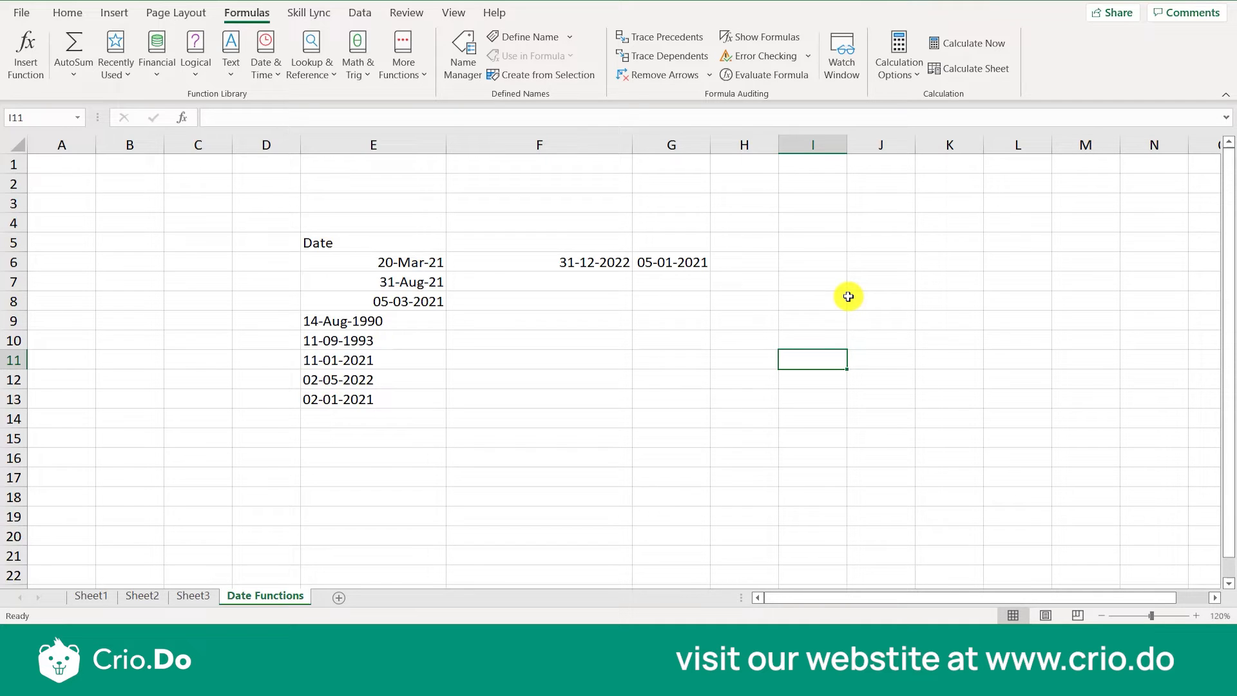
Enter the date 05-01-2021 as a plain value in cell G7.
click(692, 289)
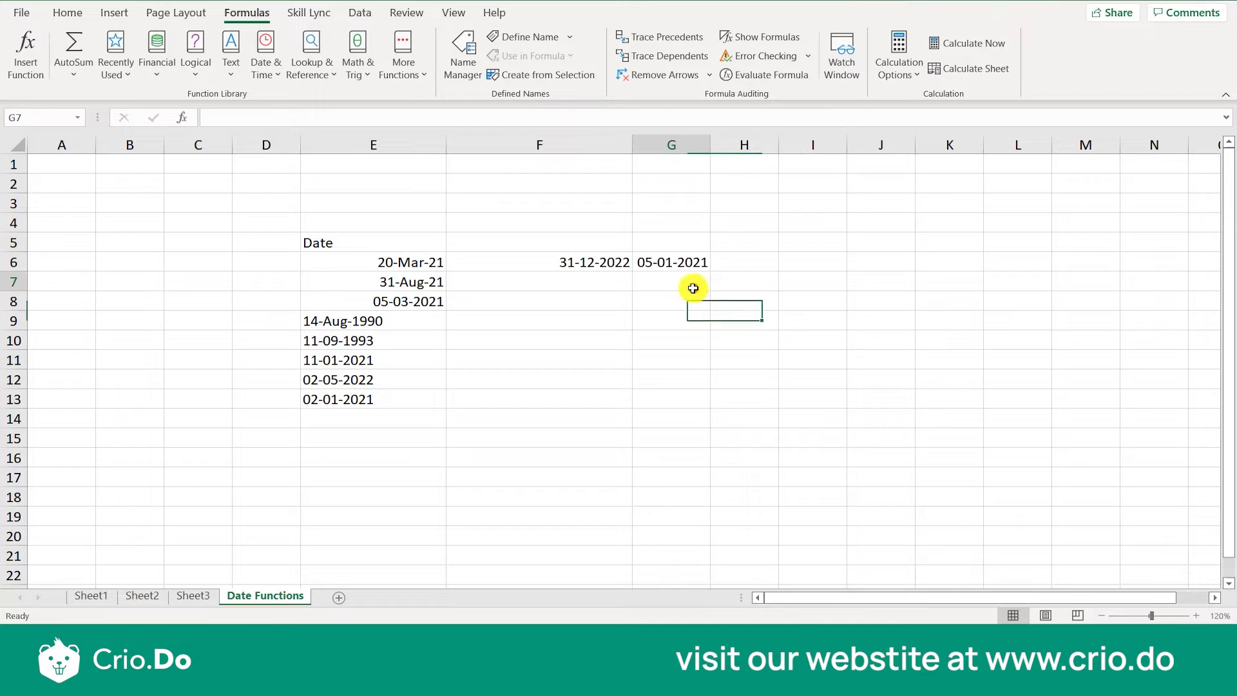
text(05-01-2021)
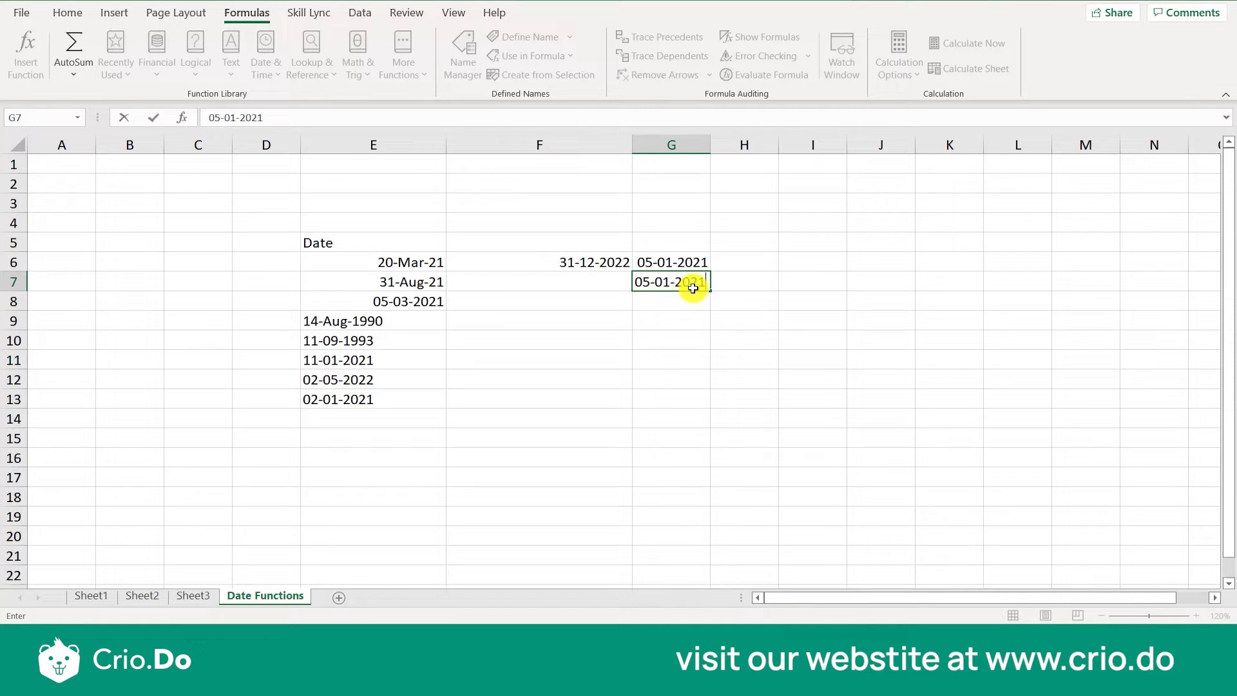
key(Return)
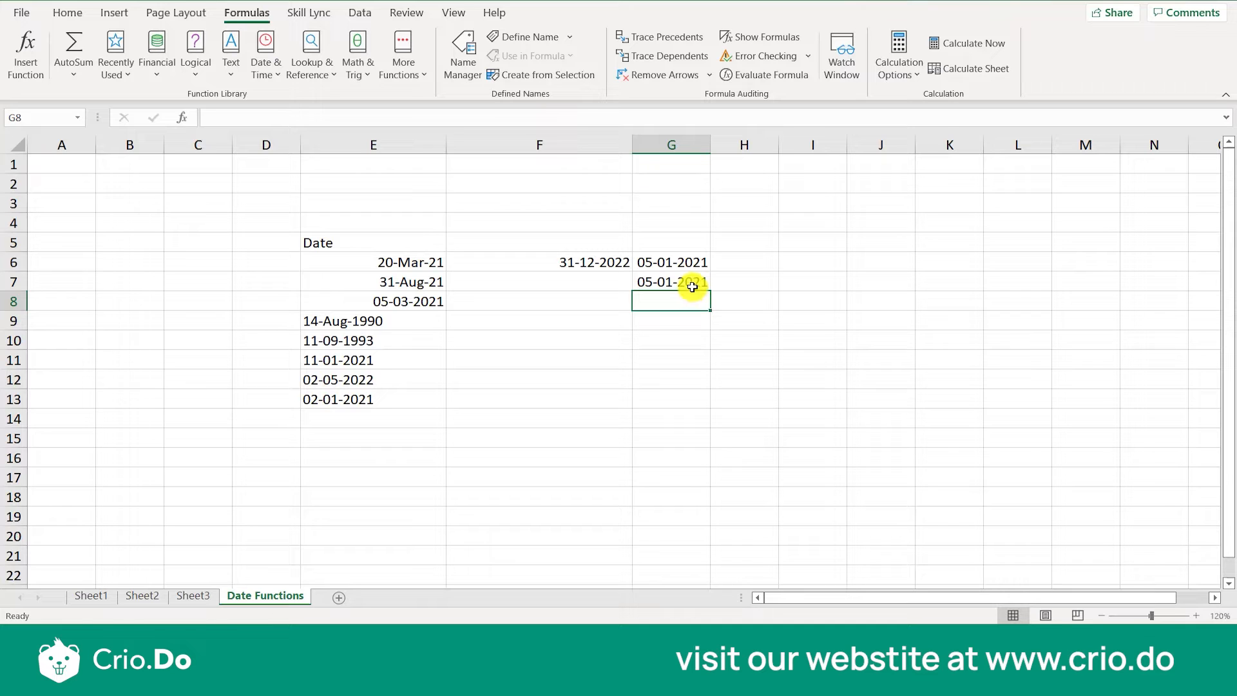
Clear the plain date value from cell G7.
click(691, 282)
key(Delete)
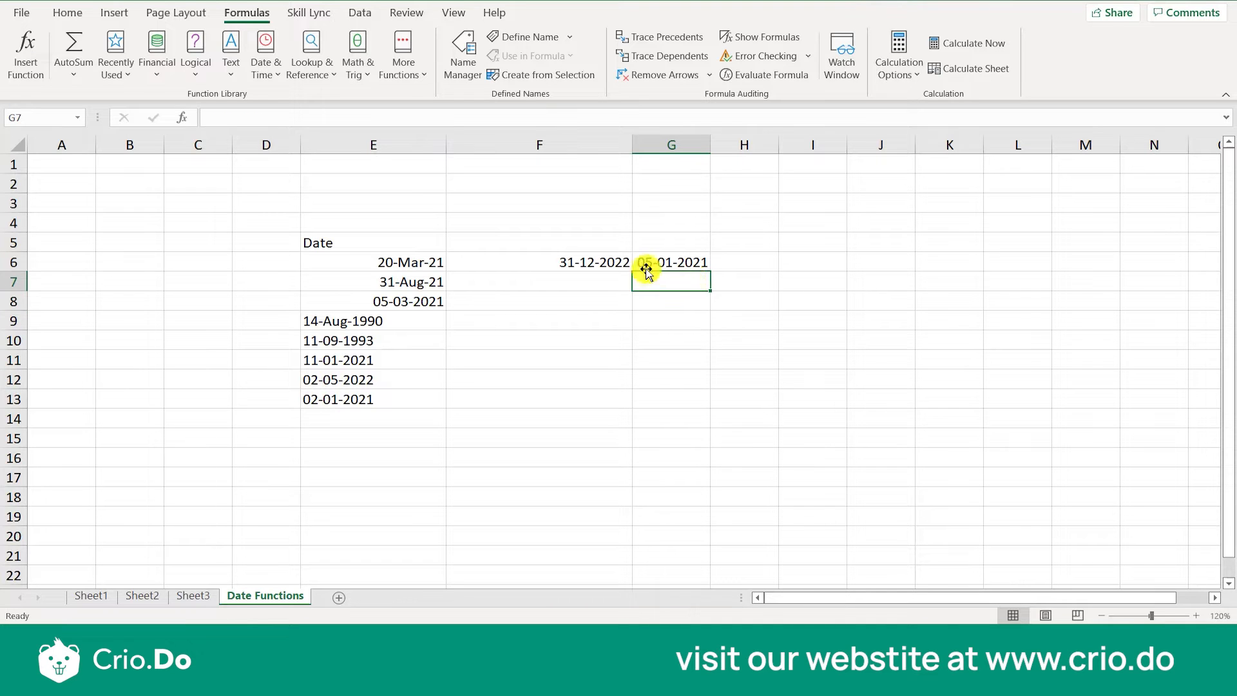
Format the date in F6 with the date type "Wednesday, 14 March, 2012" and autofit the width of column F.
click(614, 265)
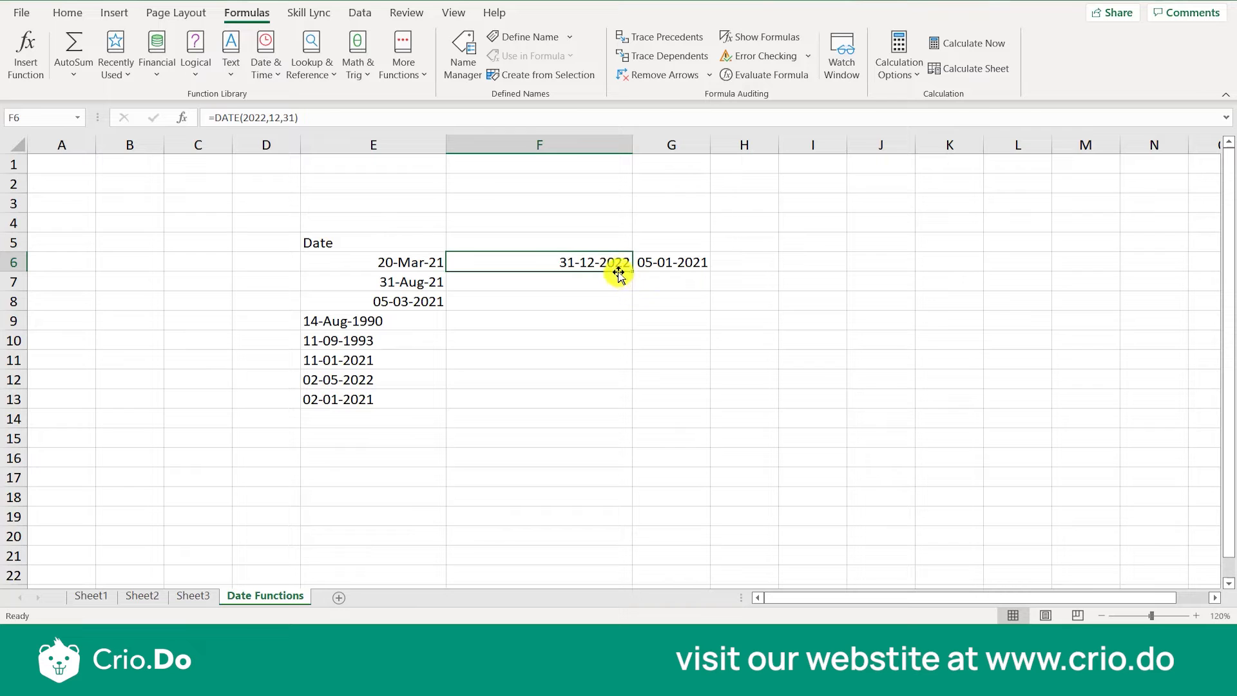
right_click(616, 263)
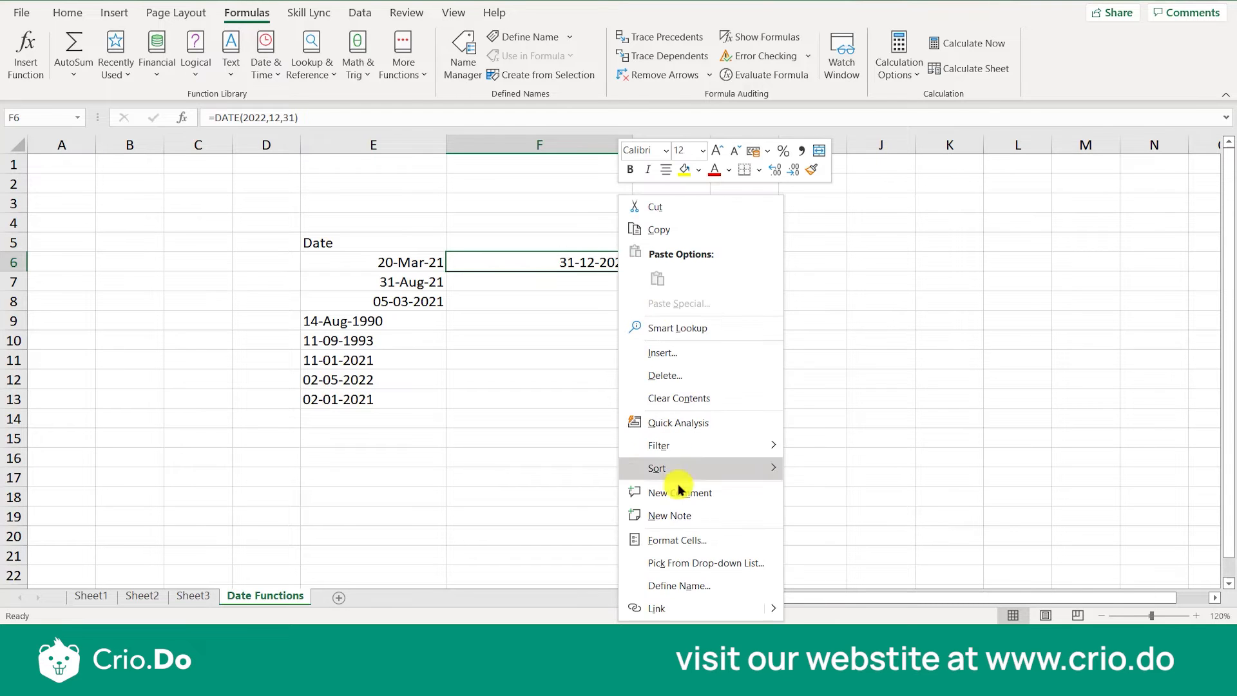
click(679, 541)
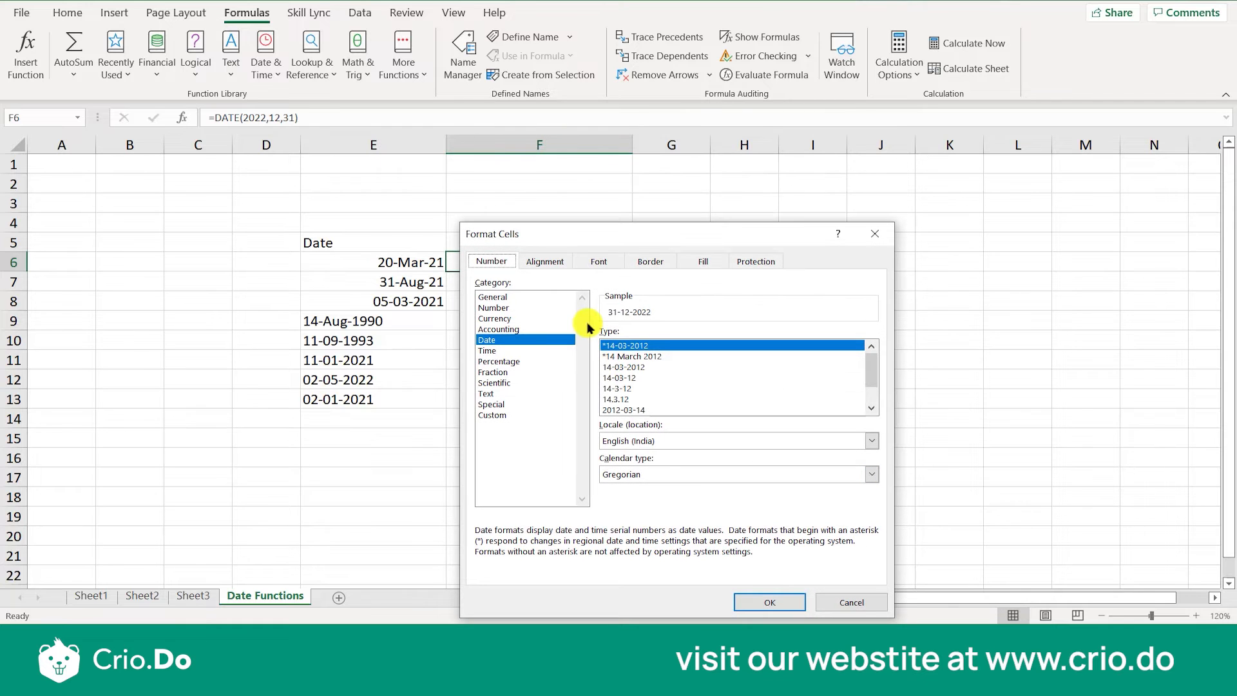
drag(709, 238, 1023, 111)
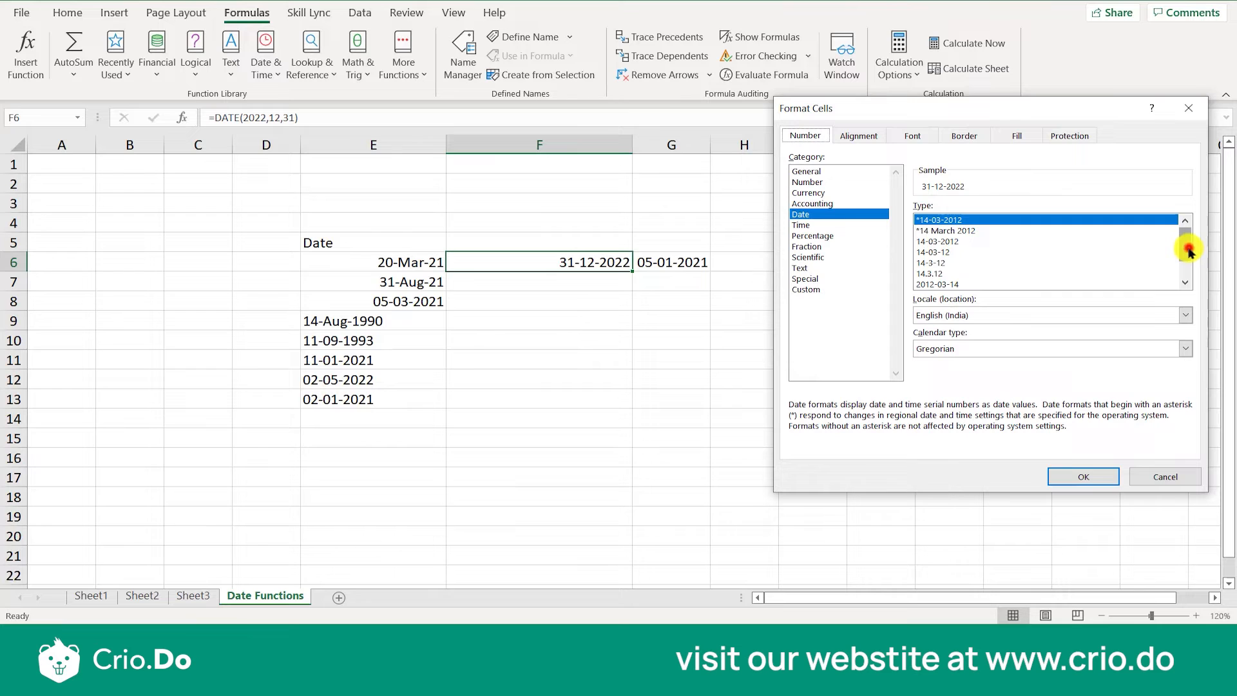
drag(1189, 250, 1189, 266)
click(1031, 288)
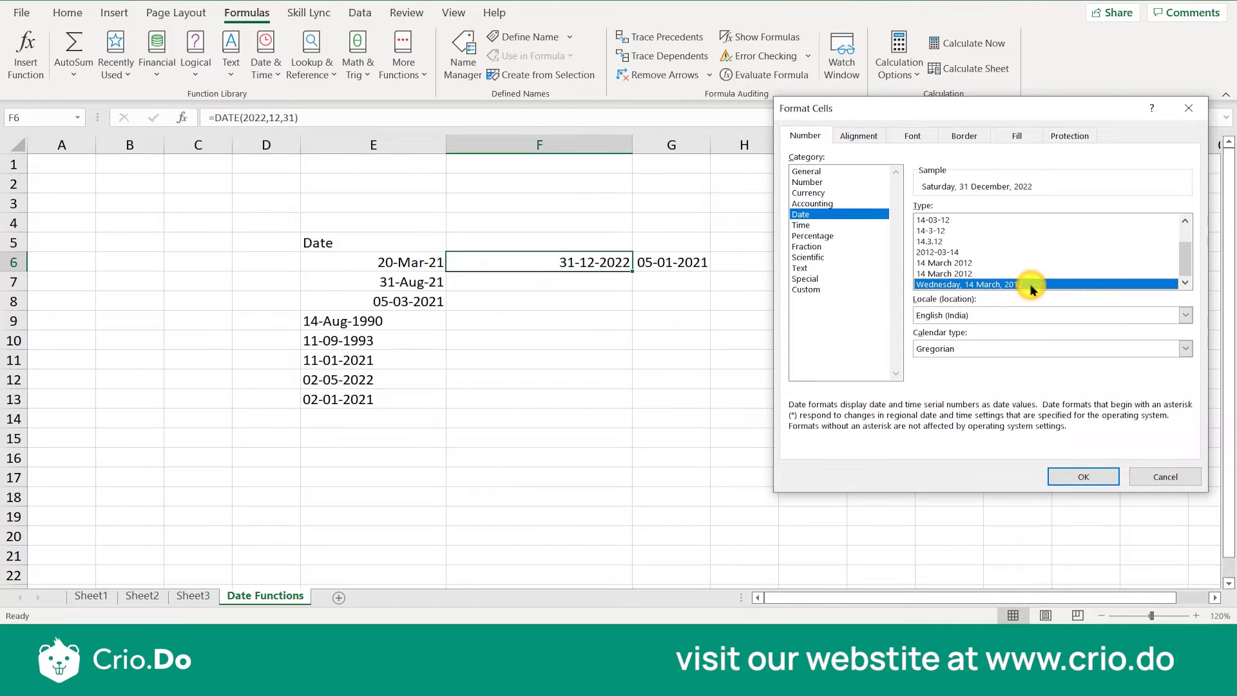
click(1089, 476)
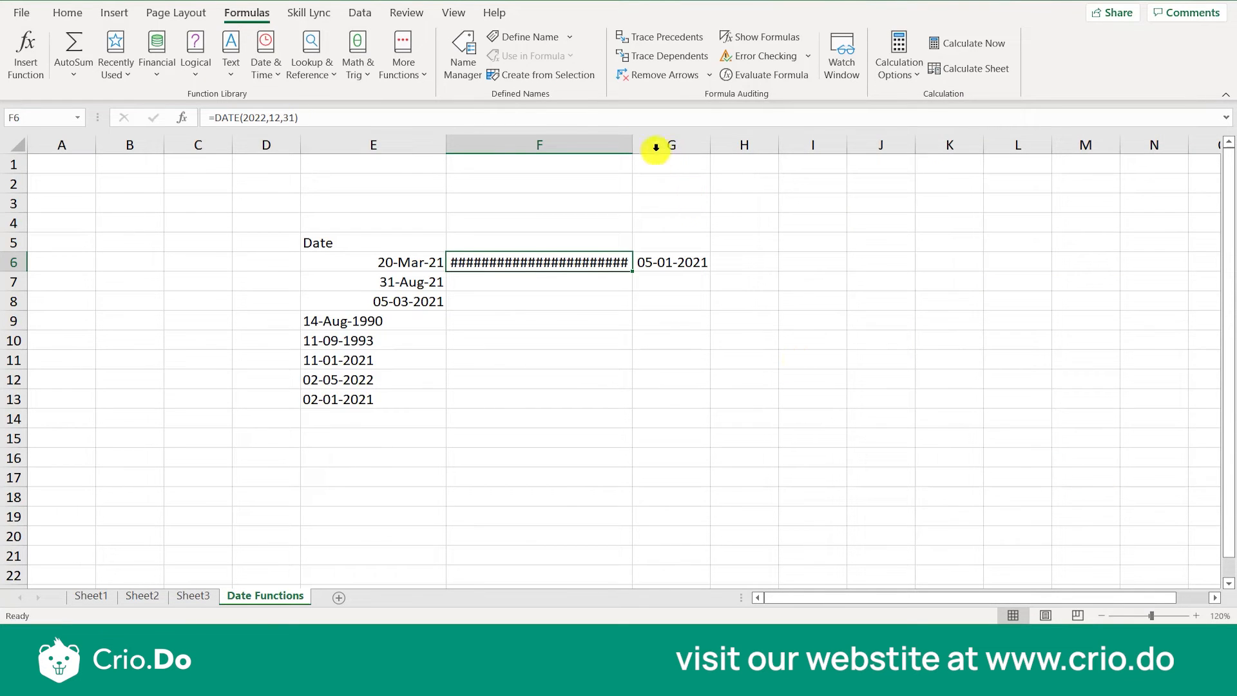
double_click(631, 142)
click(630, 141)
click(651, 283)
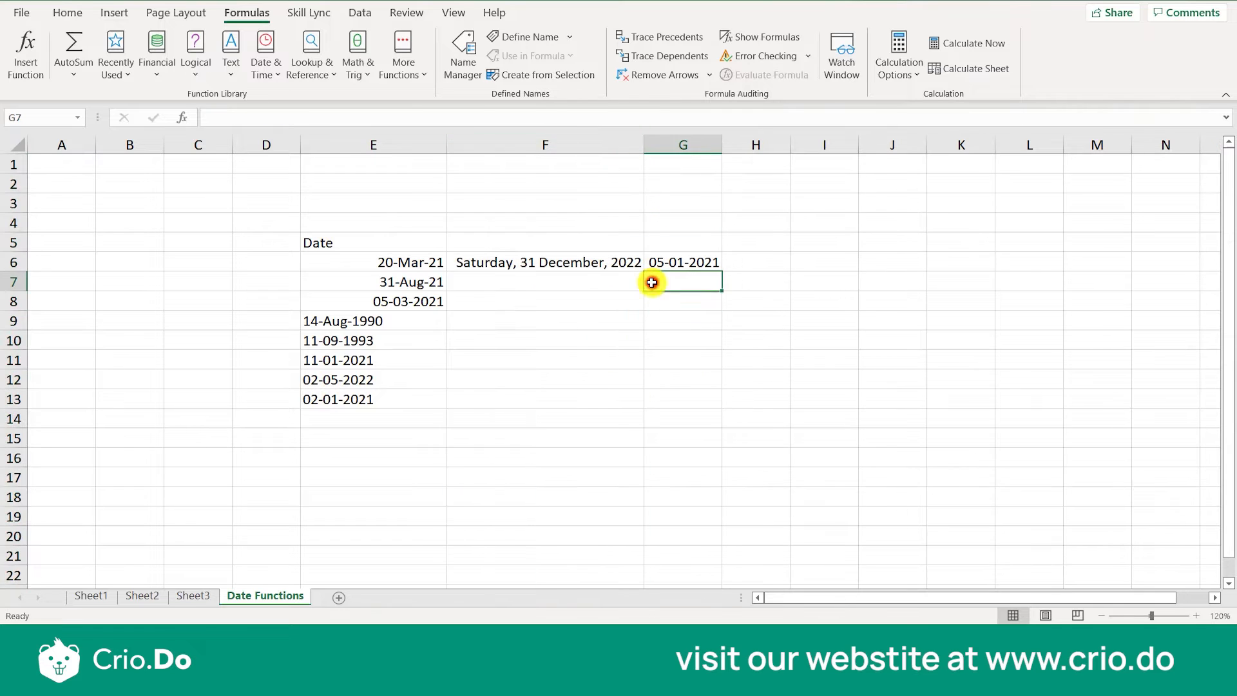
Copy the long date format from F6 to G6 with Format Painter and autofit the width of column G.
click(616, 264)
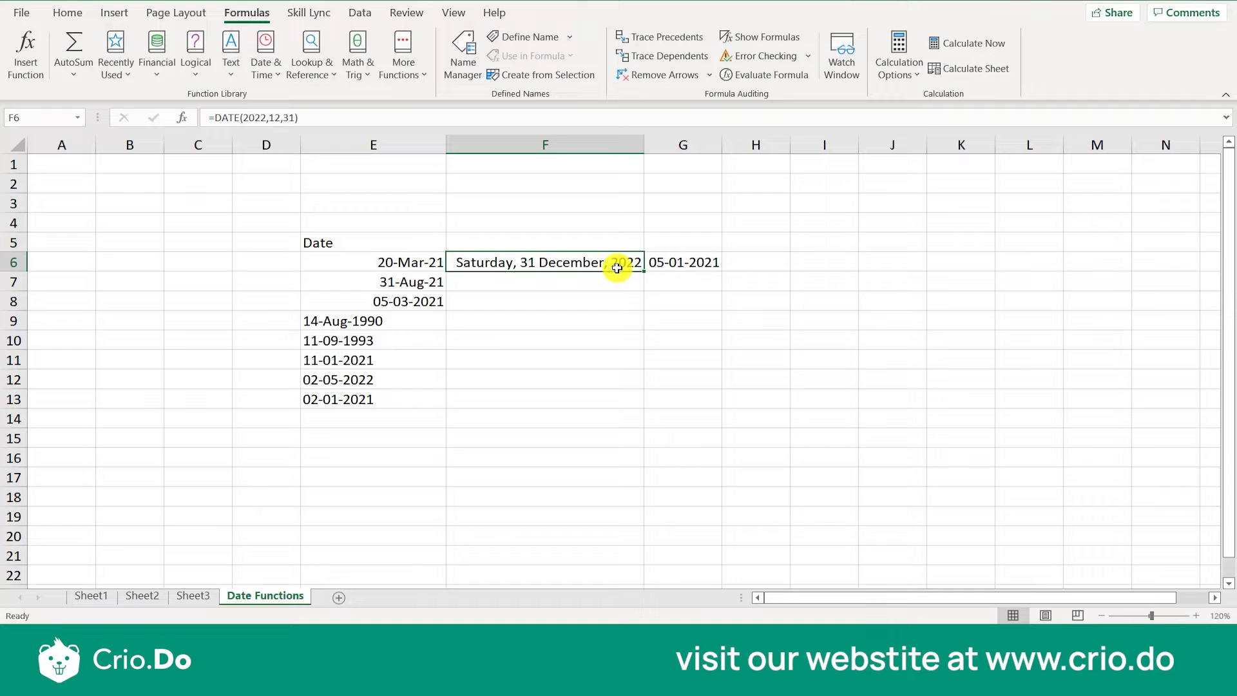
click(677, 265)
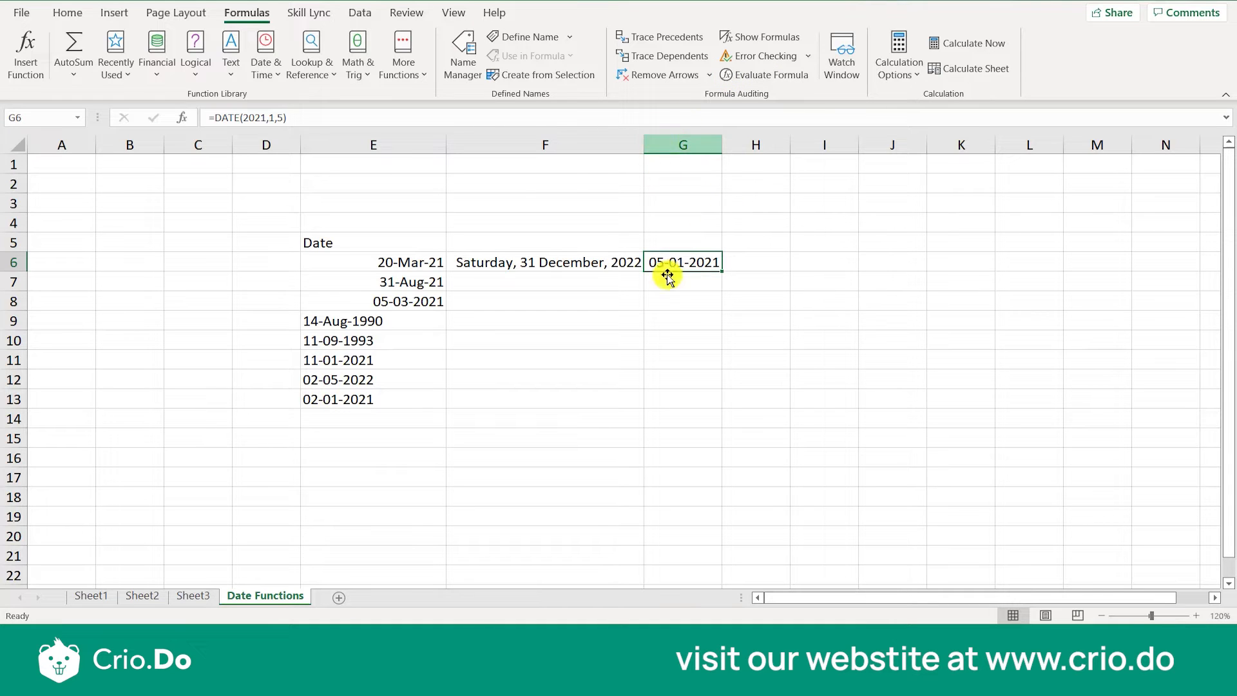
click(602, 262)
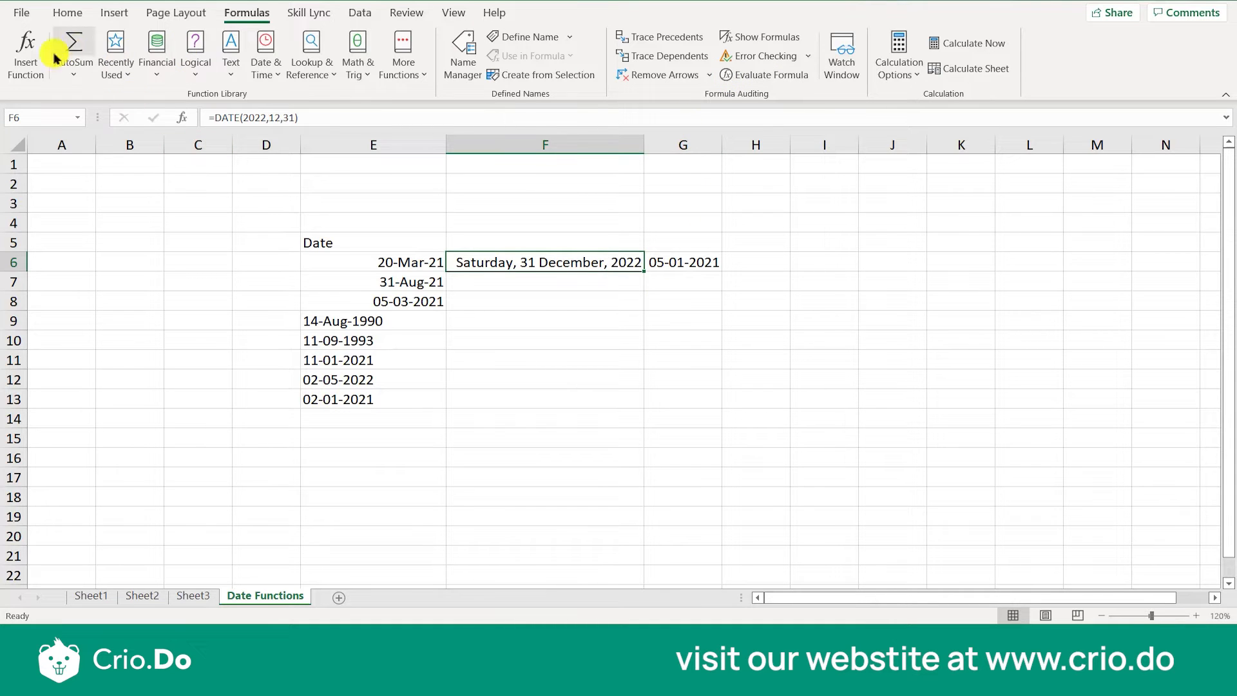
click(62, 13)
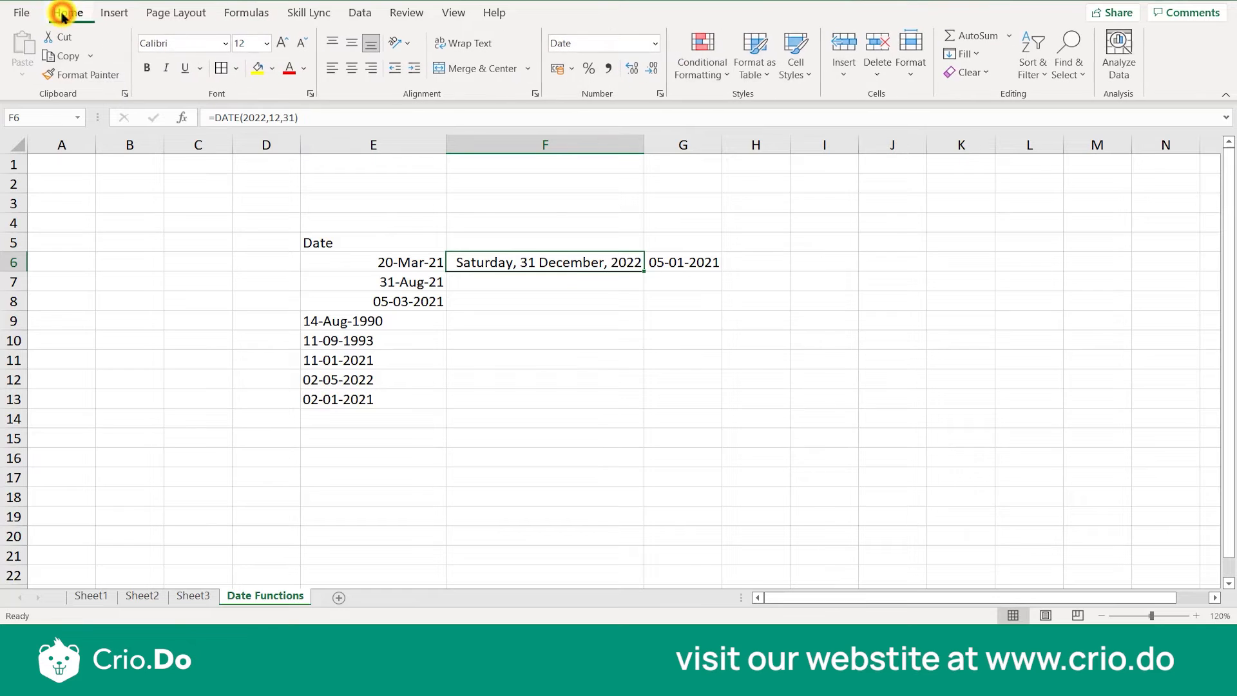
click(71, 76)
click(687, 263)
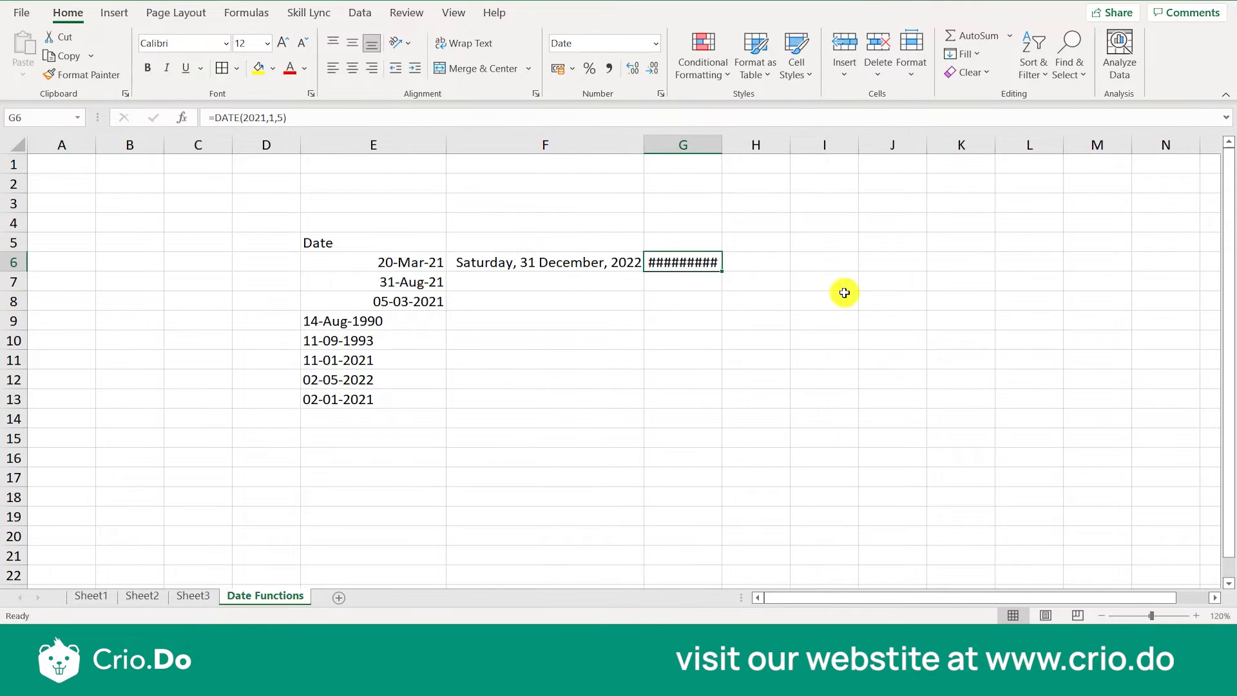
drag(720, 137, 720, 137)
click(761, 321)
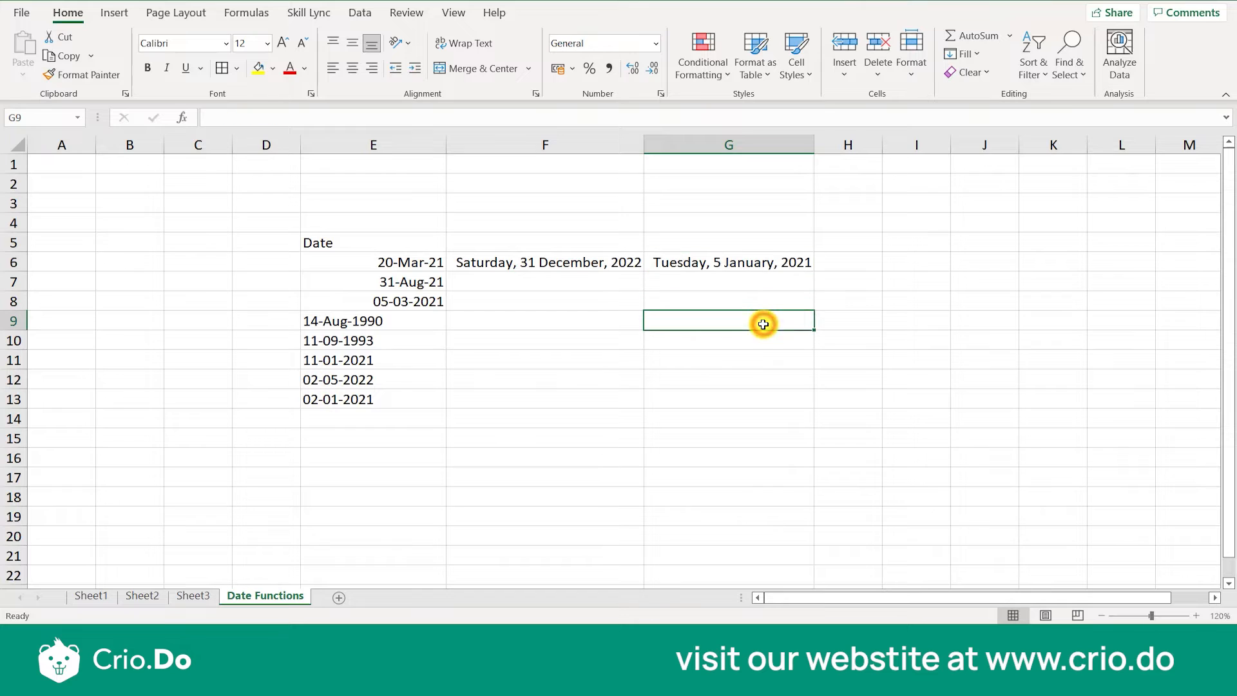
click(735, 269)
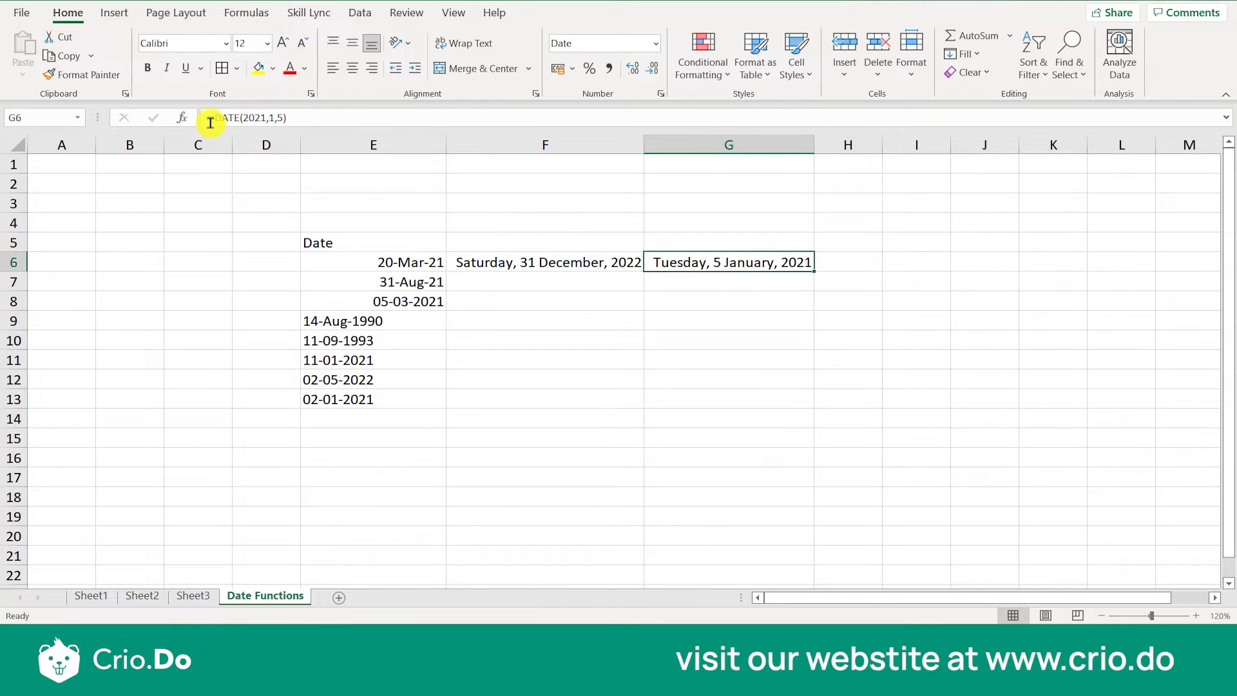
click(591, 416)
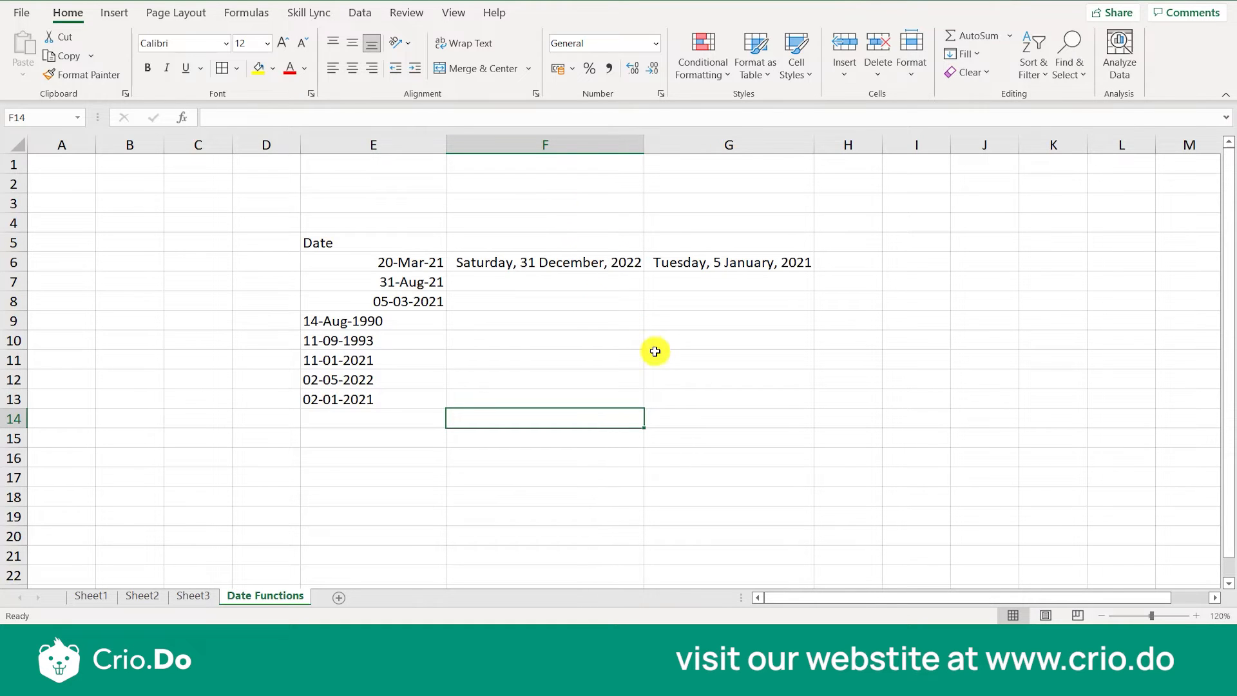
click(686, 329)
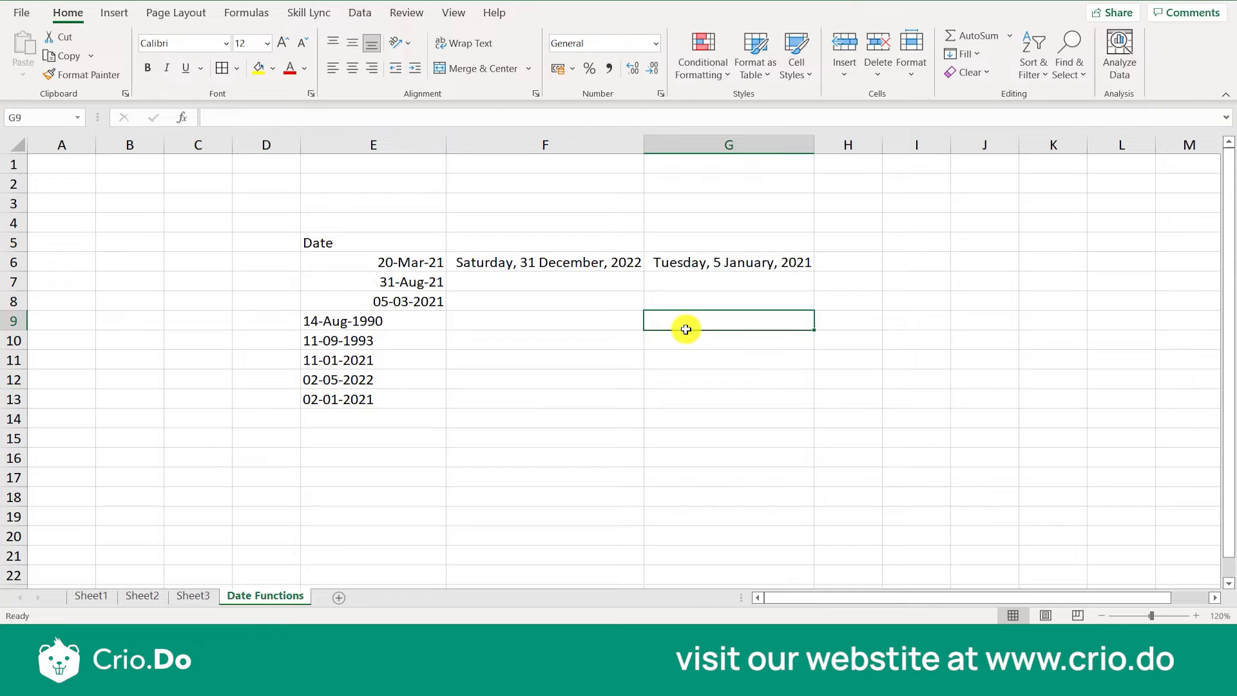
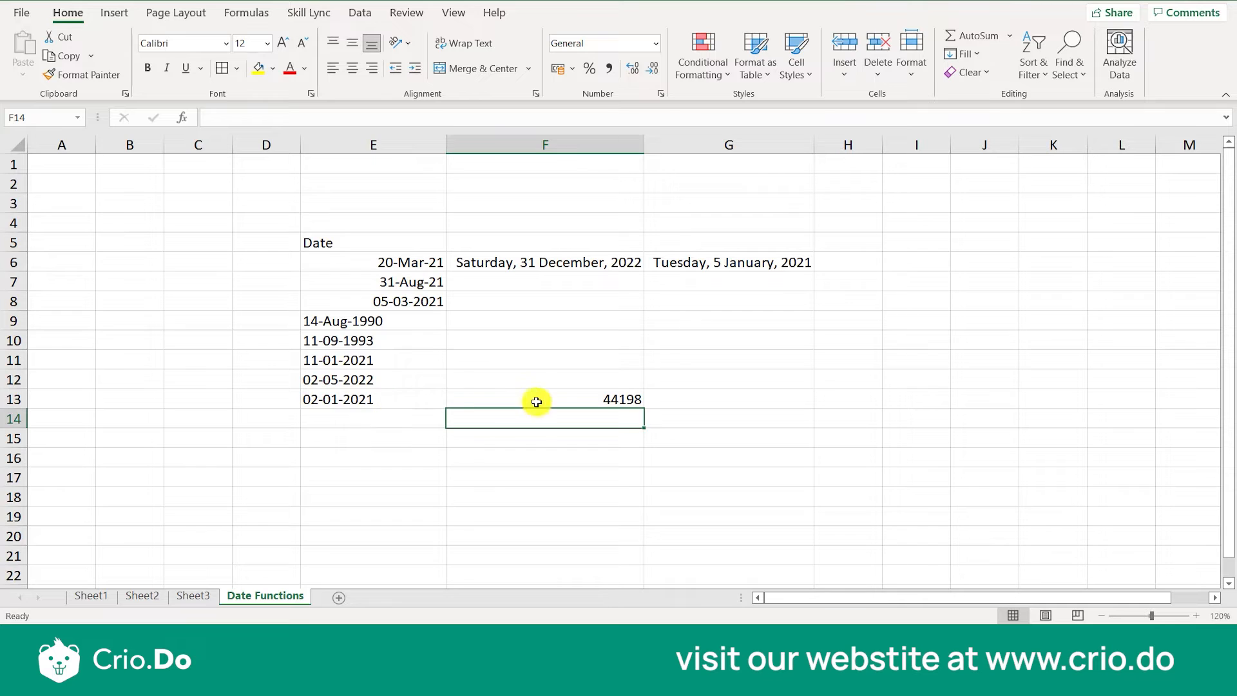
Read the DATEVALUE function's description in the Date & Time function list and review the DATEVALUE formula in F13.
click(540, 403)
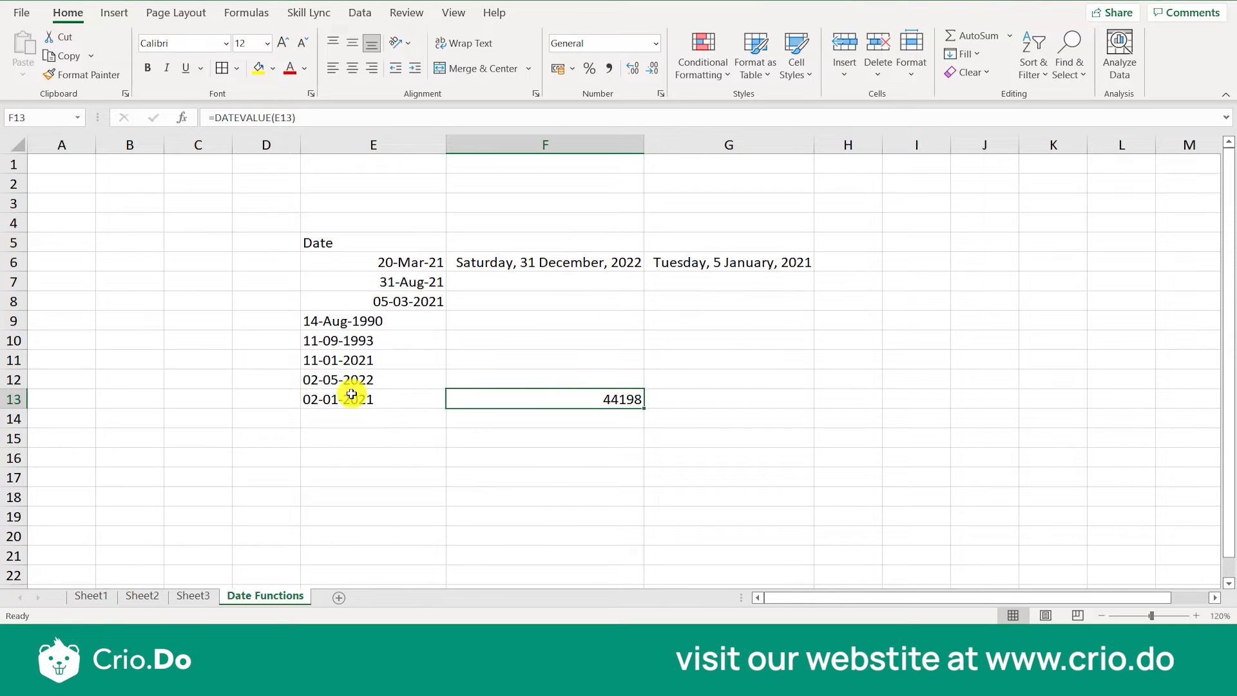
click(366, 13)
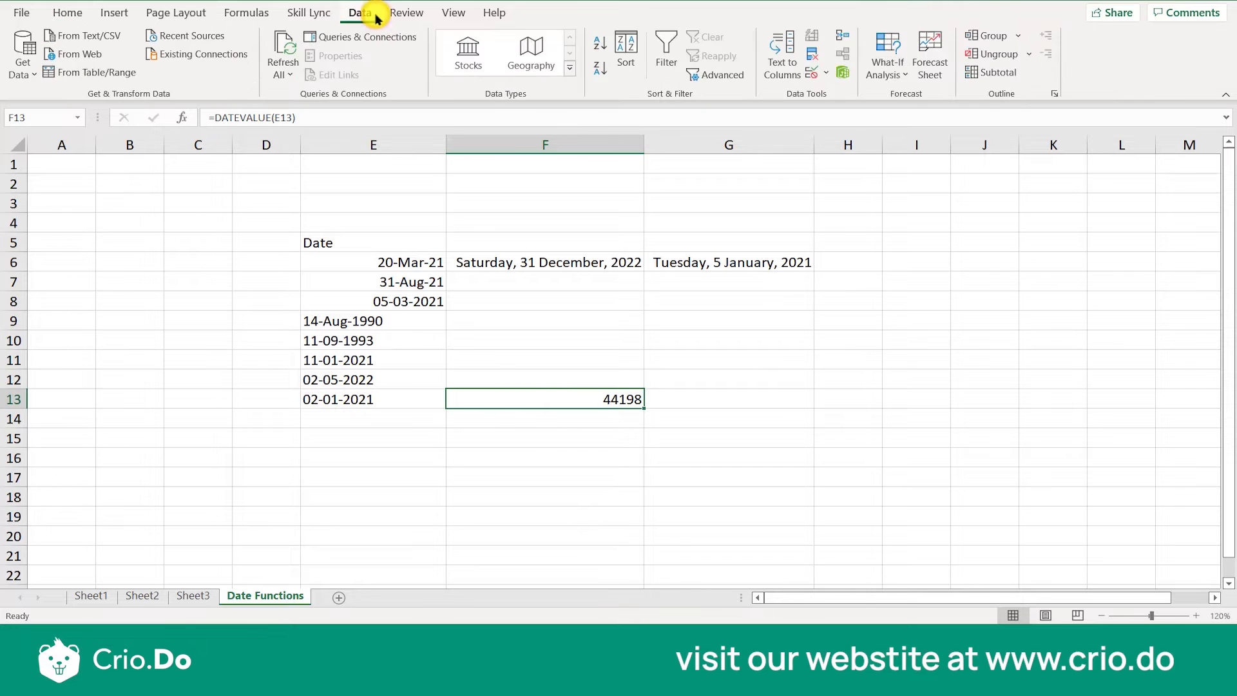
click(257, 12)
click(267, 70)
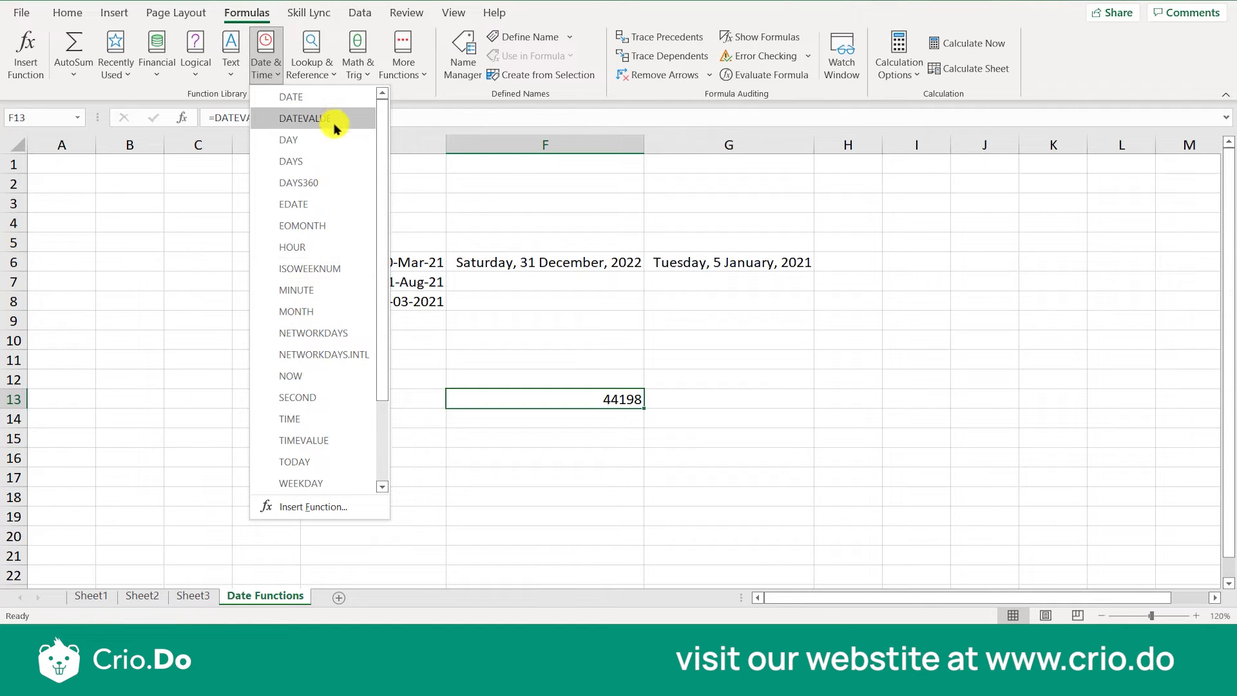
mouse_move(335, 124)
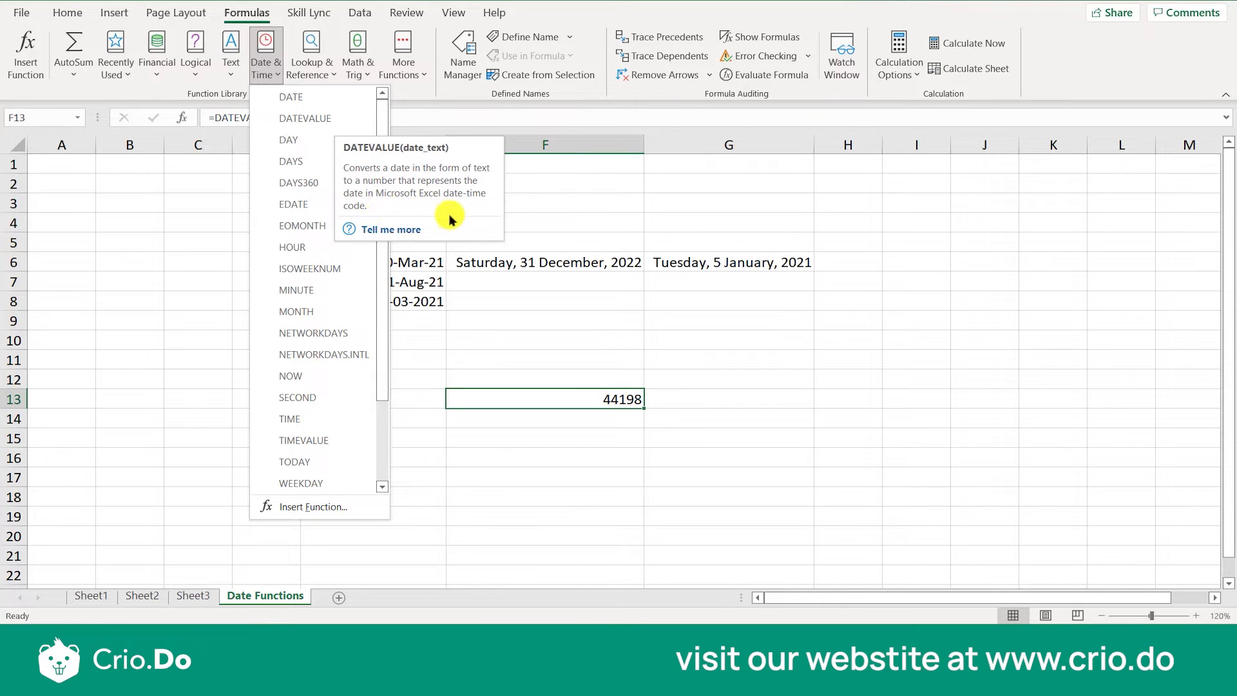
click(541, 366)
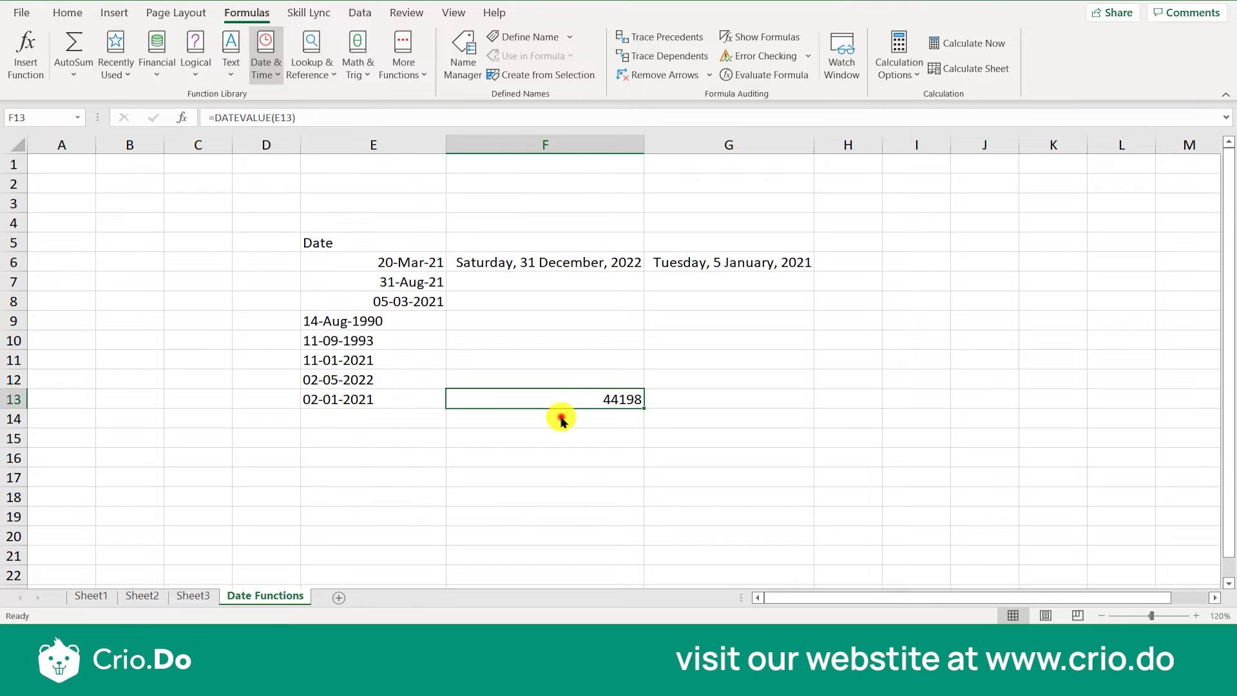
double_click(575, 403)
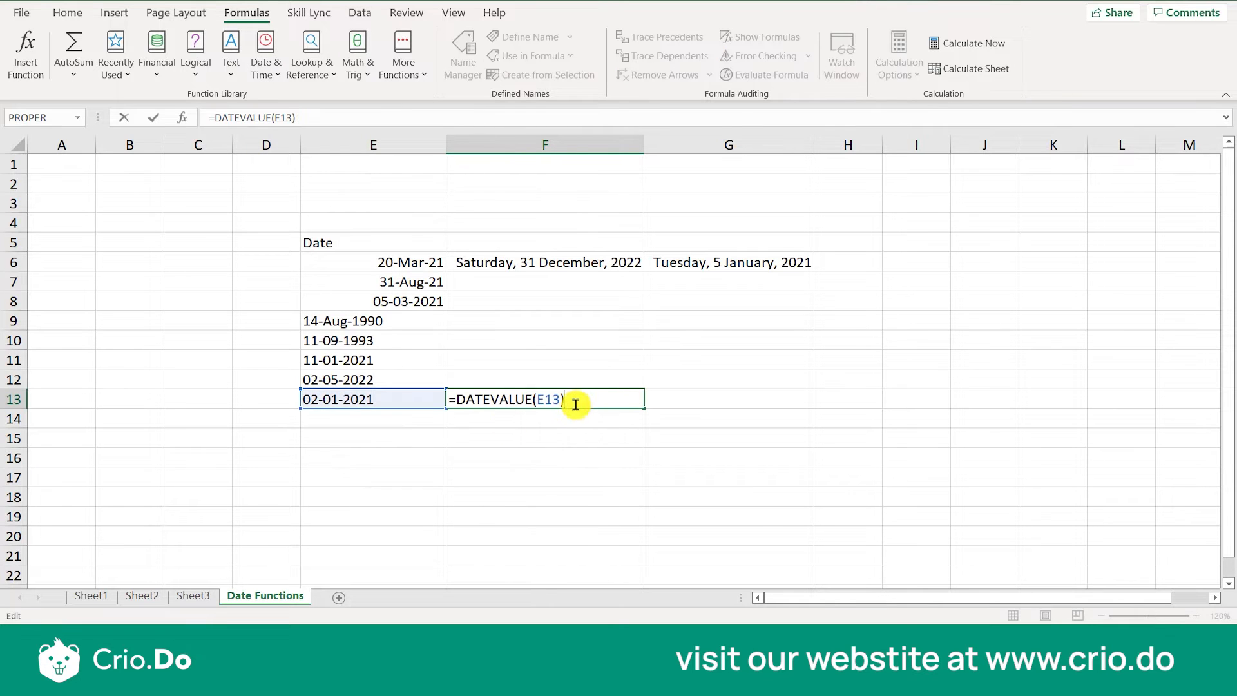
click(577, 475)
Copy the DATEVALUE formula from F13 to cells F9:F12 and end the copy mode.
click(603, 398)
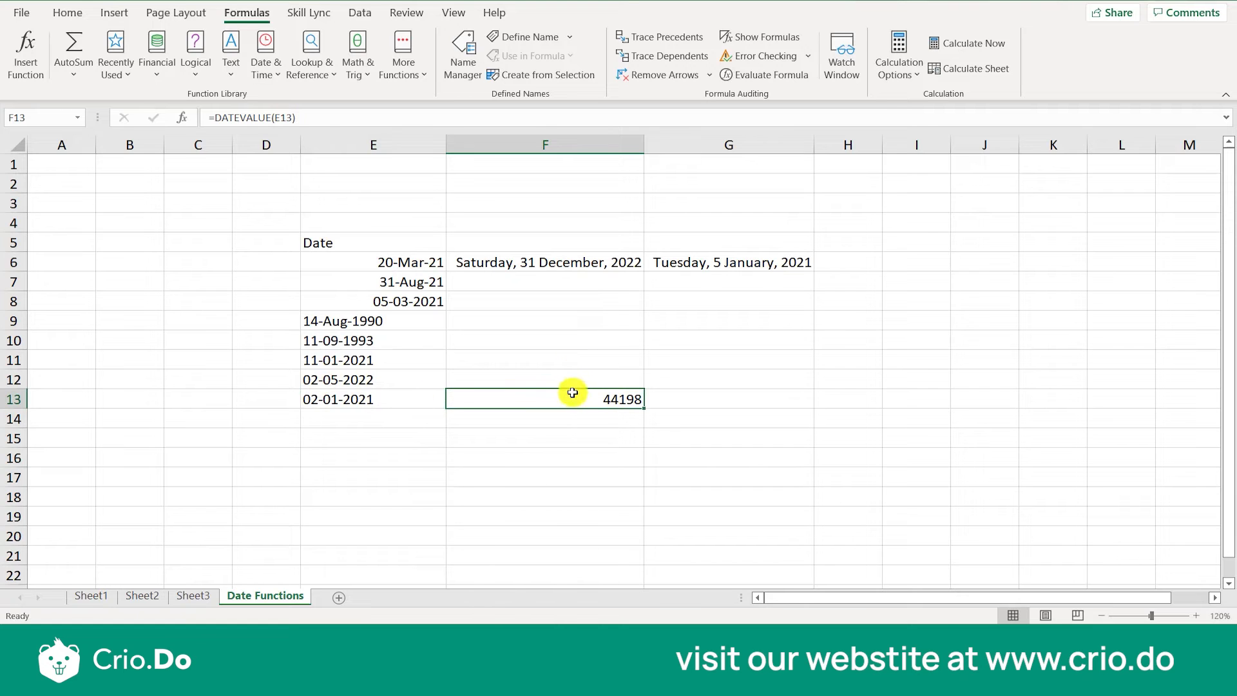
key(ctrl+c)
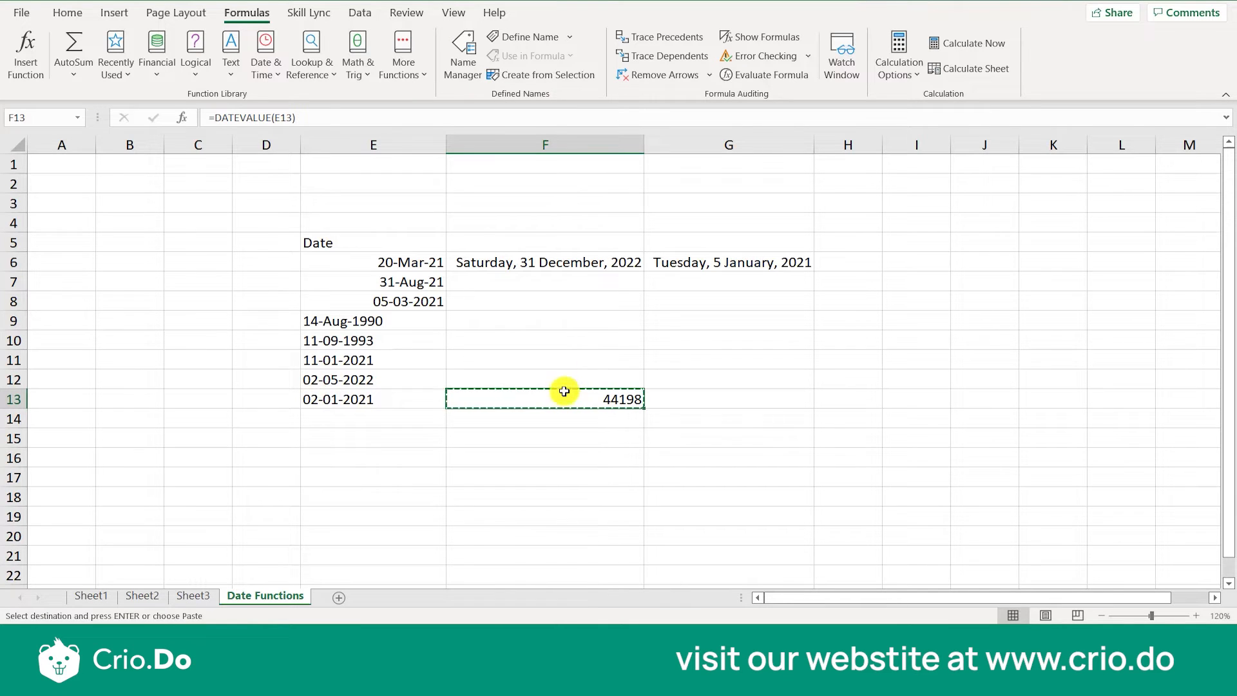
drag(552, 317, 553, 379)
key(ctrl+v)
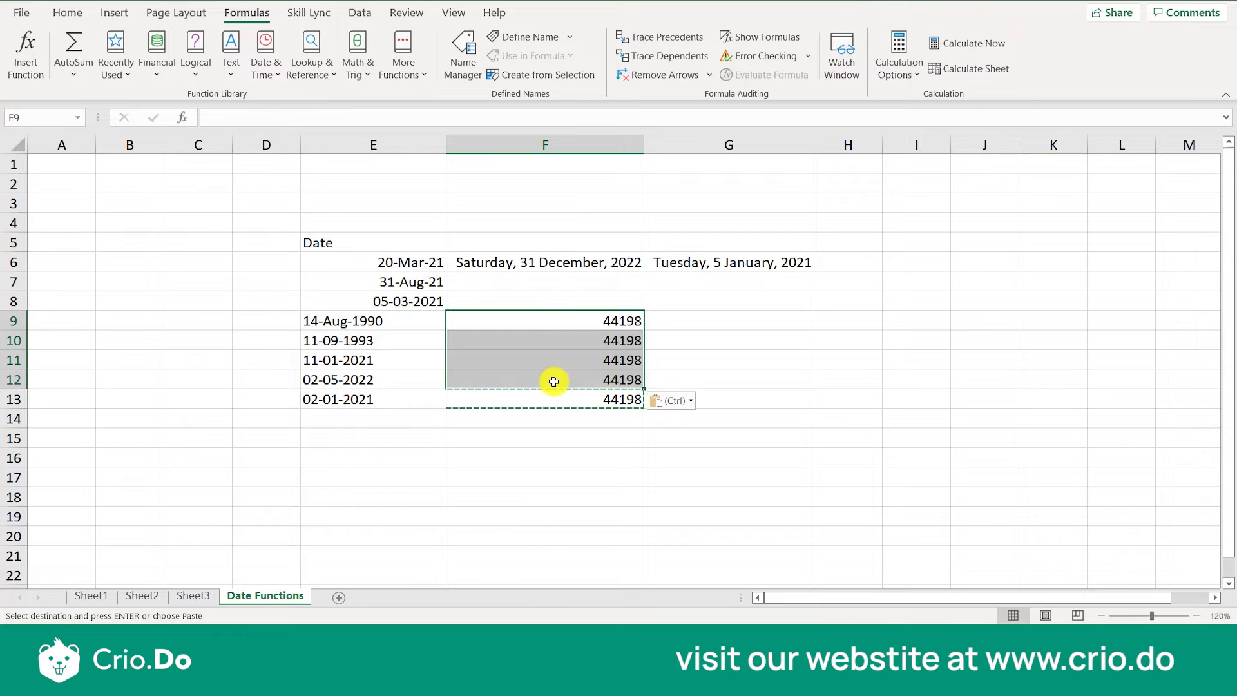
click(774, 378)
key(Escape)
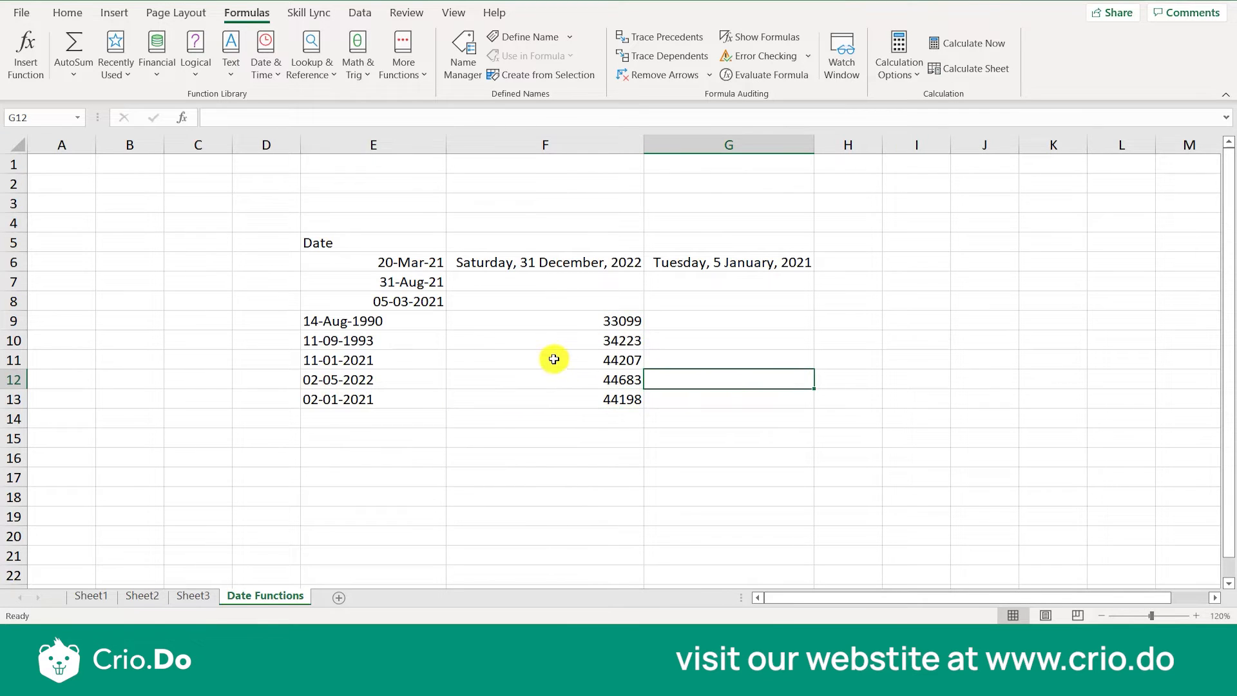
Compare the text dates in E9:E11 with their DATEVALUE formulas in column F.
click(381, 332)
click(382, 321)
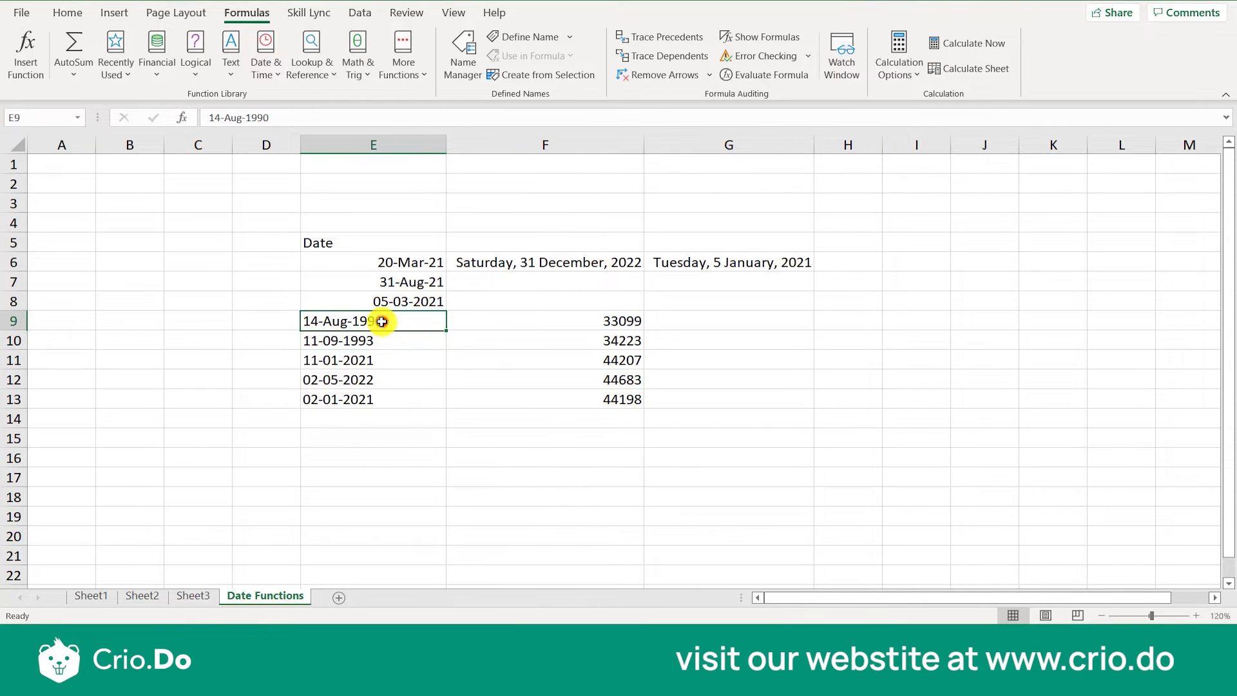
key(Right)
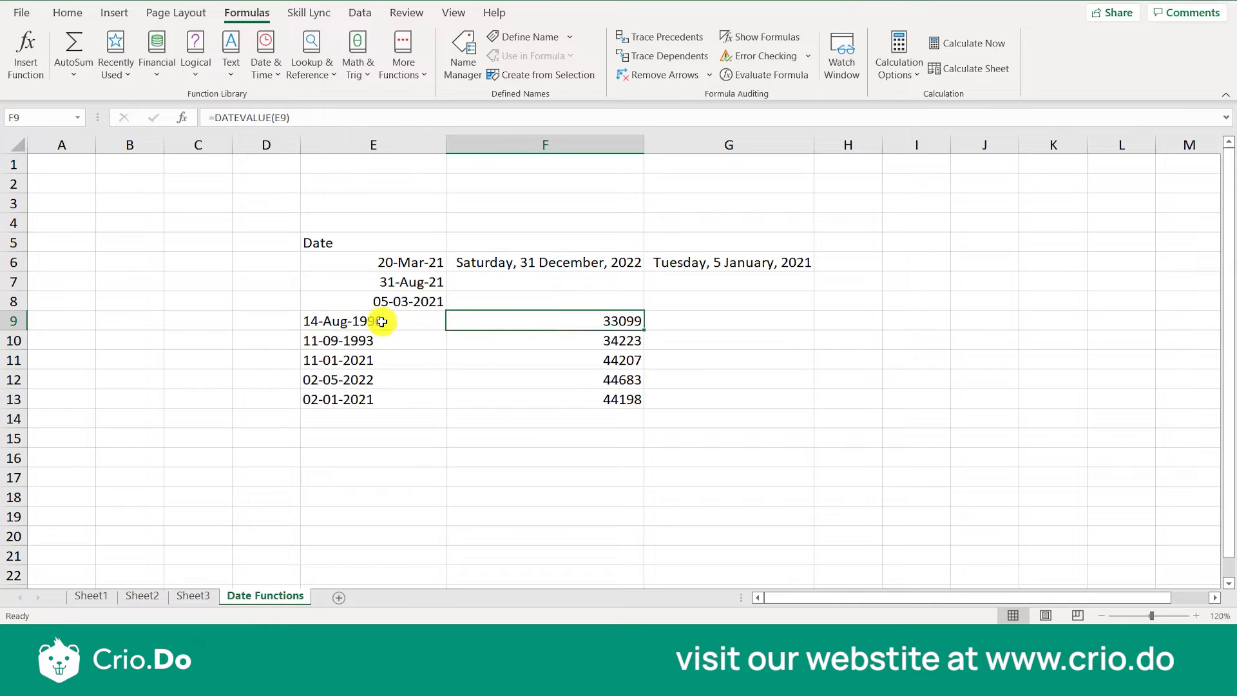
key(Down)
key(Left)
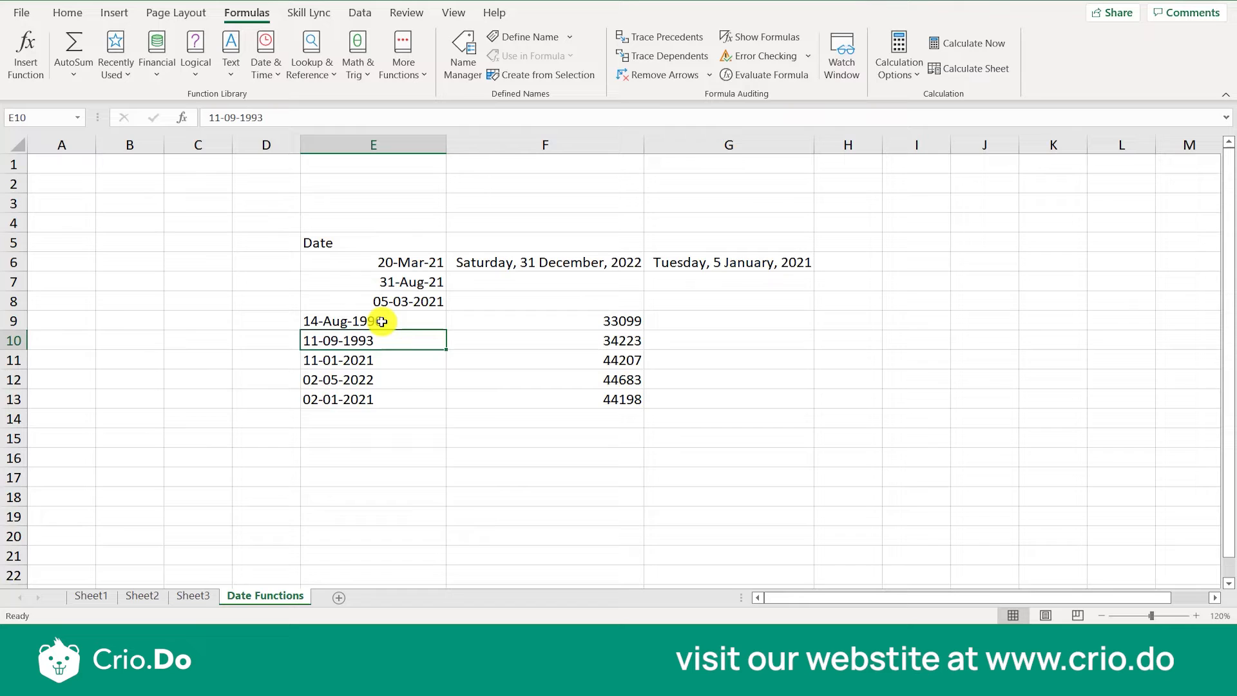
key(Down)
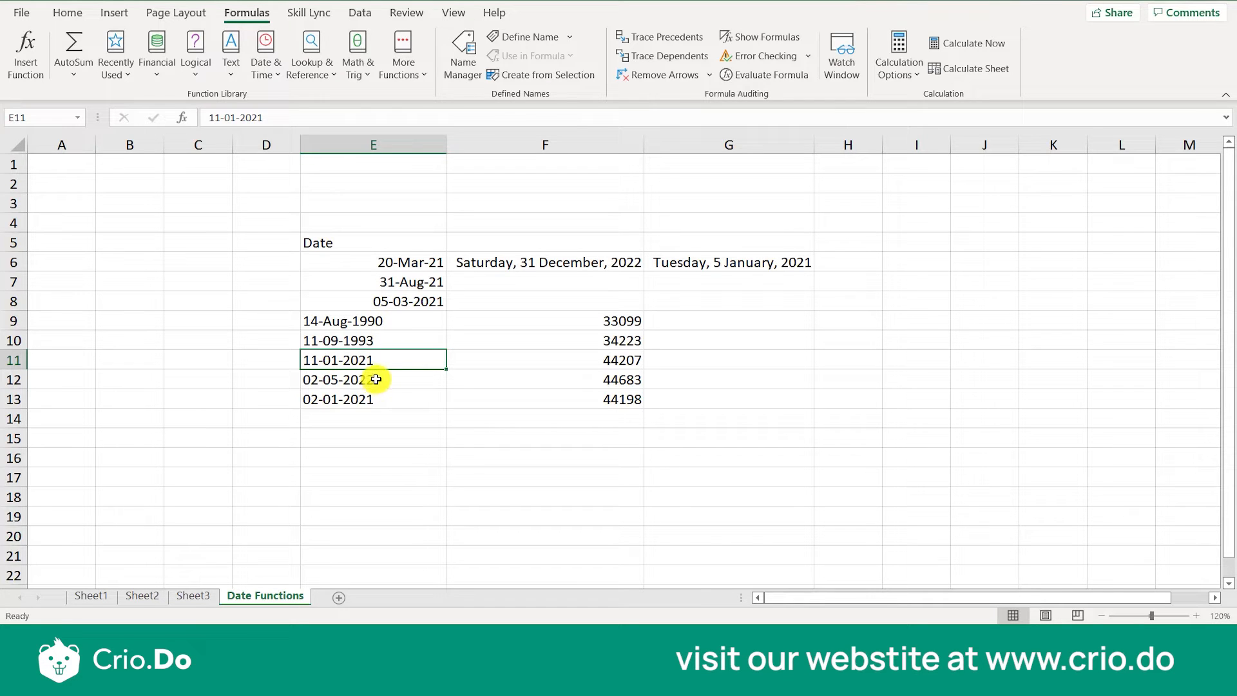
Change the text date in E10 to 11-09-1992.
double_click(380, 341)
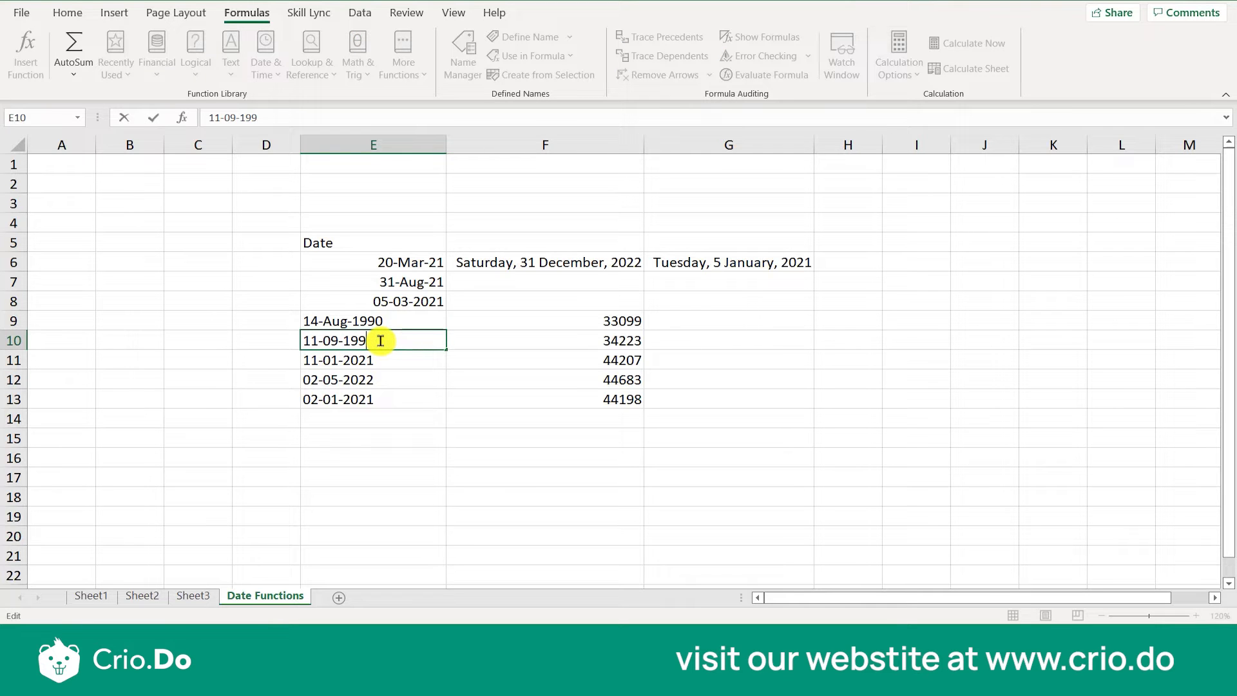
key(Return)
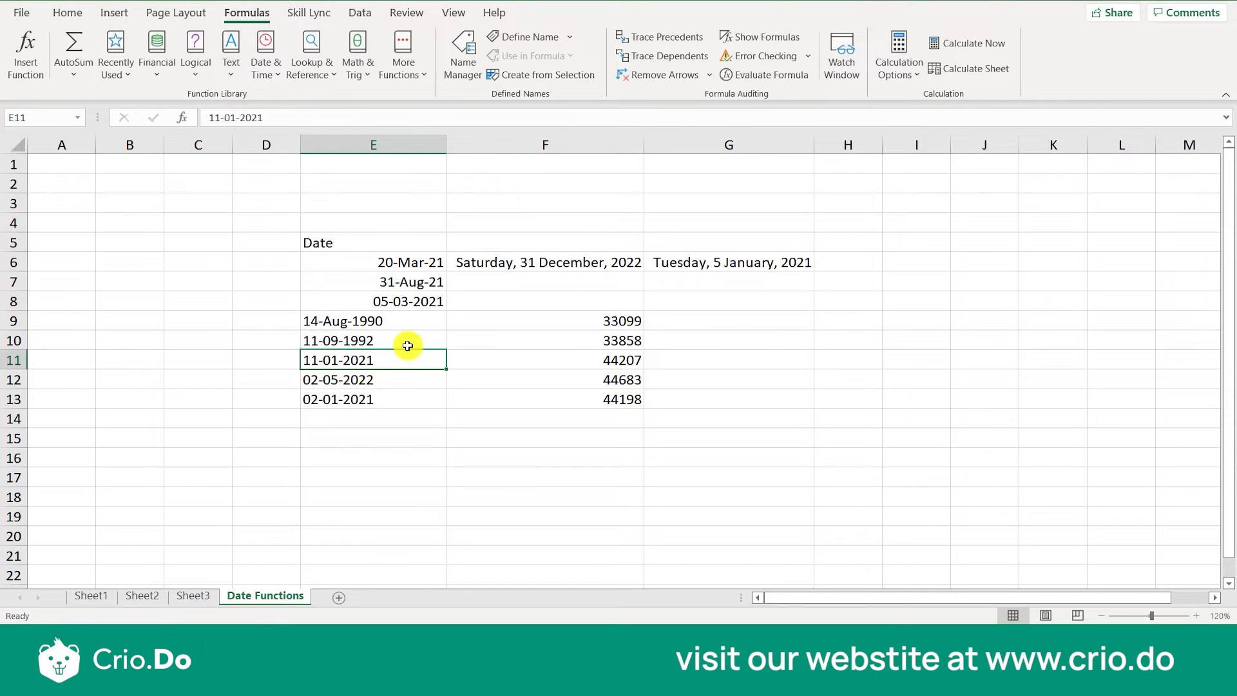
Change the text date in E11 to 11-01-2020.
double_click(384, 358)
text(])
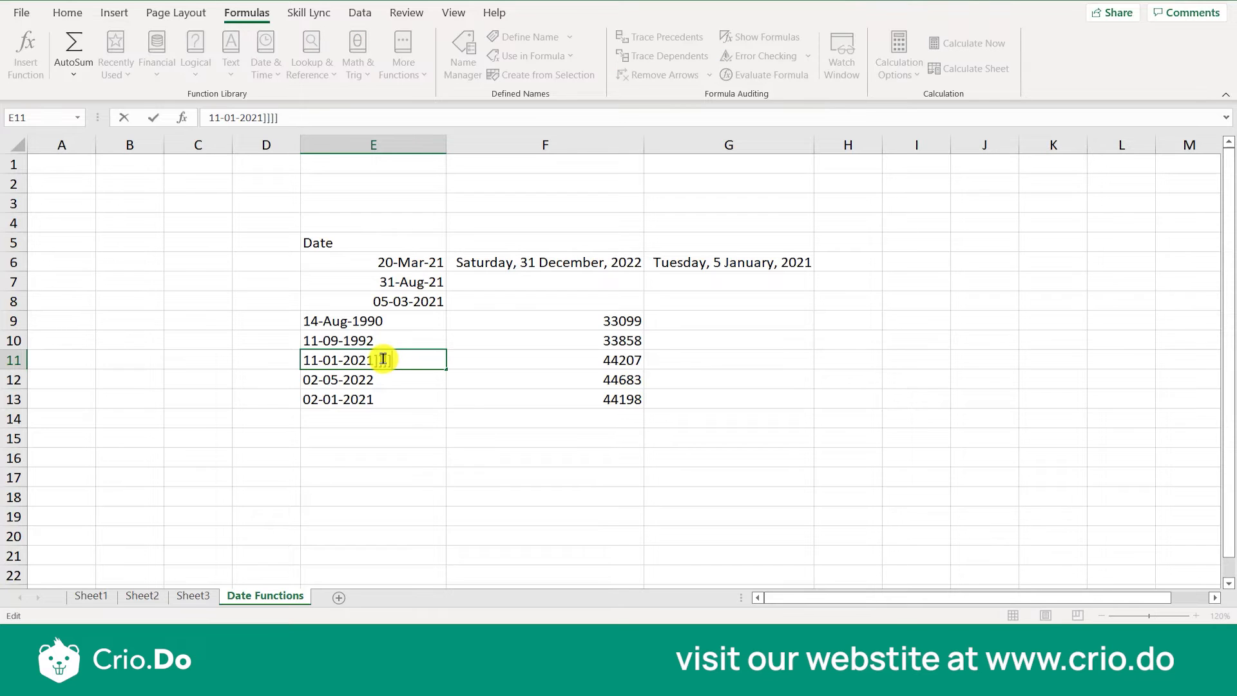
key(BackSpace)
key(BackSpace)
key(BackSpace)
key(BackSpace)
key(BackSpace)
key(BackSpace)
key(BackSpace)
text(020)
key(Return)
Change the text date in E12 to 02-05-2200.
double_click(398, 376)
key(BackSpace)
key(BackSpace)
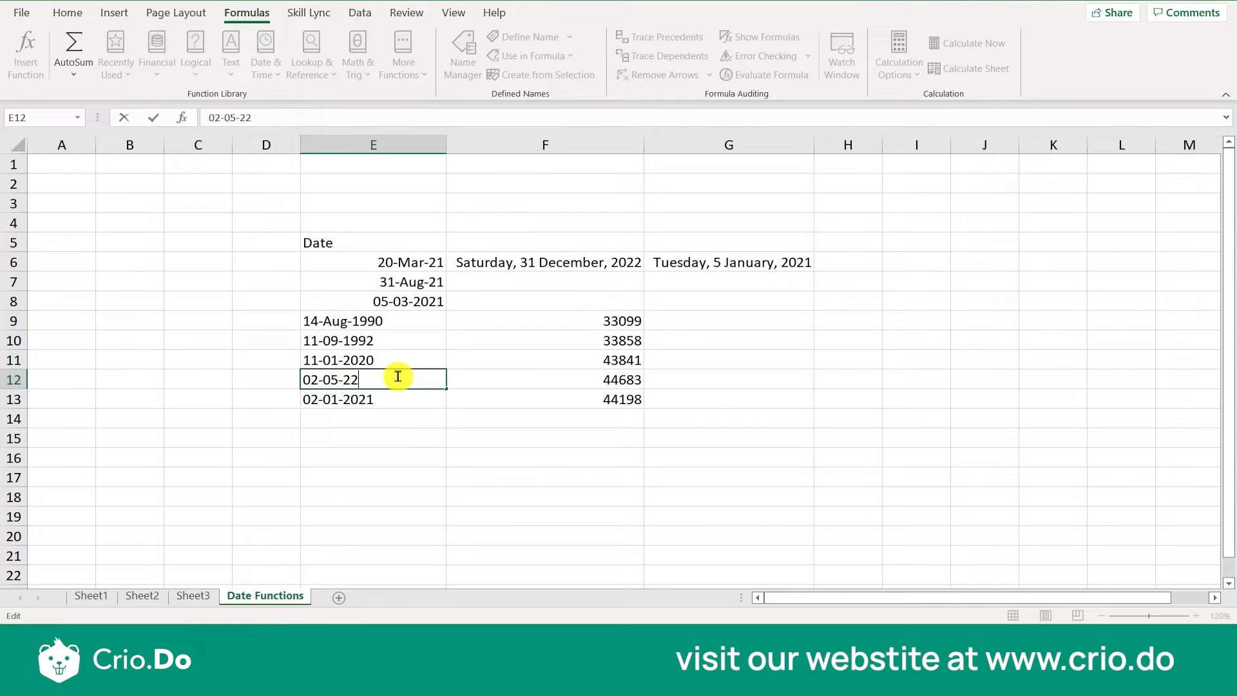
text(00)
key(Return)
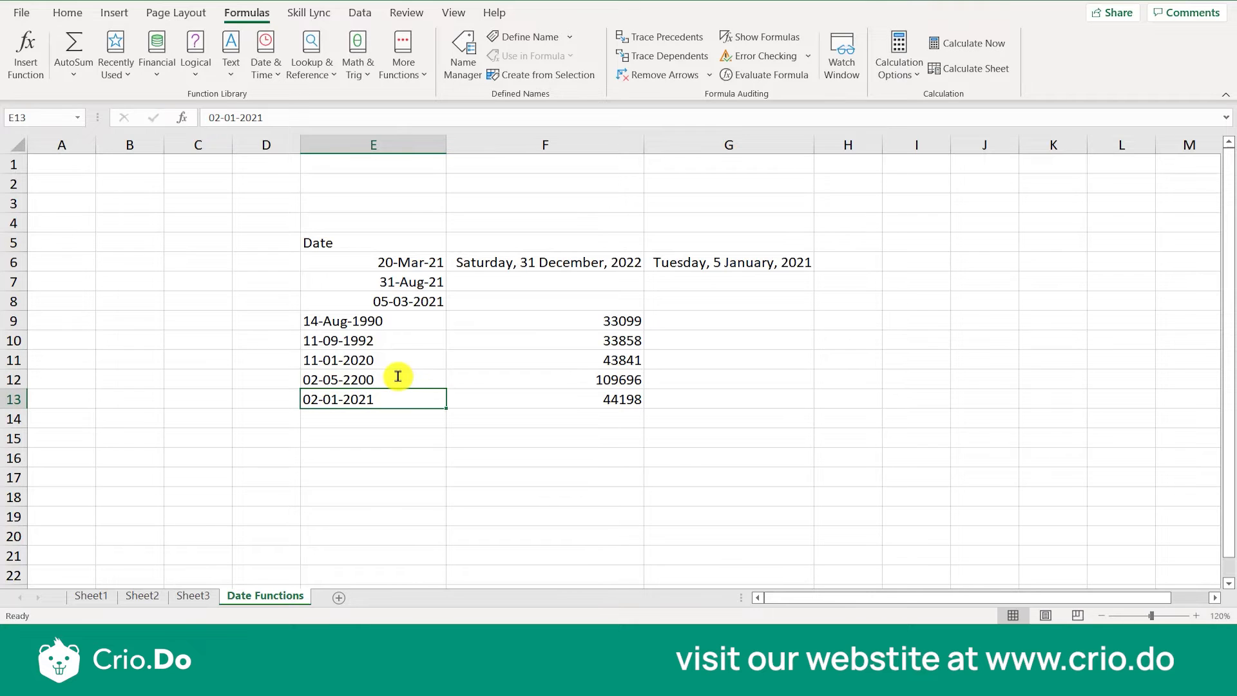
Remove the year from the text date in E13, leaving only 02-01-.
double_click(408, 399)
key(BackSpace)
key(BackSpace)
key(BackSpace)
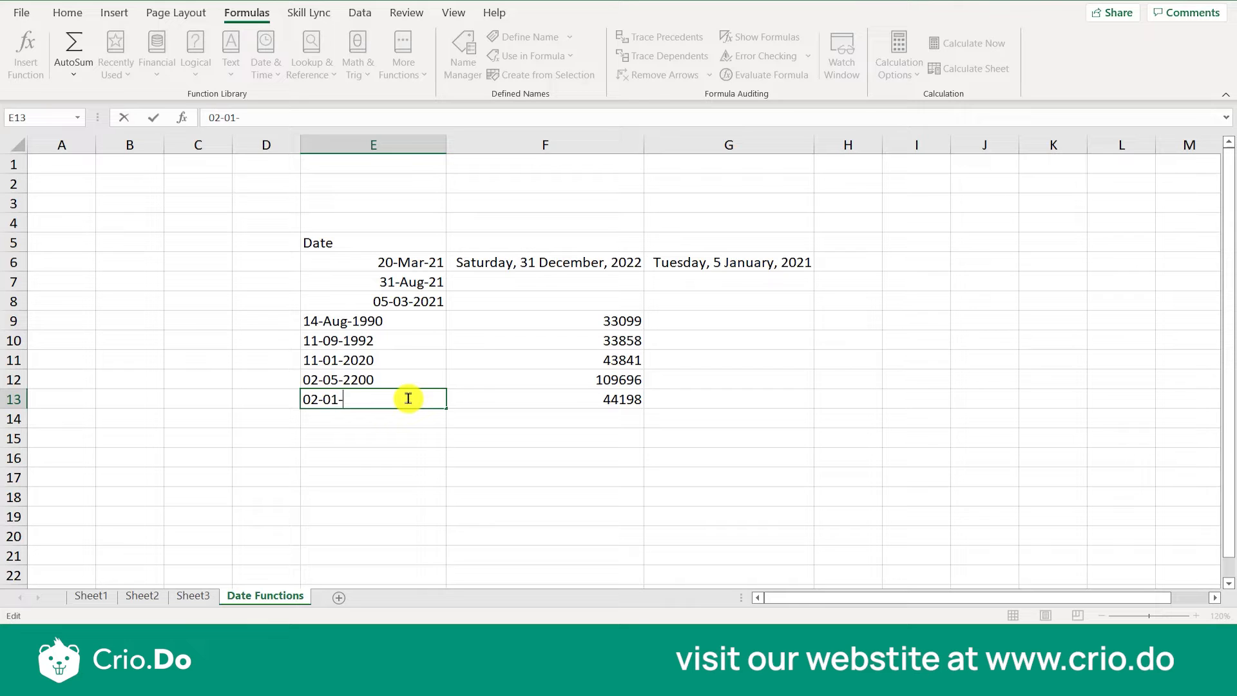
click(395, 433)
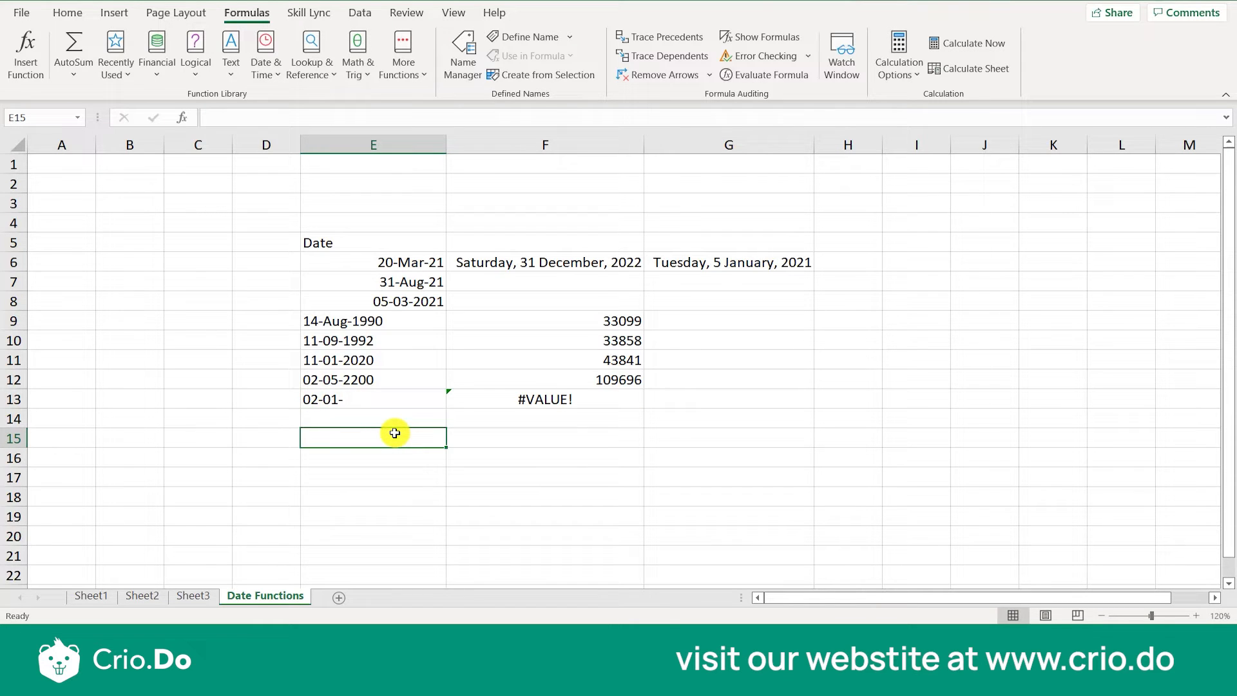
Enter the yearless text date 3-Mar in E15.
text(3-mARC)
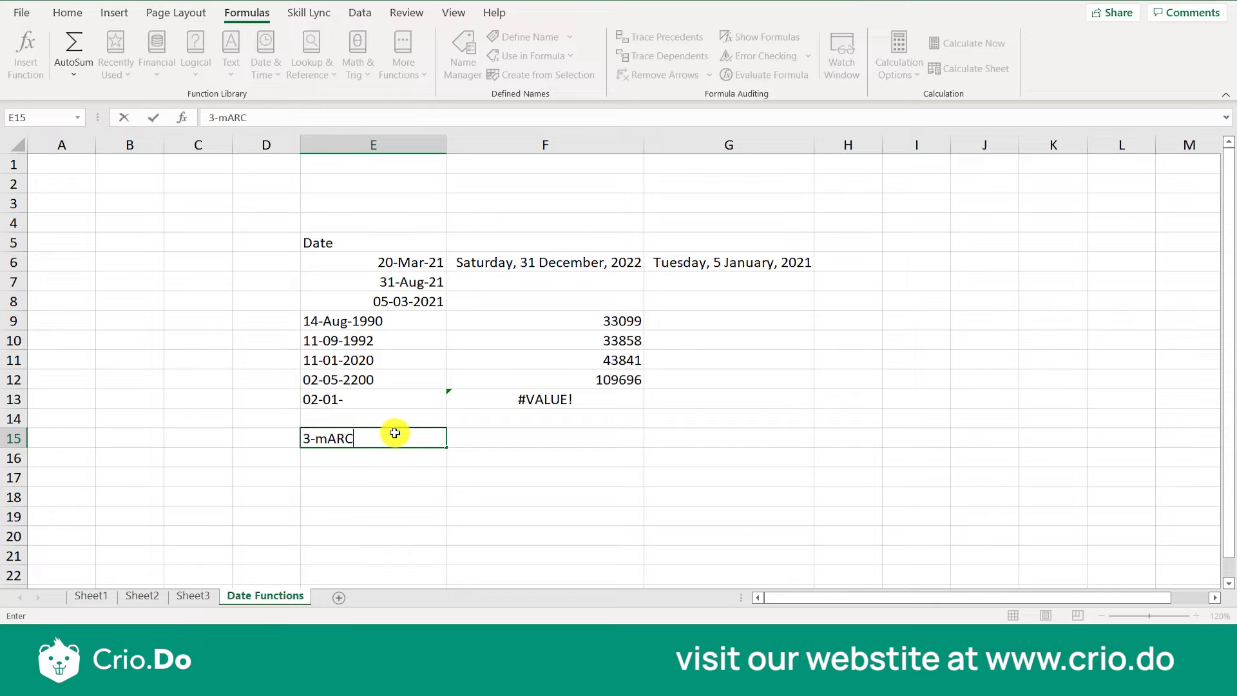
key(Return)
click(395, 433)
key(Right)
key(Up)
key(Up)
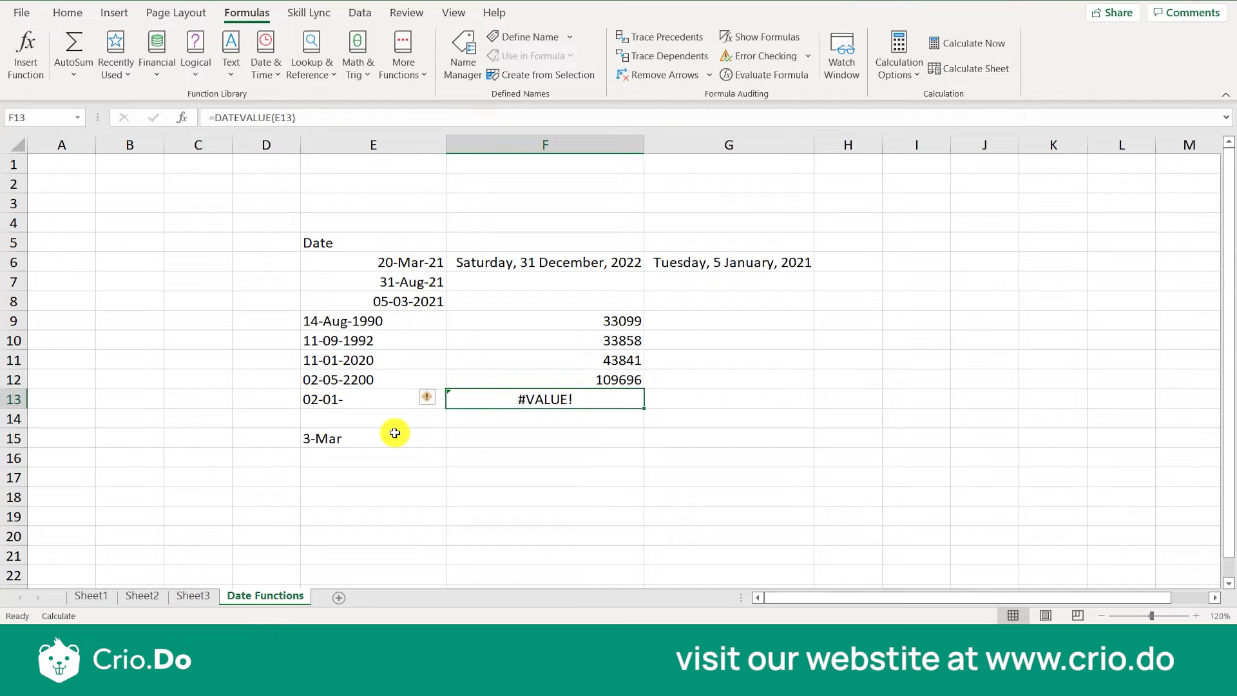
Complete the text date in E13 as 02-01-2021.
double_click(383, 398)
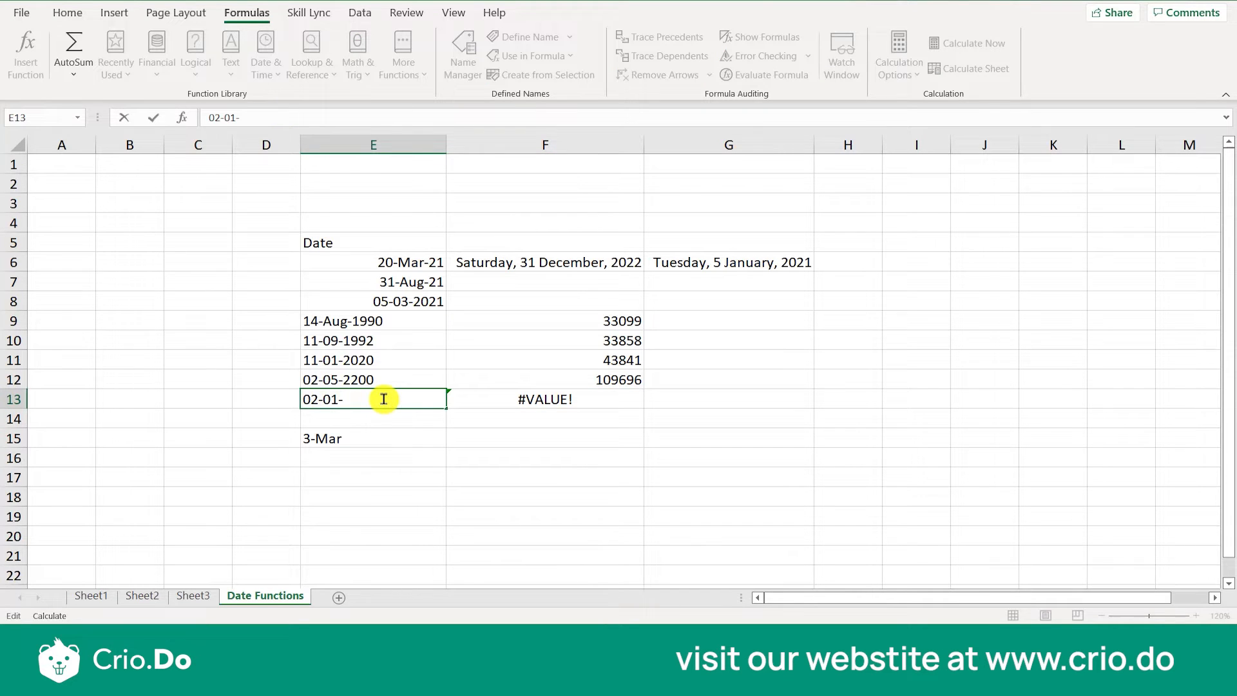
text(2021)
key(Return)
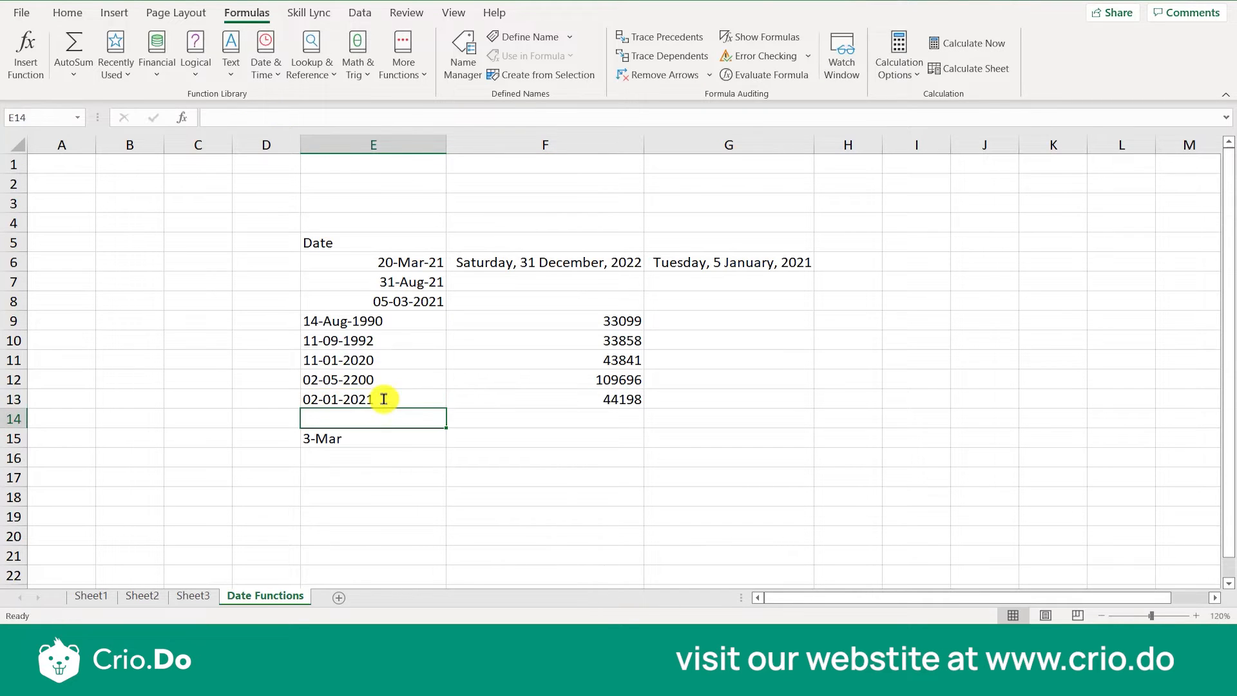
Copy the DATEVALUE formula from F13 to F15 and end the copy mode.
click(504, 431)
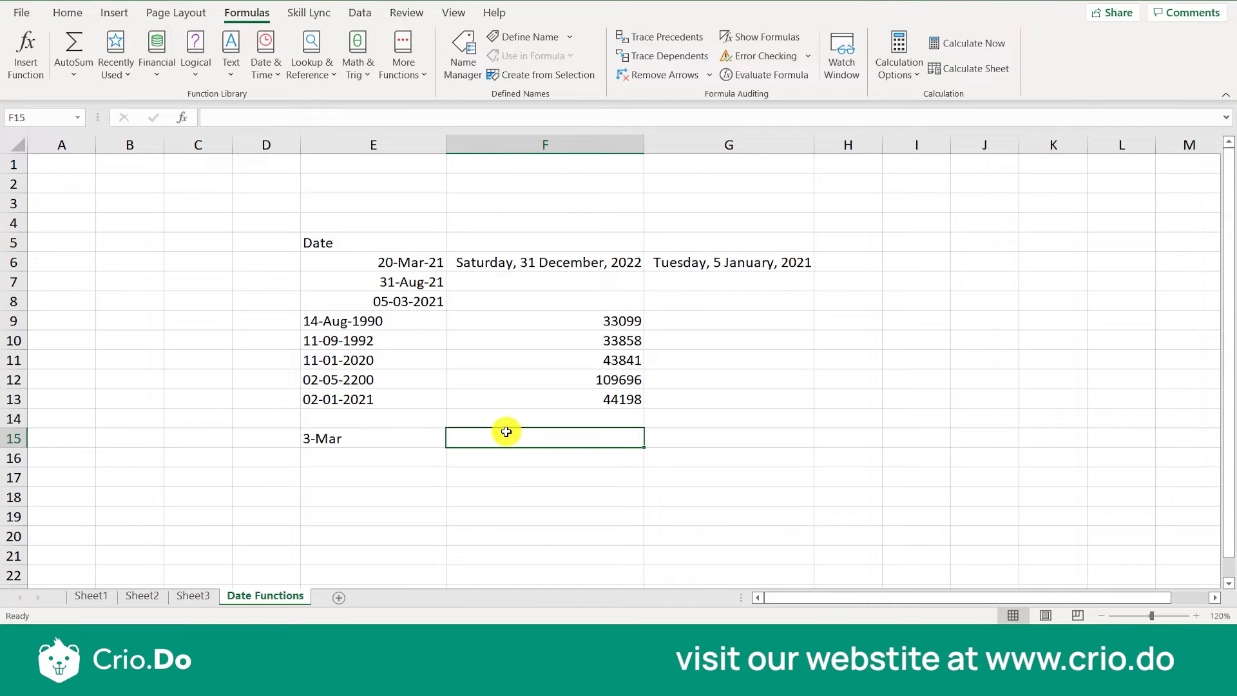
right_click(600, 396)
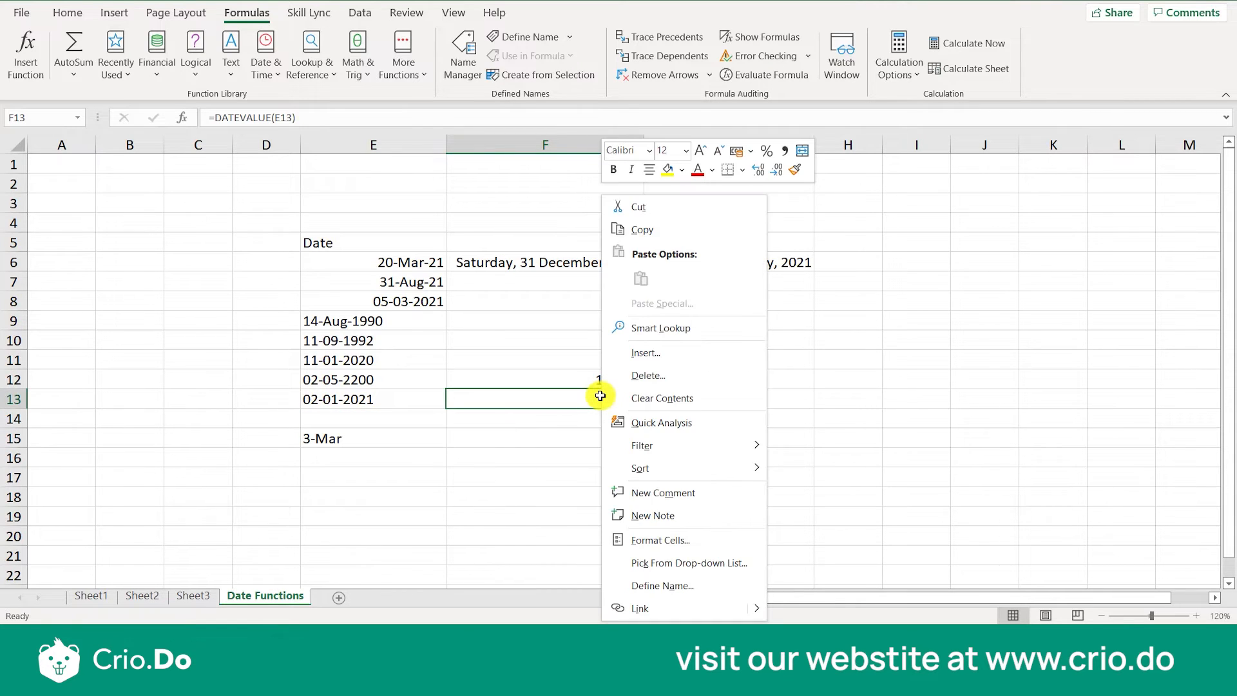
key(Down)
key(Down)
click(533, 409)
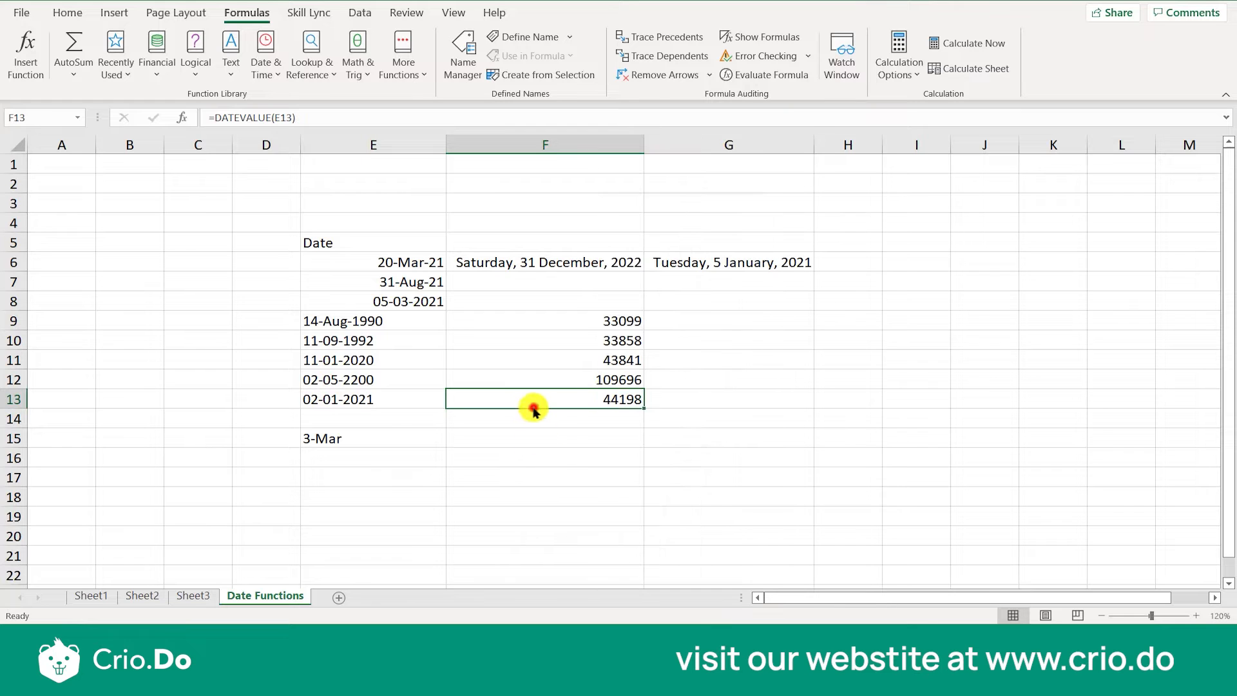
key(ctrl+c)
key(Down)
key(Down)
key(ctrl+v)
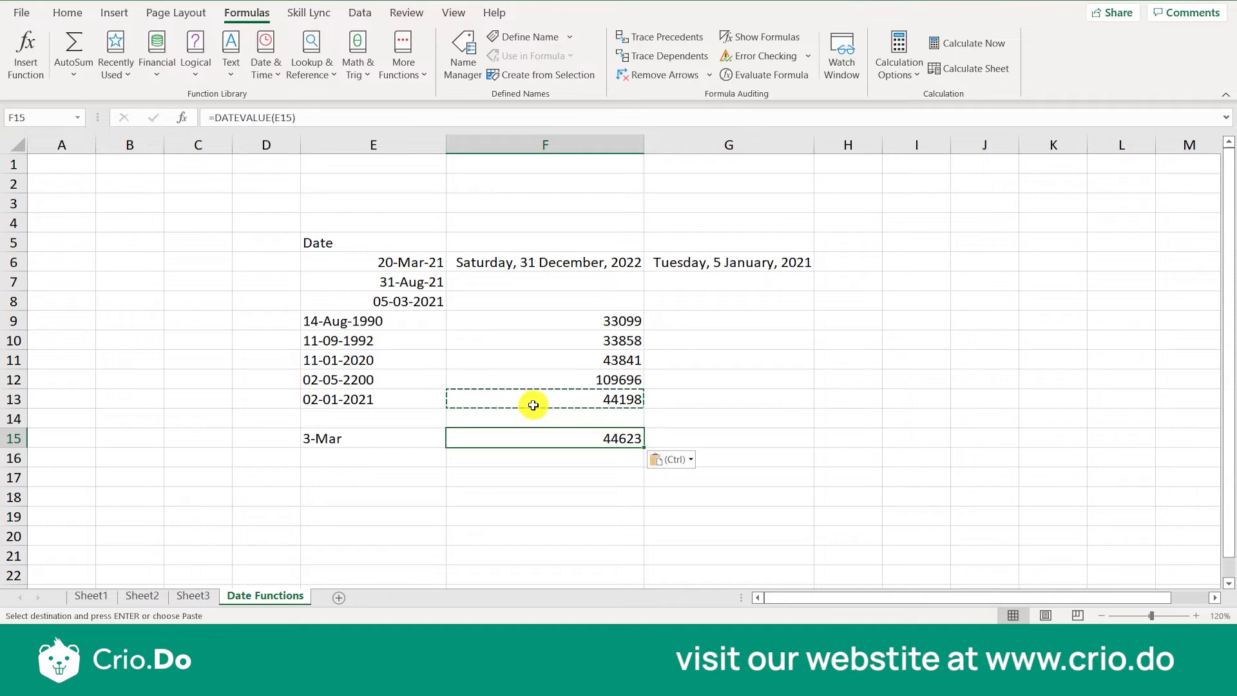
key(Escape)
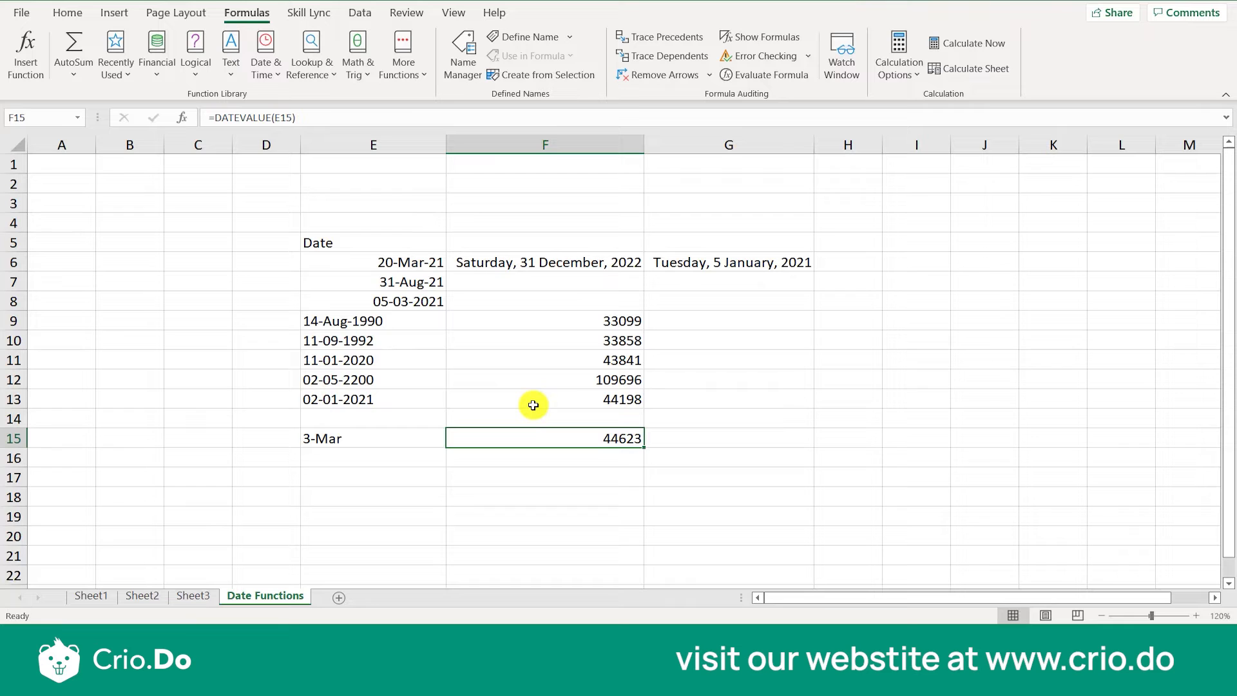
Look up the DATEVALUE function's description in the Insert Function dialog while starting a formula in F17, and cancel the entry.
double_click(525, 472)
text(=dat)
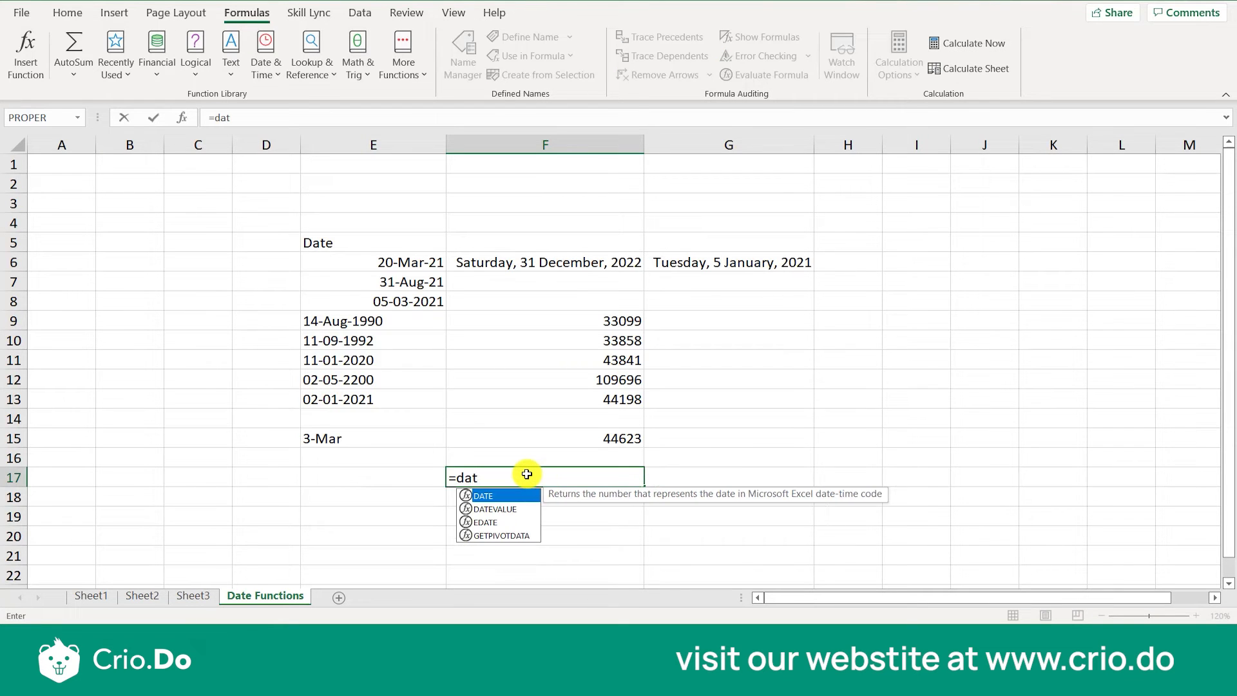
key(Down)
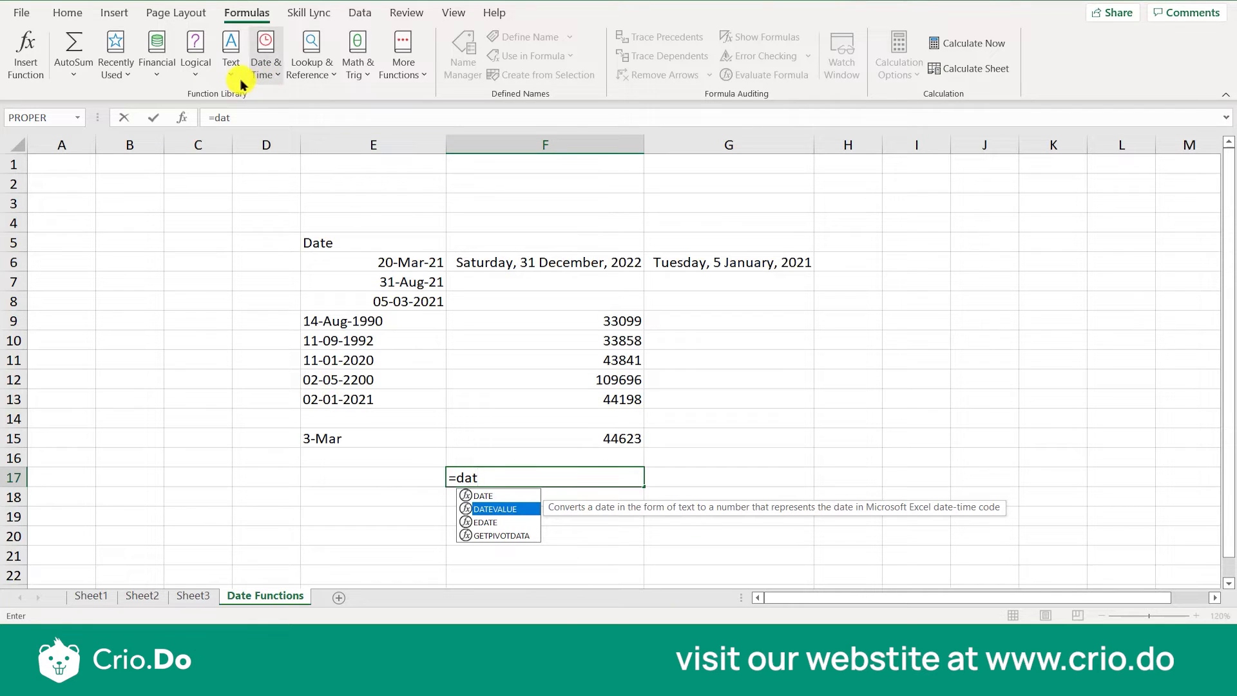
click(295, 76)
click(265, 69)
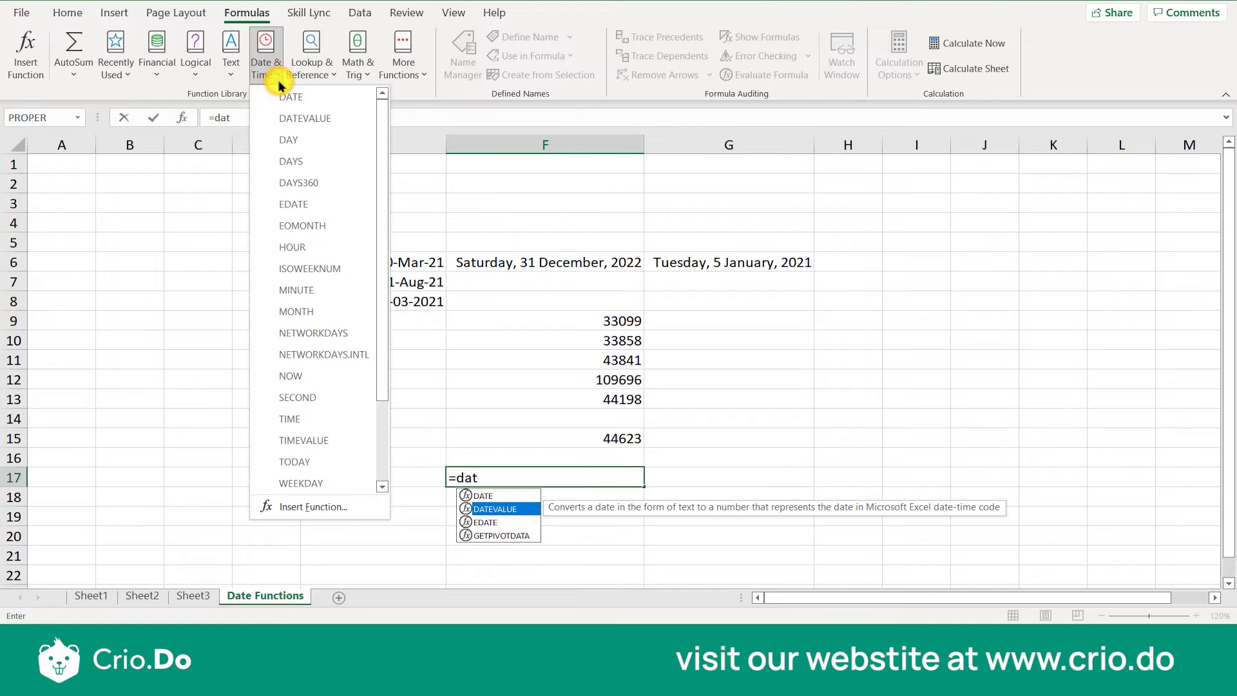
click(351, 503)
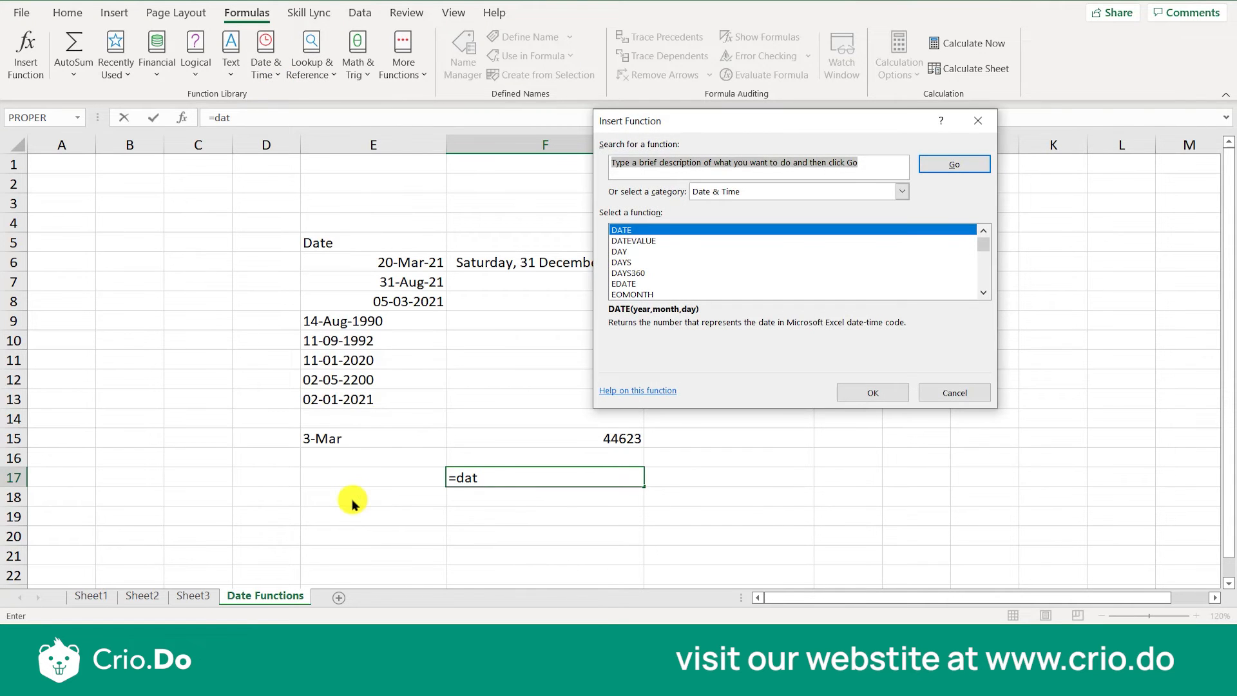
click(654, 241)
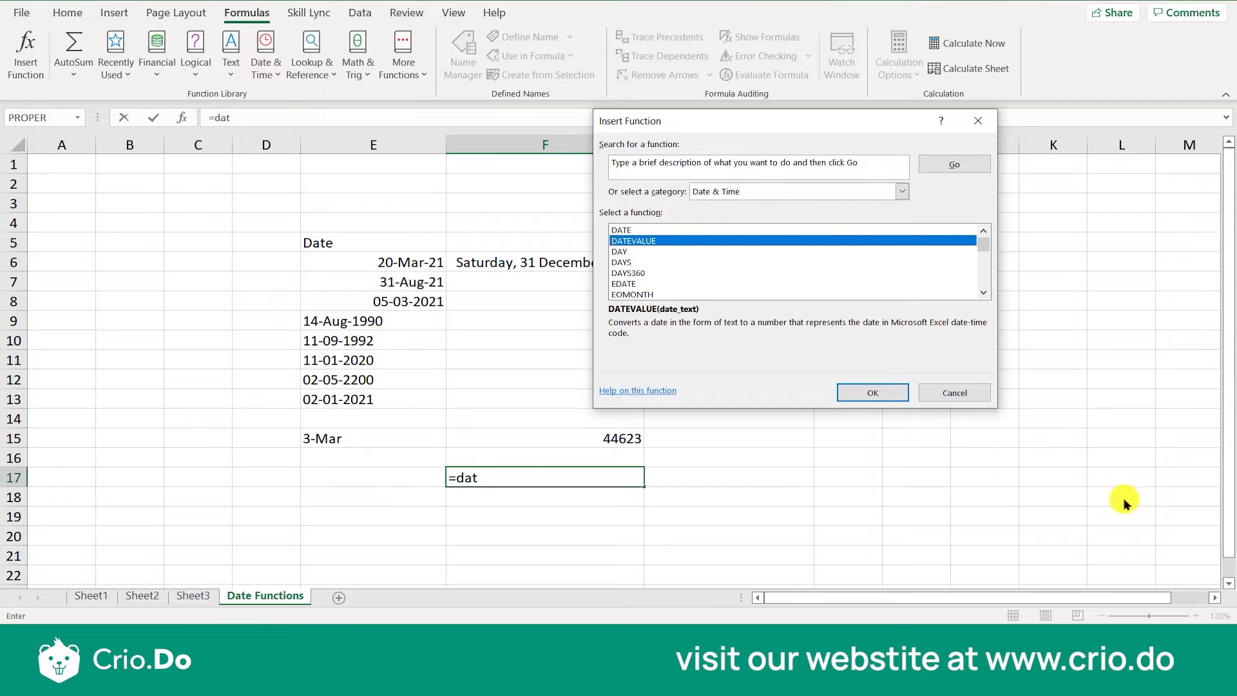
click(973, 393)
click(535, 501)
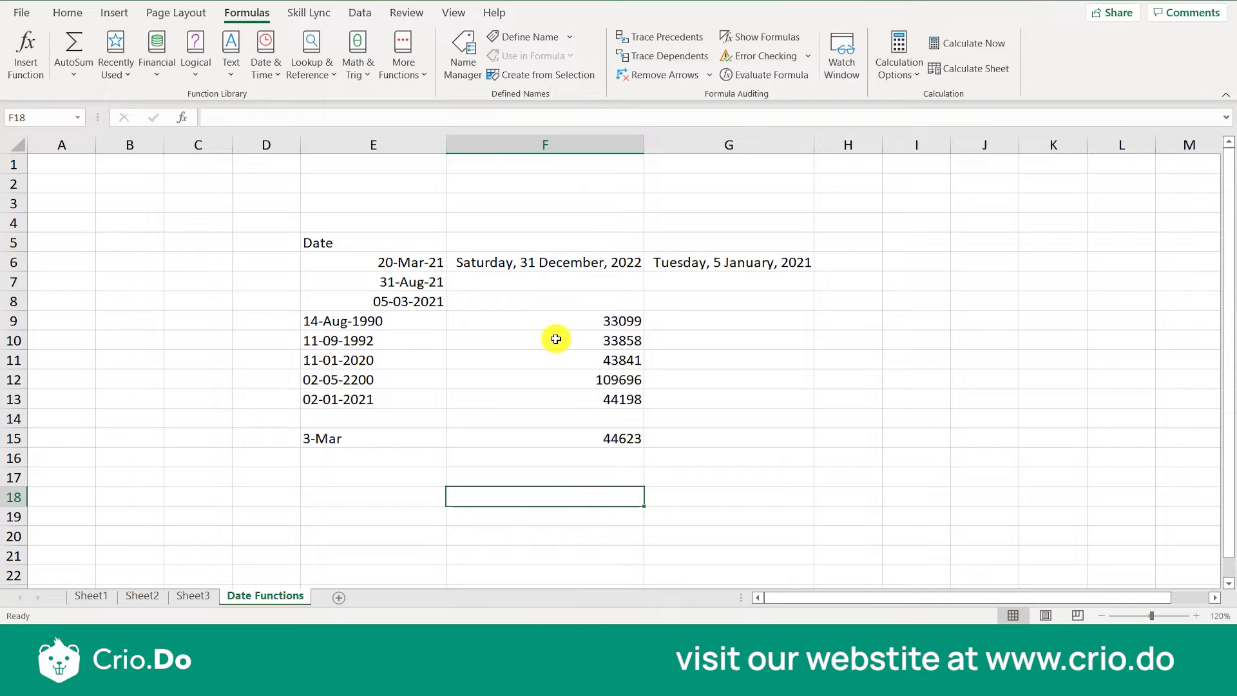
Enter the date 01-Jan-21 in I6.
click(396, 321)
click(828, 336)
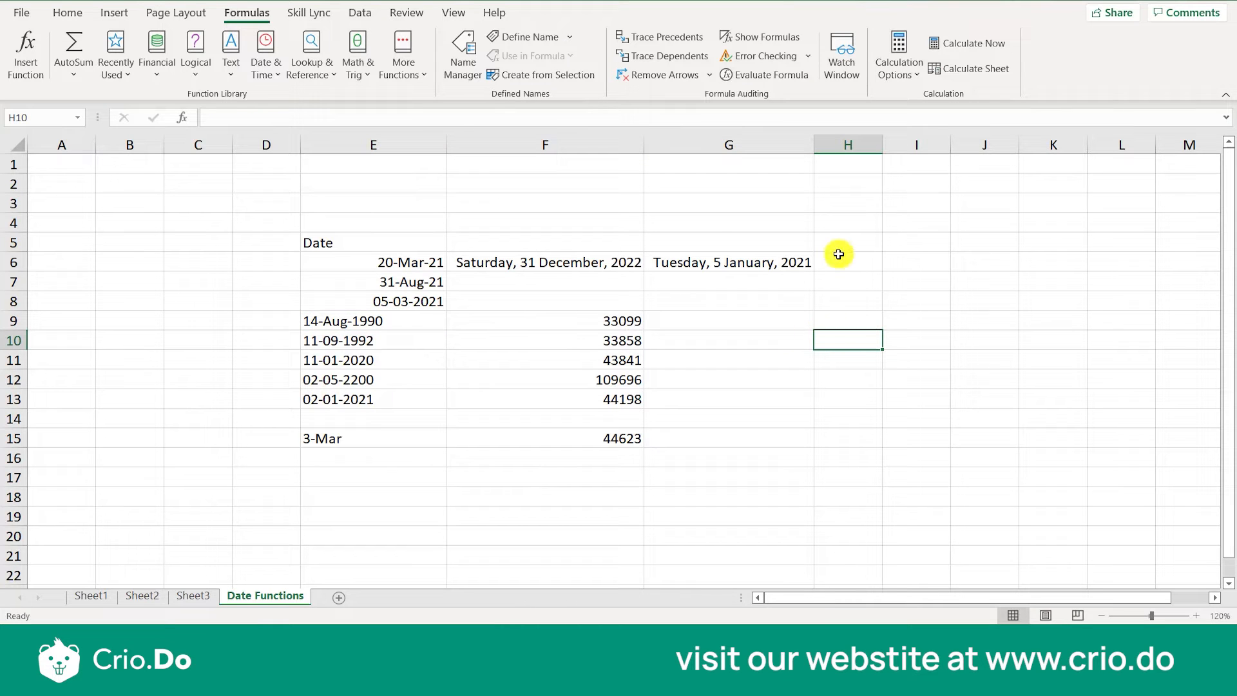
click(937, 262)
text(1-)
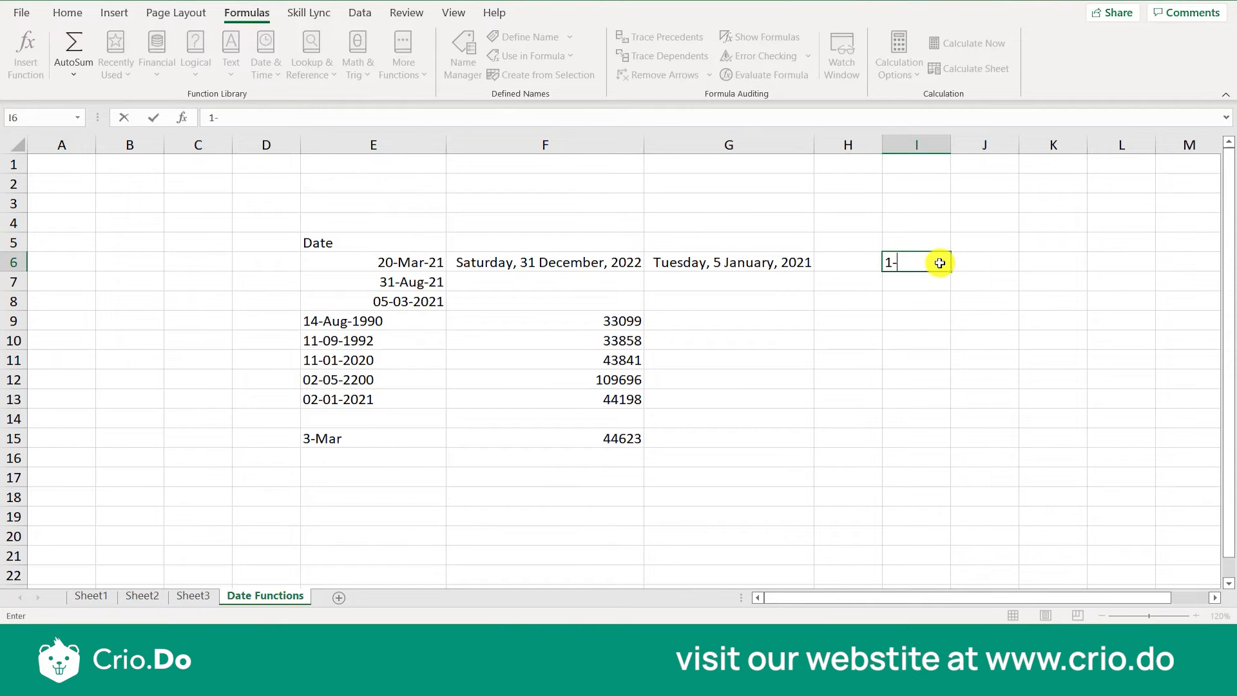
text(Jan)
key(Right)
key(Down)
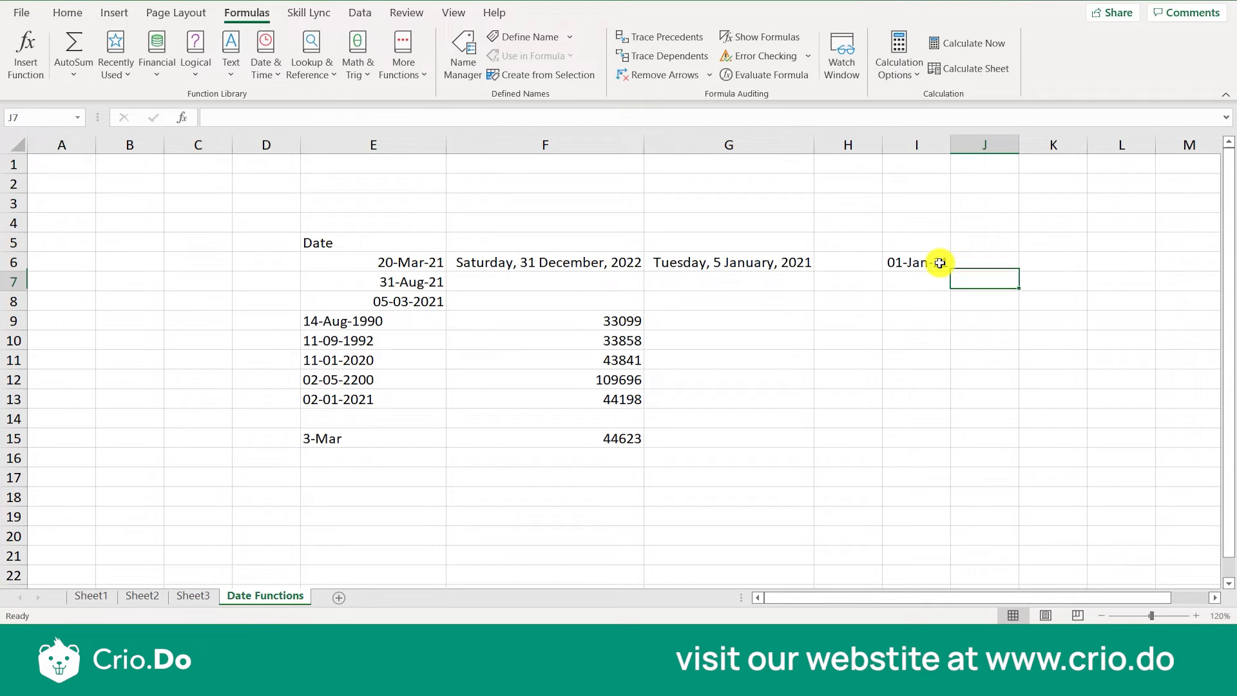
Fill the daily date series from I6 down to 01-Feb-21 in I37.
click(939, 263)
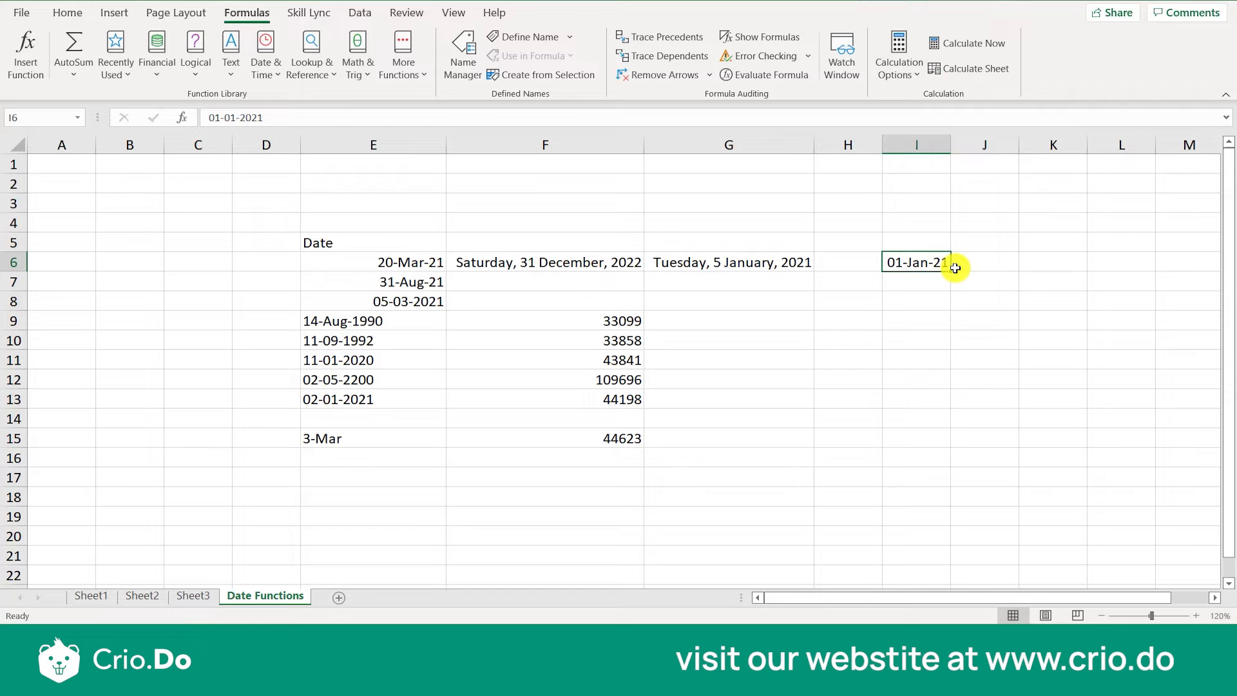
drag(953, 273, 936, 521)
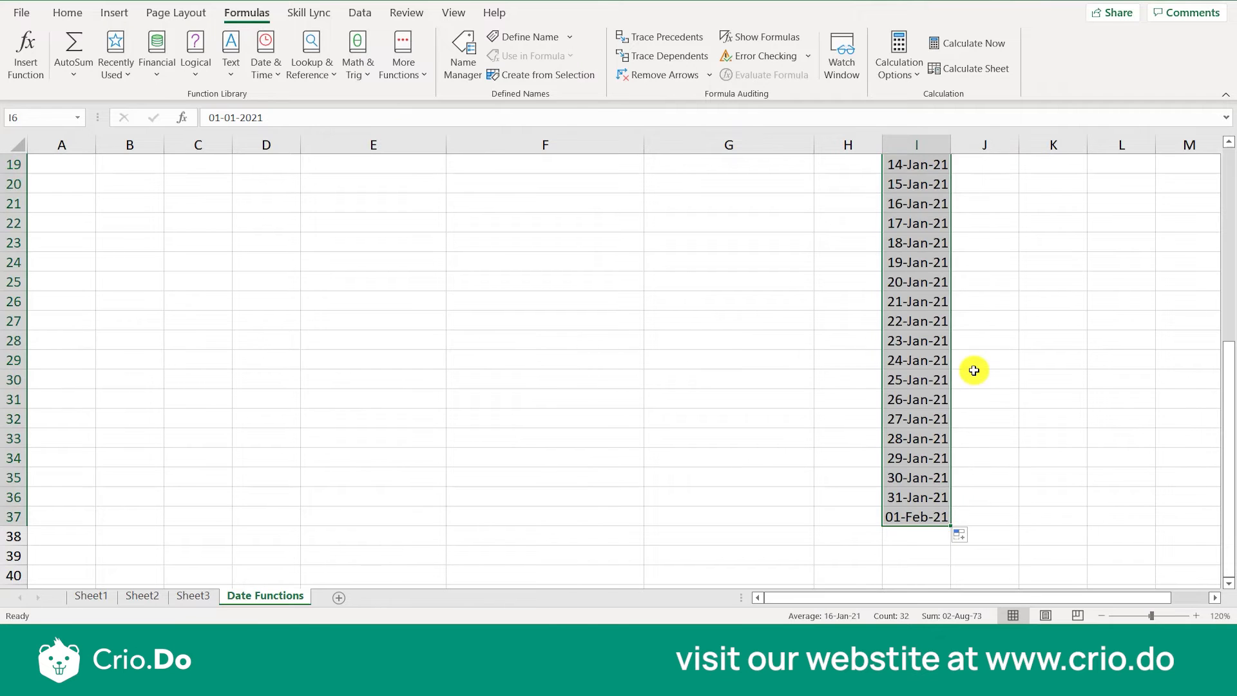
scroll(960, 354, up, 6)
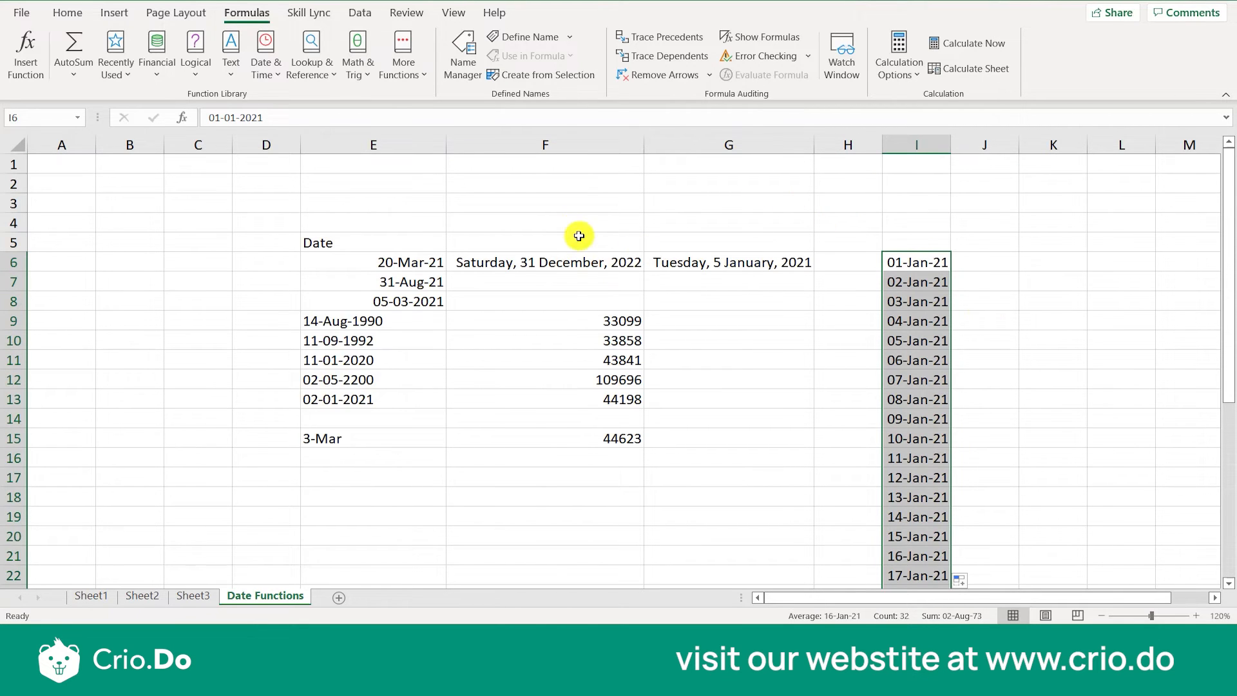
Enter the formula =DATEVALUE(I6) in J6.
scroll(915, 236, right, 3)
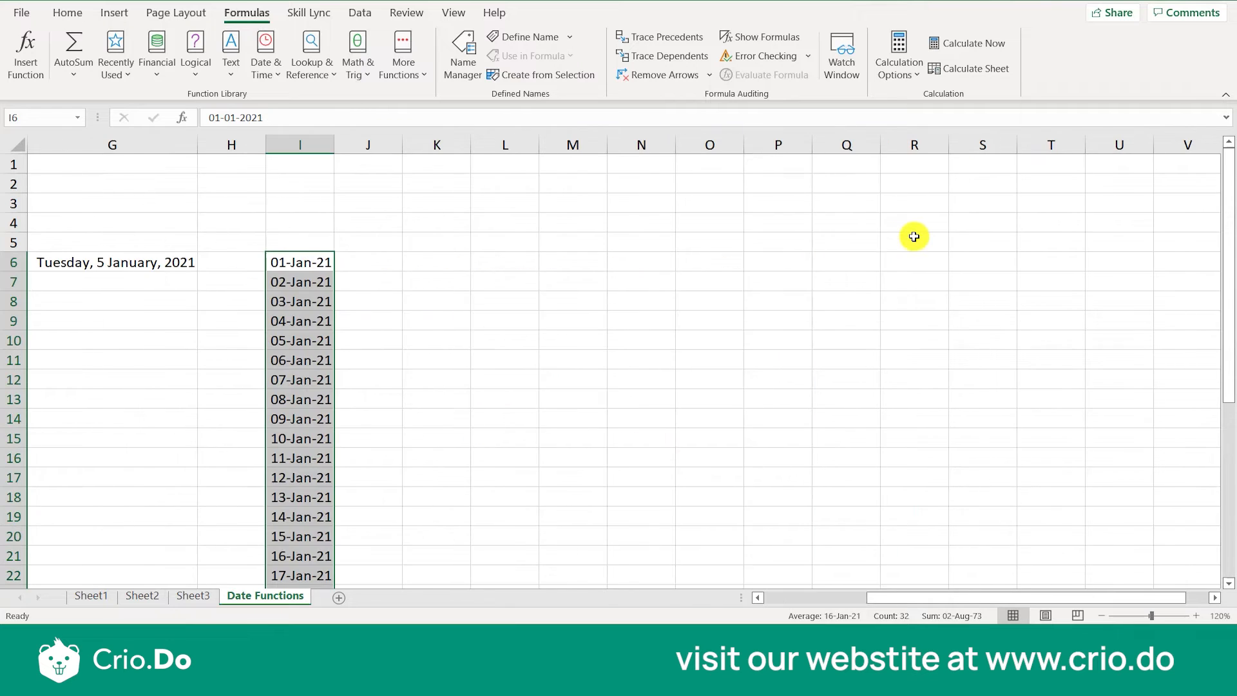
click(393, 258)
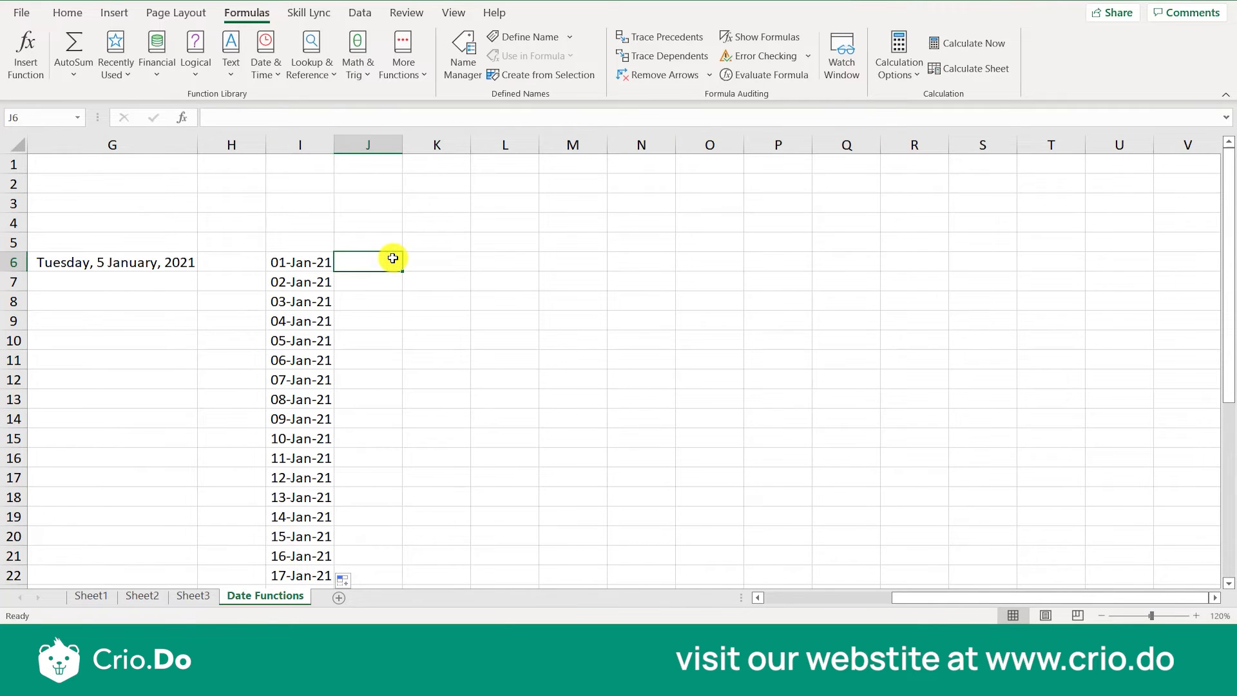
text(=dateva)
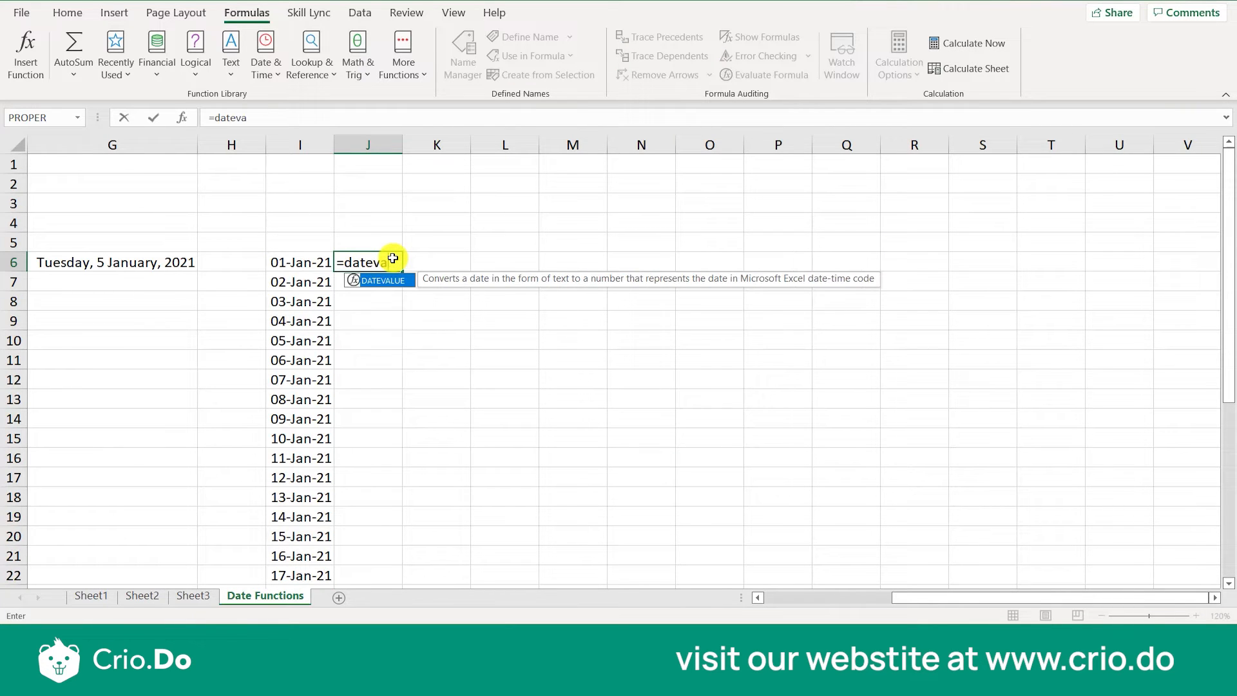
text(lue()
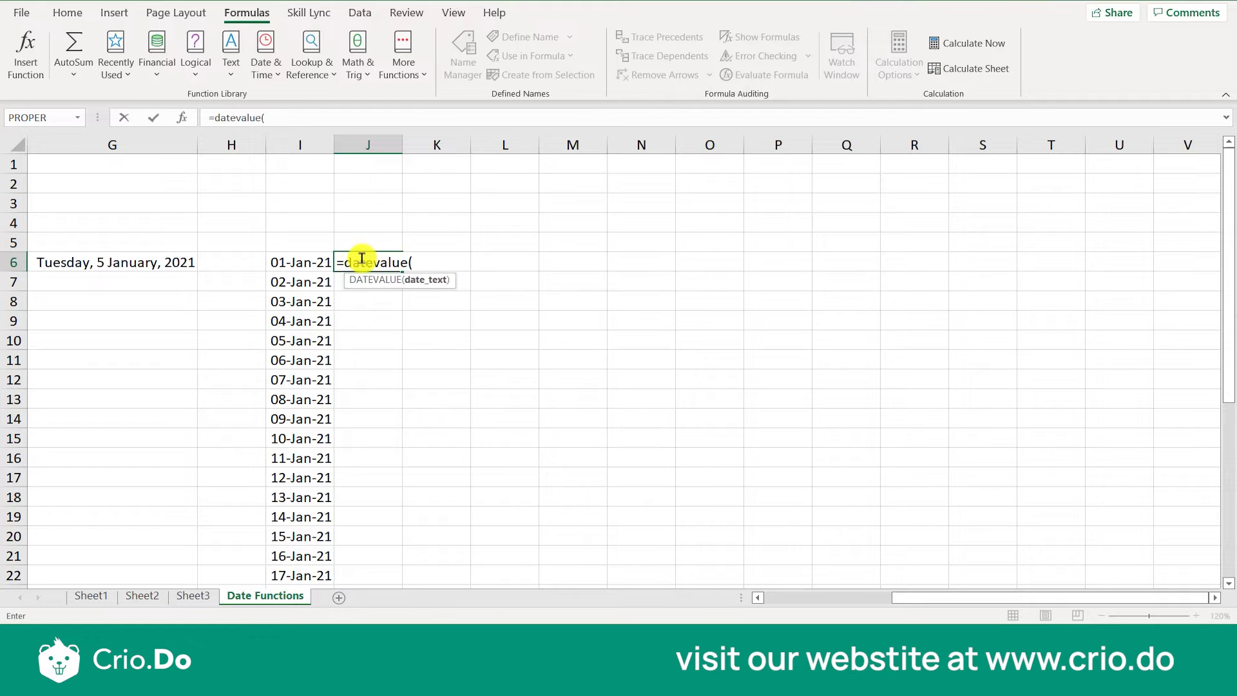
click(317, 262)
text())
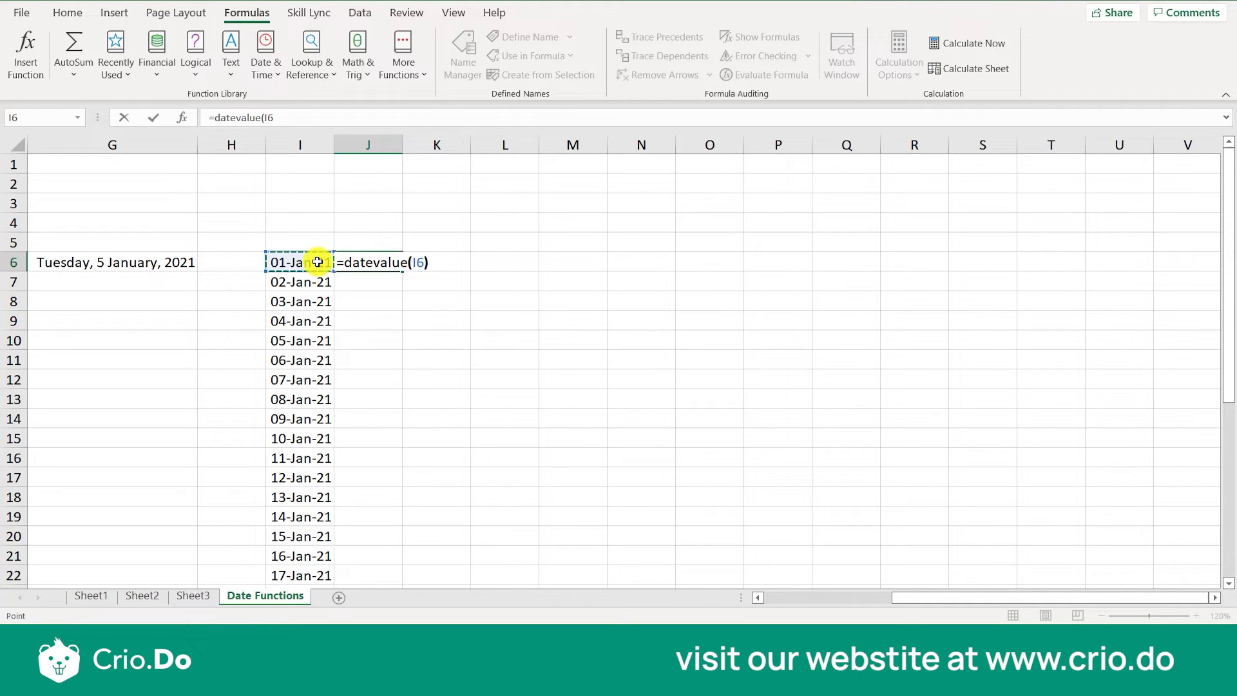
key(Return)
Check the DATEVALUE formula in J6 against its source date, and set column I's number format to General.
click(390, 261)
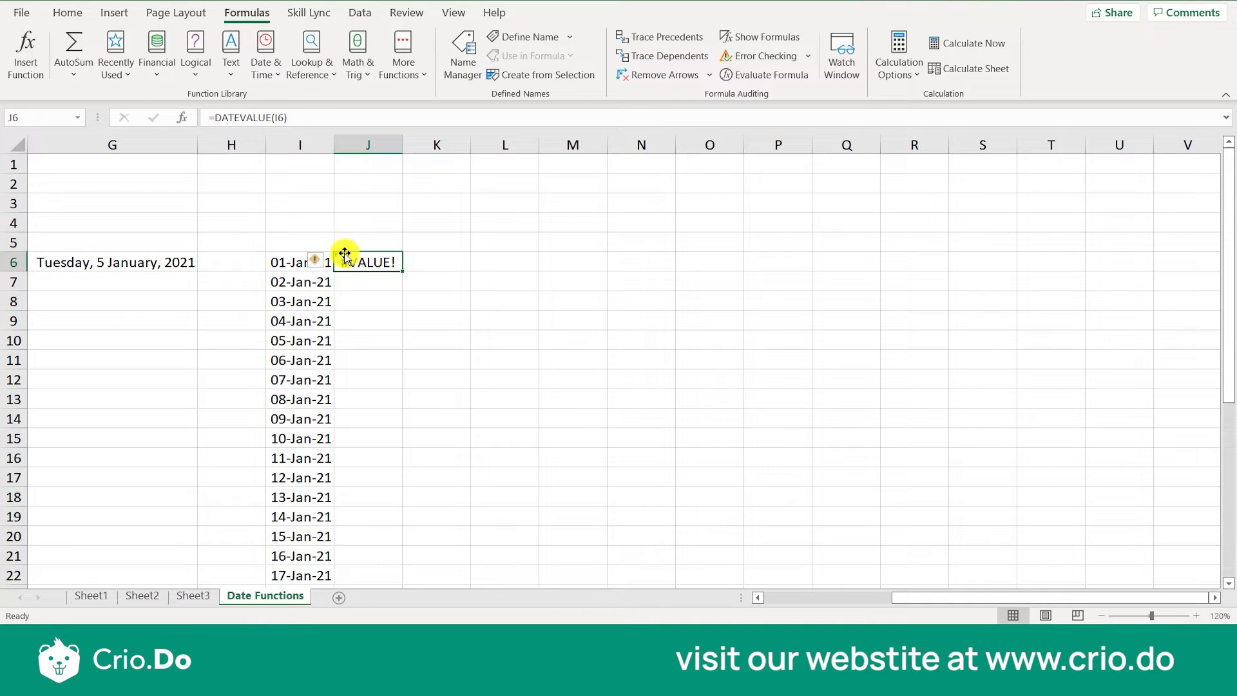
click(295, 259)
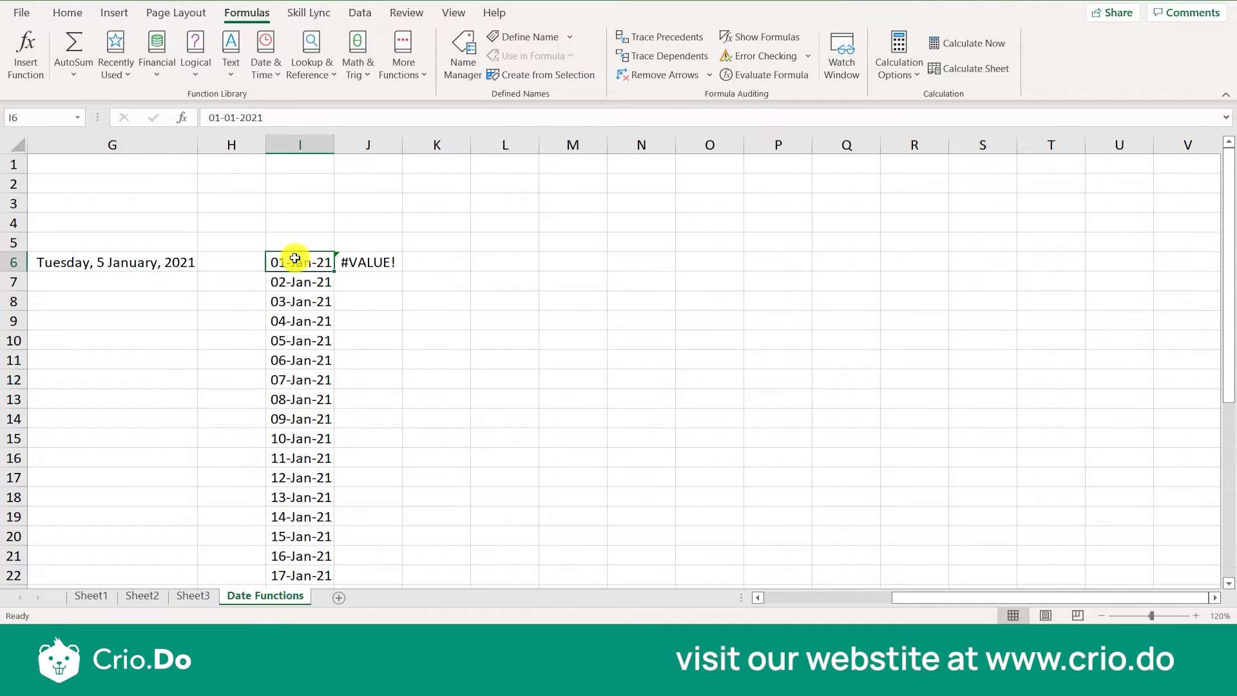
click(306, 149)
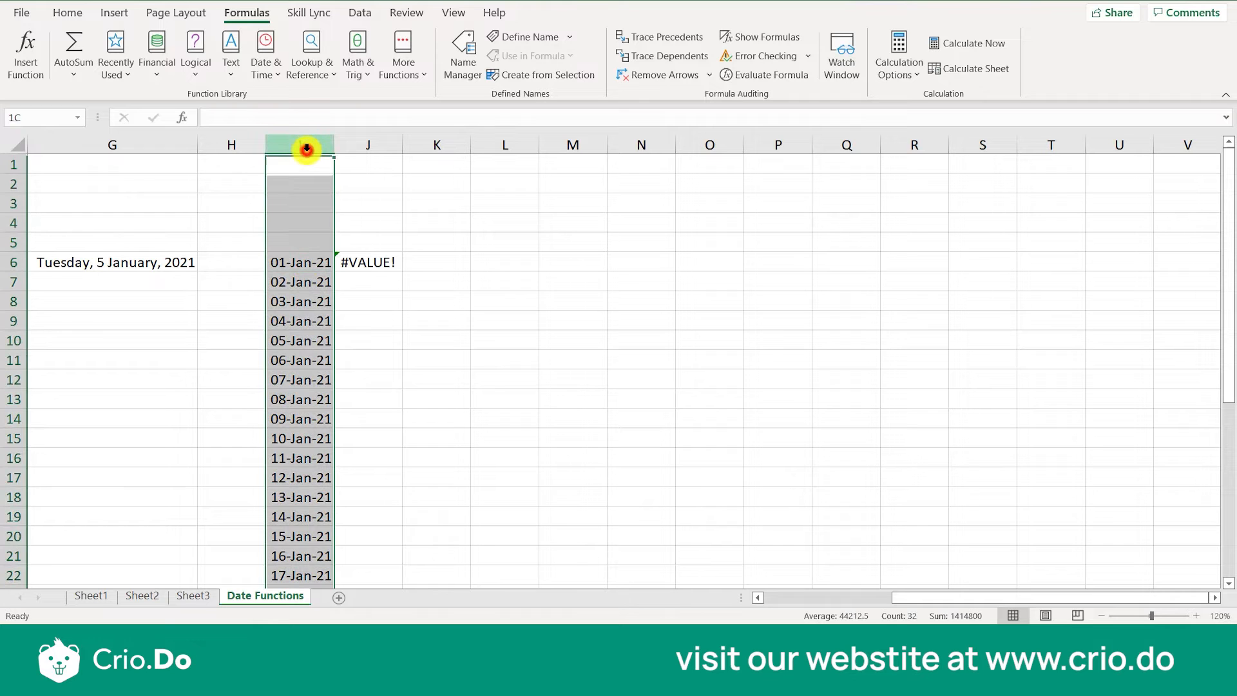
double_click(371, 257)
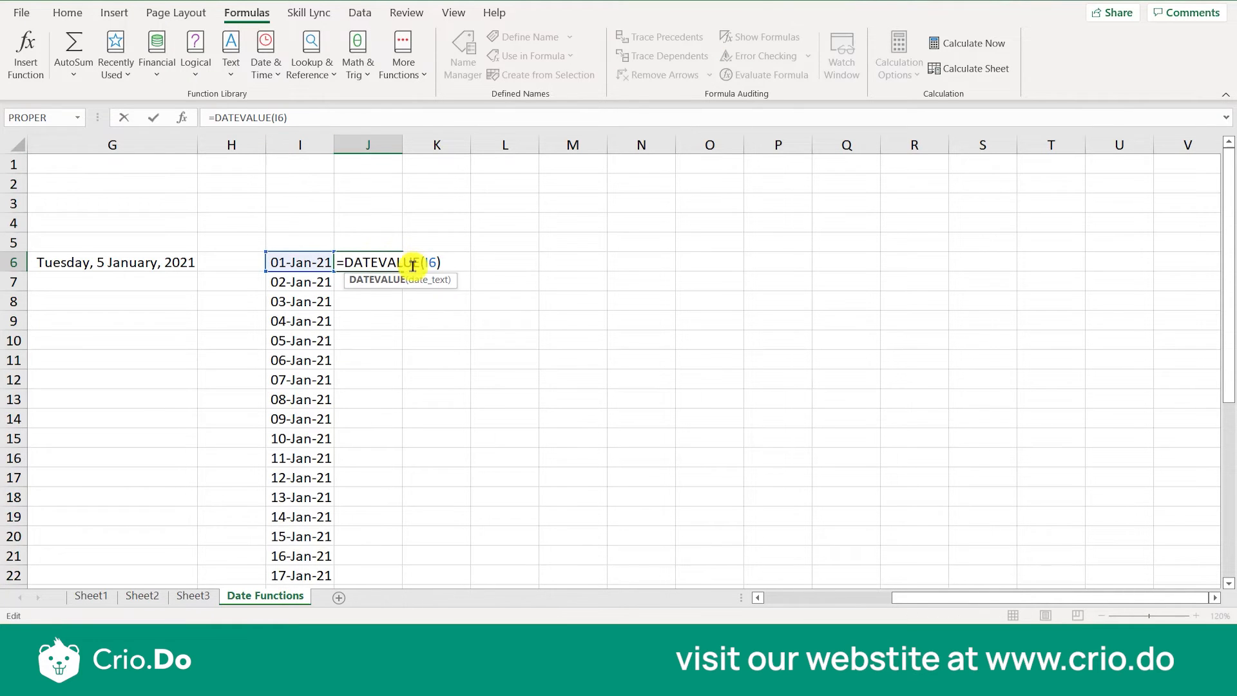
click(287, 147)
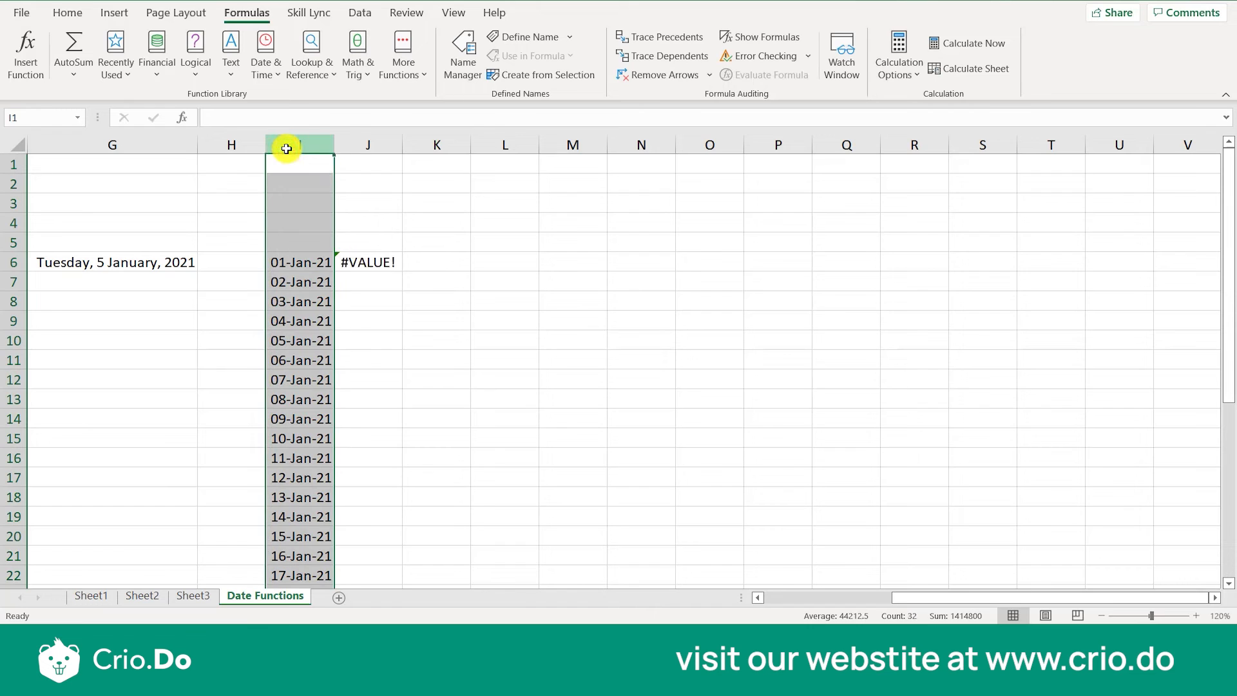
right_click(287, 152)
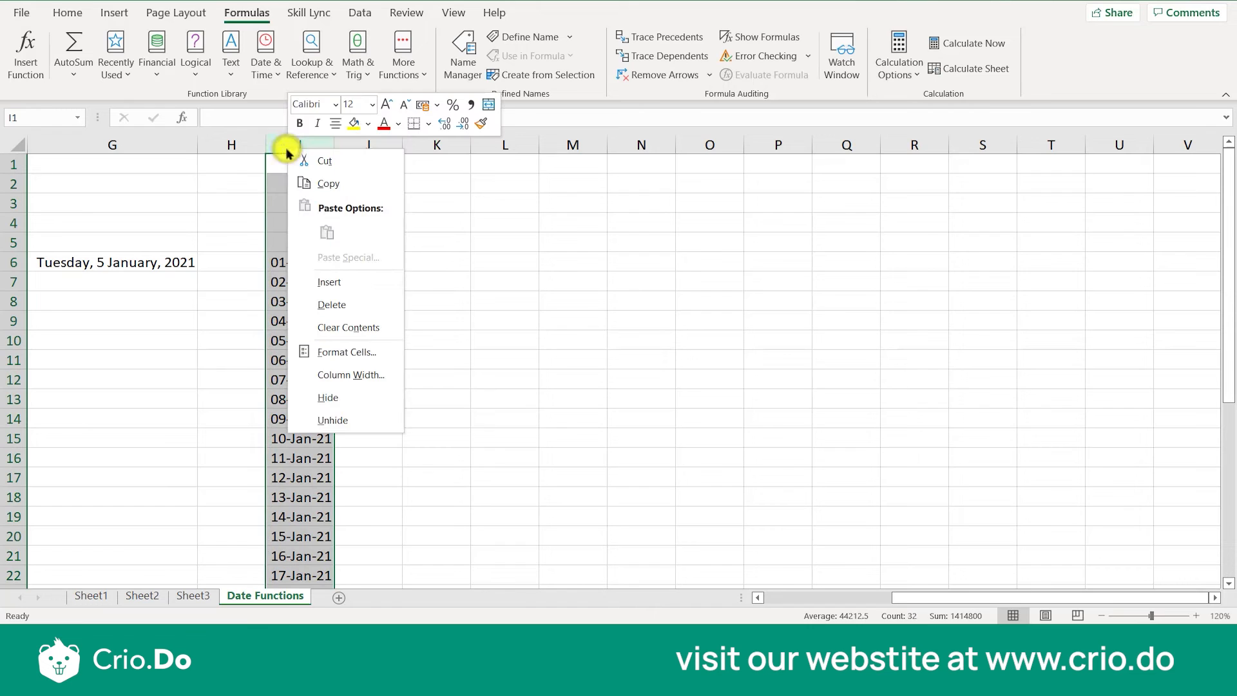
click(353, 353)
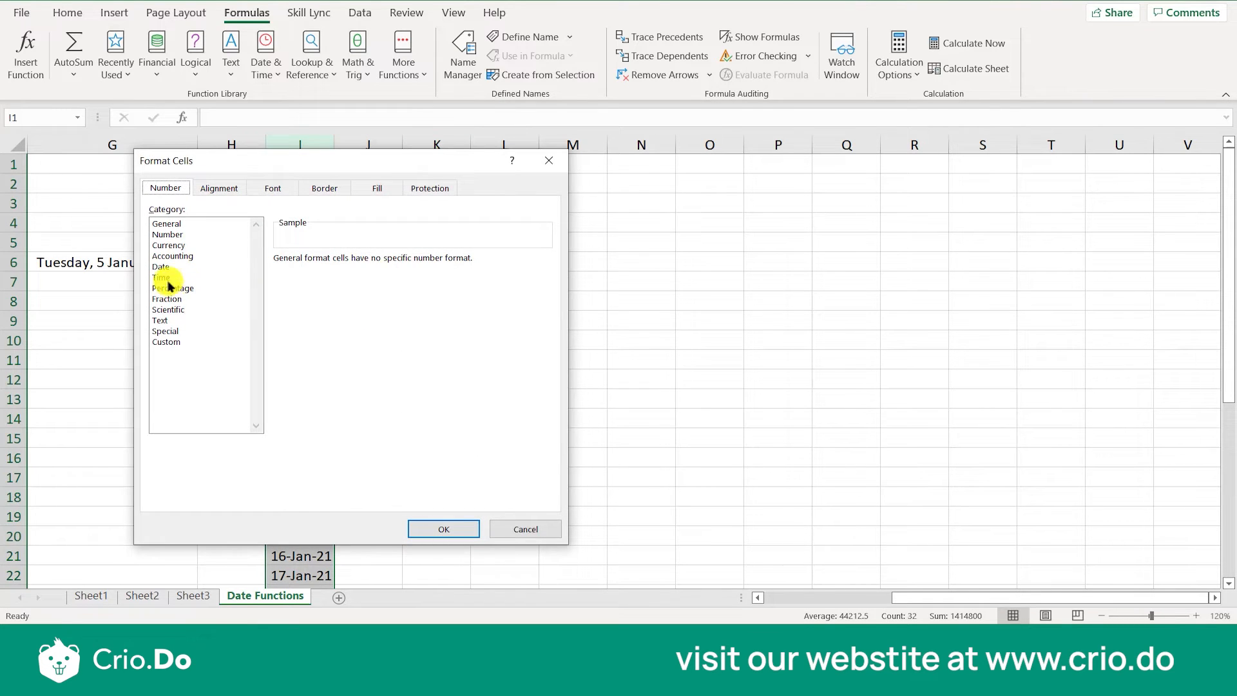
click(162, 320)
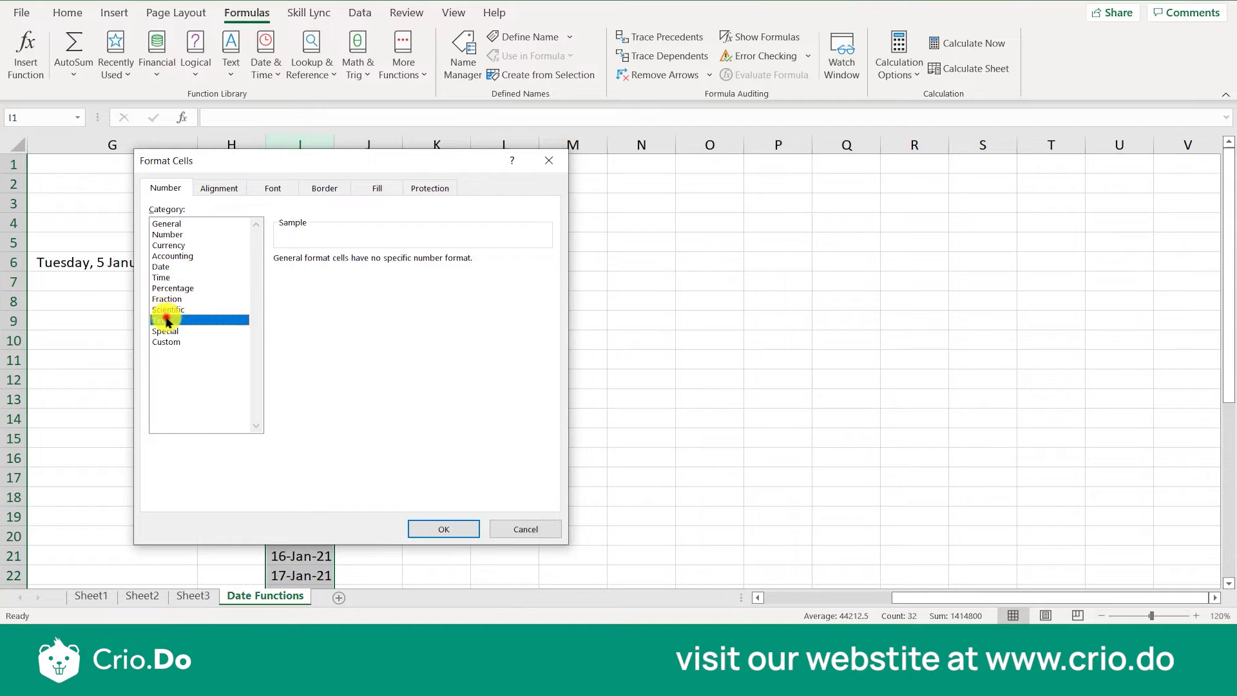
click(171, 224)
click(453, 530)
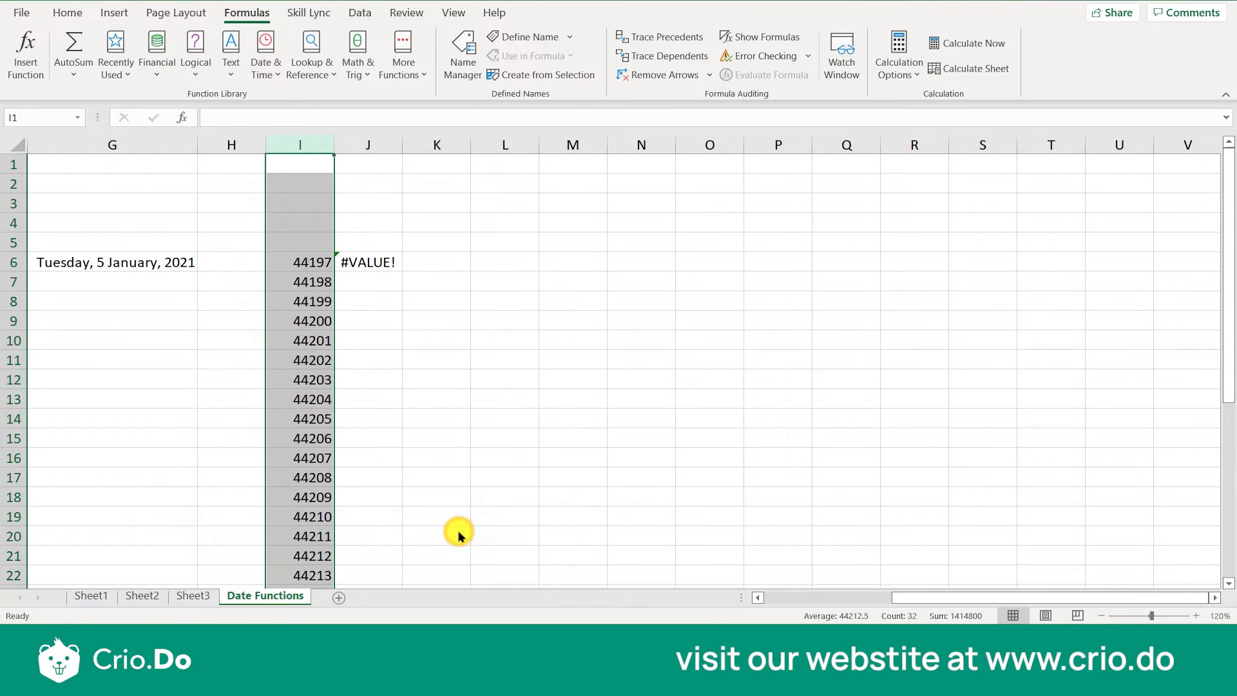
click(315, 322)
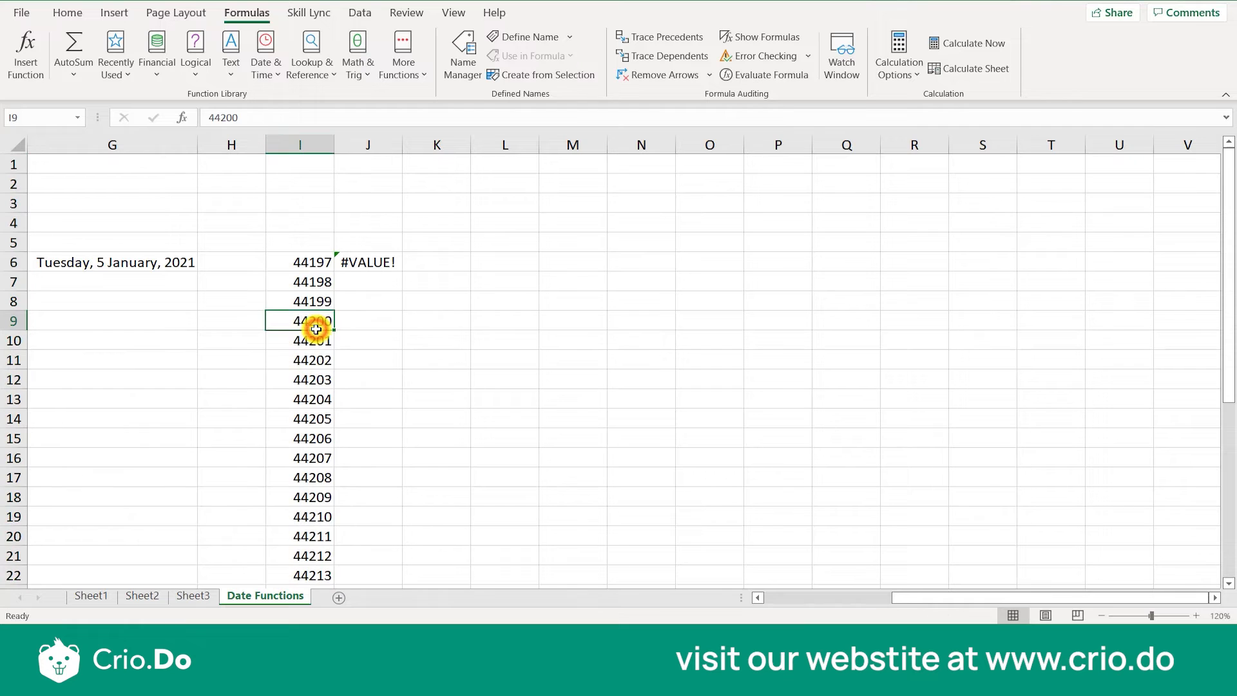
click(323, 299)
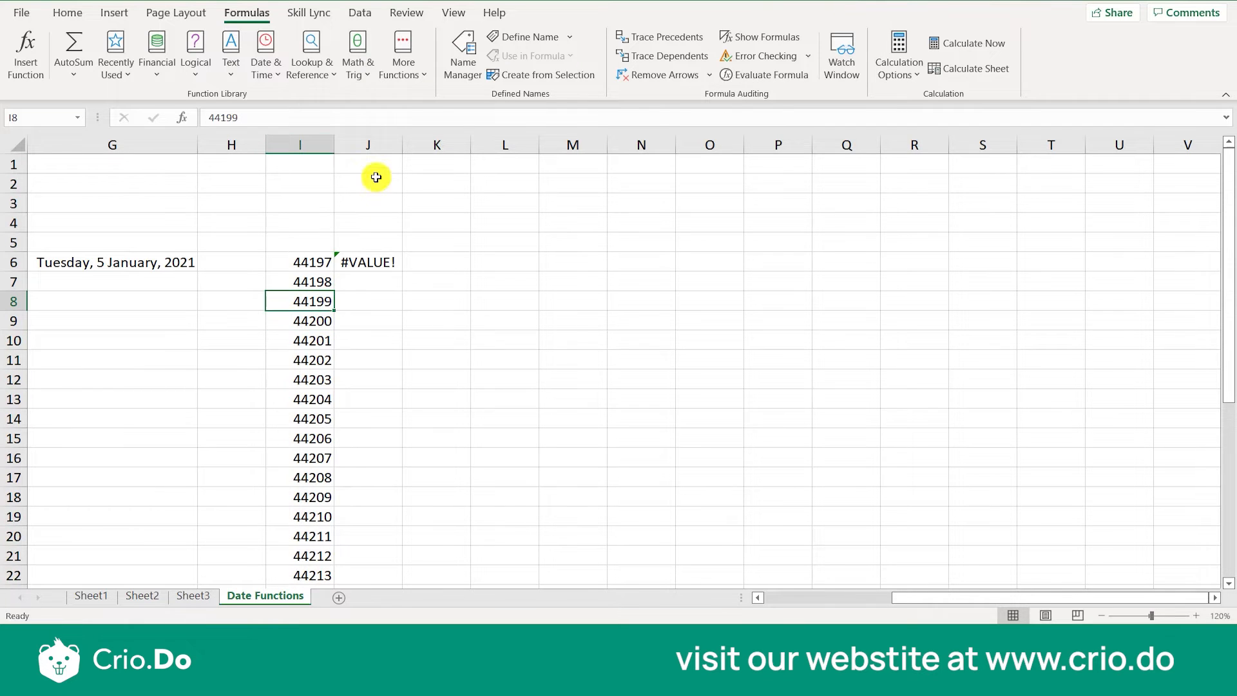
click(369, 146)
right_click(370, 147)
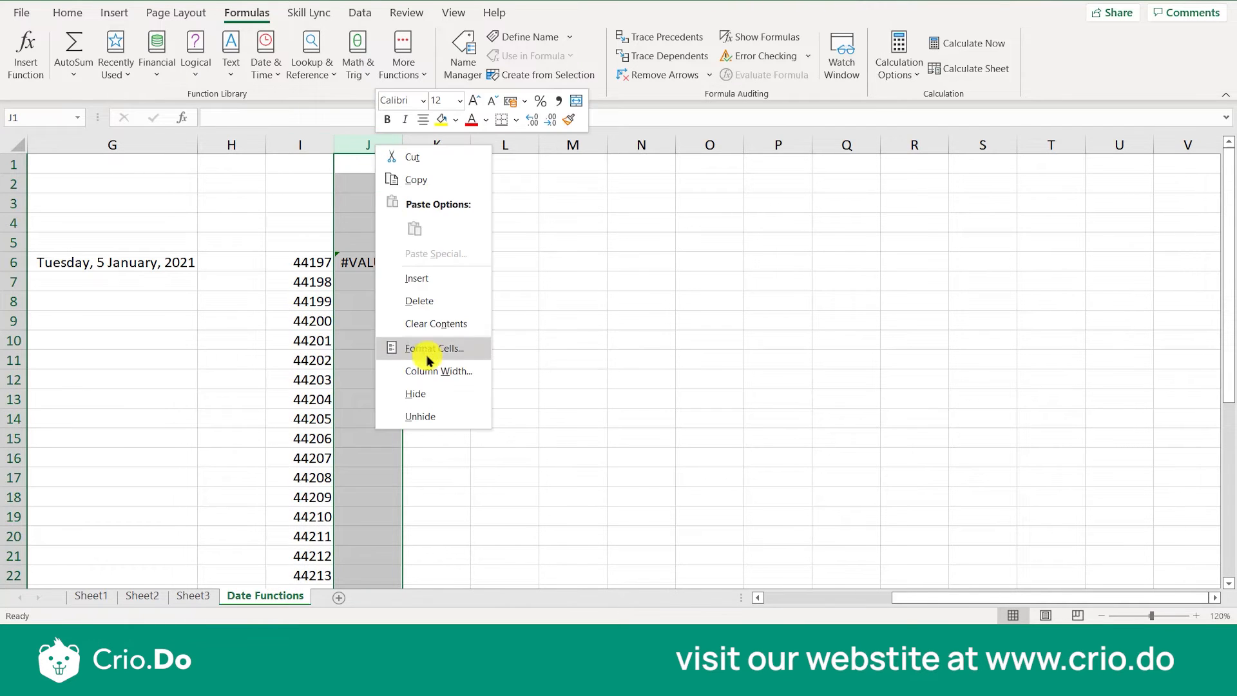
key(Escape)
Re-enter the formula =DATEVALUE(I6) in J6 and check it against its source cell I6.
click(391, 271)
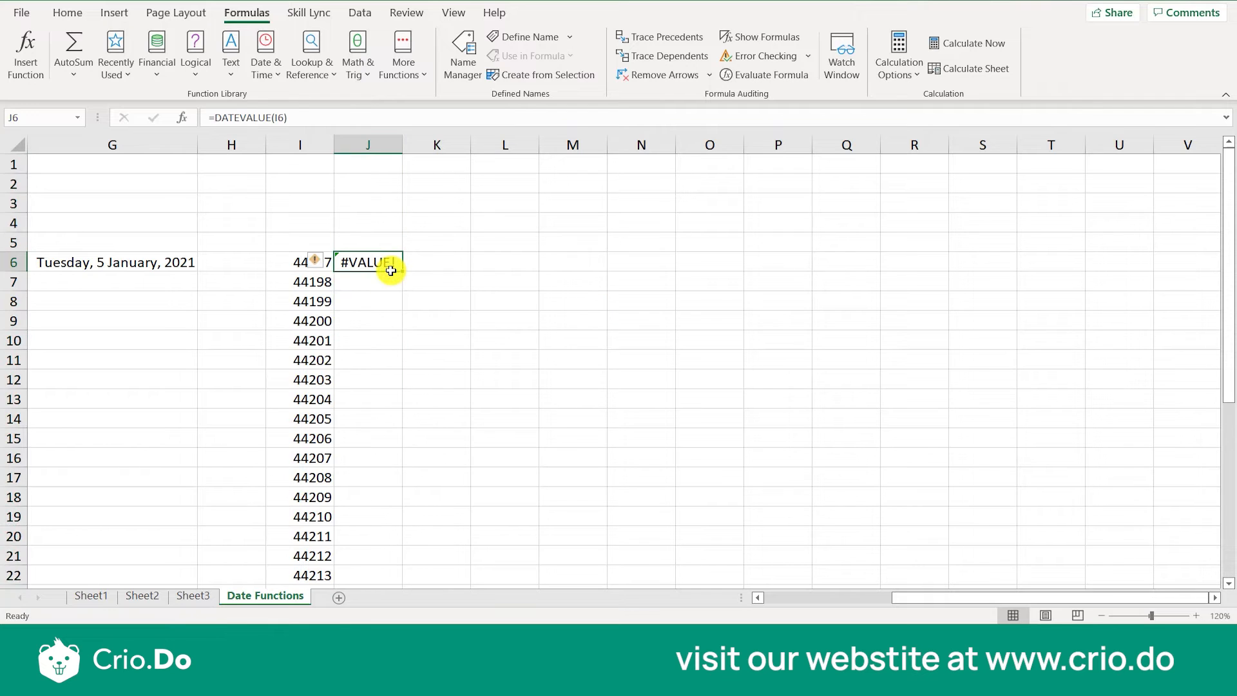
text(=)
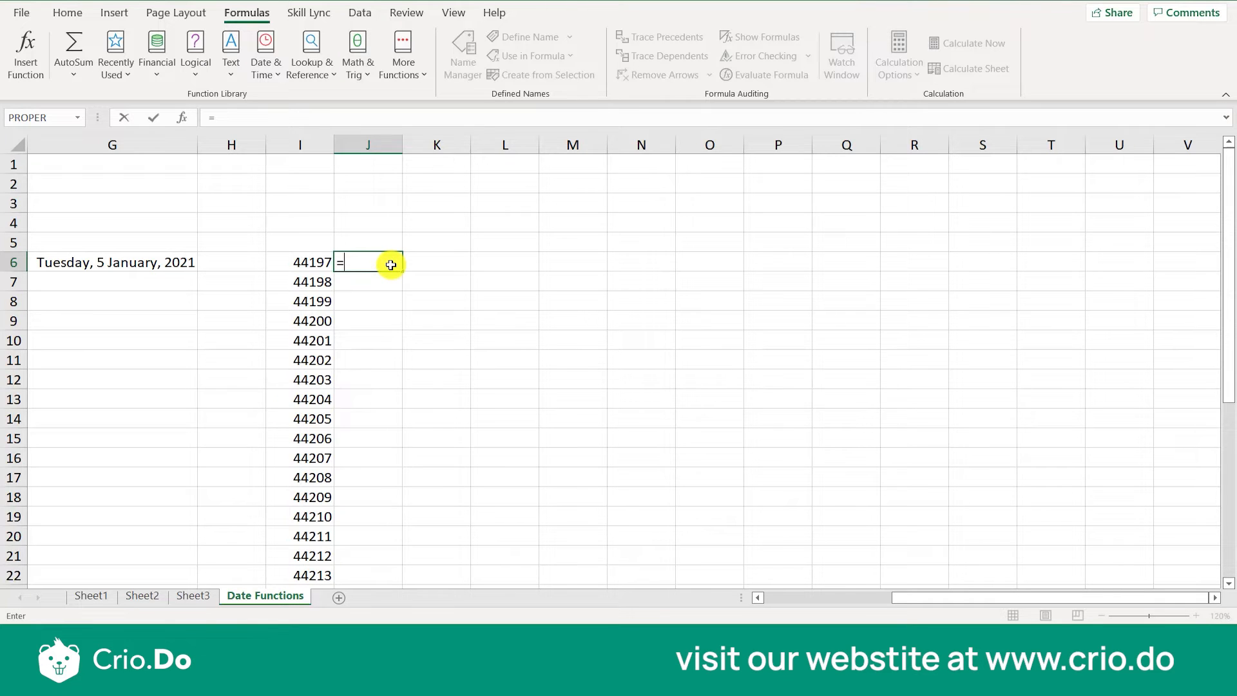
text(datevalue()
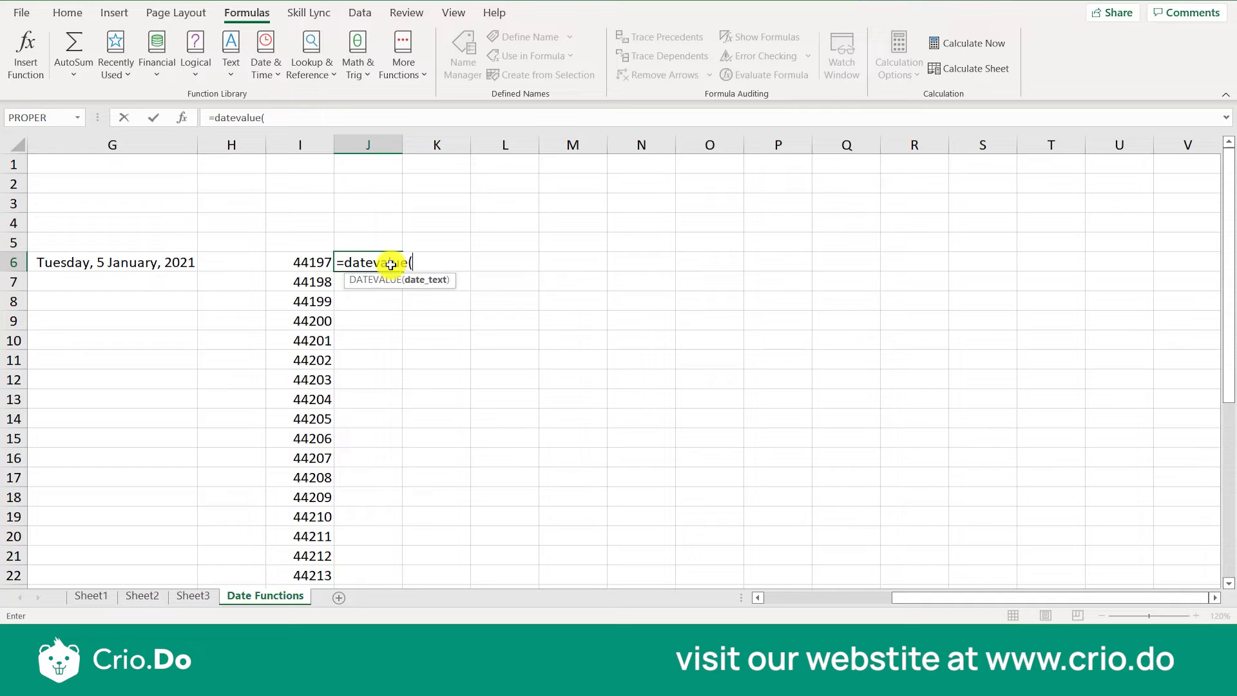
click(320, 256)
key(Return)
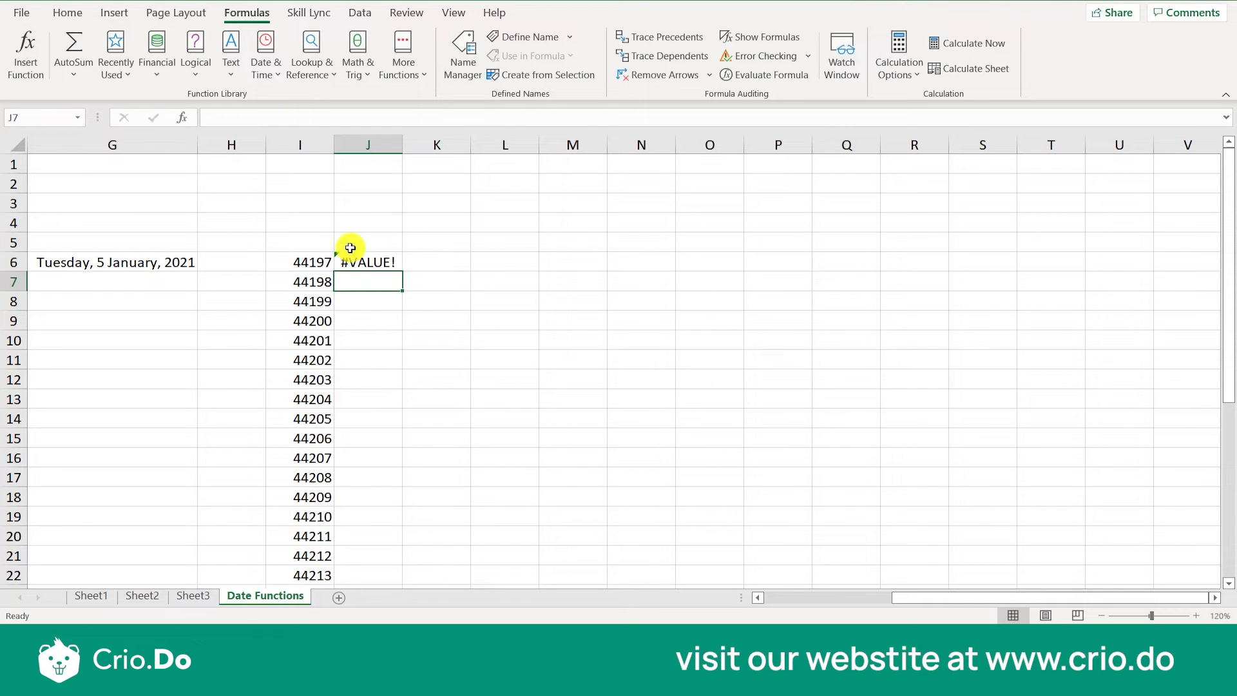
click(378, 263)
click(309, 263)
click(399, 264)
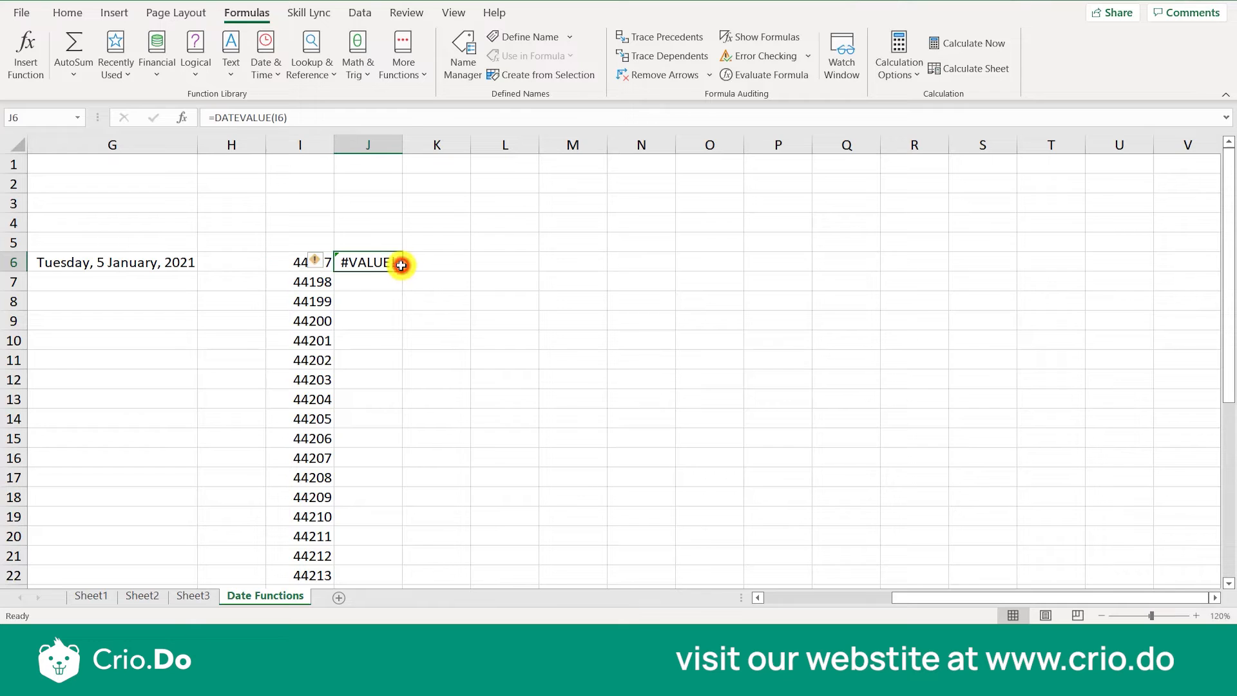
click(297, 267)
key(Right)
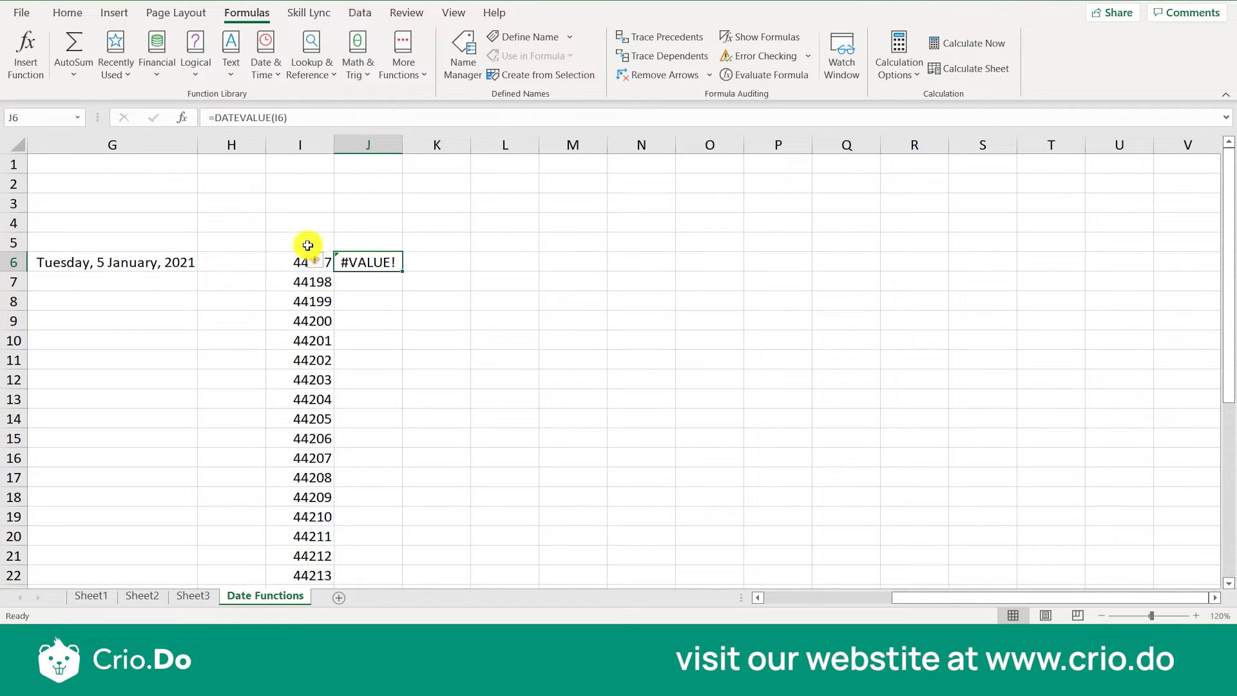
Format column I as Date with the *14-03-2012 type and the English (India) locale.
right_click(300, 145)
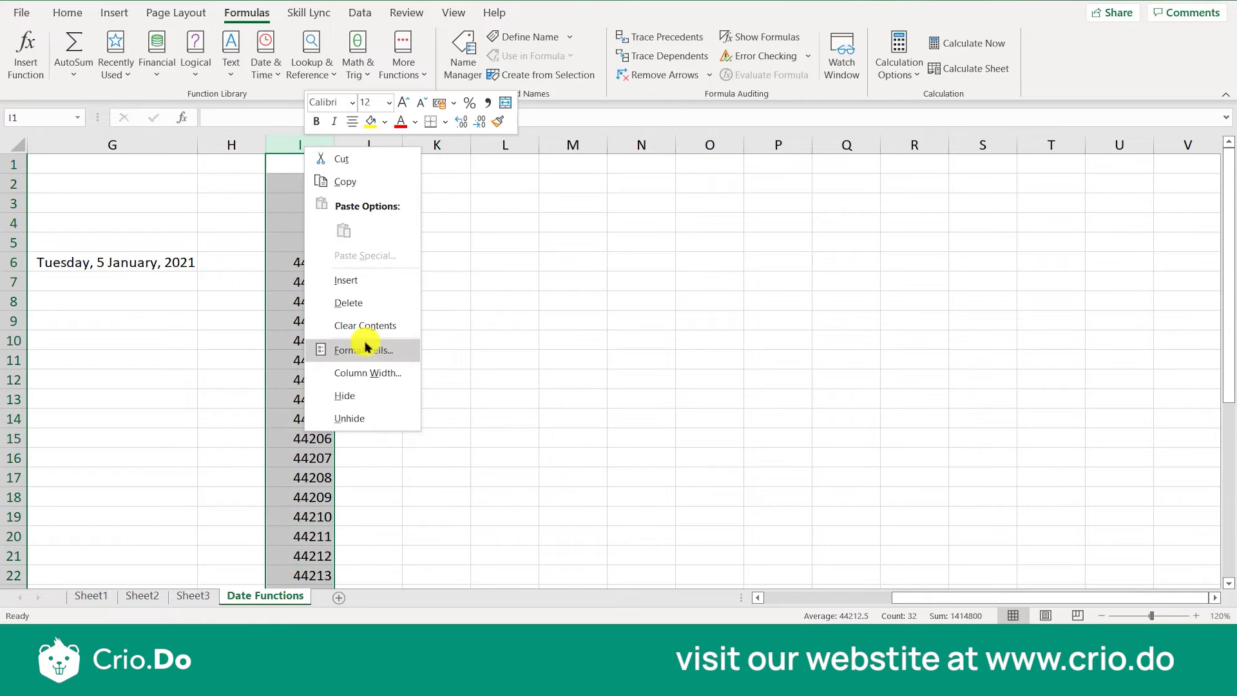
click(364, 352)
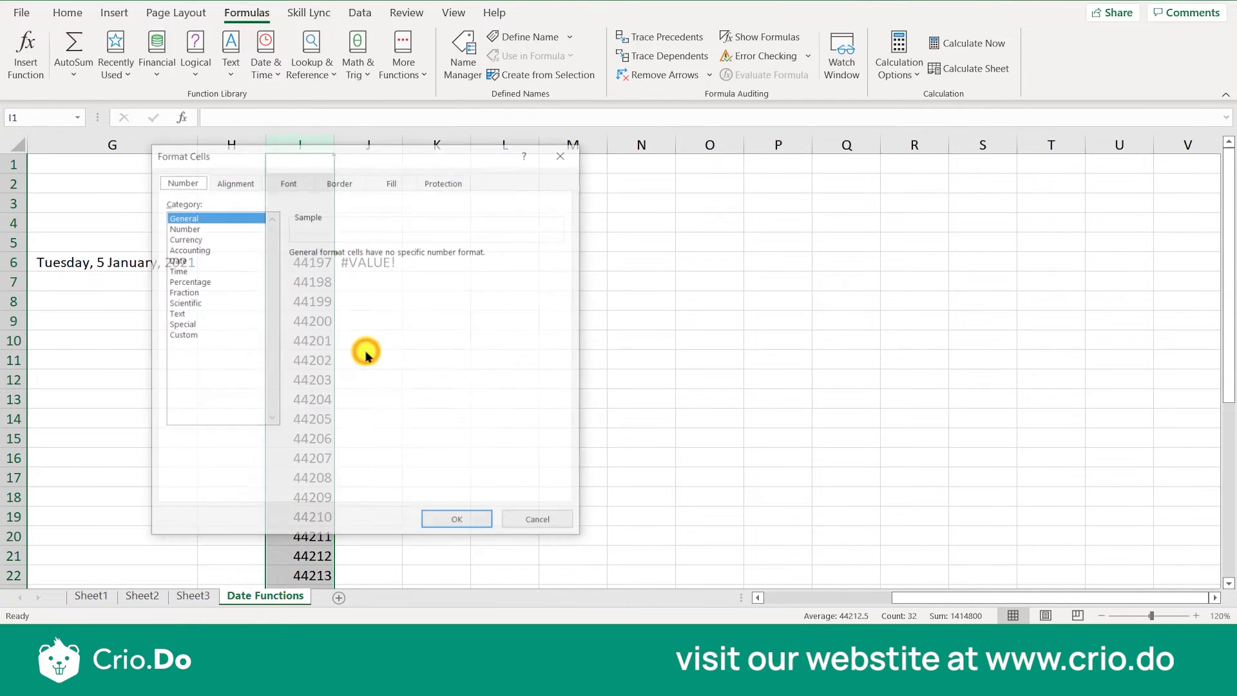
click(178, 261)
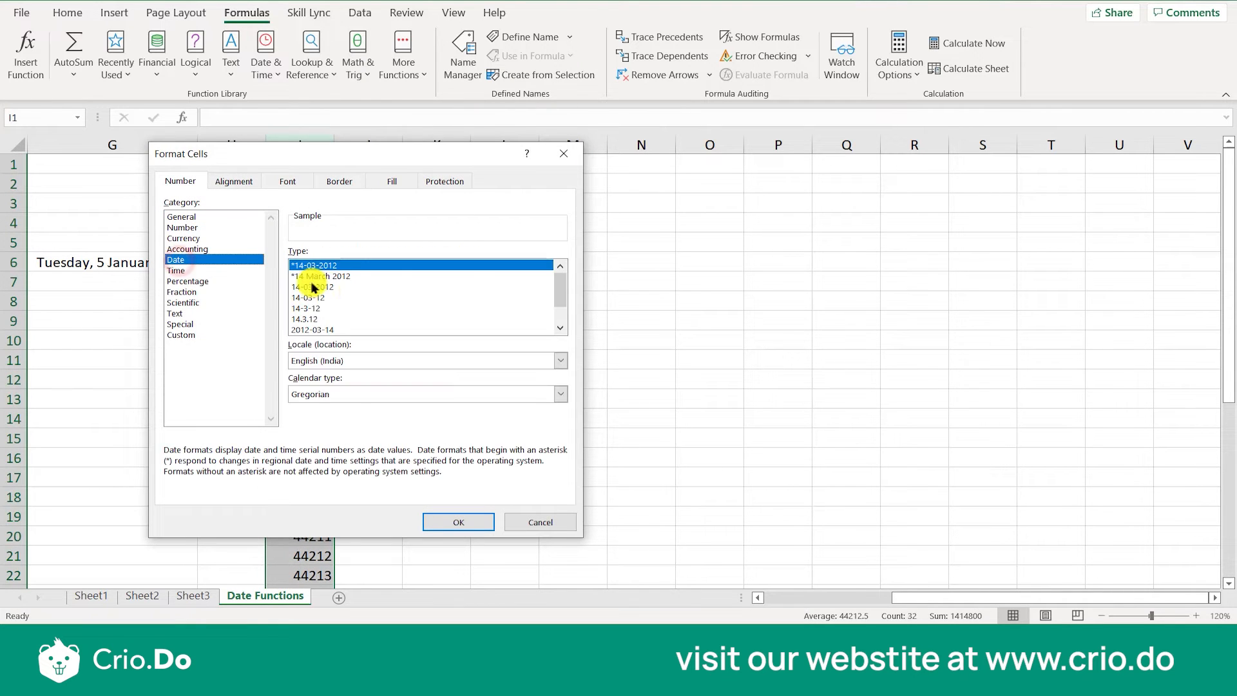
click(458, 522)
click(419, 460)
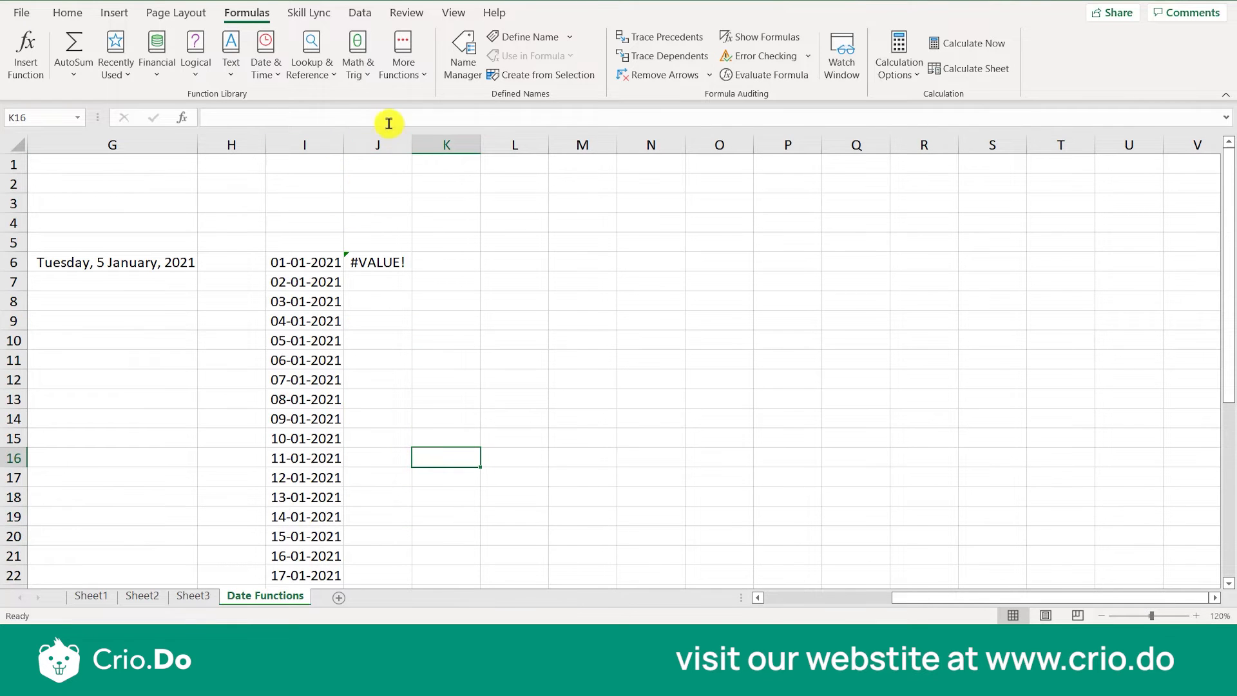
Delete column J, which holds the DATEVALUE formula.
click(378, 144)
right_click(386, 145)
click(454, 300)
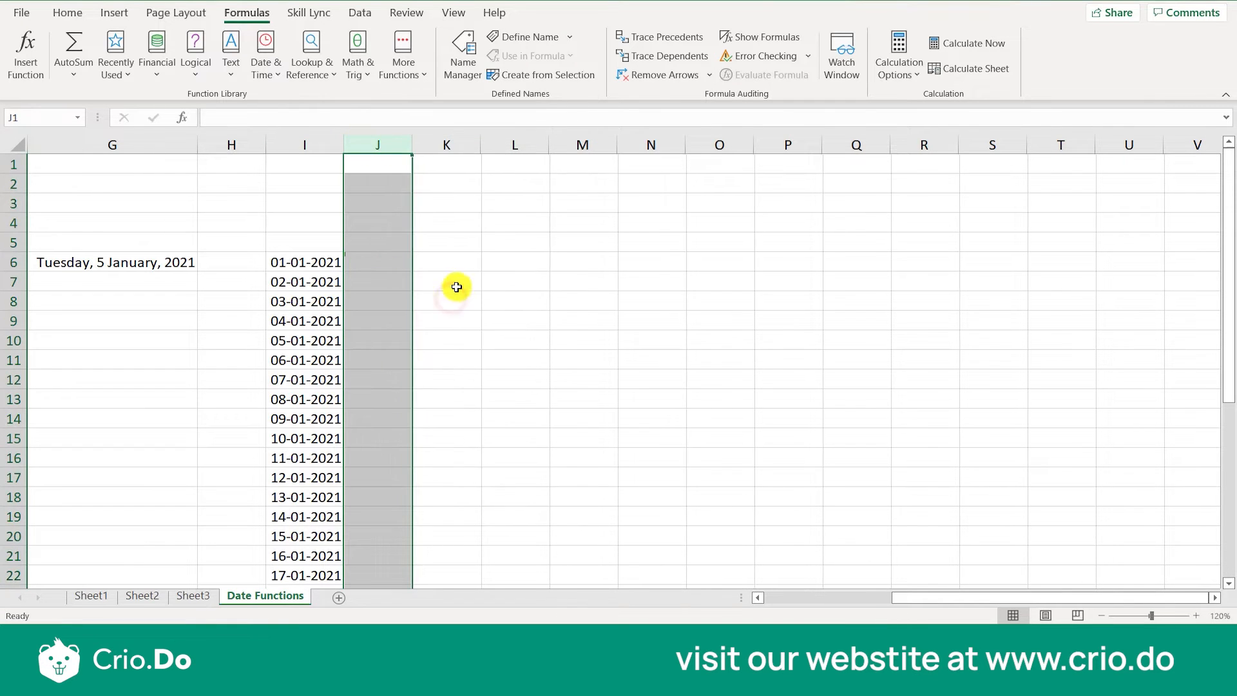
Enter the date 01-01-21 in K6.
click(461, 262)
text(01-01-21)
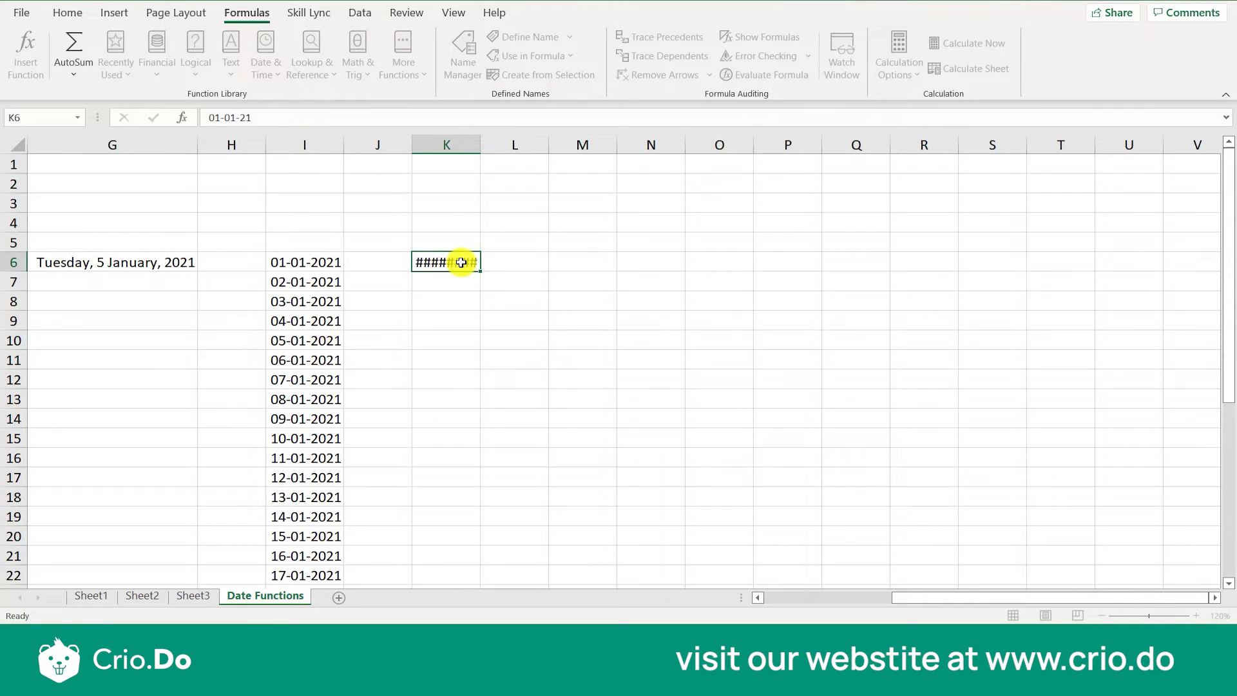
key(Return)
click(459, 261)
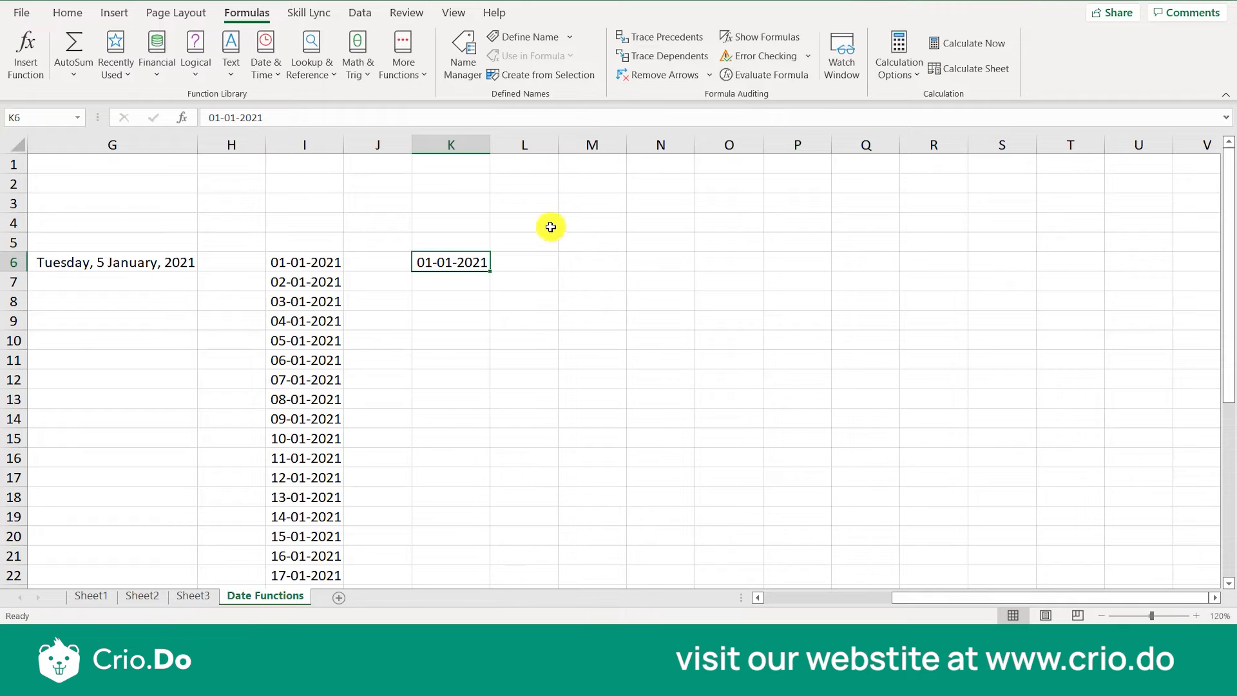
Examine the text dates in column E with their DATEVALUE results in F10:F13, and compare them with the dates in column I.
click(408, 319)
key(Left)
key(Left)
key(Left)
key(Left)
key(Left)
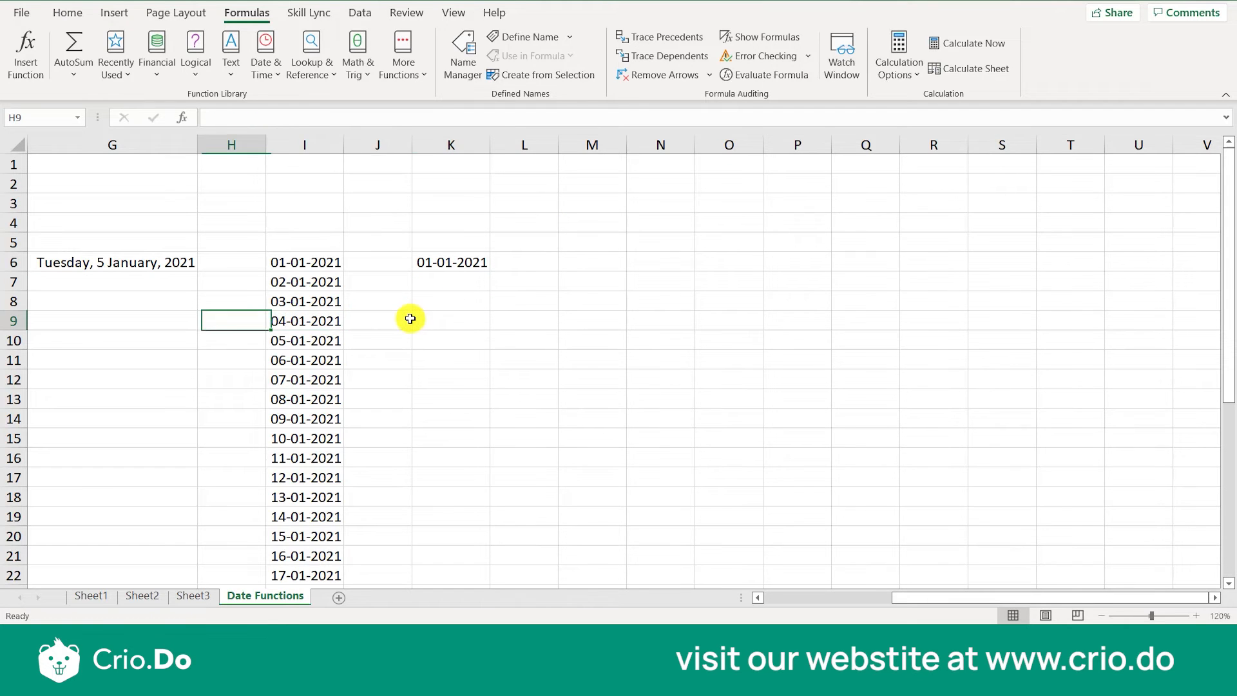
key(Left)
key(Left)
key(Left)
key(Left)
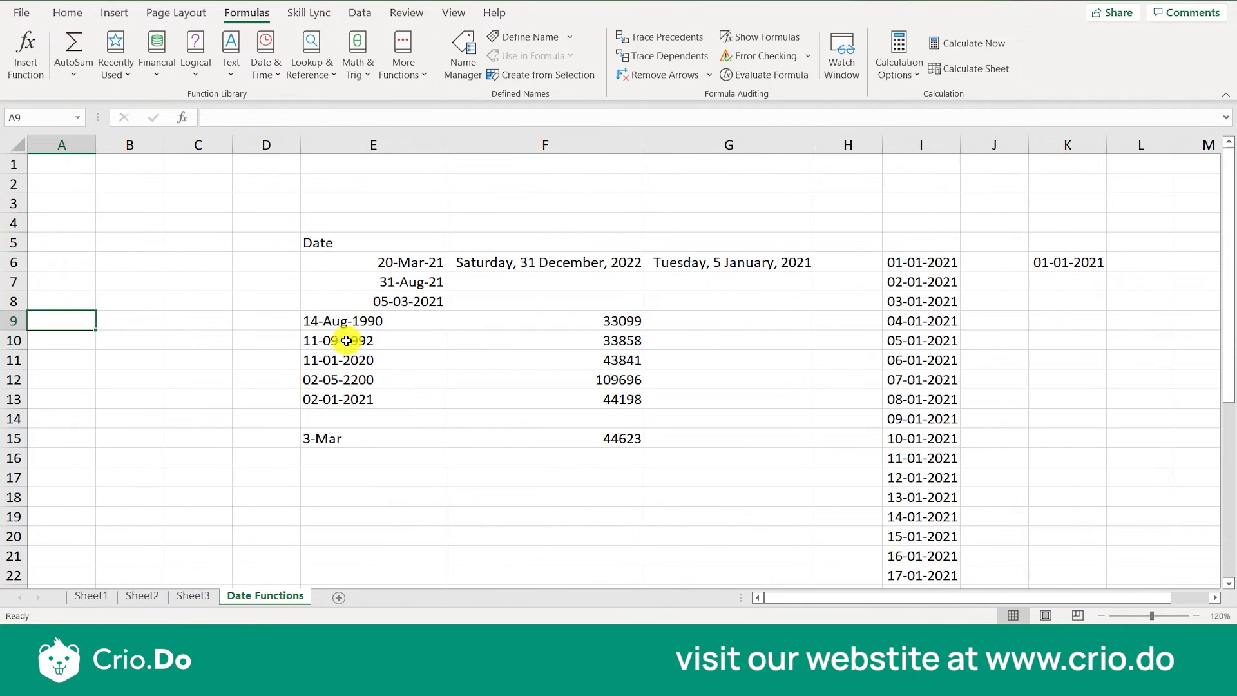
click(347, 341)
click(401, 369)
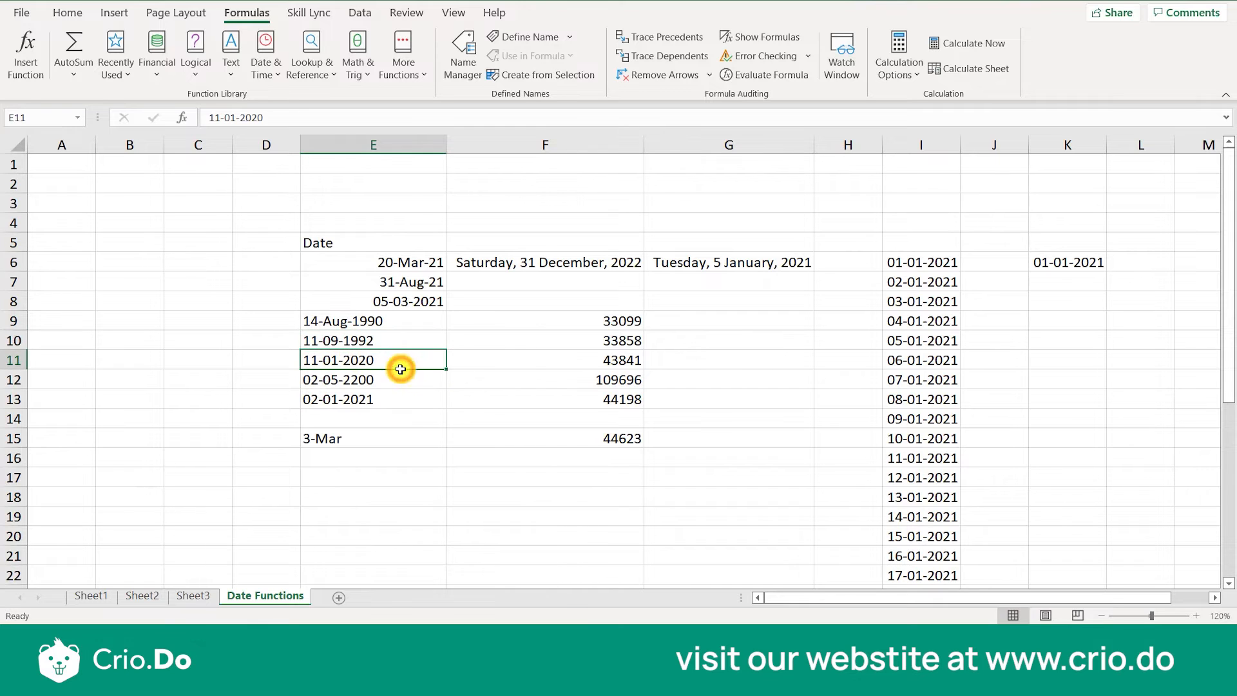
drag(593, 336, 604, 395)
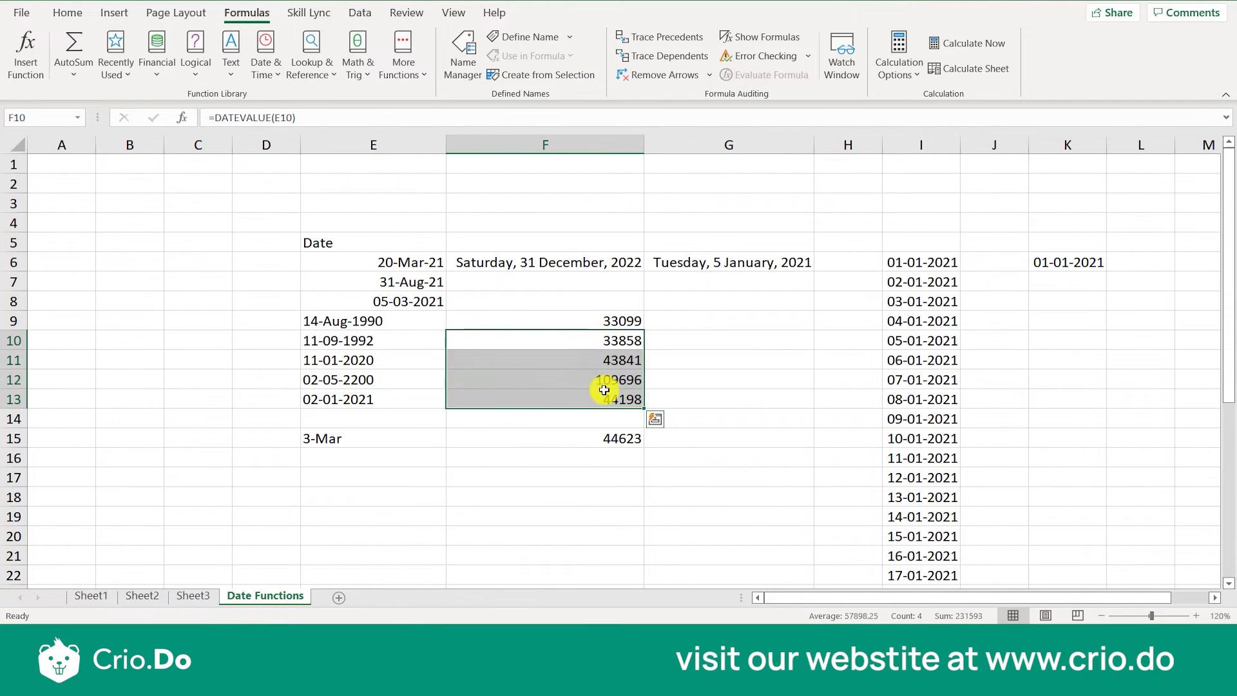
click(572, 394)
click(1030, 282)
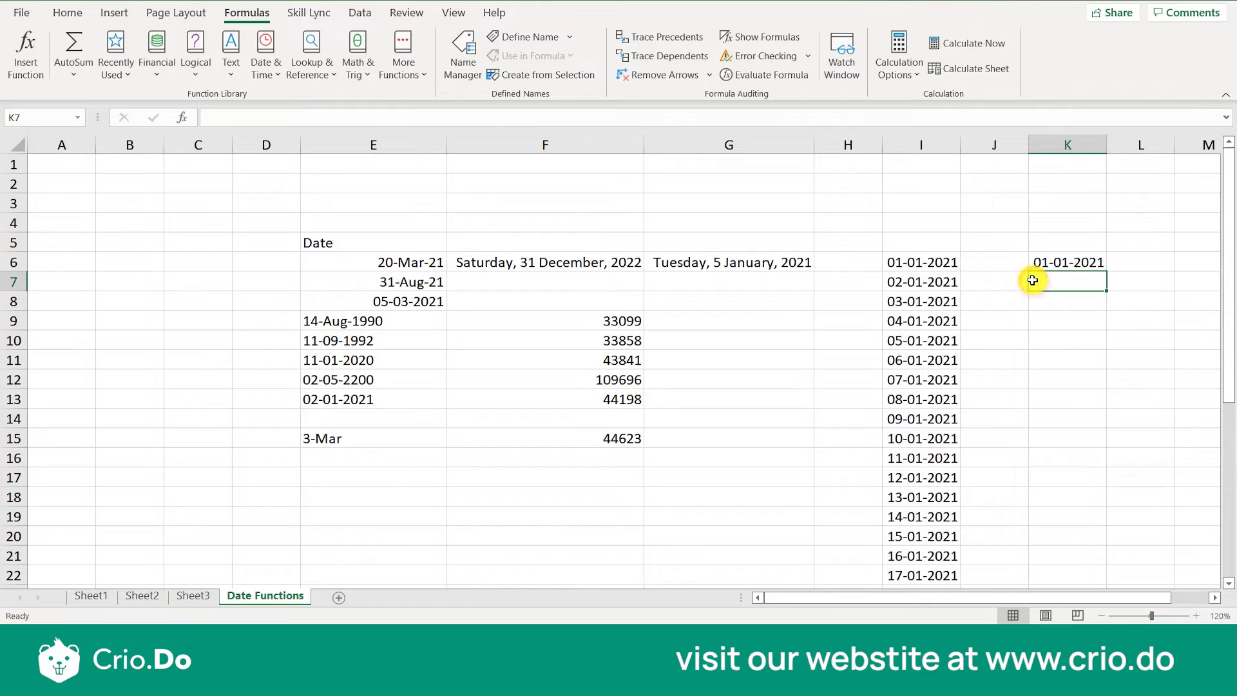
click(938, 279)
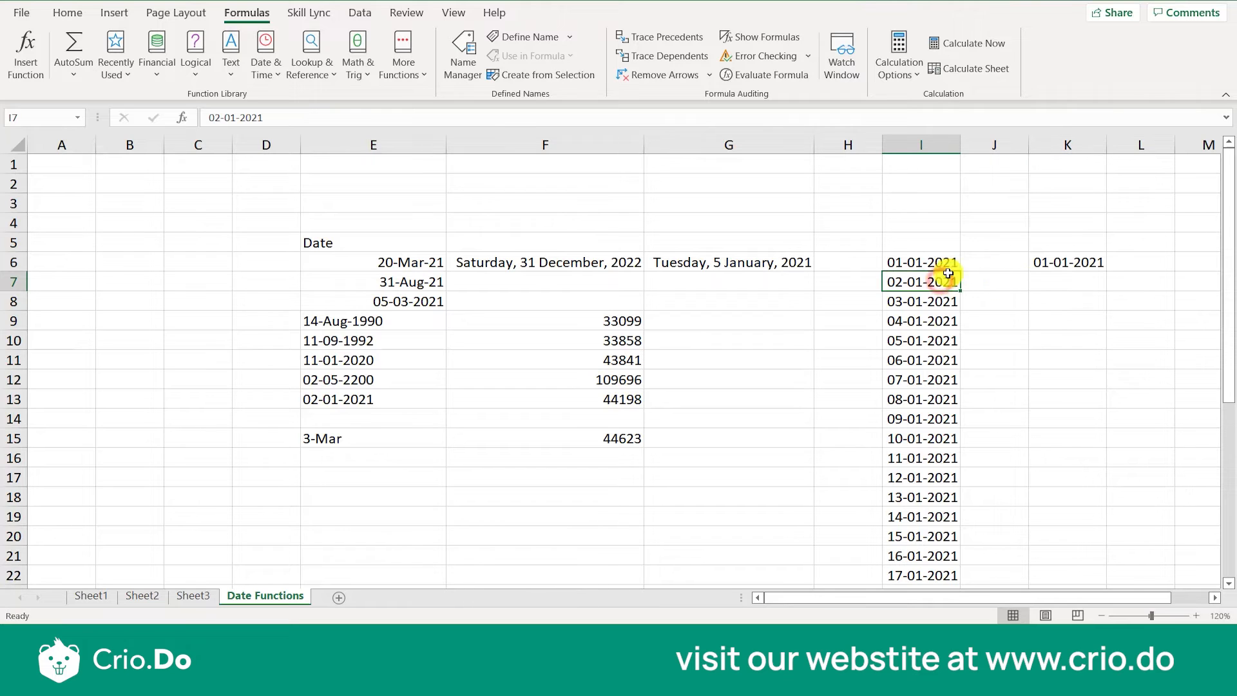
Remove the test date from column K and format column I as Text.
click(928, 146)
click(1077, 149)
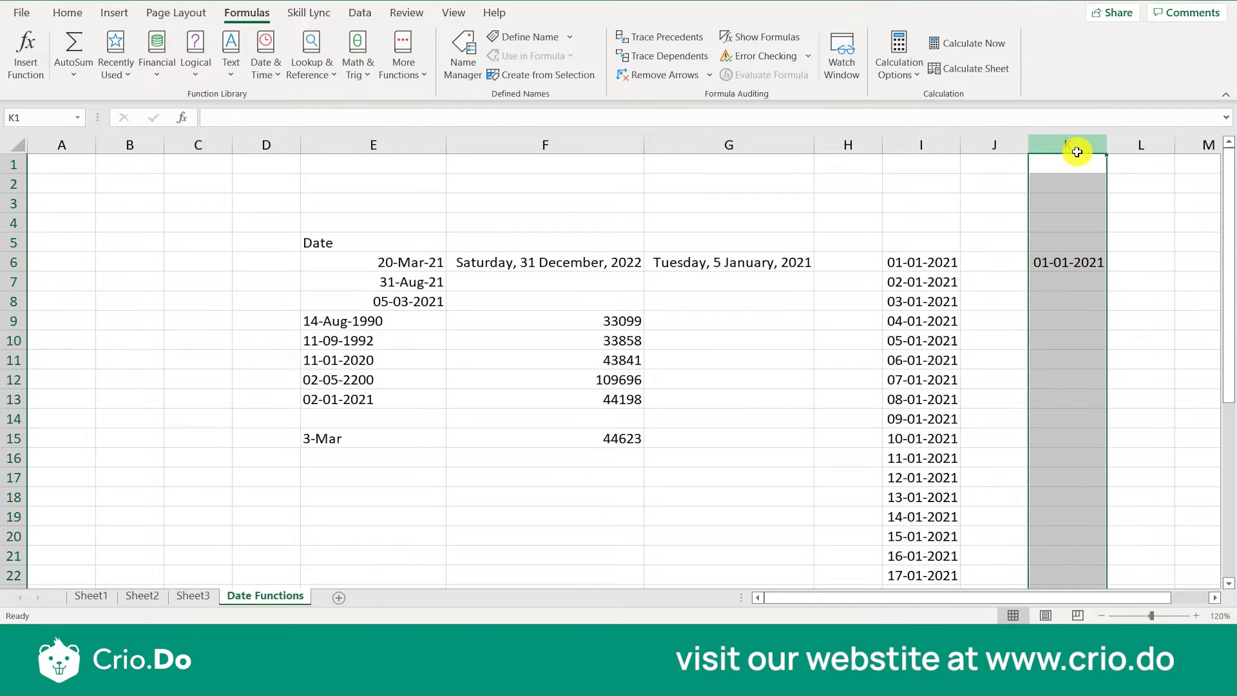
click(909, 145)
right_click(912, 147)
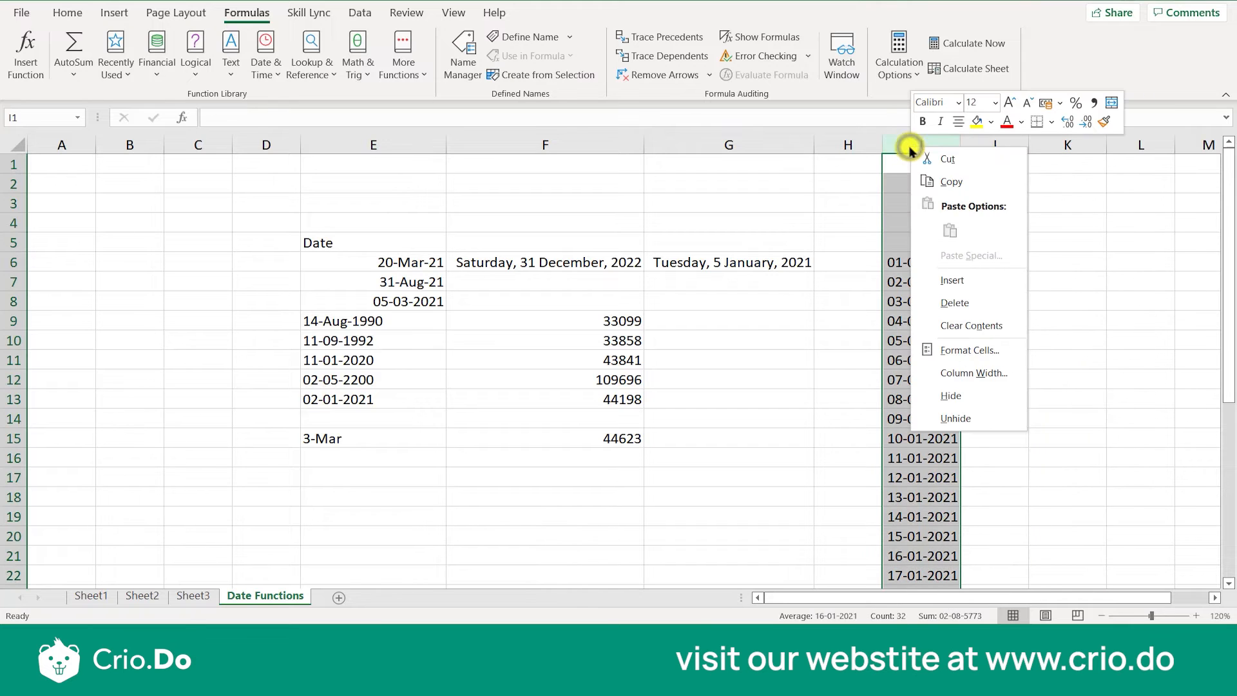
click(966, 348)
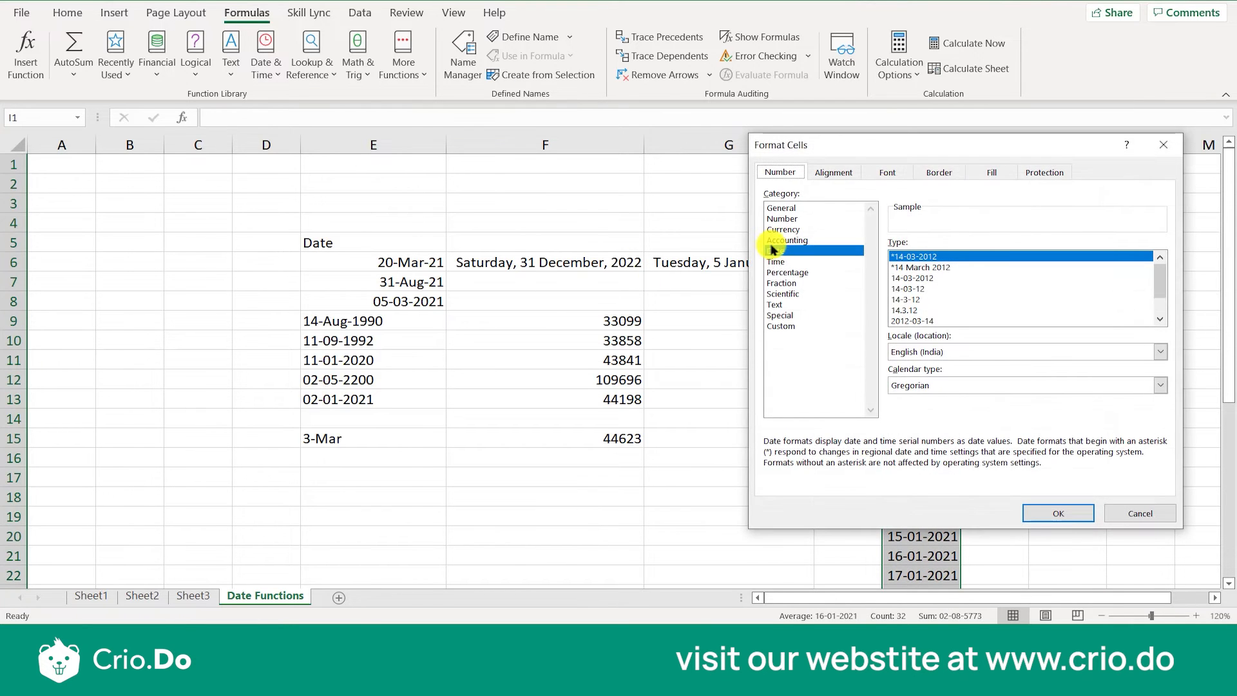
click(773, 304)
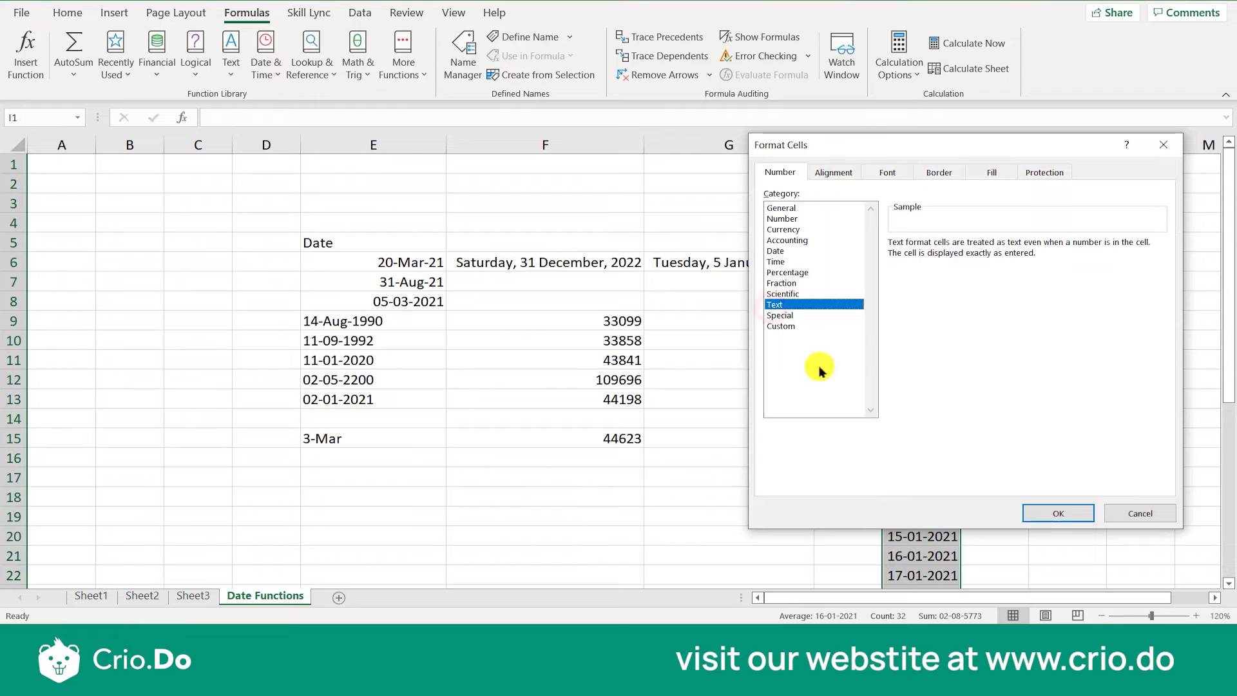
click(1042, 513)
click(885, 397)
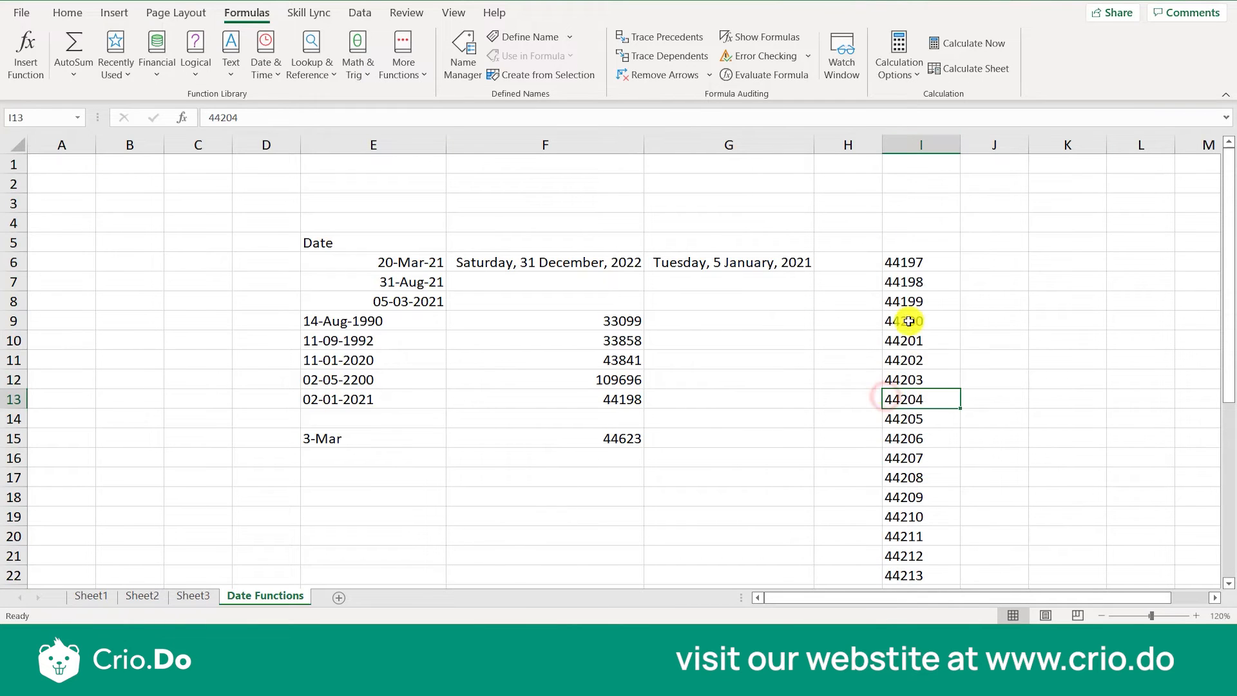
Examine the serial numbers down column I from I6 to the end of the list.
click(919, 265)
key(Down)
key(Down)
key(Down)
key(Down)
key(Down)
key(Down)
key(Down)
key(Down)
key(Down)
key(Down)
key(Down)
key(Down)
key(Down)
key(Down)
key(Down)
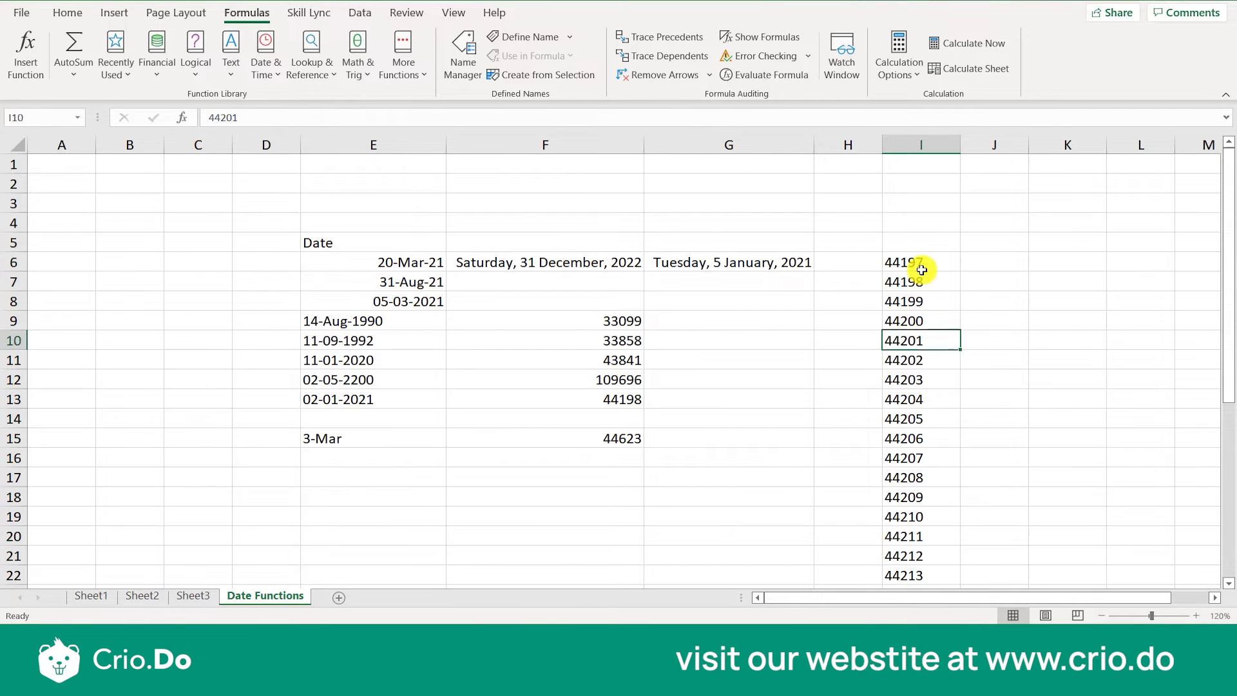
click(931, 267)
click(942, 282)
click(935, 301)
key(Down)
key(Down)
key(Down)
key(Down)
key(Down)
key(Down)
key(Down)
key(Down)
key(Down)
key(Down)
key(Down)
key(Down)
key(Down)
key(Down)
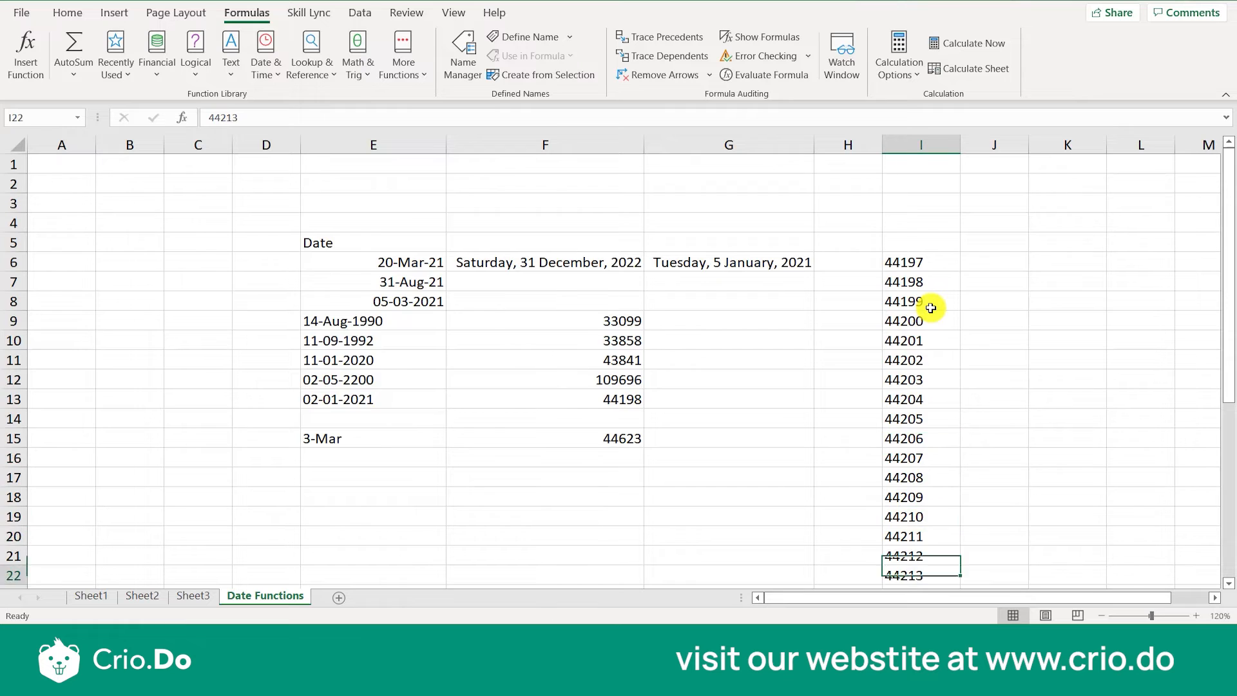
key(Down)
key(Down)
key(Down)
key(Down)
key(Down)
key(Down)
key(Down)
key(Down)
key(Down)
key(Down)
key(Down)
key(Down)
key(Down)
key(Down)
key(Down)
key(Down)
key(Down)
key(Down)
key(Down)
key(Down)
scroll(931, 307, up, 11)
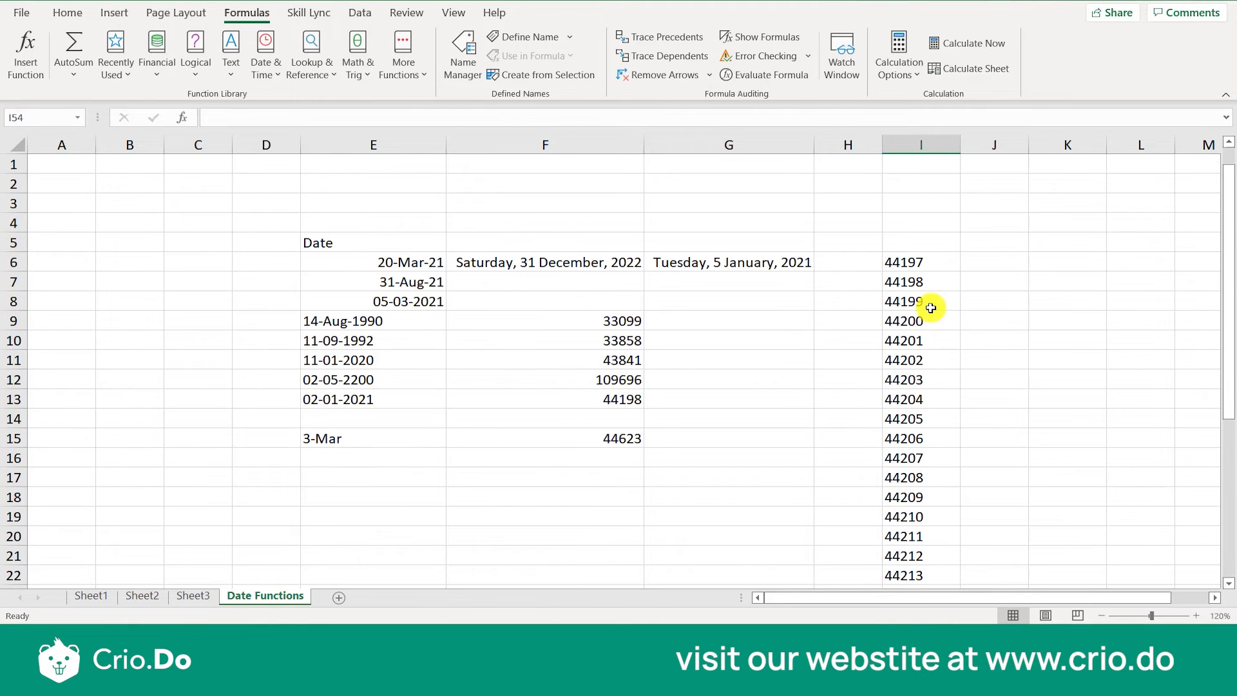
Compare the text dates in E11:E13 and the DATEVALUE results in F9:F13 with the serial numbers in column I.
click(770, 359)
click(934, 138)
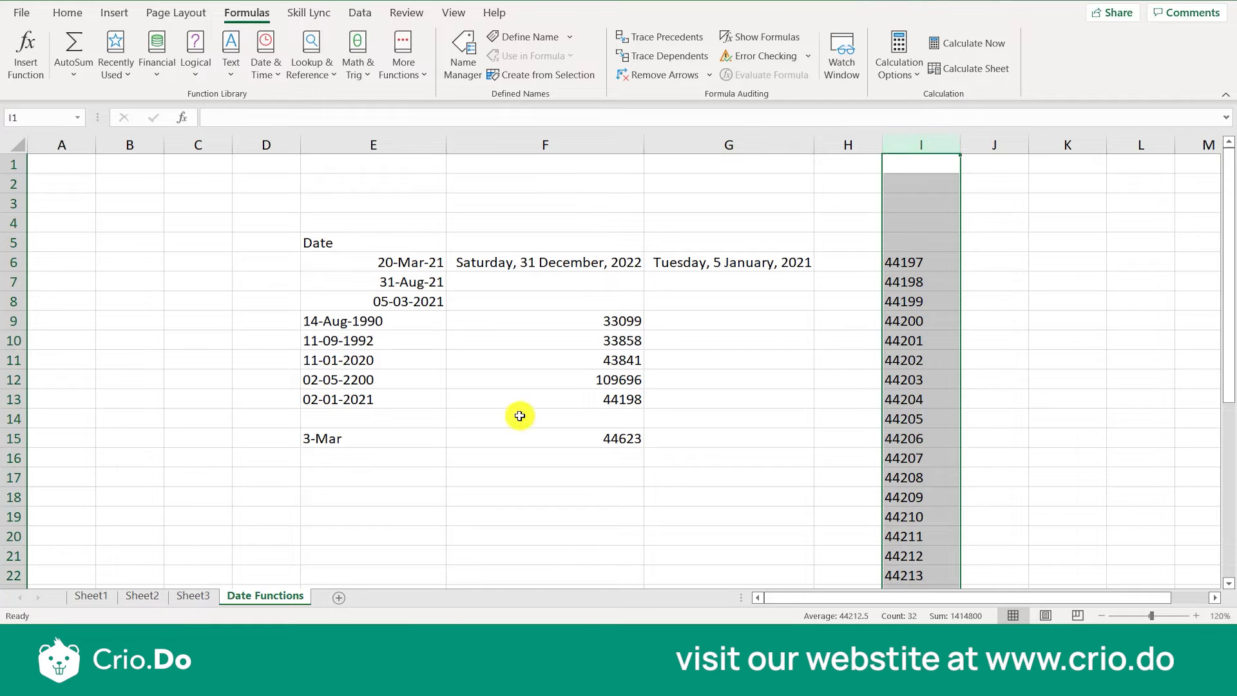
click(477, 416)
click(399, 368)
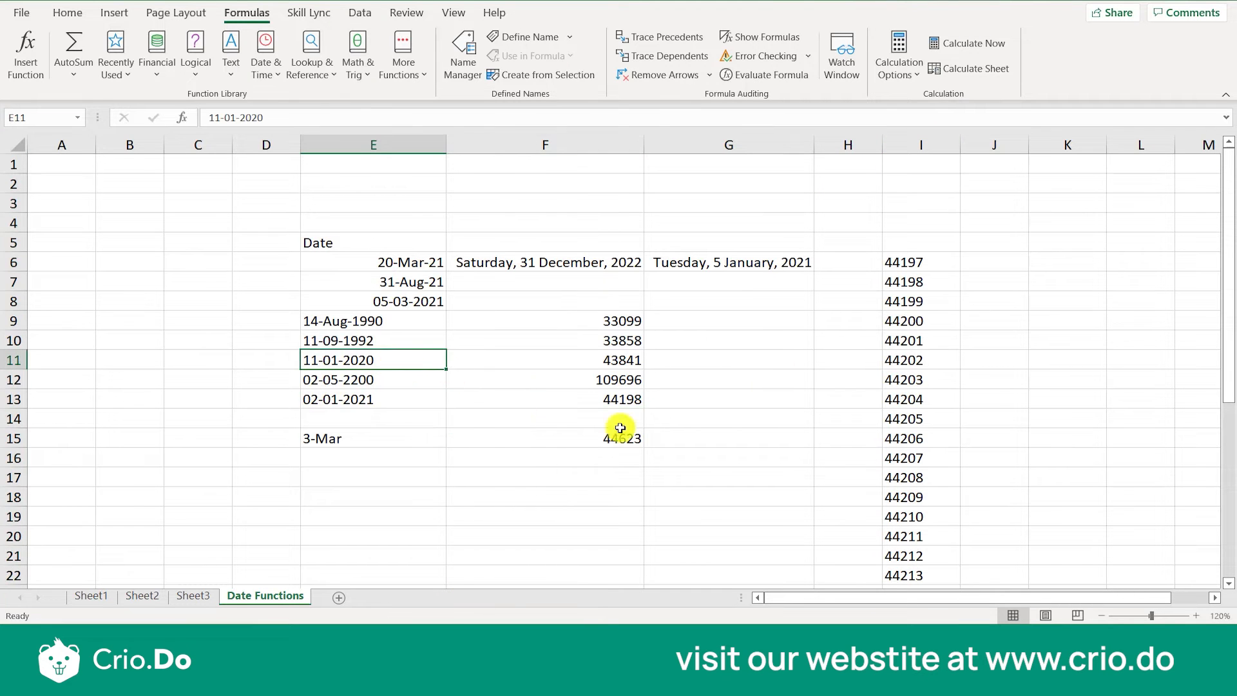
key(Down)
key(Down)
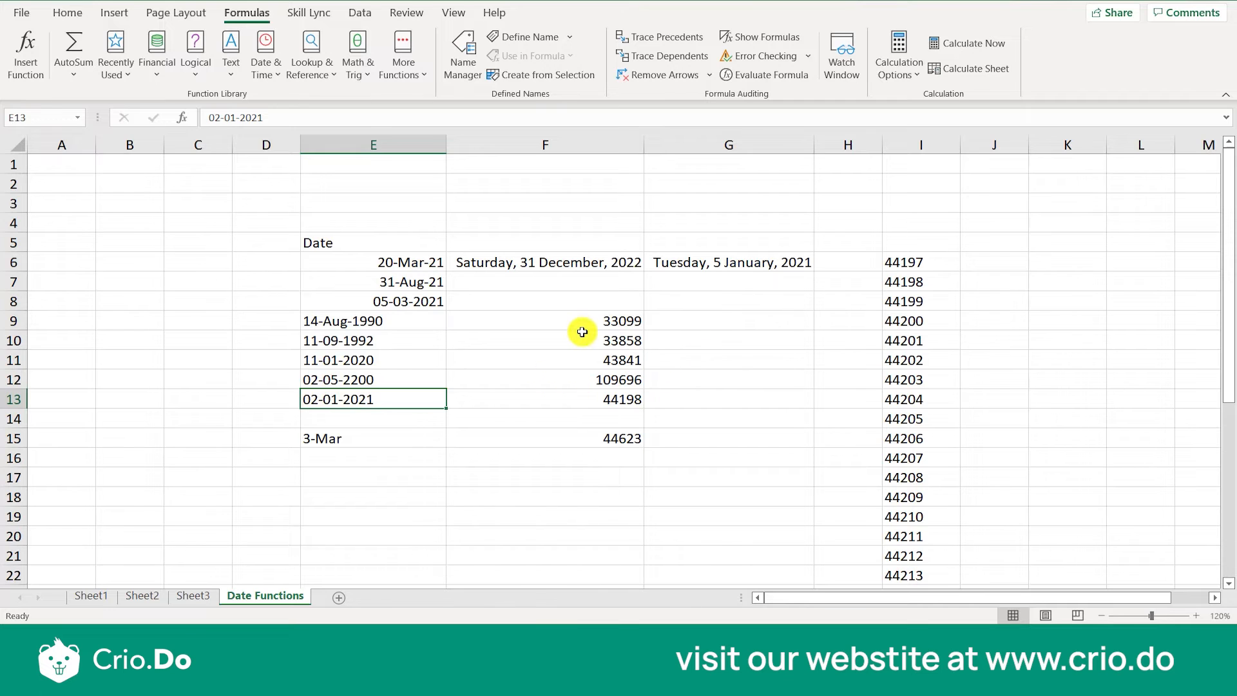
drag(590, 324, 583, 413)
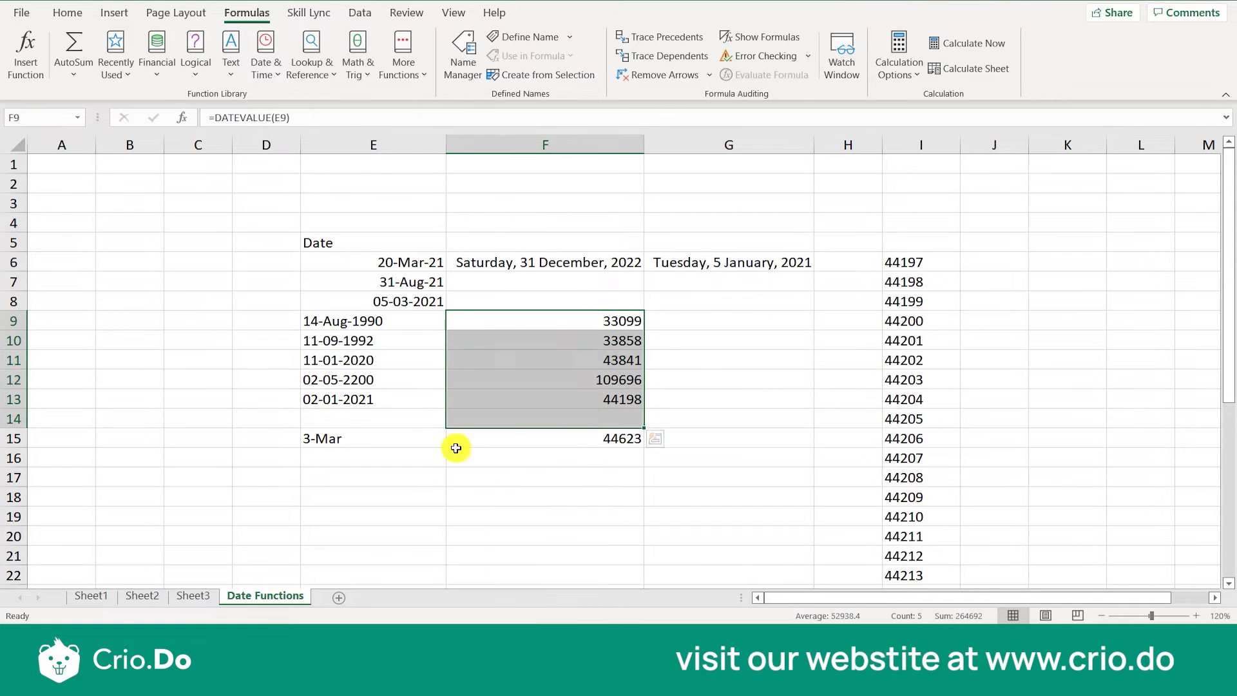
click(511, 415)
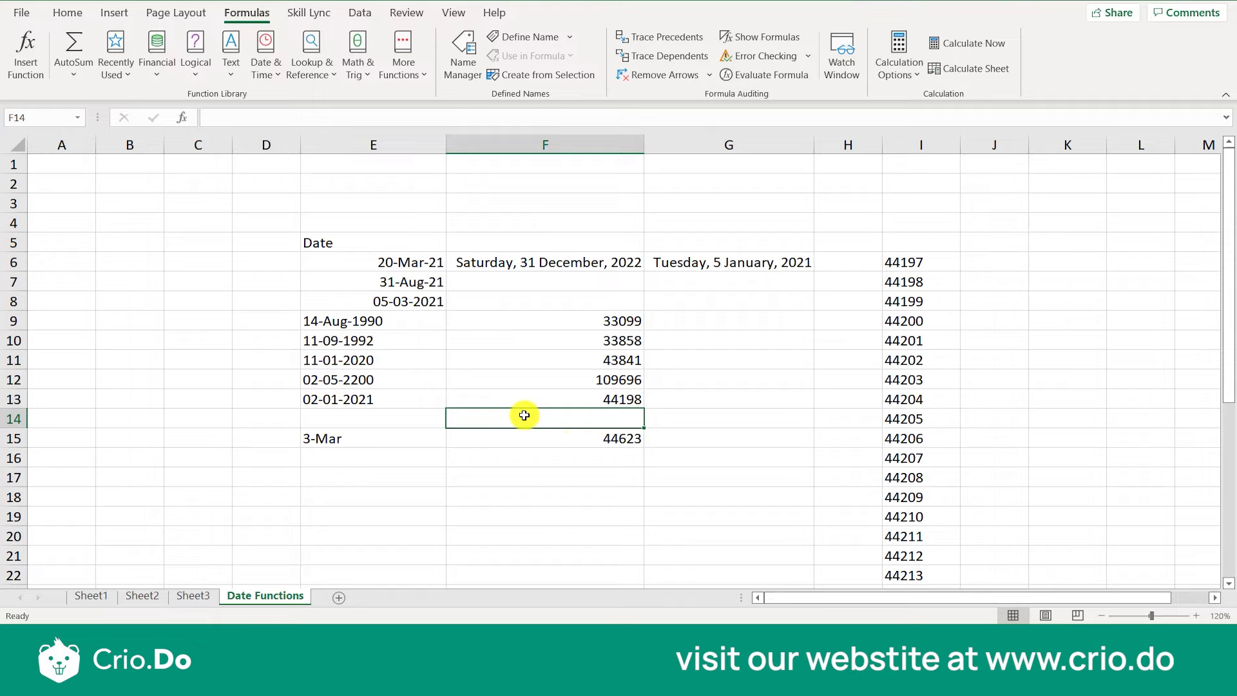
click(680, 333)
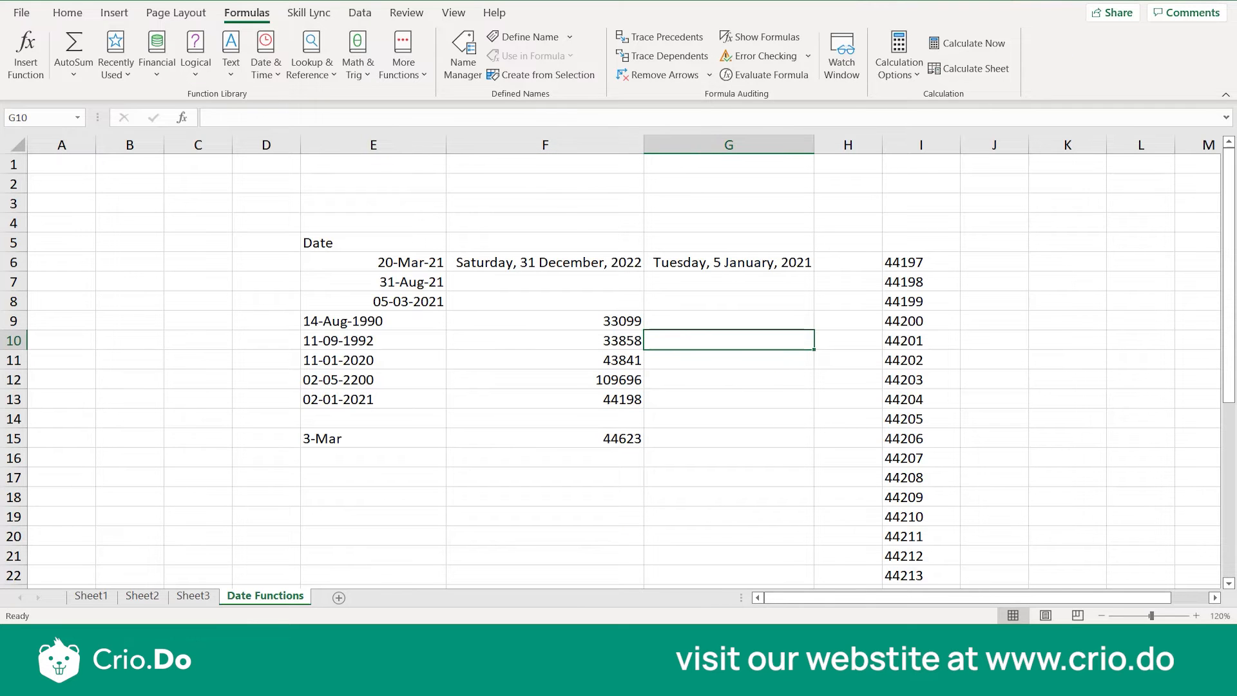
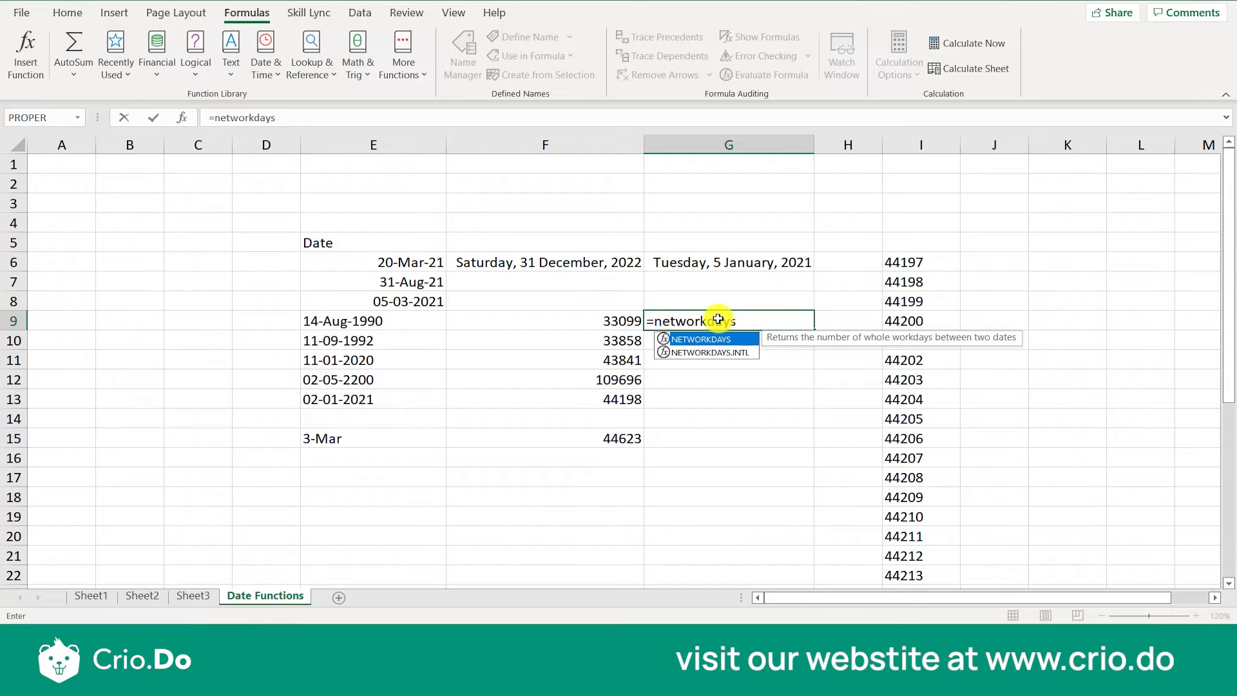
Enter =NETWORKDAYS(E6,E7) in G9 to count the working days between the first two dates.
text(()
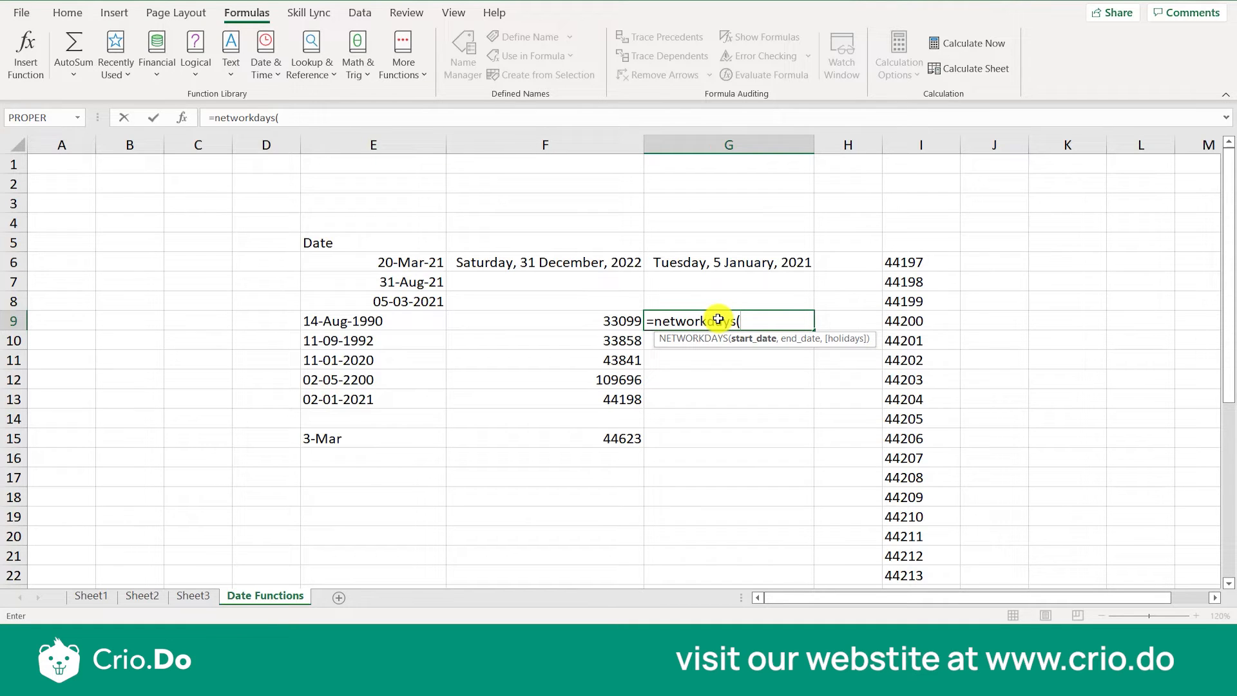
click(393, 267)
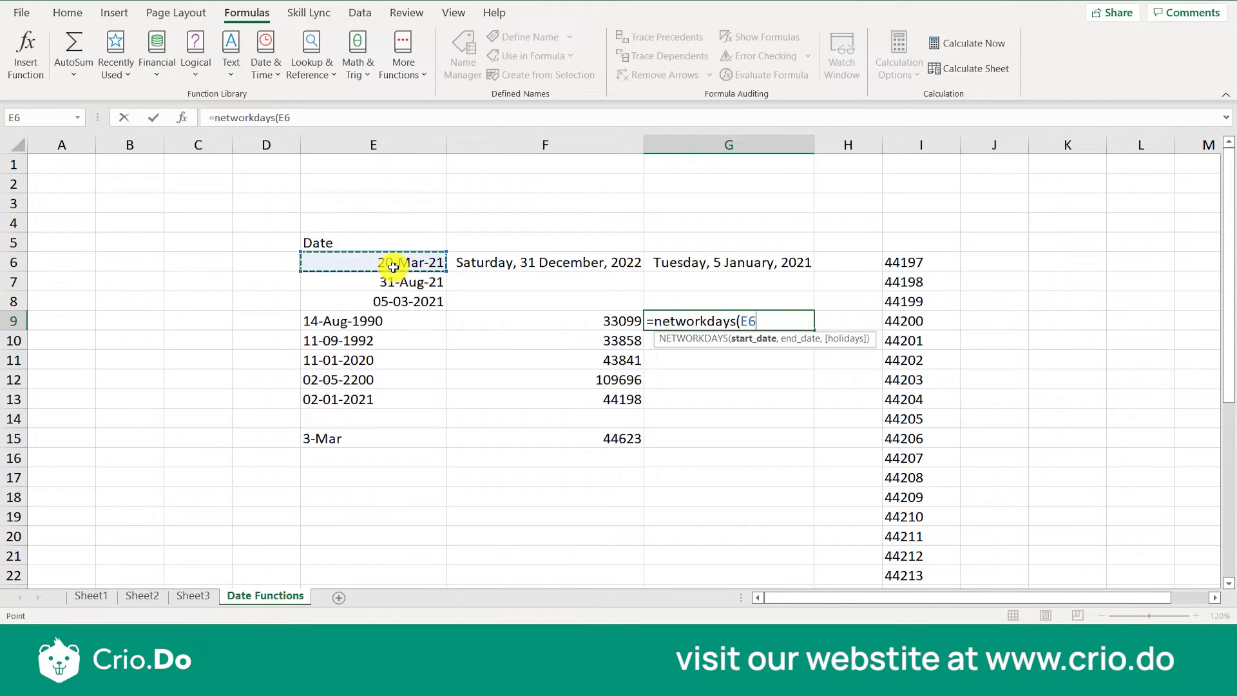
text(,)
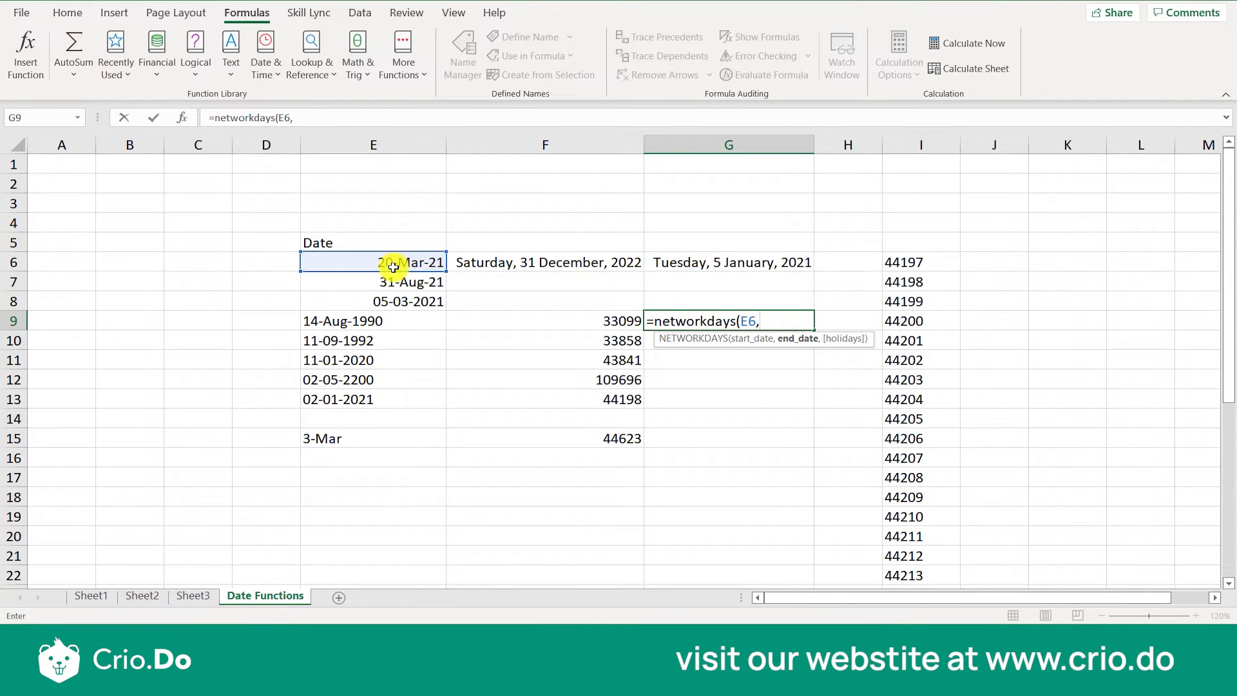
click(422, 285)
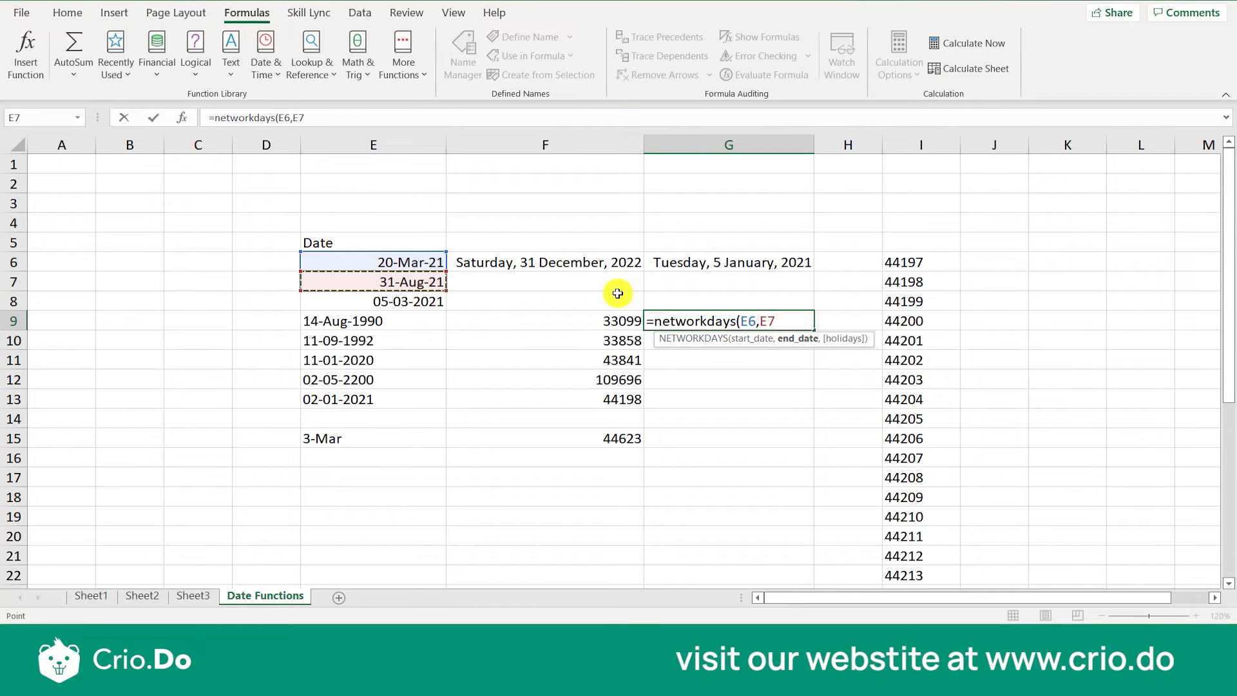
text())
key(Return)
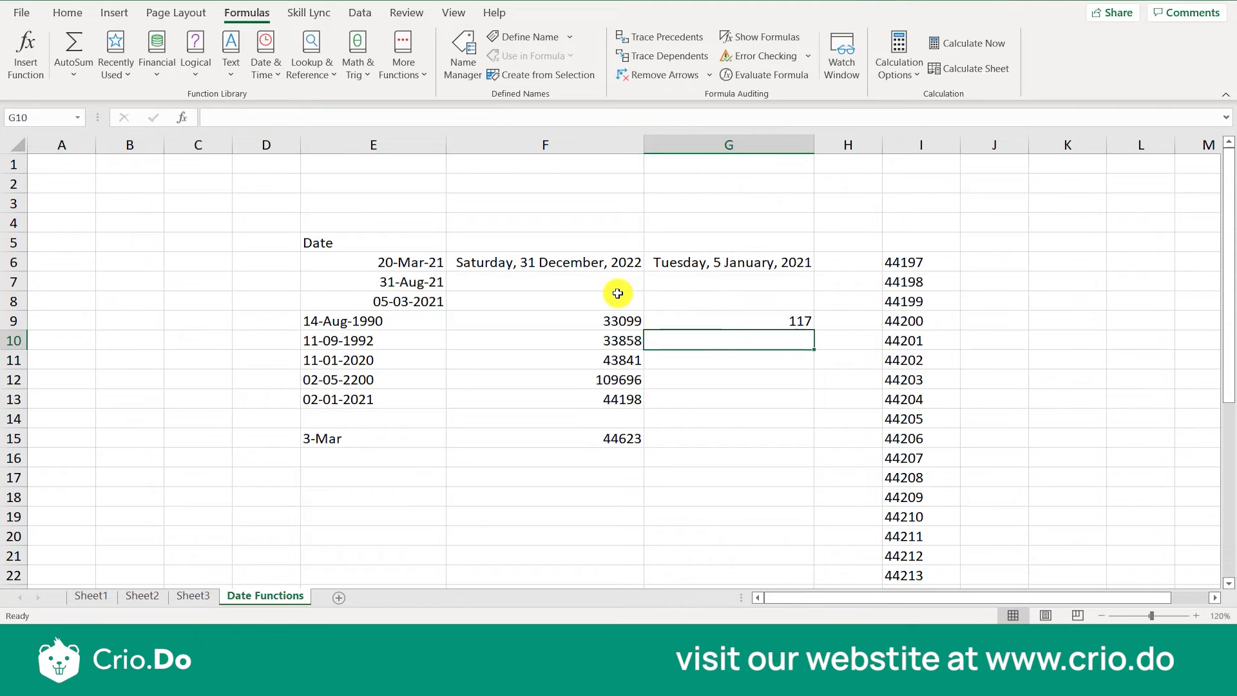
Add 10 as the holidays argument of the NETWORKDAYS formula in G9.
key(Up)
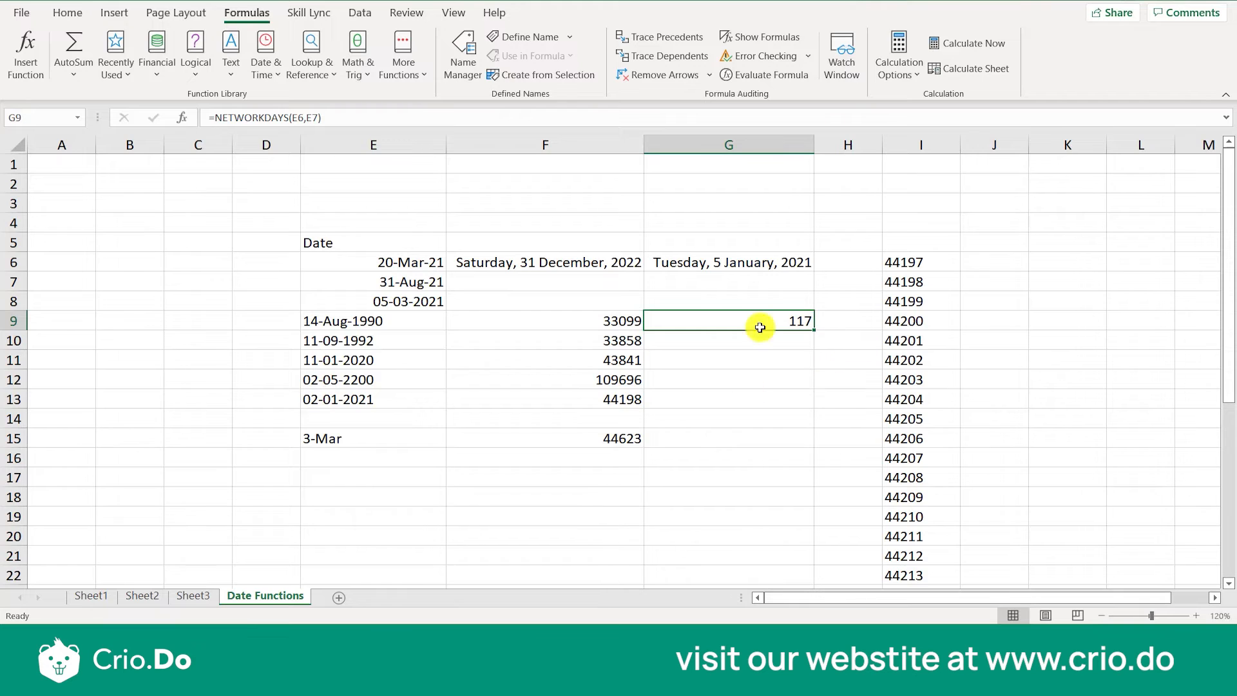
double_click(784, 317)
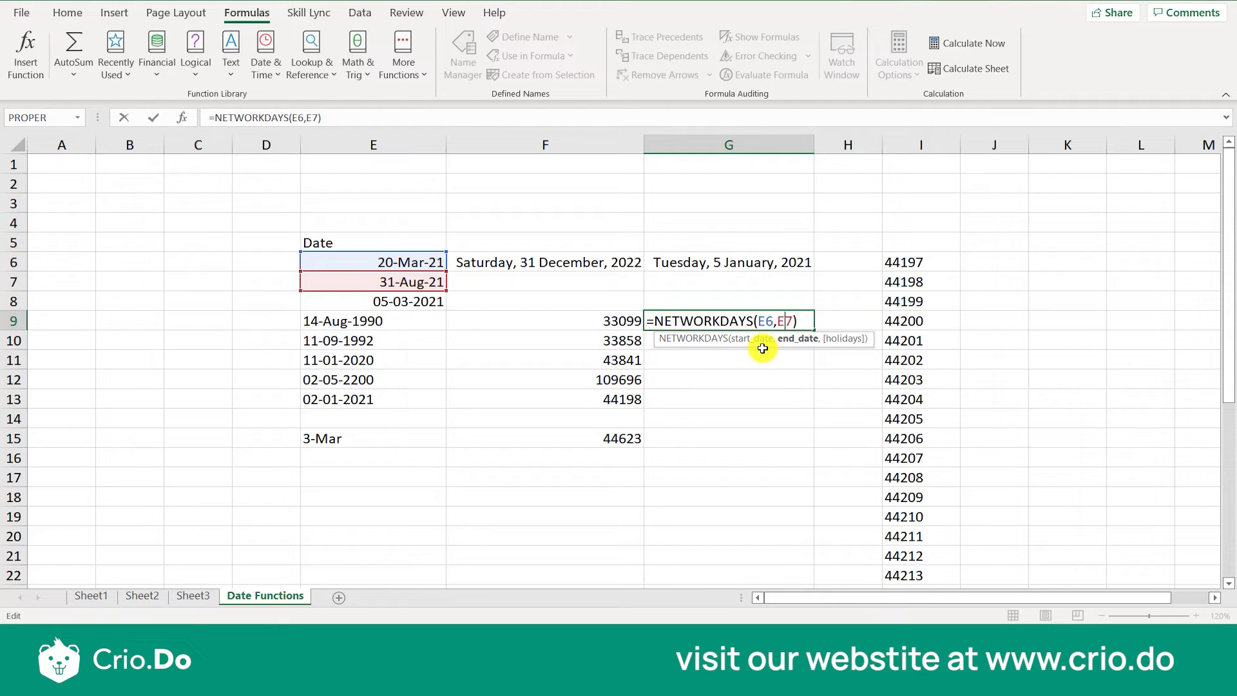
text(,10)
key(Return)
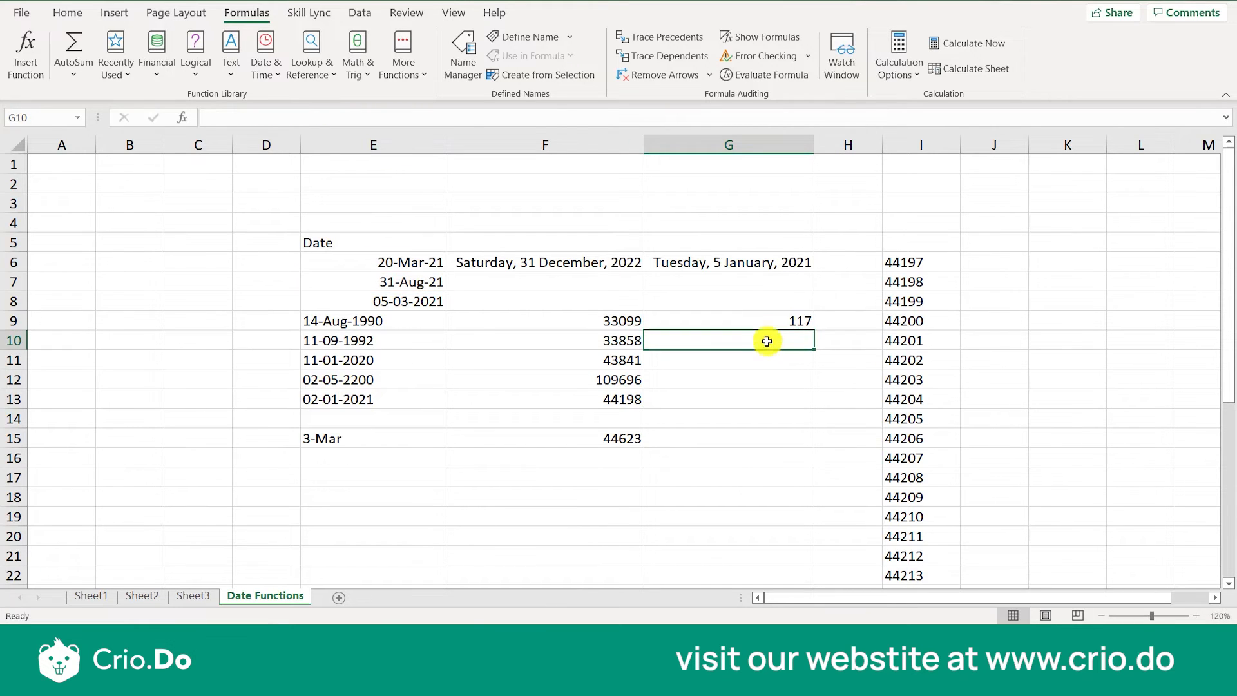
Change the holidays argument of the NETWORKDAYS formula in G9 to 1.
click(792, 321)
double_click(787, 318)
click(811, 321)
key(BackSpace)
key(BackSpace)
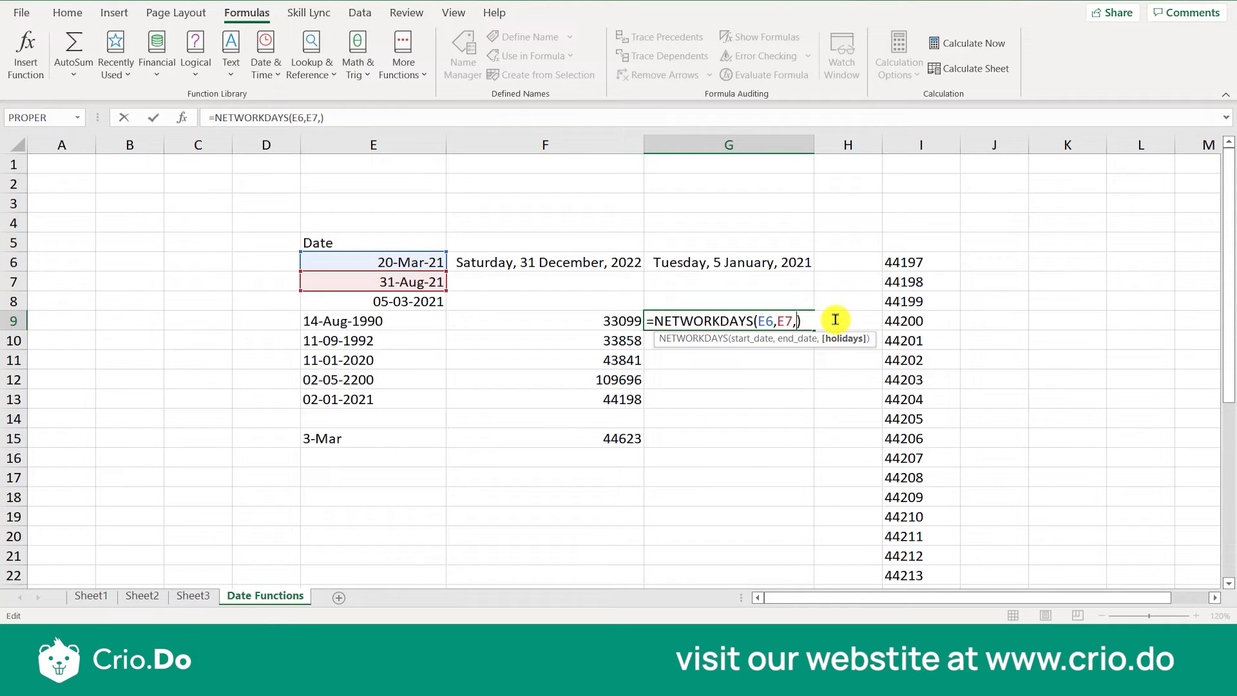
key(Return)
Swap the start and end dates in G9's formula and drop the holidays argument, giving =NETWORKDAYS(E7,E6).
click(749, 314)
double_click(750, 313)
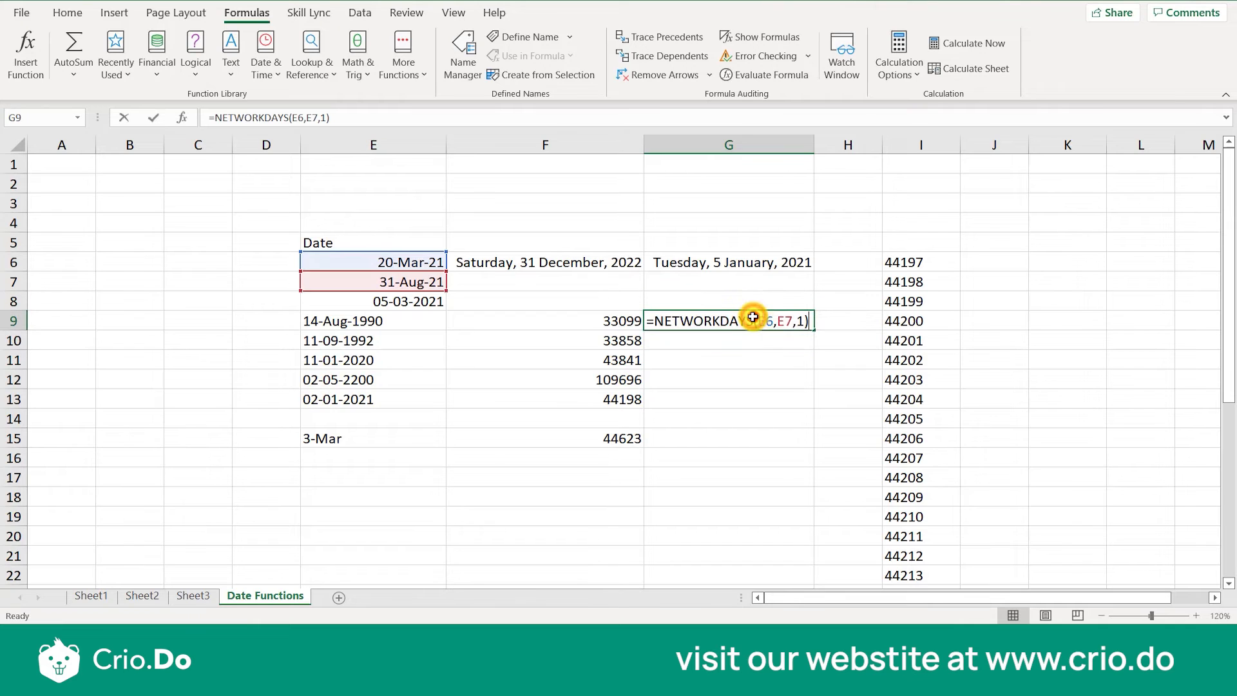
click(772, 325)
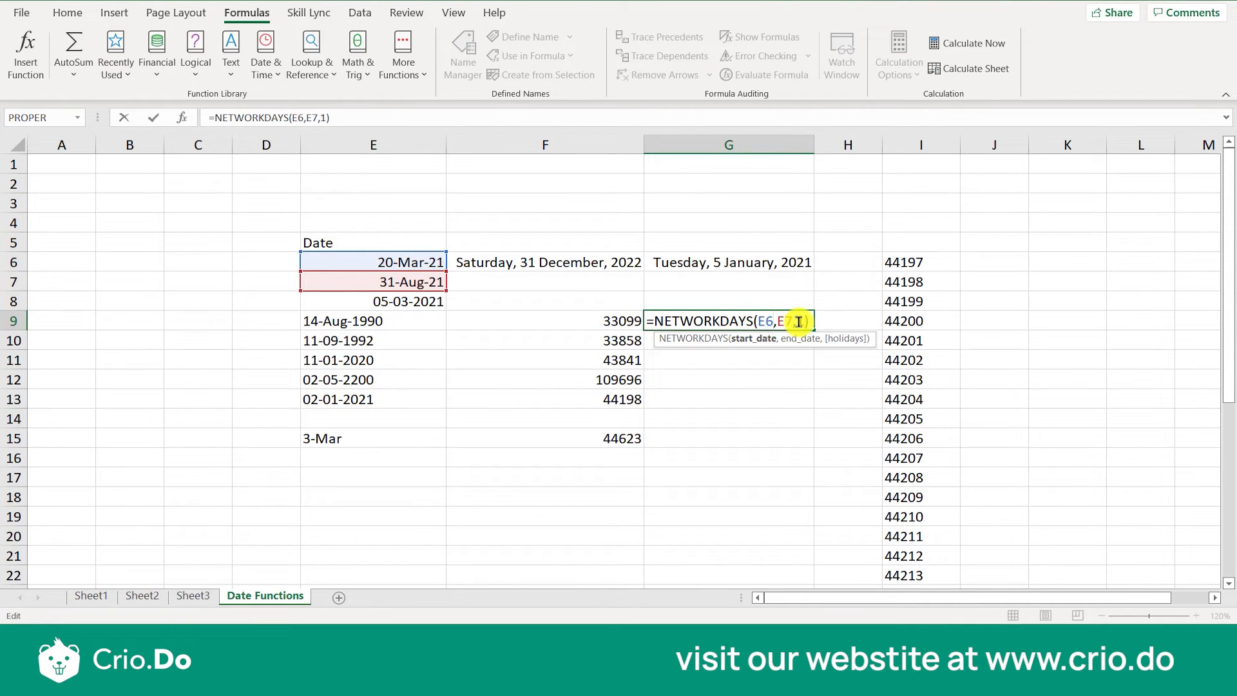
key(BackSpace)
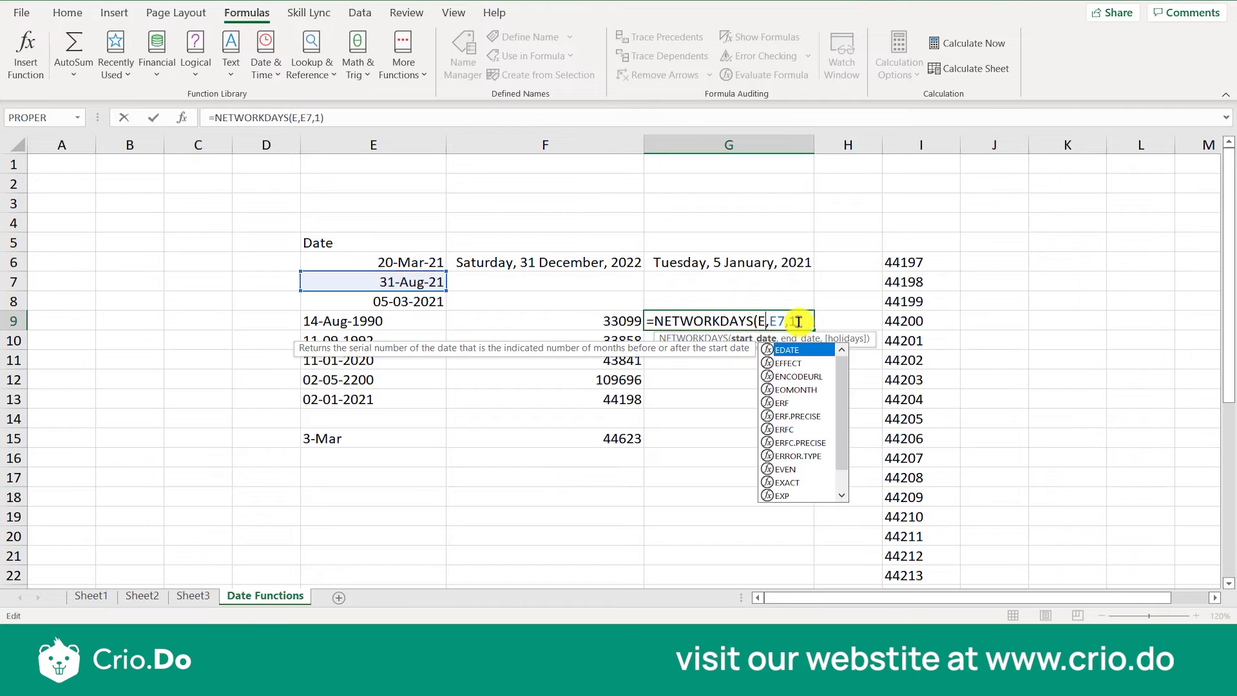
text(7)
key(BackSpace)
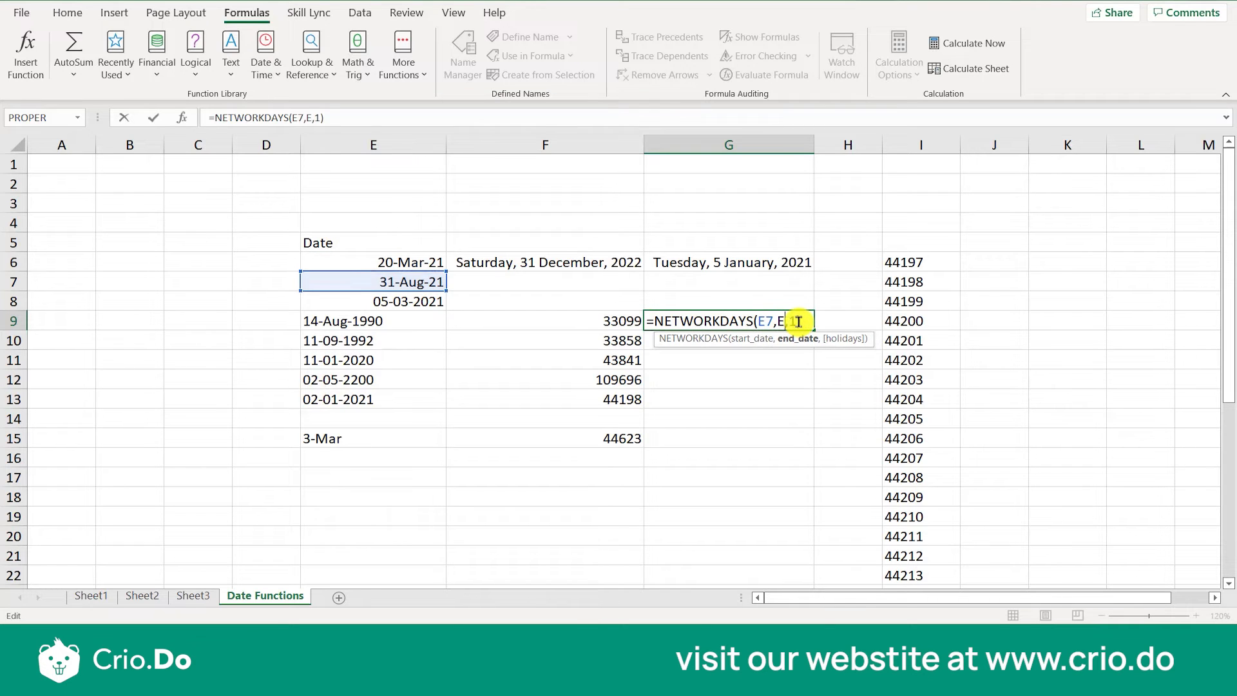
text(6)
key(Right)
key(BackSpace)
key(BackSpace)
key(Return)
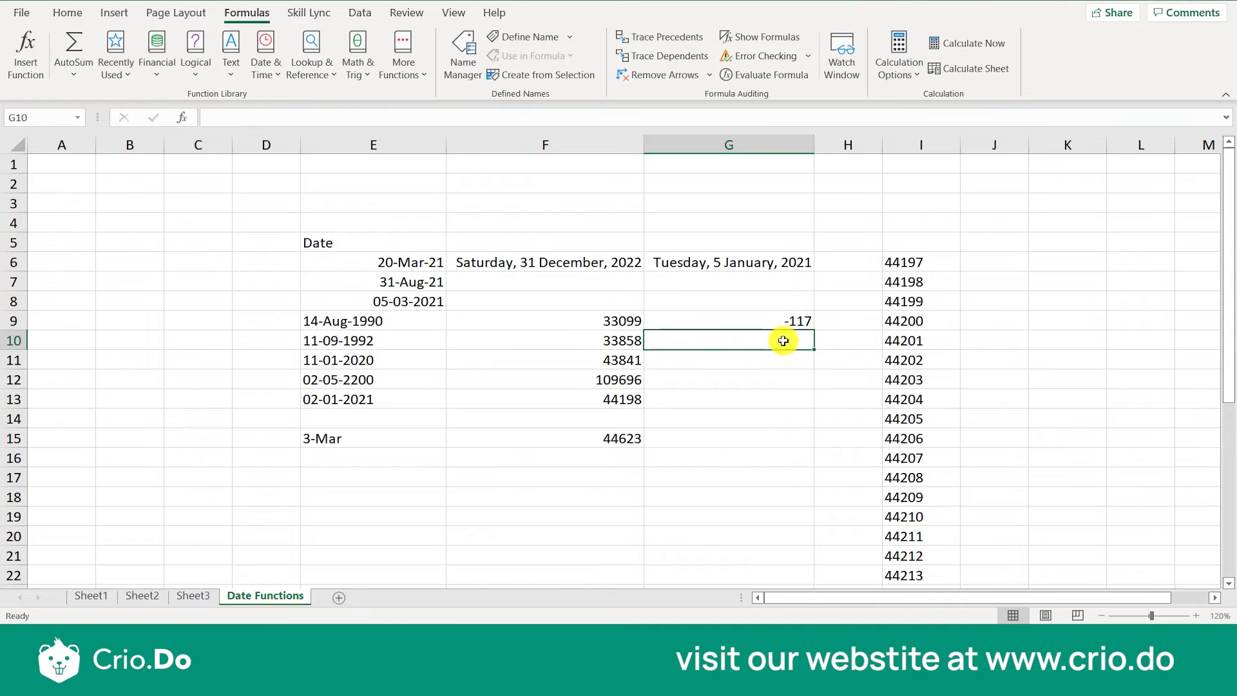
Change the formula in G9 to =NETWORKDAYS(E6,E8), using E6 as start date and E8 as end date.
click(778, 320)
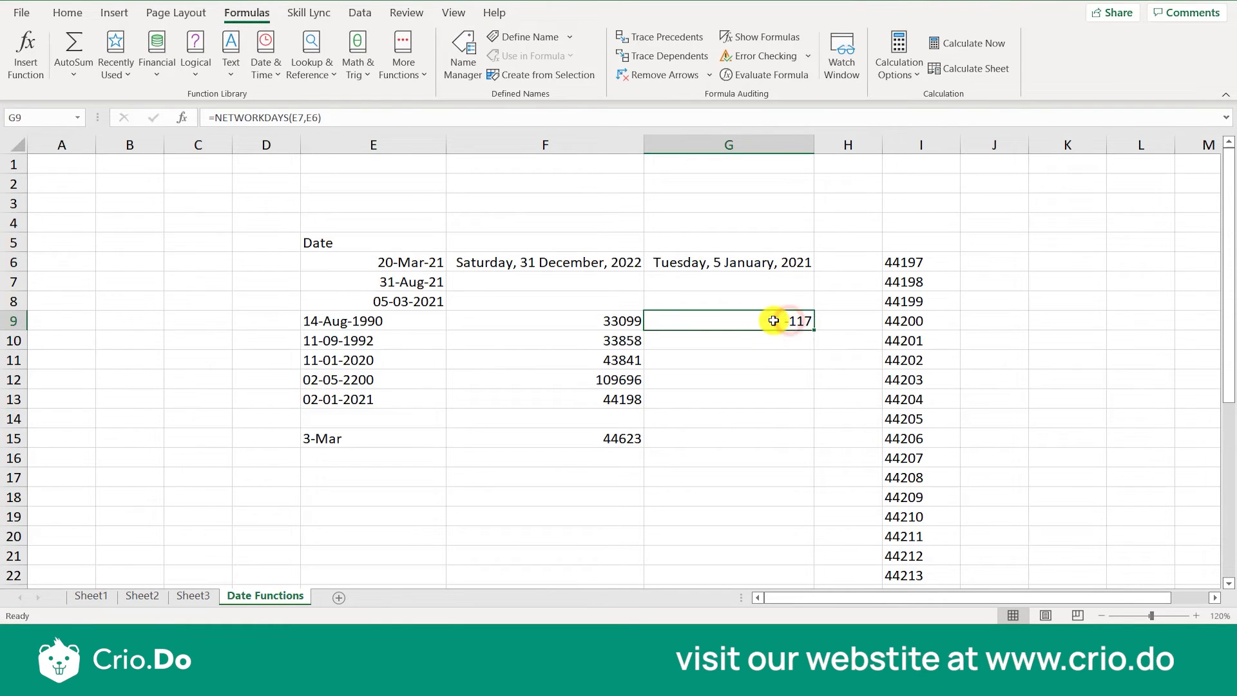
double_click(776, 320)
key(BackSpace)
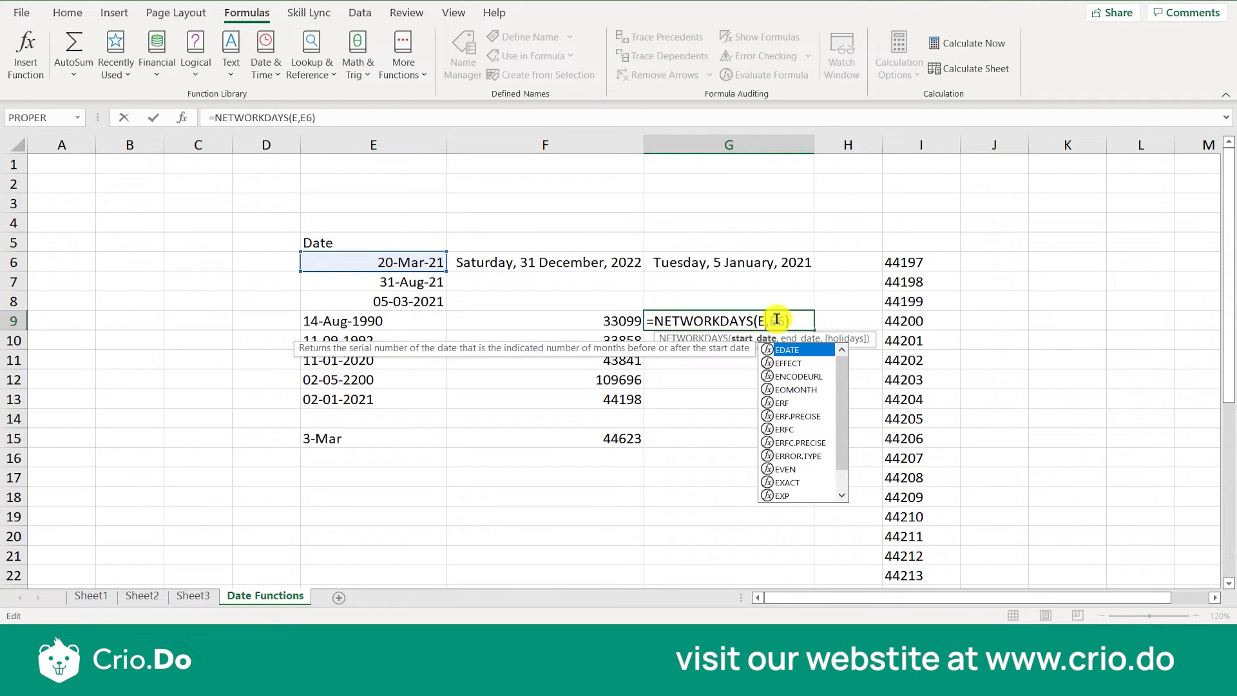
click(433, 264)
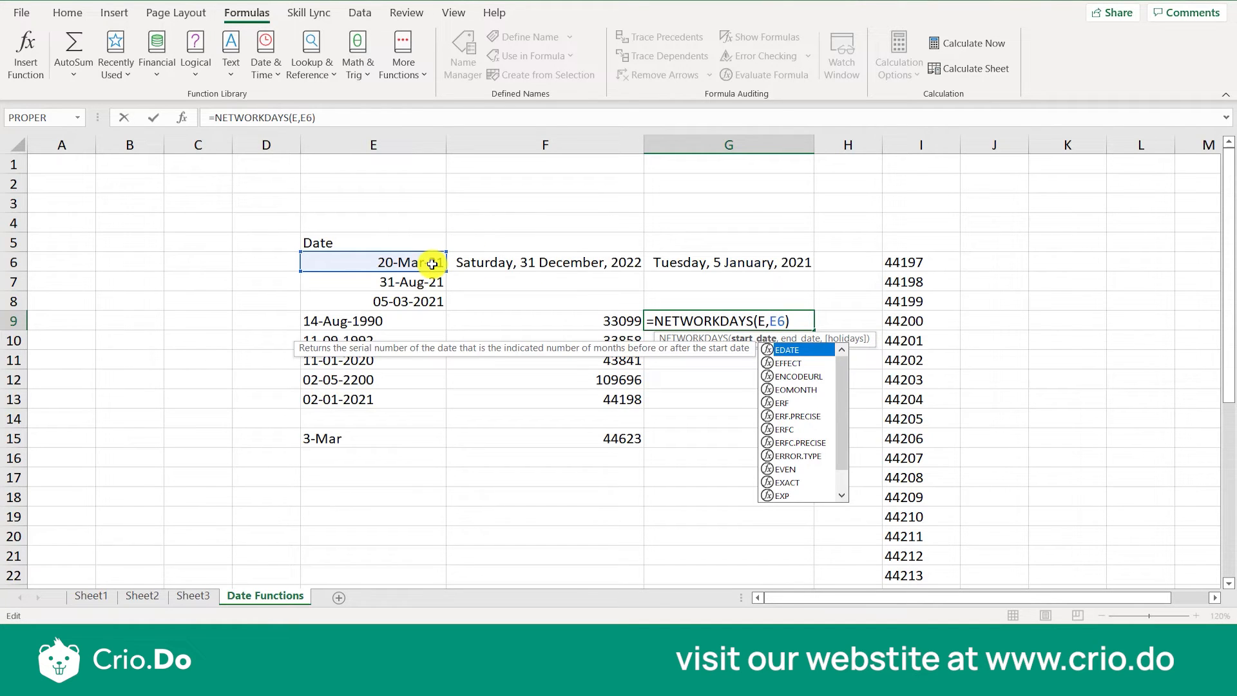
text(6)
key(Right)
key(Right)
key(BackSpace)
text(8)
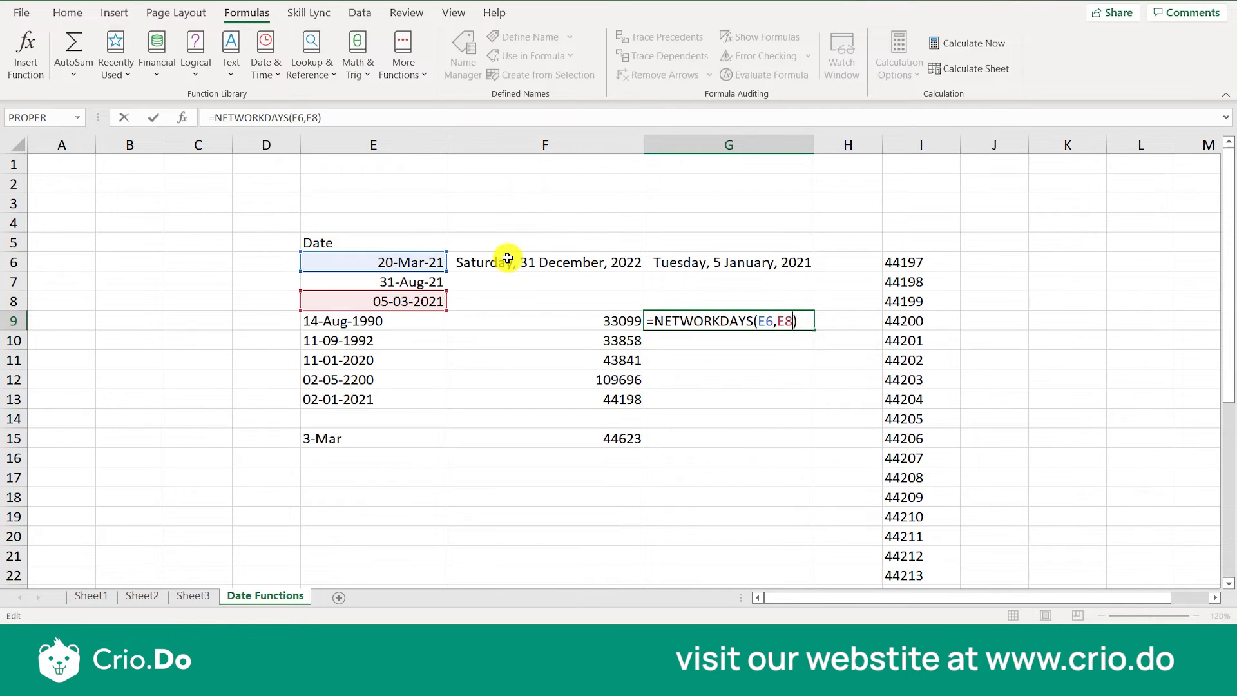
key(Return)
click(793, 322)
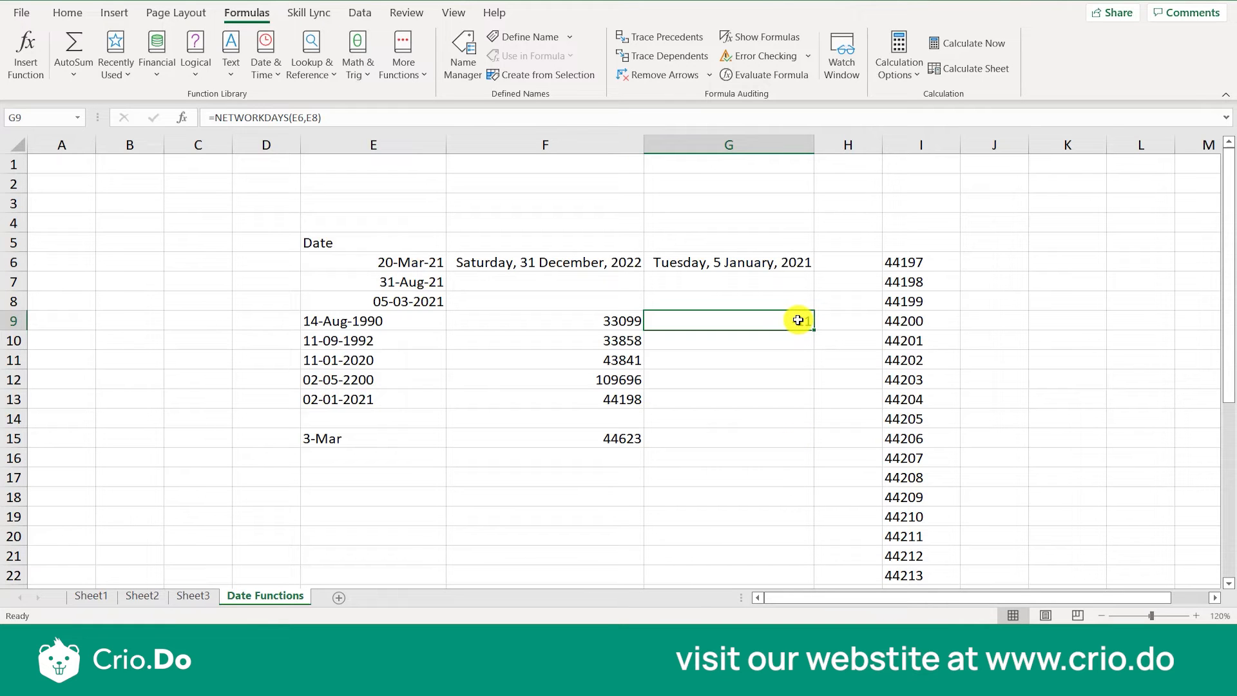
Switch to the presentation slide on NETWORKDAYS, EOMONTH and EDATE.
key(alt+Tab)
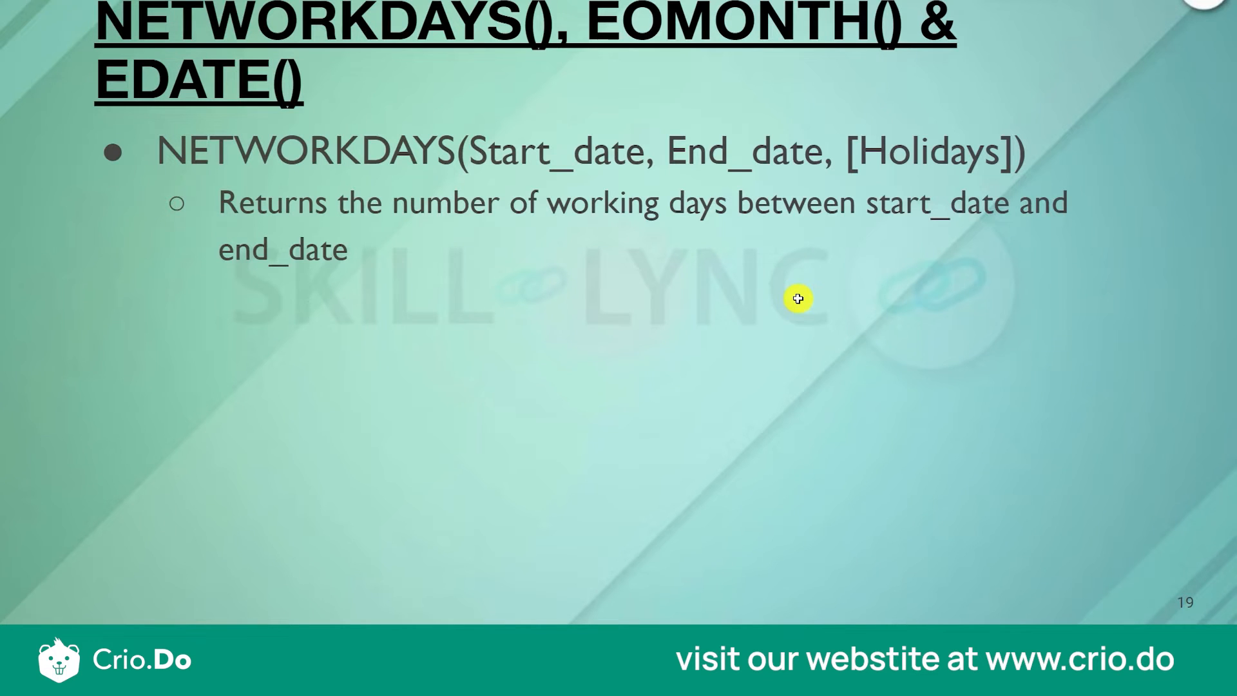
Switch back to the Excel workbook and add a second NETWORKDAYS function to the formula in G9, opening its arguments.
key(alt+Tab)
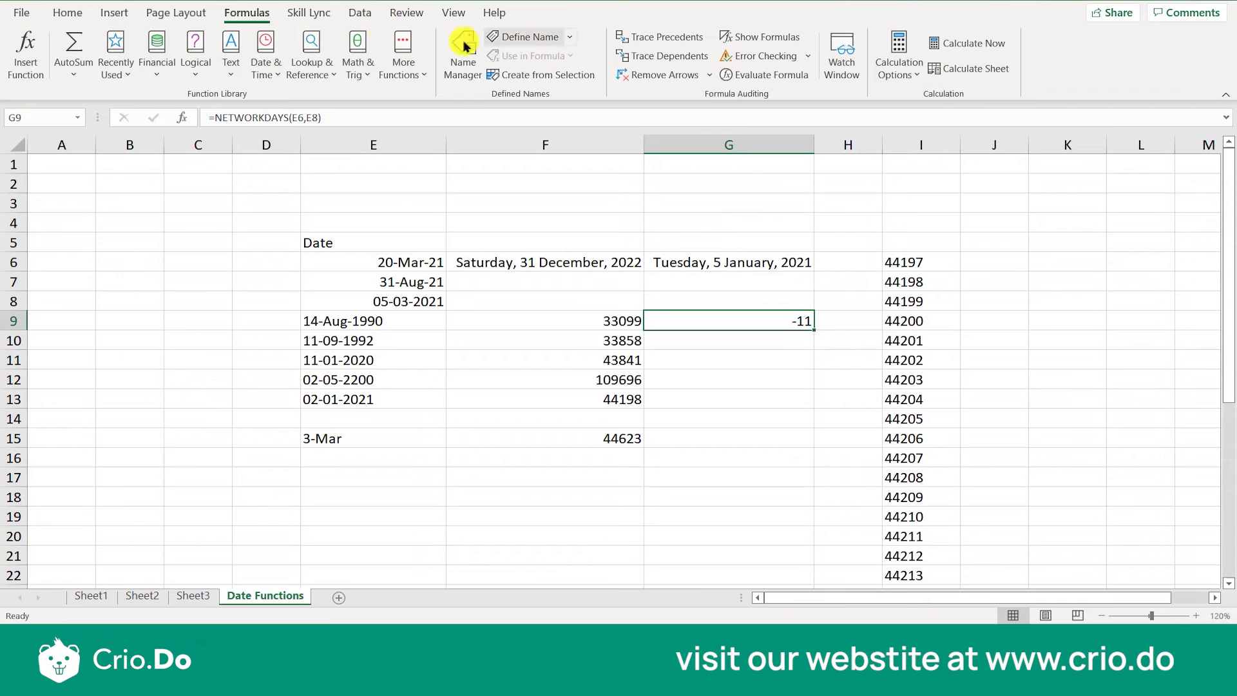
right_click(262, 82)
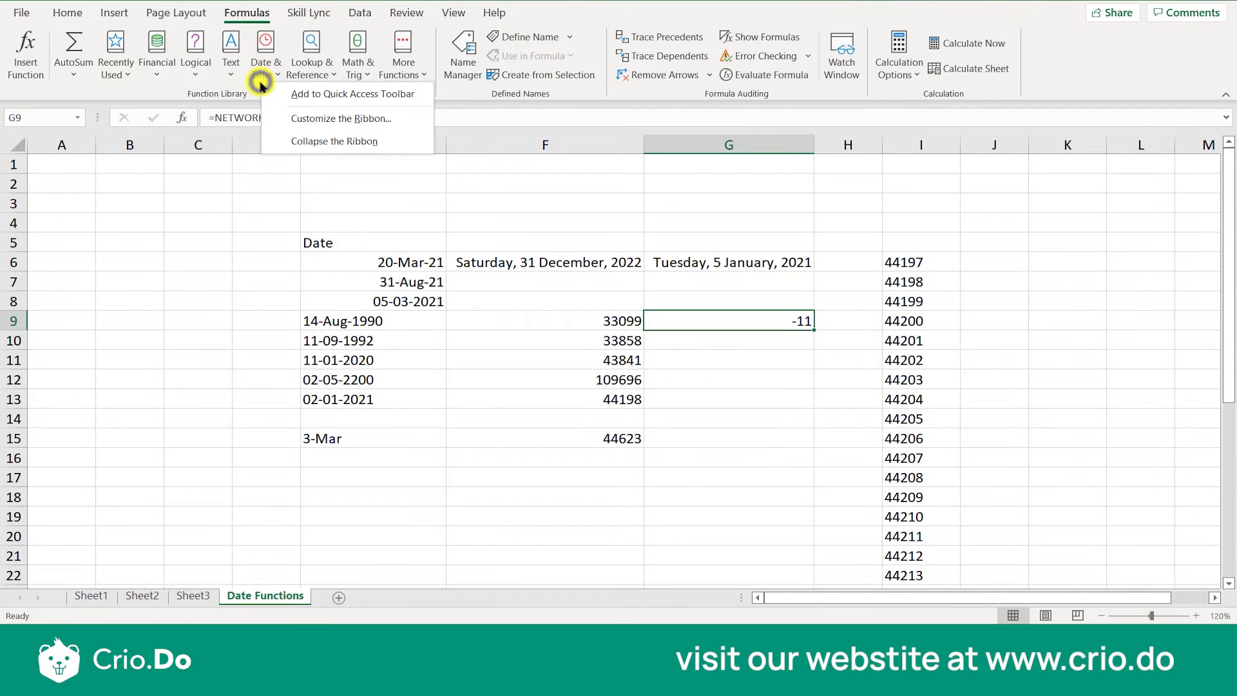
click(263, 82)
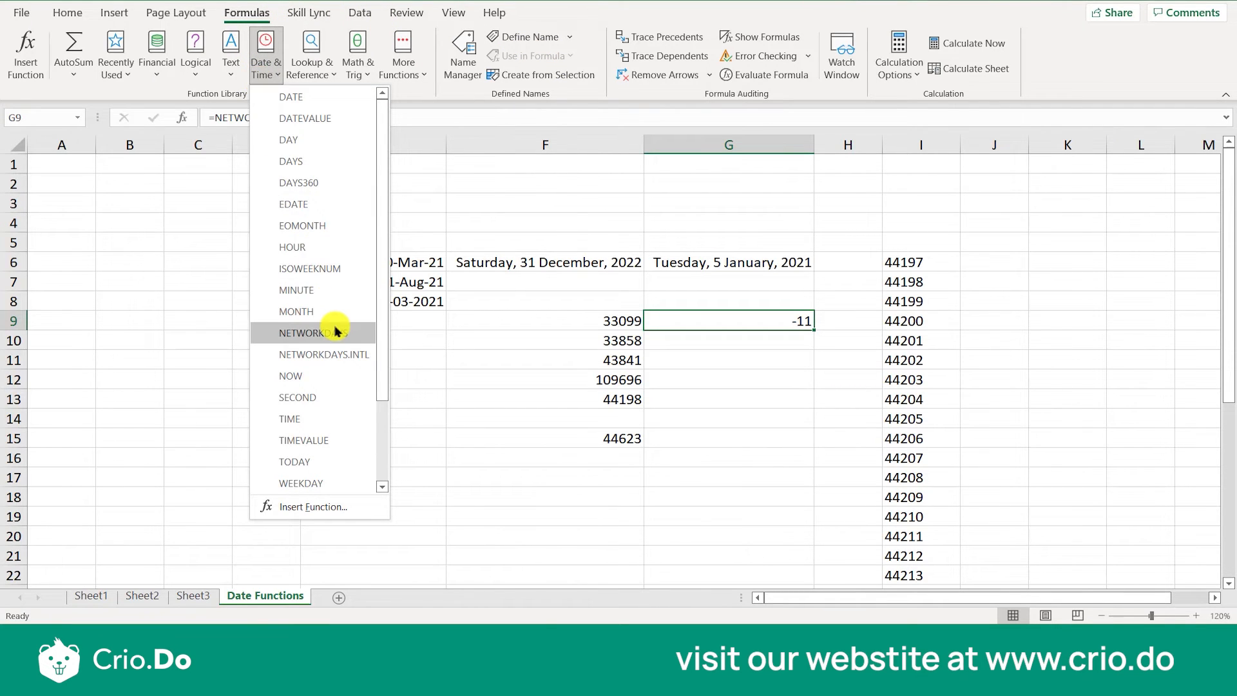
mouse_move(335, 331)
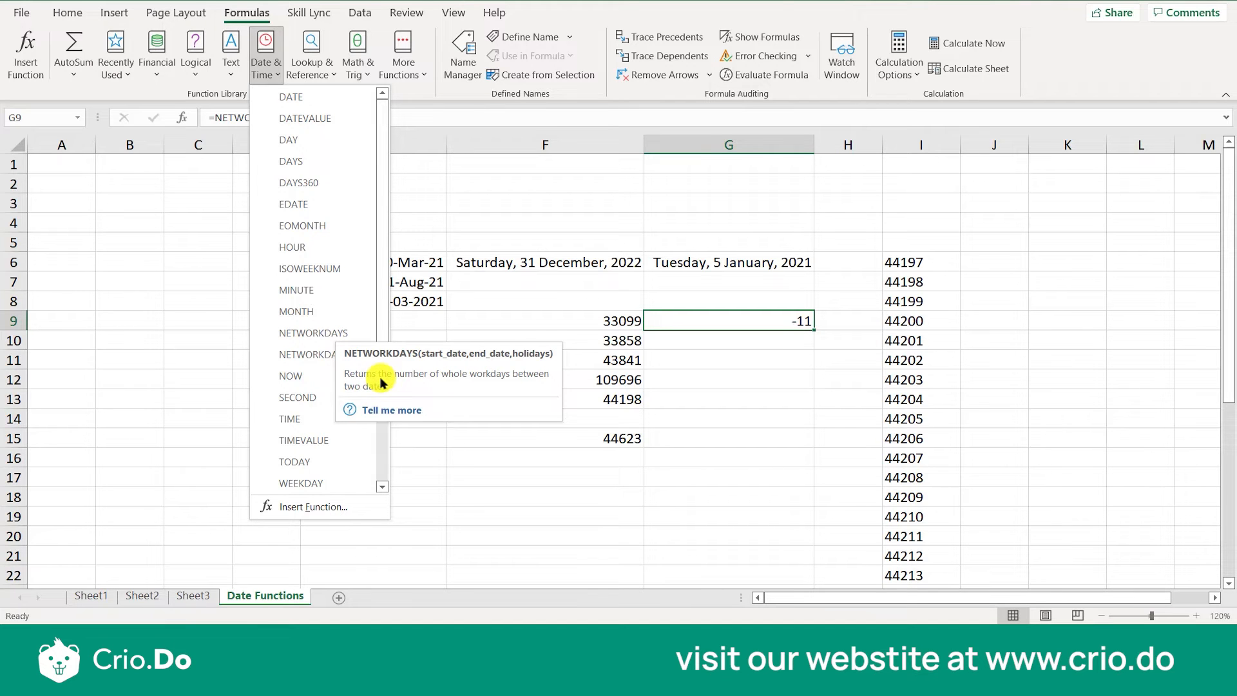
click(293, 332)
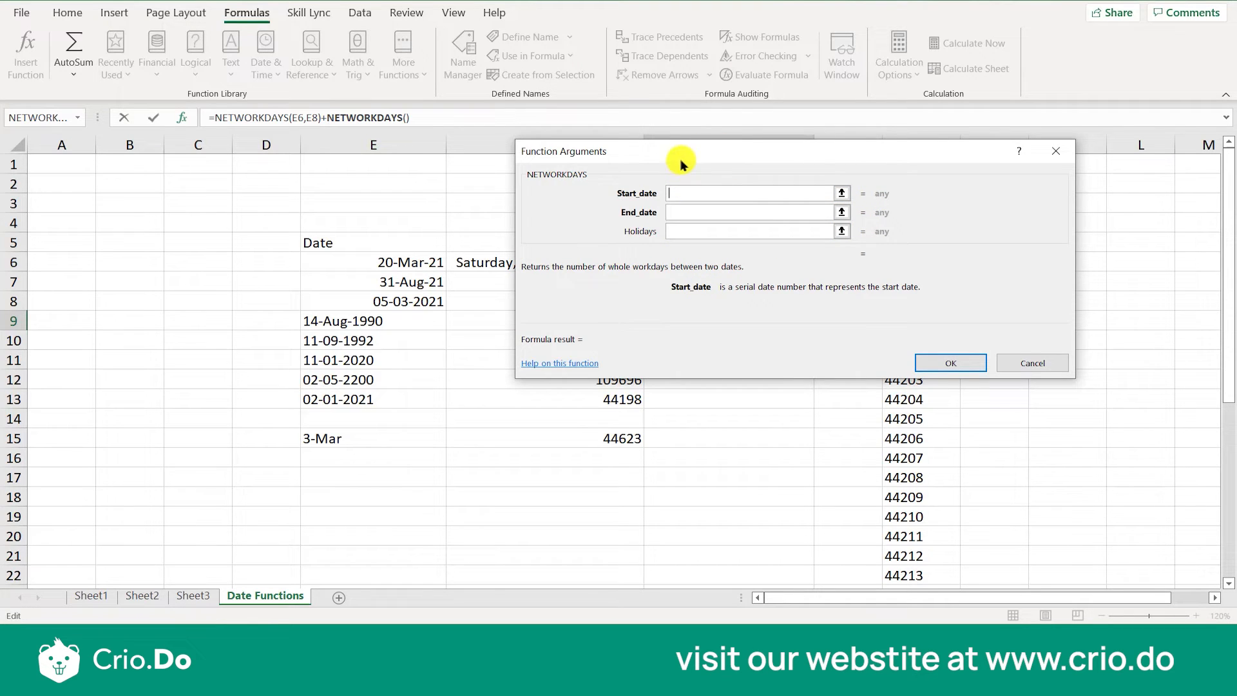
Enter 31-12-2021 as the start date and 01-02-2022 as the end date in the NETWORKDAYS function arguments.
drag(682, 161, 701, 200)
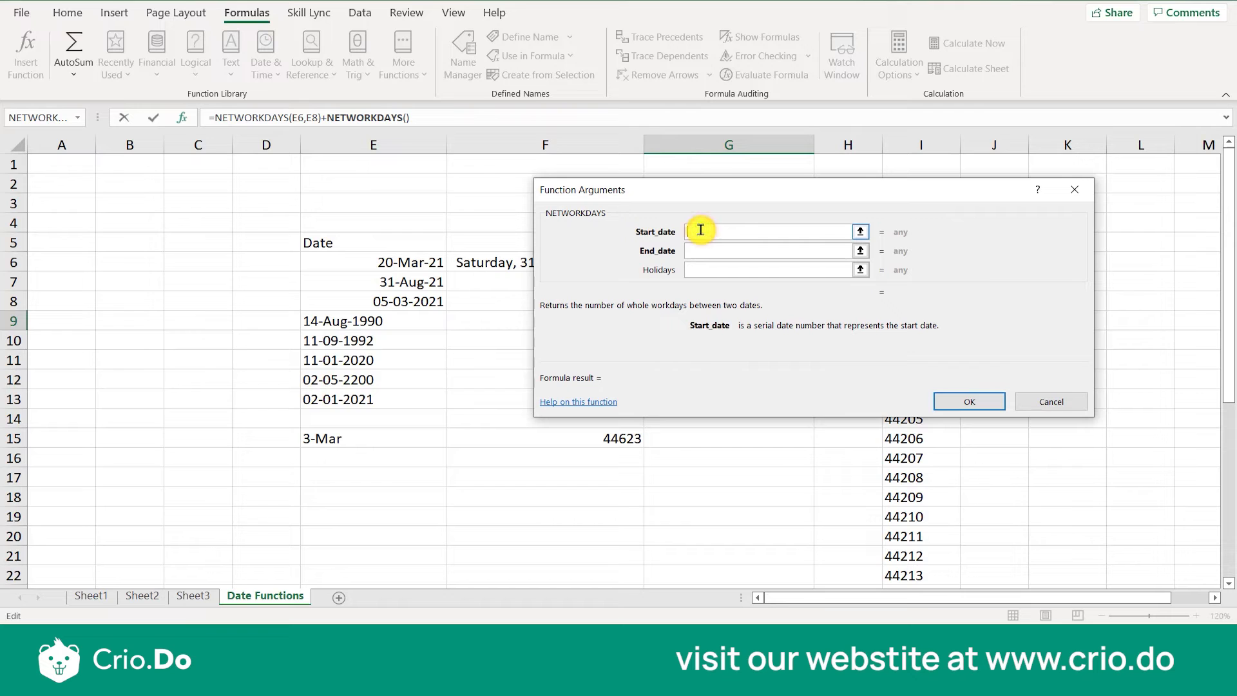
text(31-12-2021)
click(720, 265)
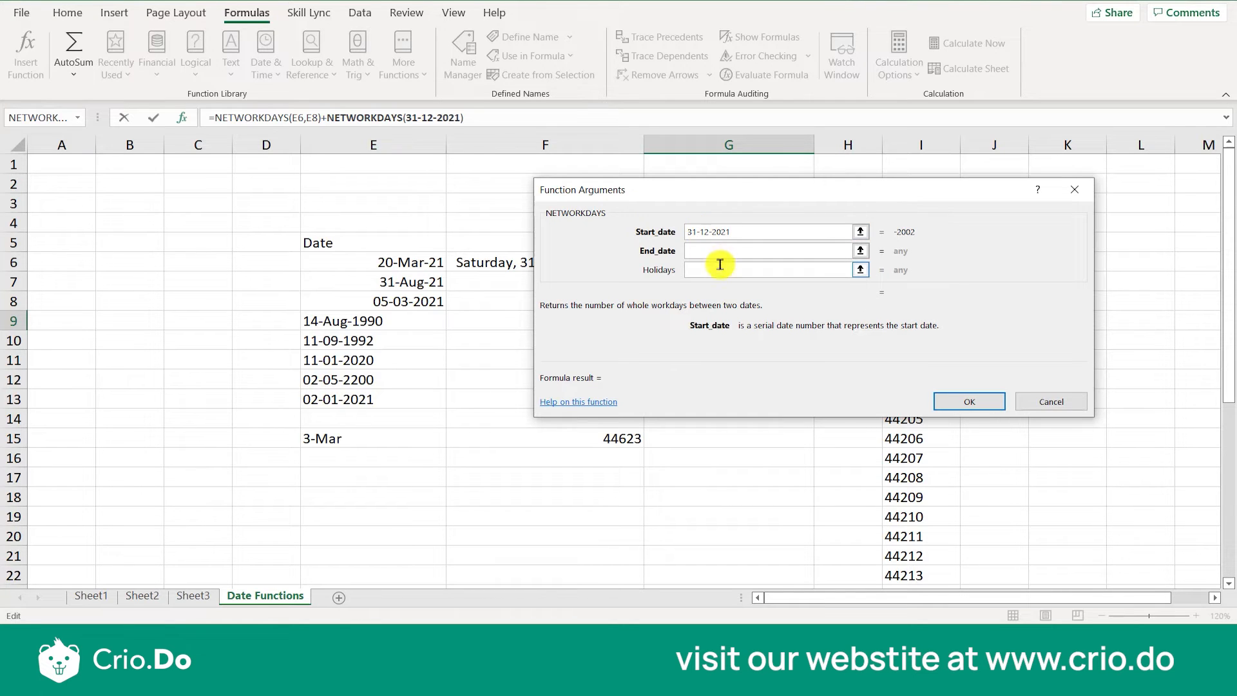
click(721, 251)
text(01)
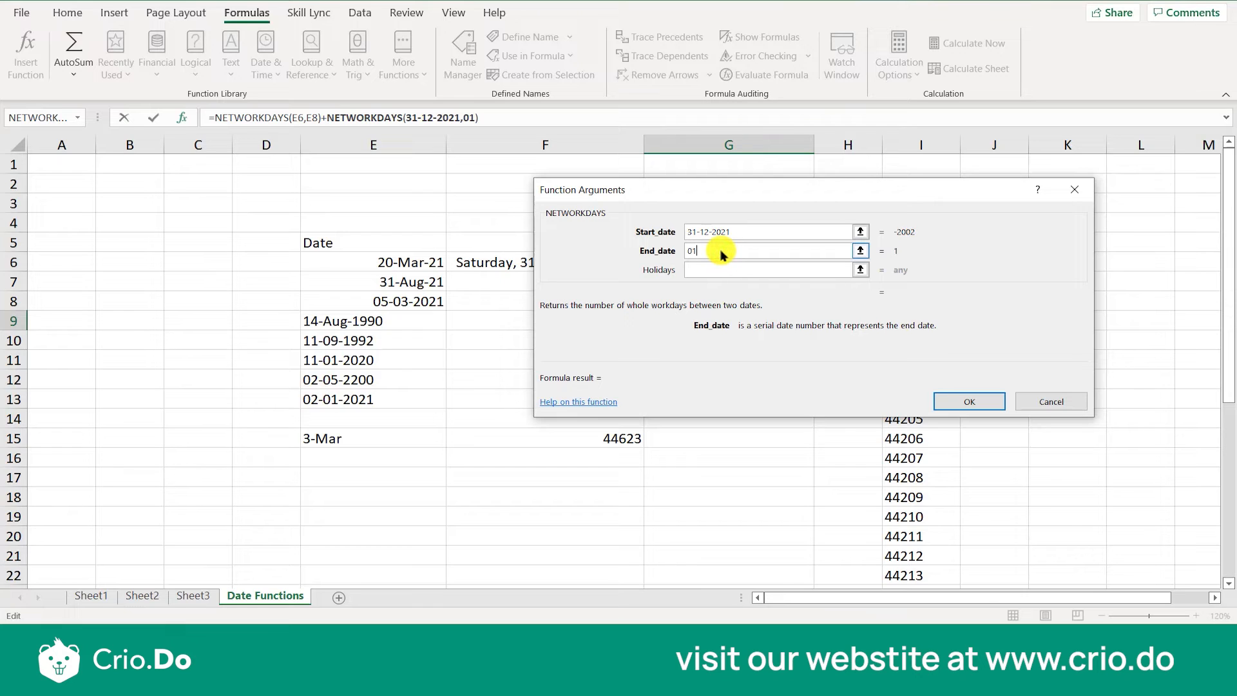
text(-02-2022)
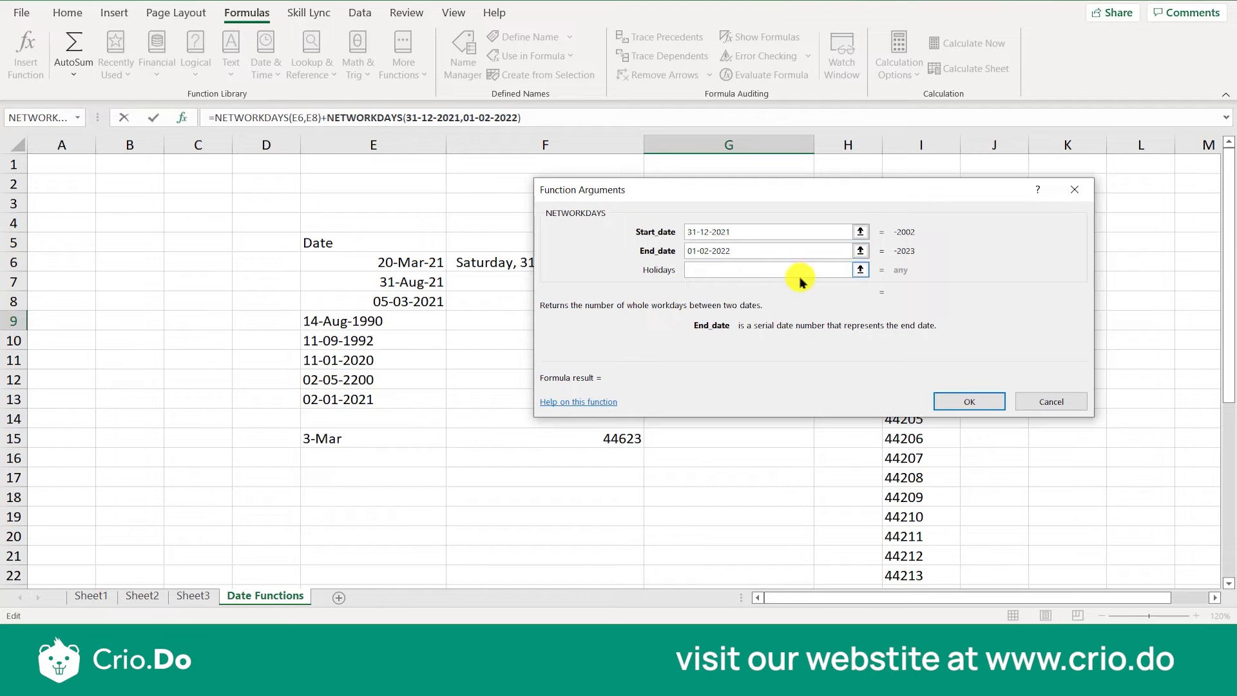
Set the holidays argument to 44197 and insert the function into G9.
click(768, 271)
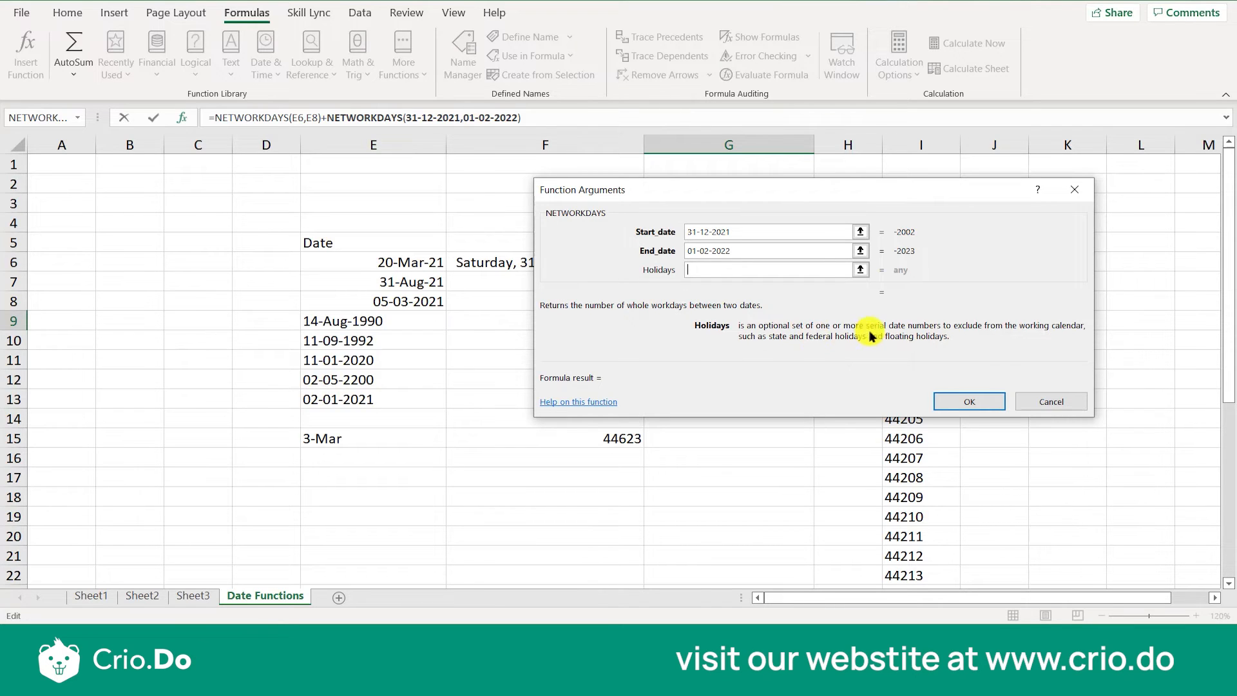
drag(952, 191, 646, 210)
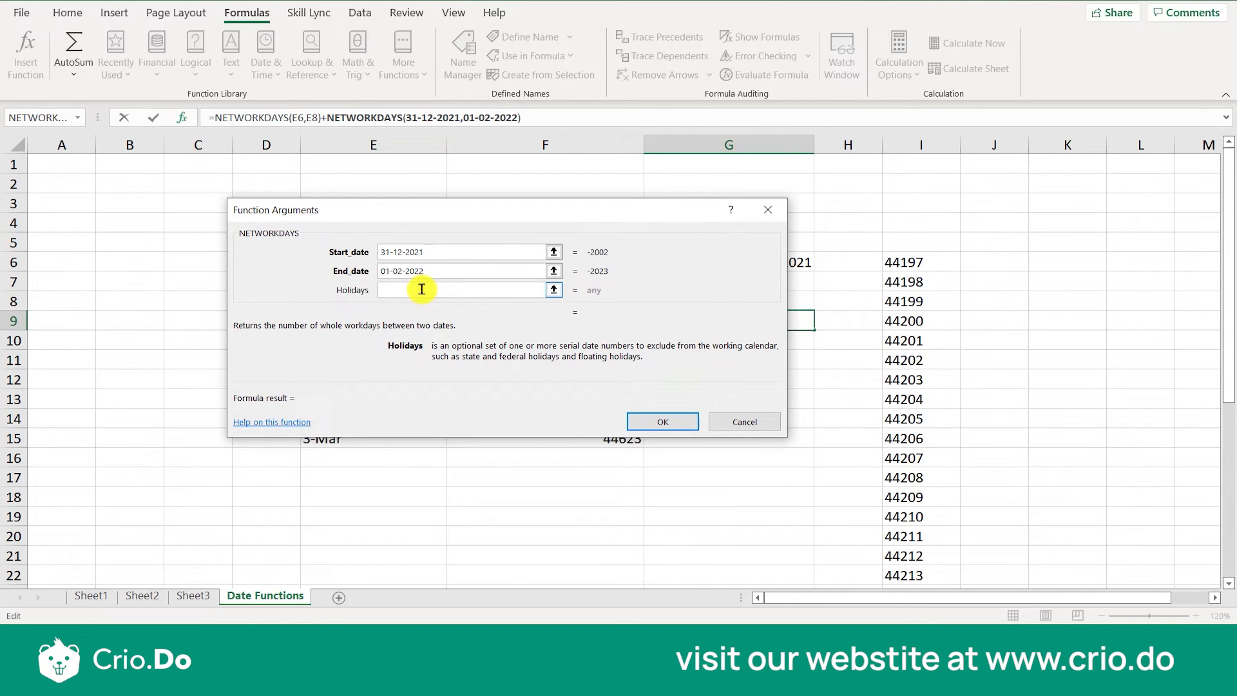
text(44197)
click(664, 425)
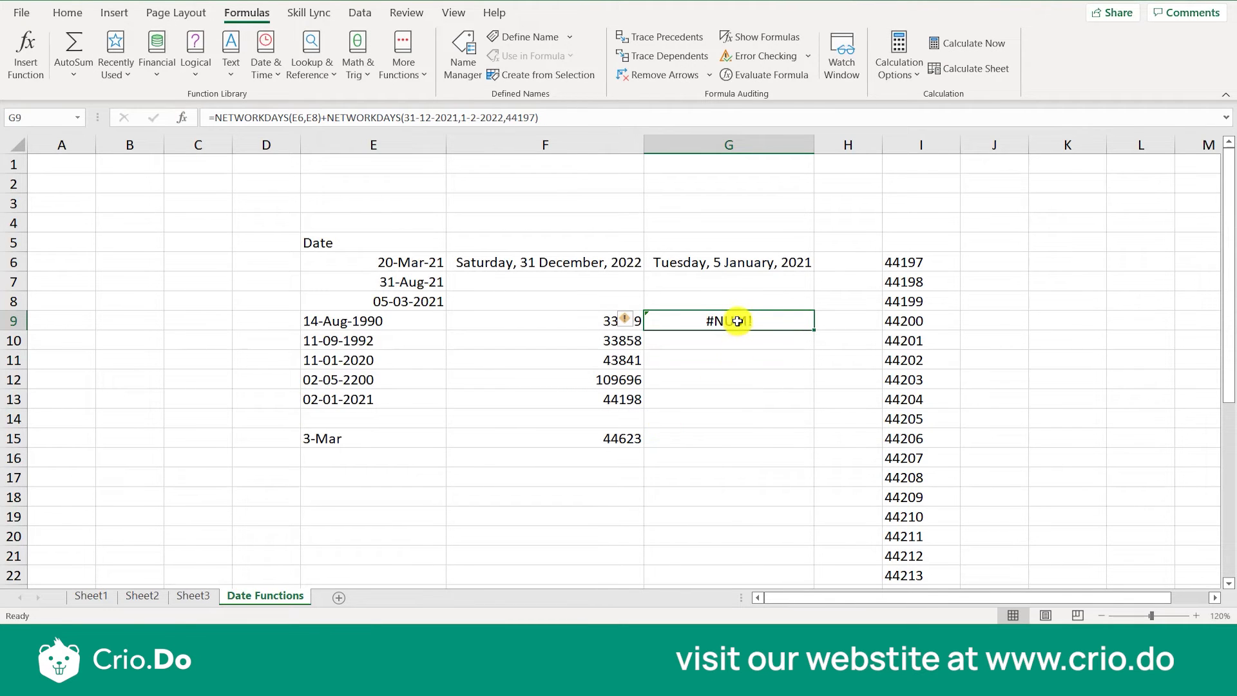
Remove the NETWORKDAYS(E6,E8)+ part from G9's formula, leaving =NETWORKDAYS(31-12-2021,1-2-2022,44197).
double_click(738, 320)
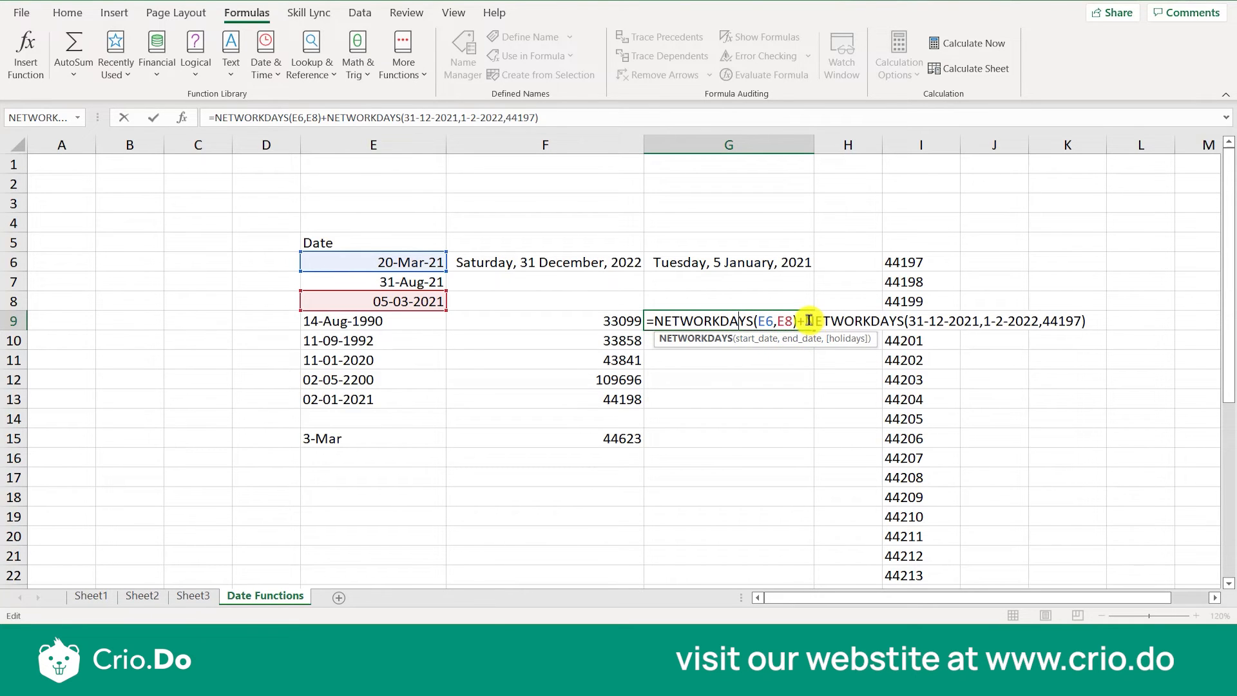
click(808, 320)
key(BackSpace)
key(BackSpace)
key(BackSpace)
key(BackSpace)
key(BackSpace)
key(BackSpace)
key(BackSpace)
key(BackSpace)
key(BackSpace)
key(BackSpace)
key(BackSpace)
key(BackSpace)
key(BackSpace)
key(BackSpace)
key(BackSpace)
key(BackSpace)
key(BackSpace)
key(BackSpace)
key(BackSpace)
key(BackSpace)
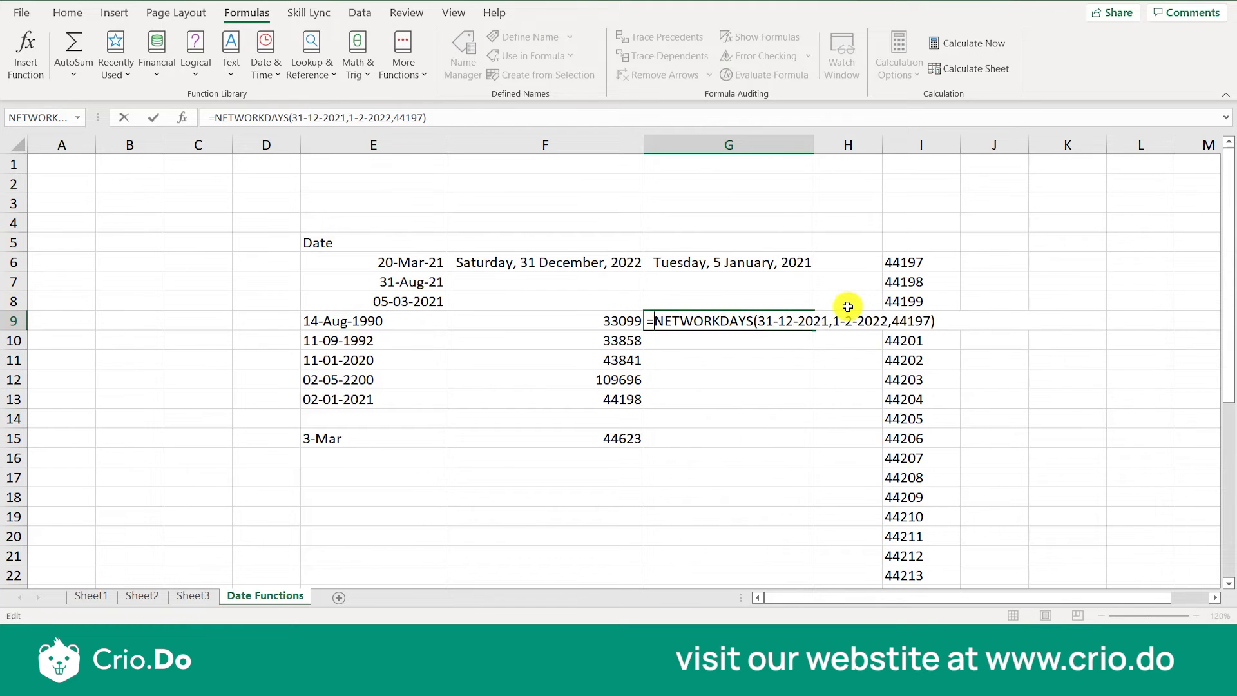
text(=)
key(ctrl+Return)
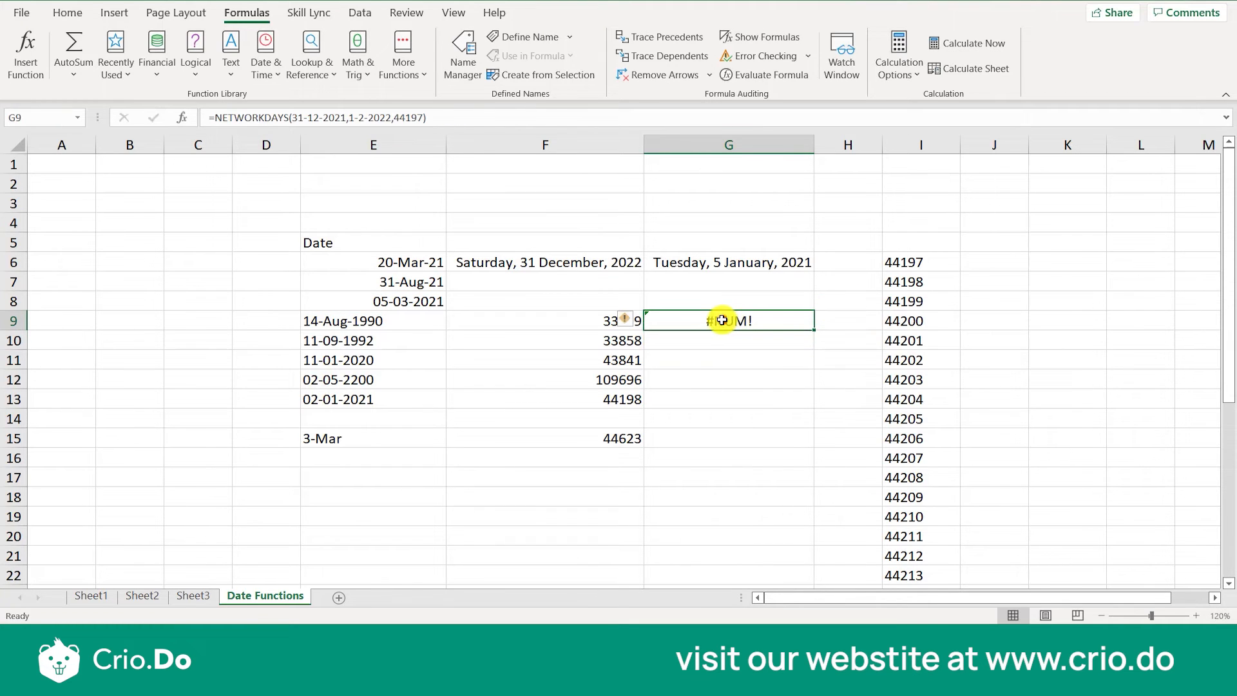
Drop the holidays argument from G9's formula, giving =NETWORKDAYS(31-12-2021,1-2-2022).
double_click(758, 322)
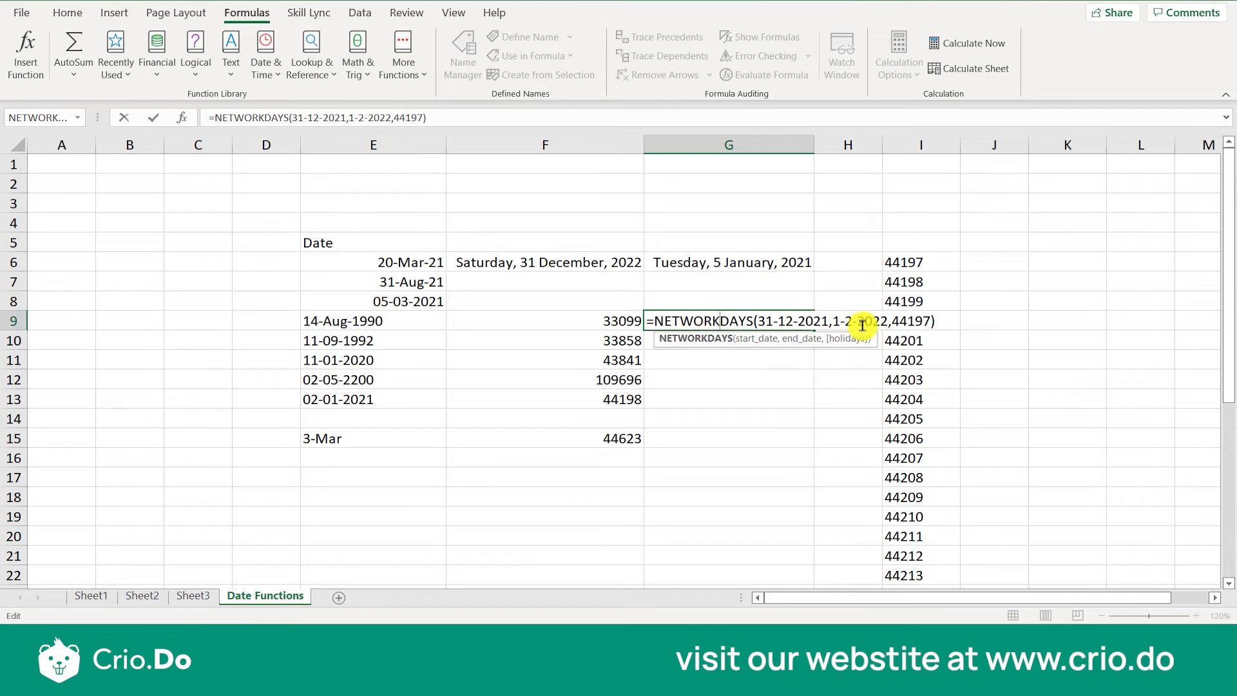
drag(891, 322, 931, 321)
key(BackSpace)
key(BackSpace)
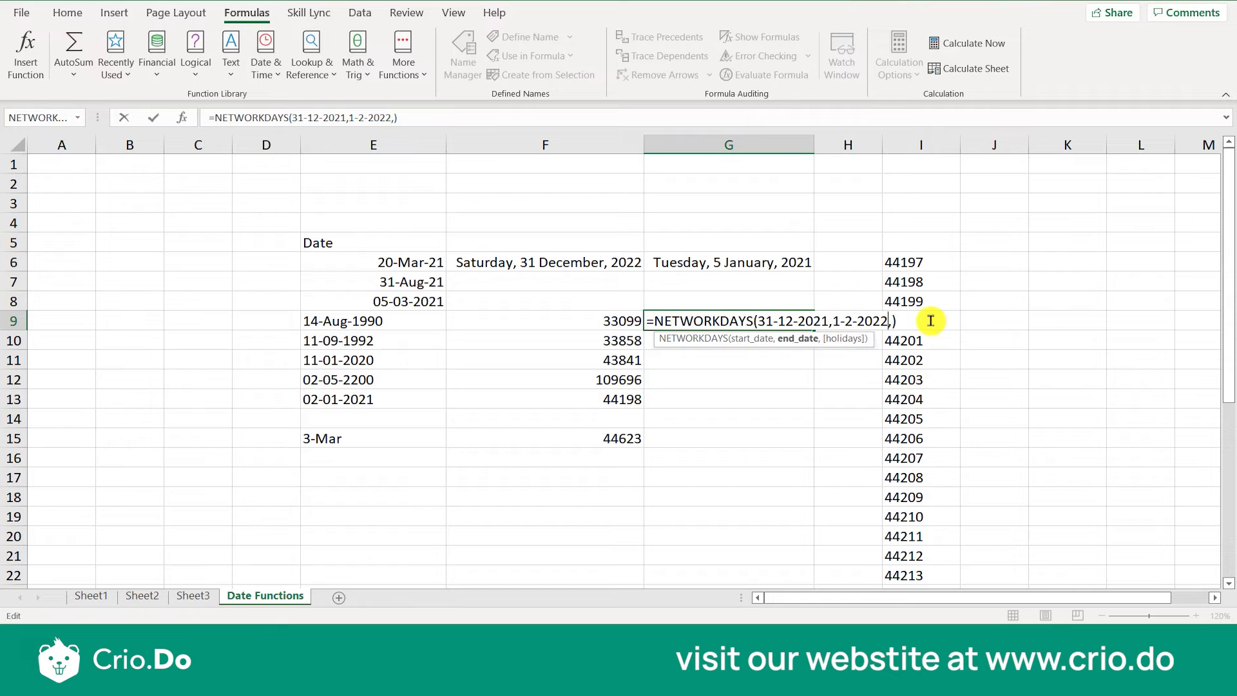
key(Return)
click(725, 320)
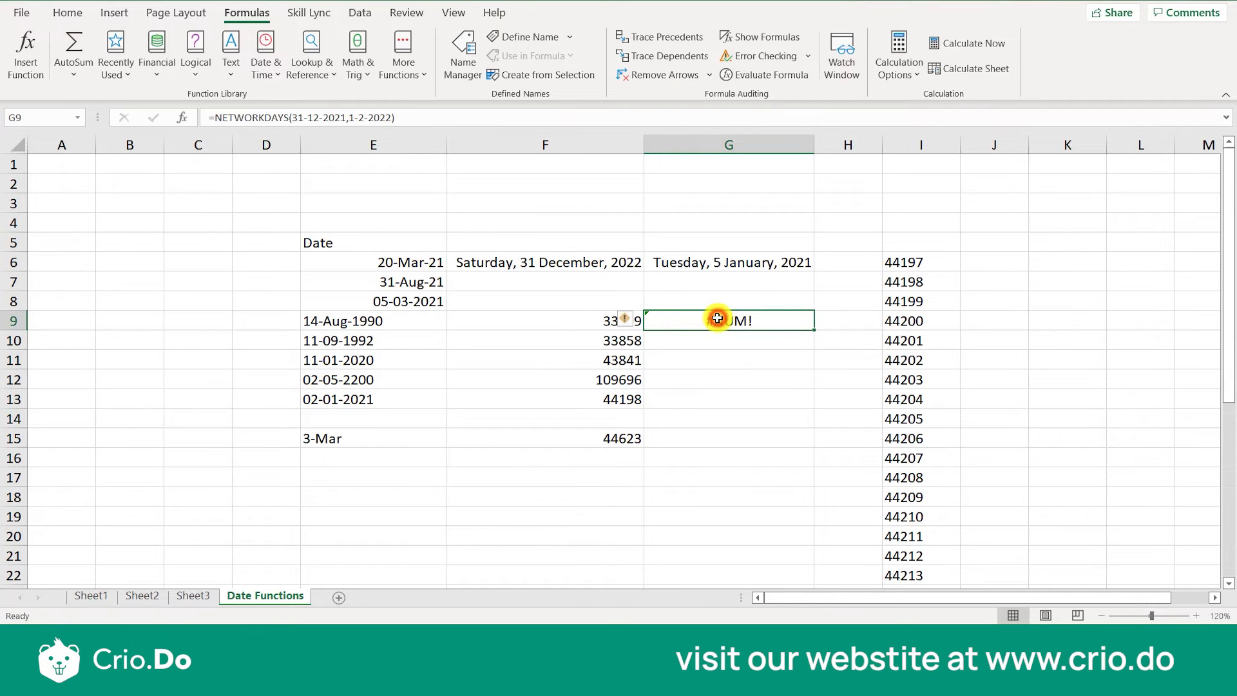
Delete the entire NETWORKDAYS formula from G9.
double_click(726, 320)
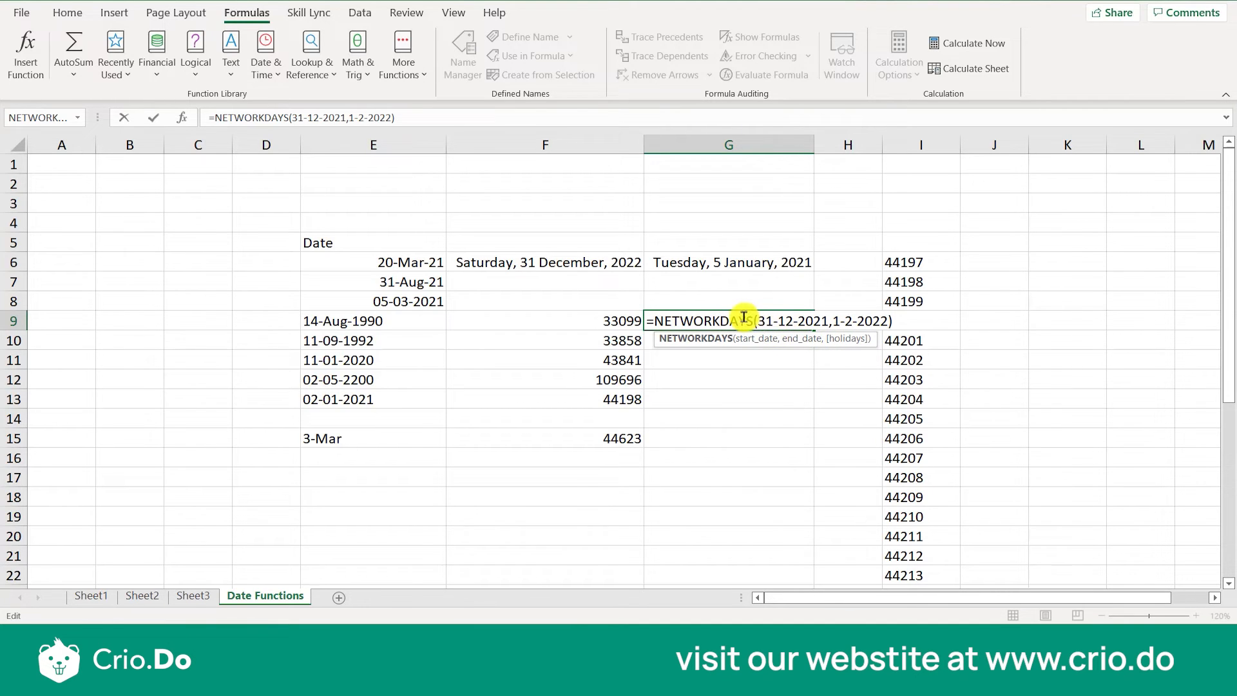
double_click(676, 320)
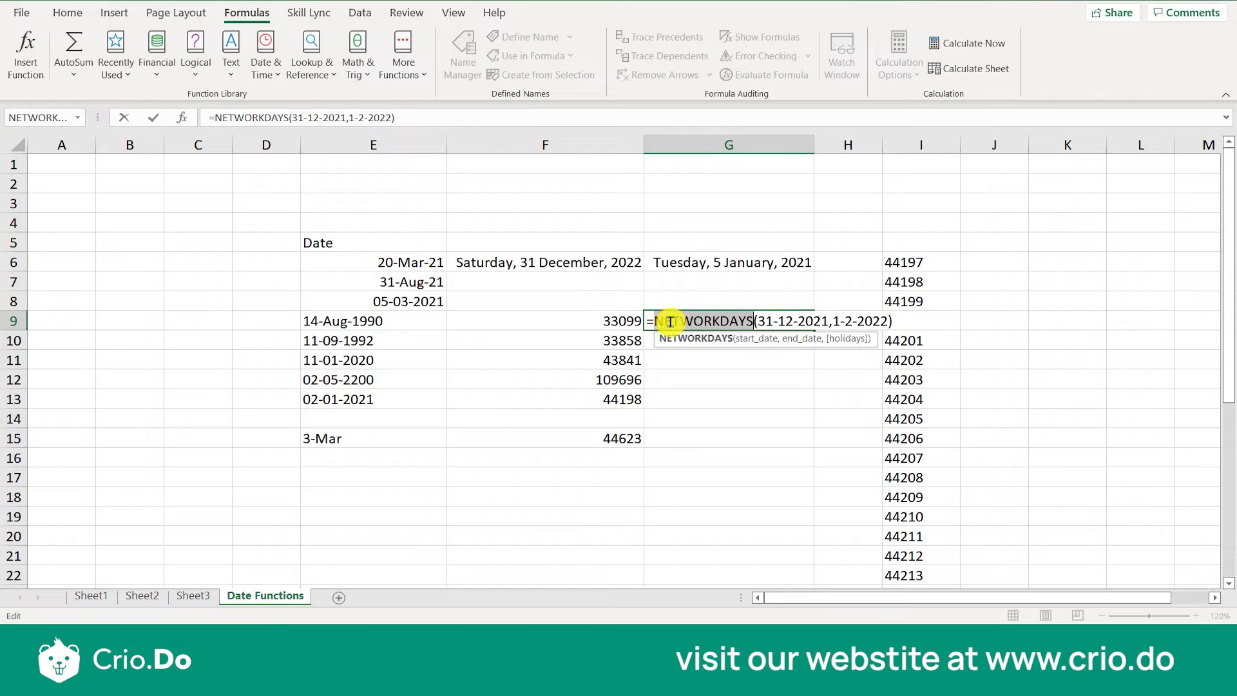
key(Delete)
key(Delete)
key(Delete)
key(Delete)
key(Delete)
key(Delete)
key(Delete)
key(Delete)
key(Delete)
key(Delete)
key(Delete)
key(Delete)
key(Delete)
key(Delete)
key(Delete)
key(Delete)
key(Delete)
key(Delete)
key(Delete)
key(Delete)
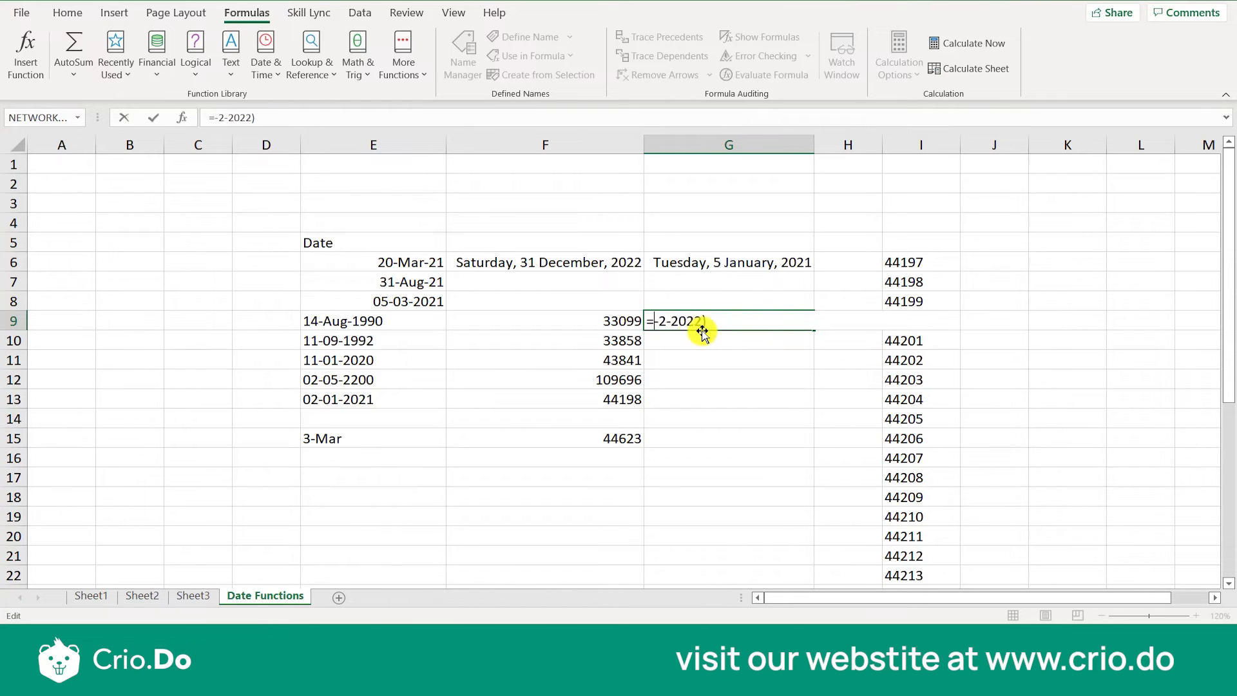
key(BackSpace)
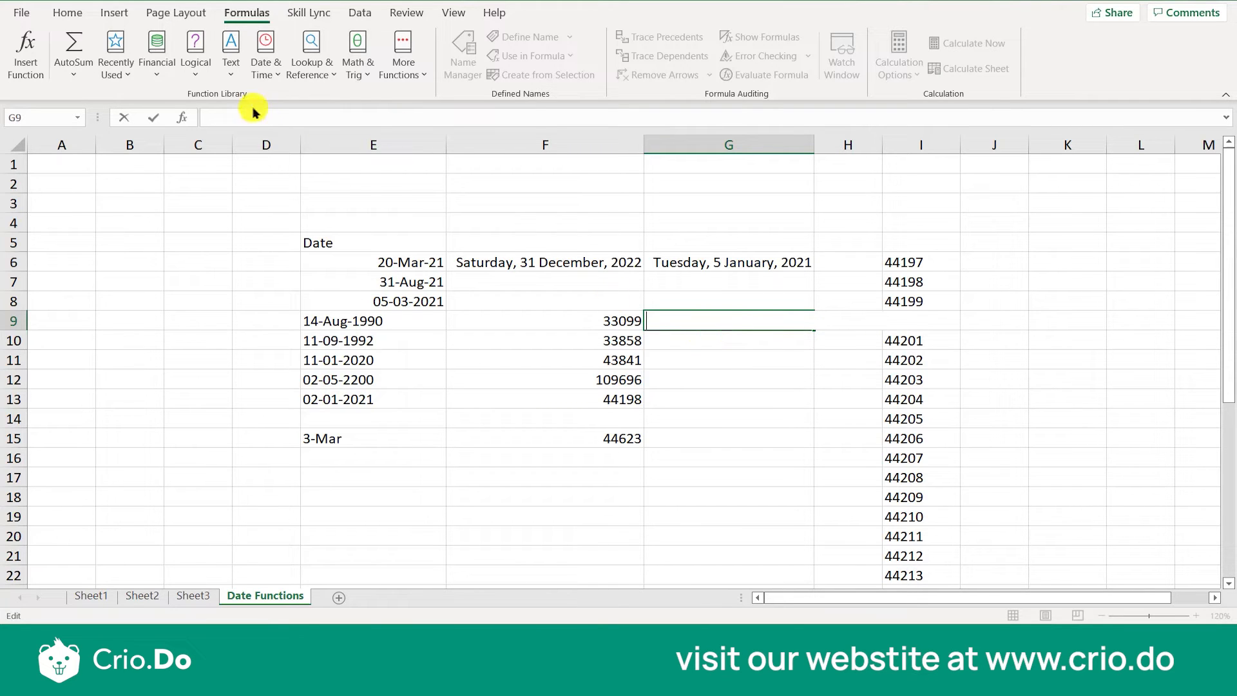
Insert NETWORKDAYS in G9 with start date "31-dec-2021" and end date "01-feb-2022", leaving holidays empty.
click(311, 61)
click(266, 64)
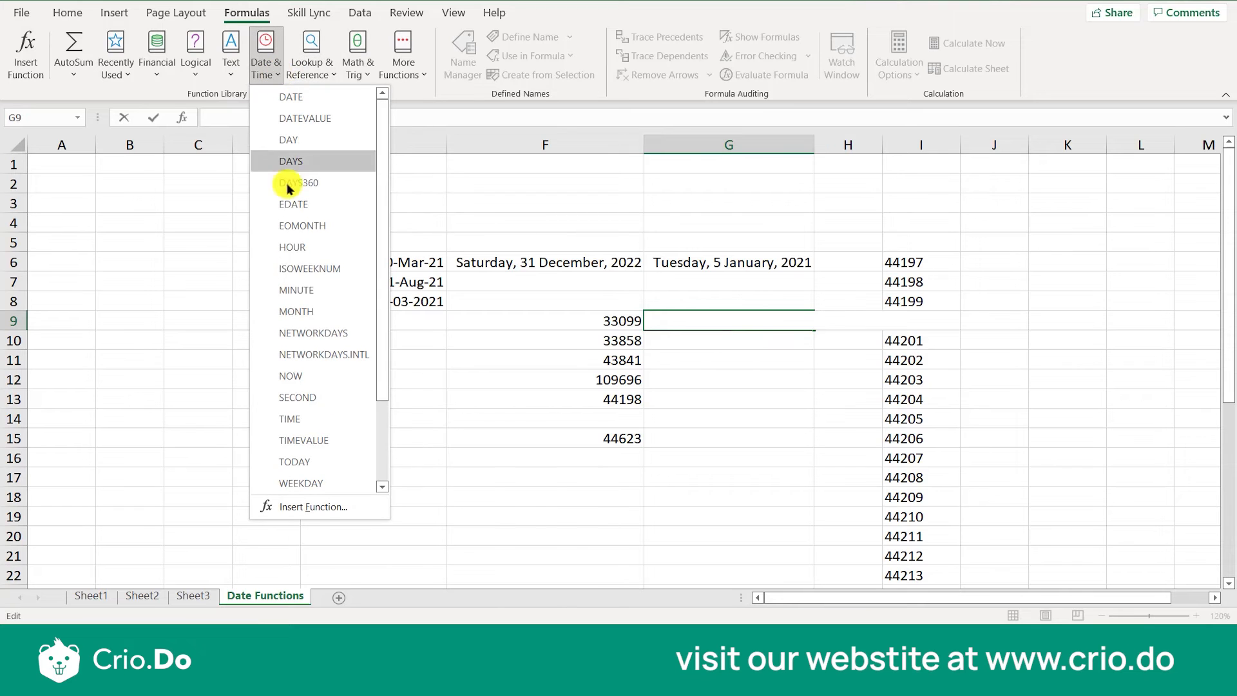
click(322, 334)
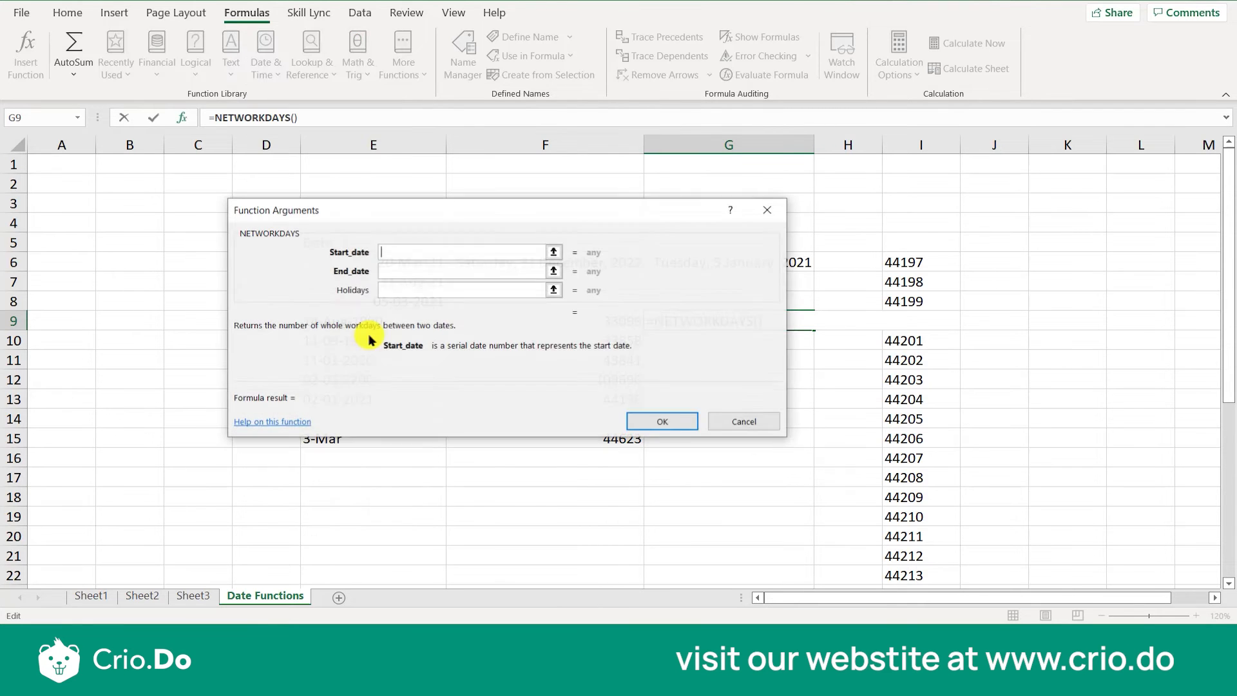
text(31-)
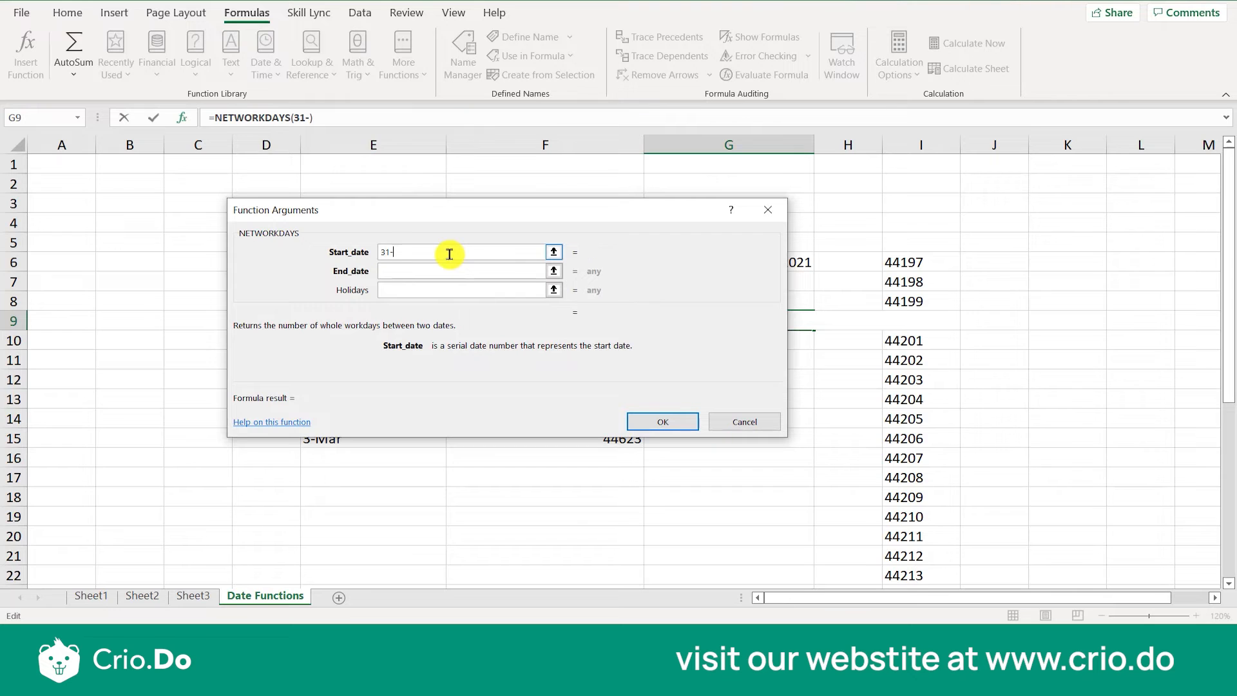
text(dec-2021)
click(446, 269)
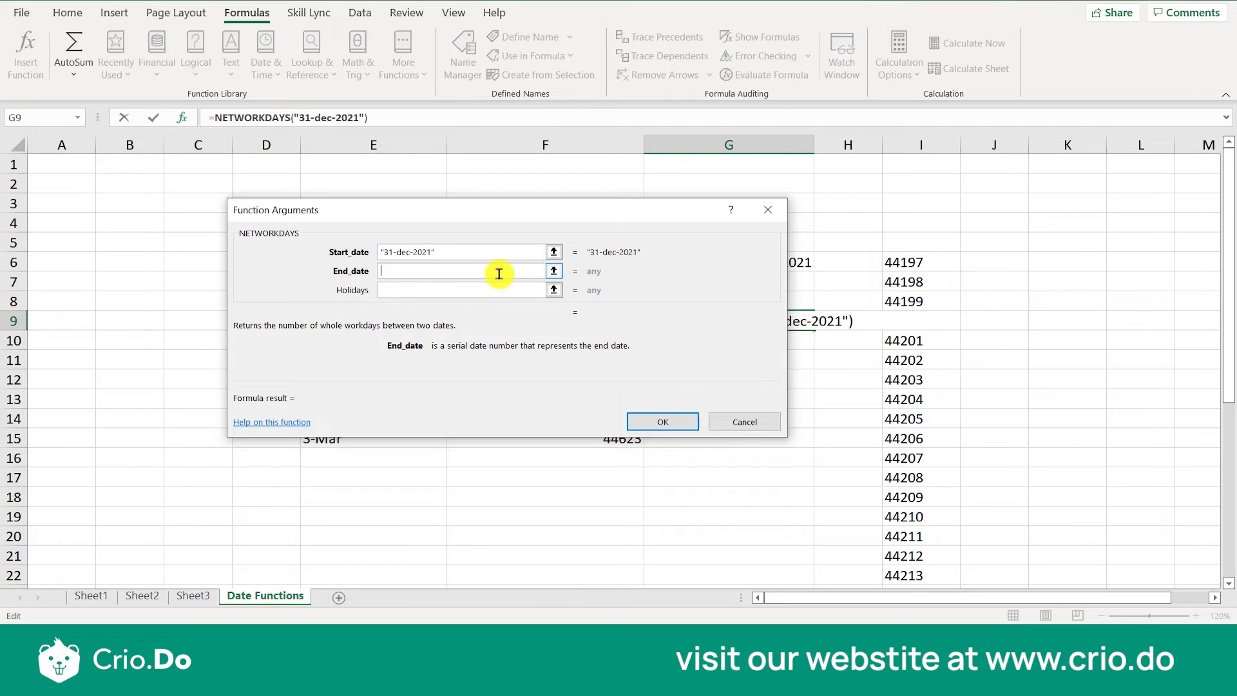
text(01-feb)
text(022)
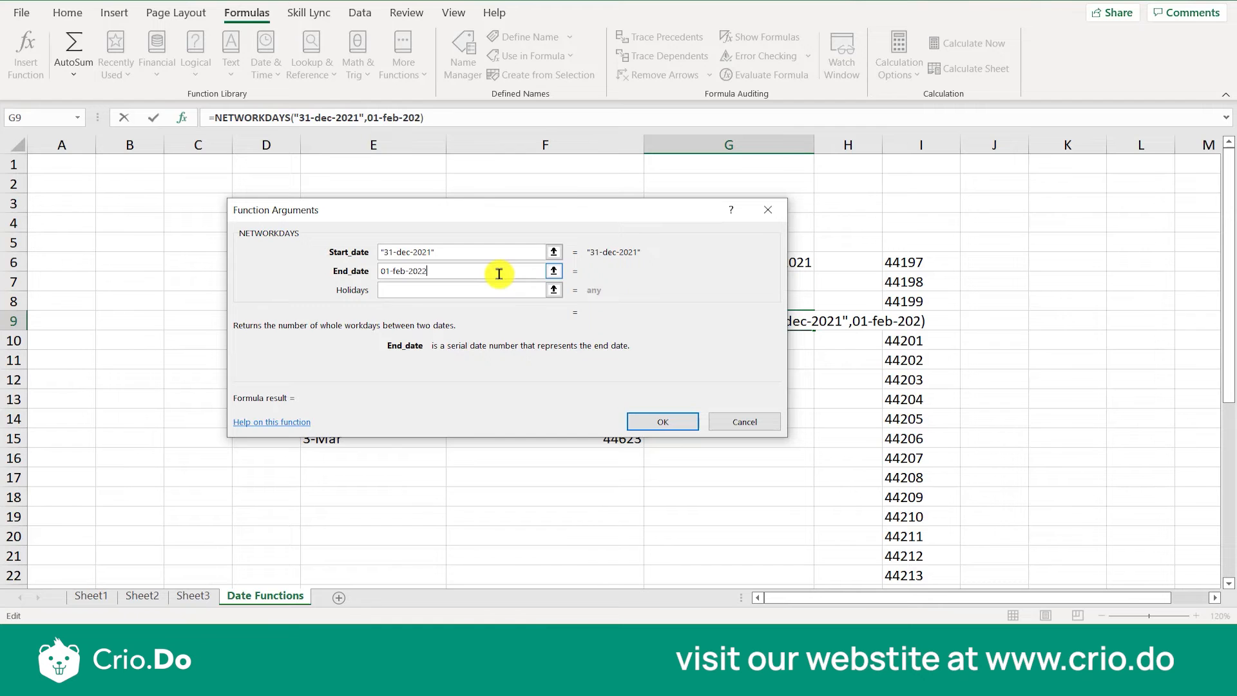
click(649, 420)
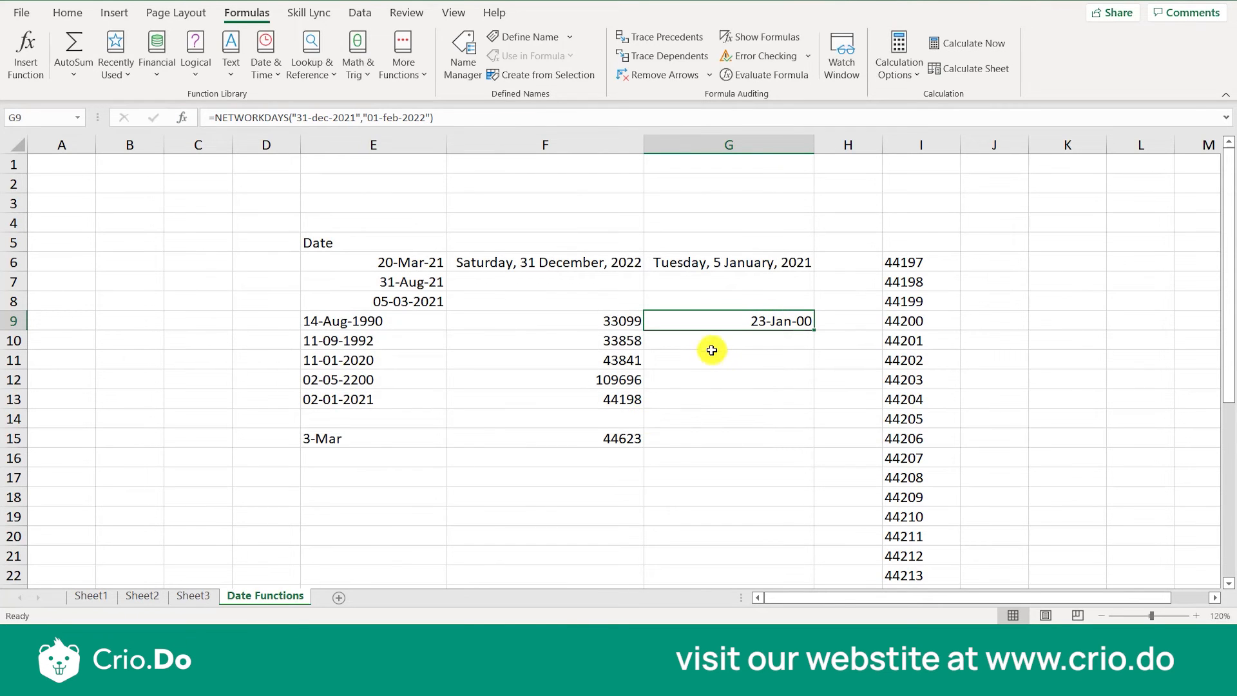
Format the NETWORKDAYS result in G9 as a Number with 0 decimal places.
double_click(737, 319)
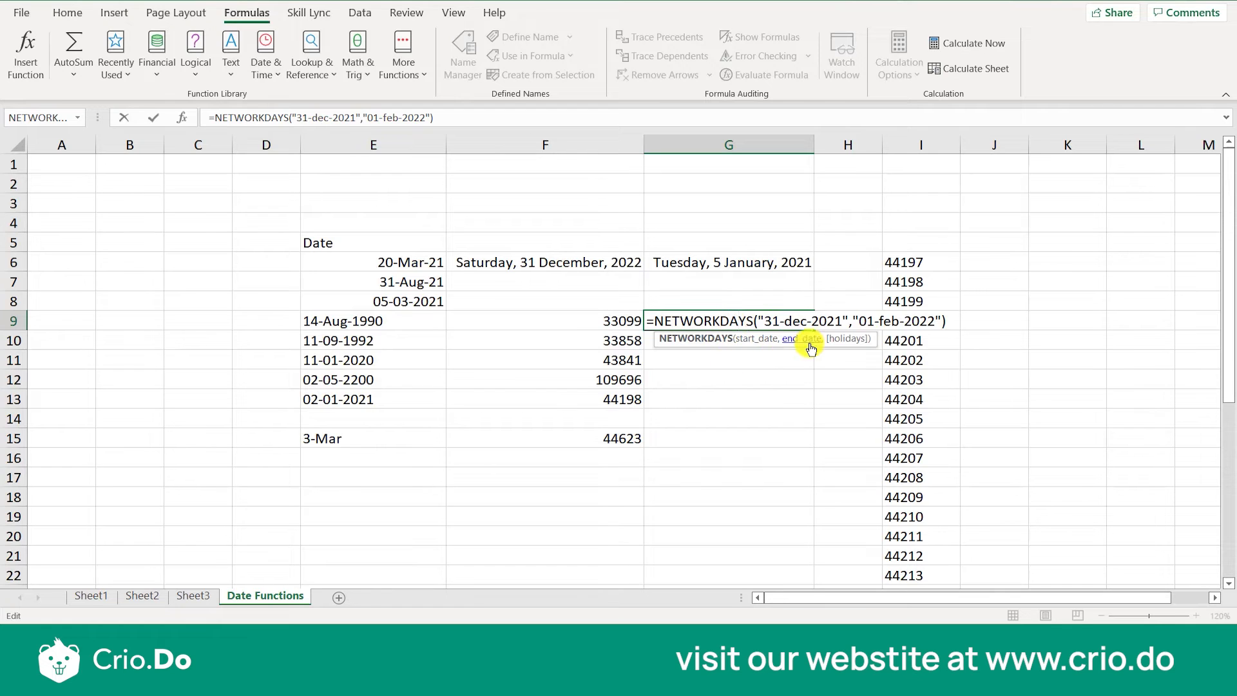
key(Return)
click(779, 322)
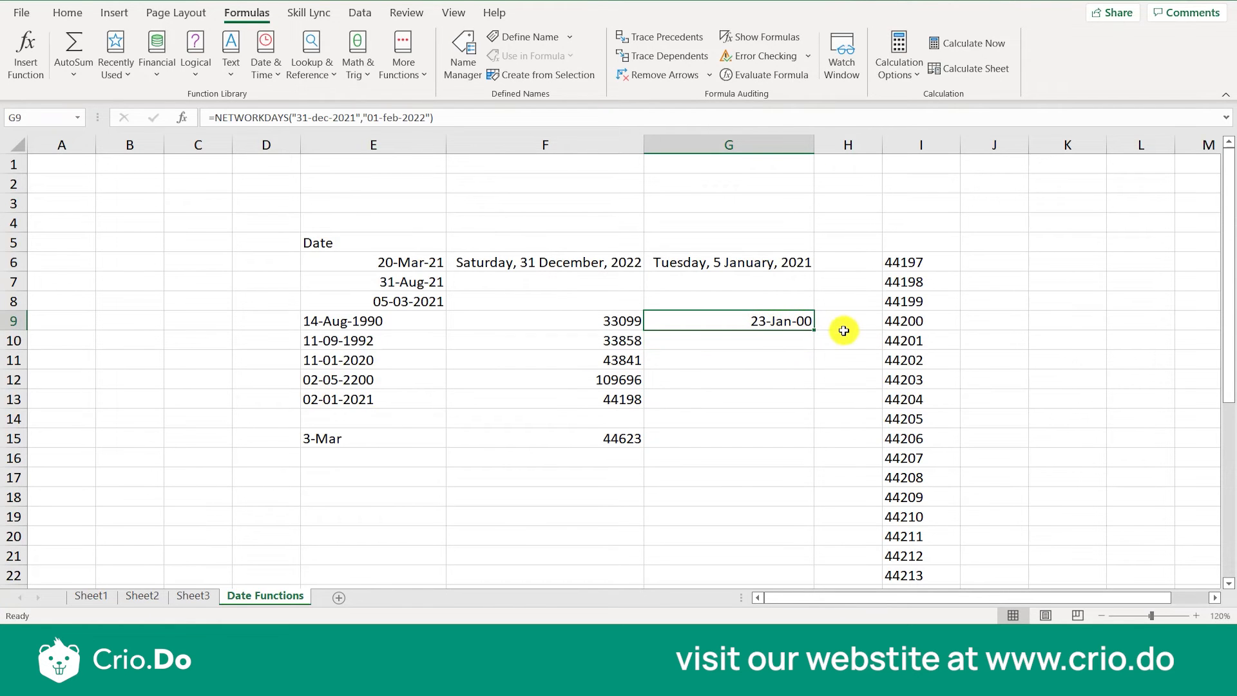
right_click(721, 322)
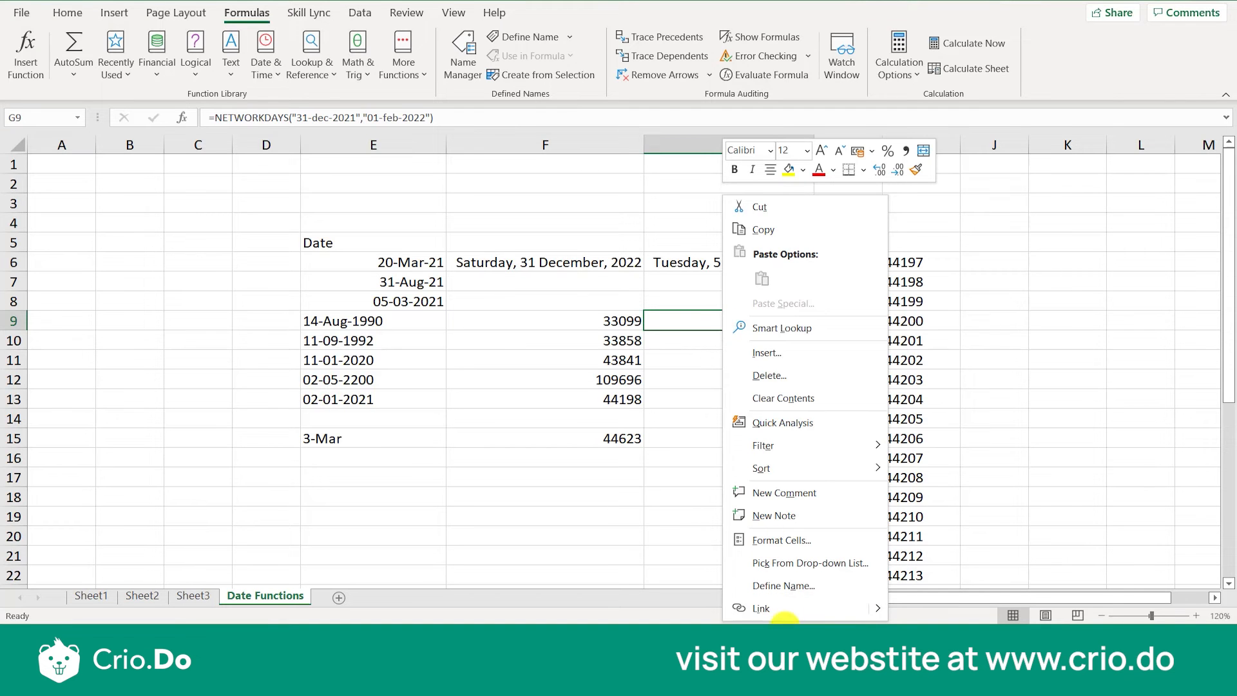
click(773, 543)
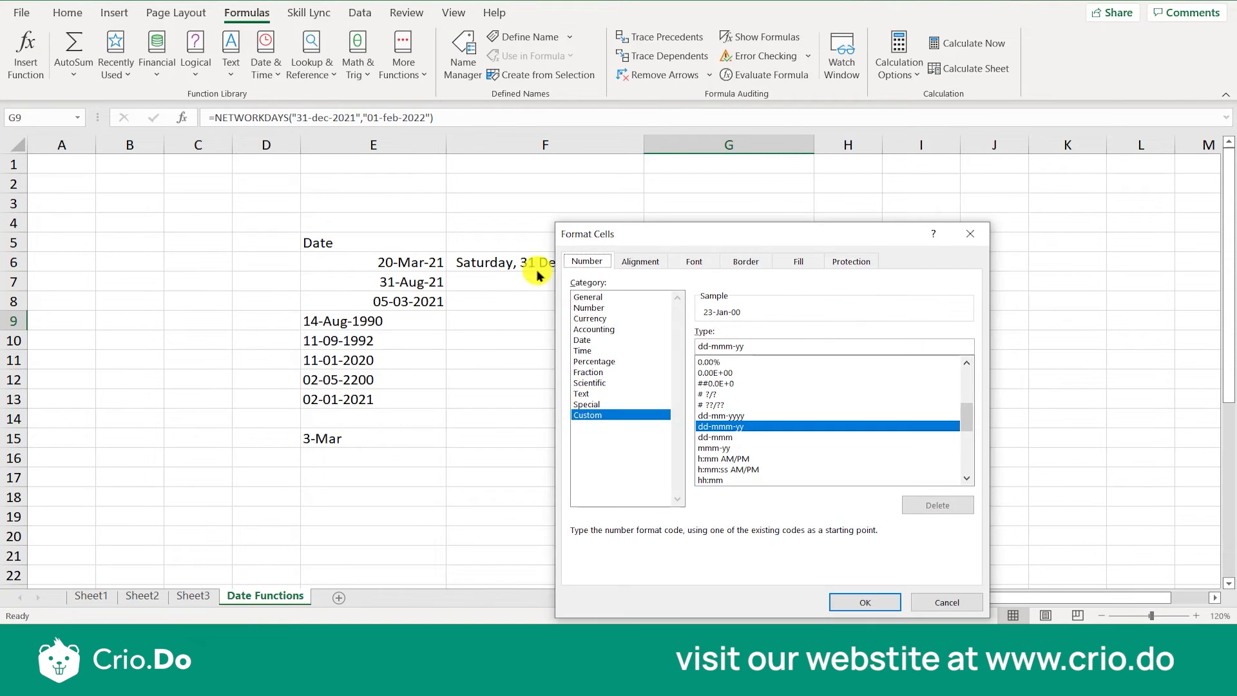
click(587, 308)
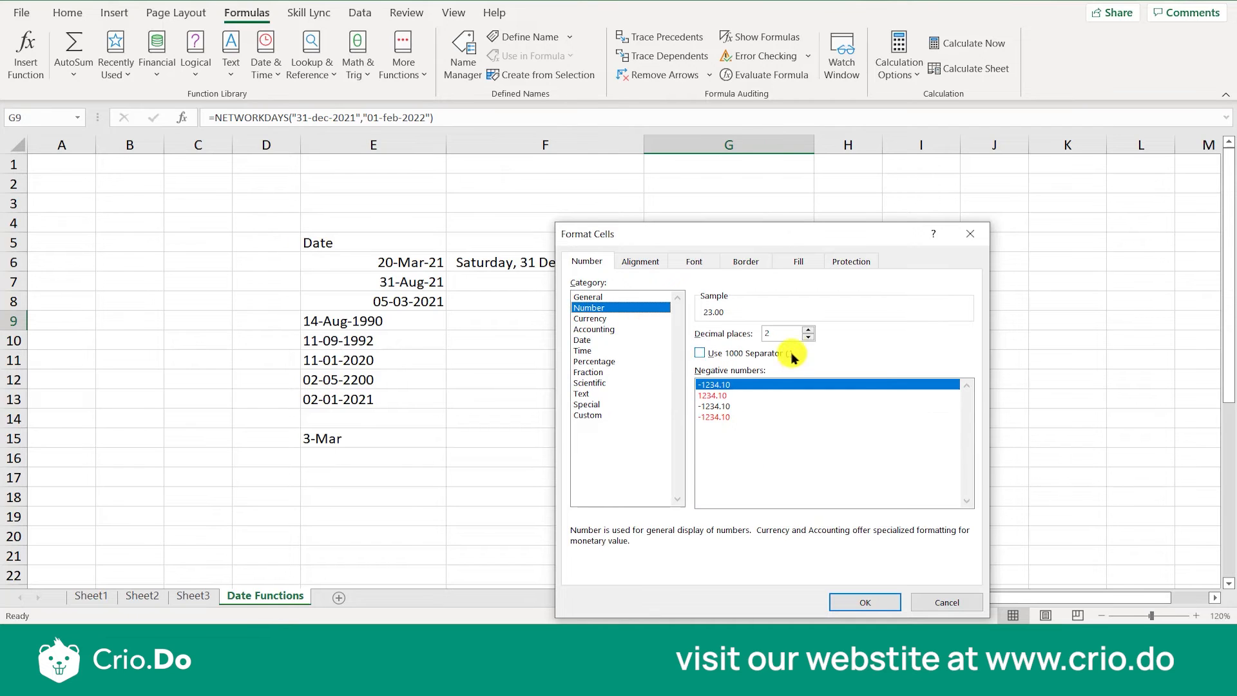
click(808, 337)
click(808, 337)
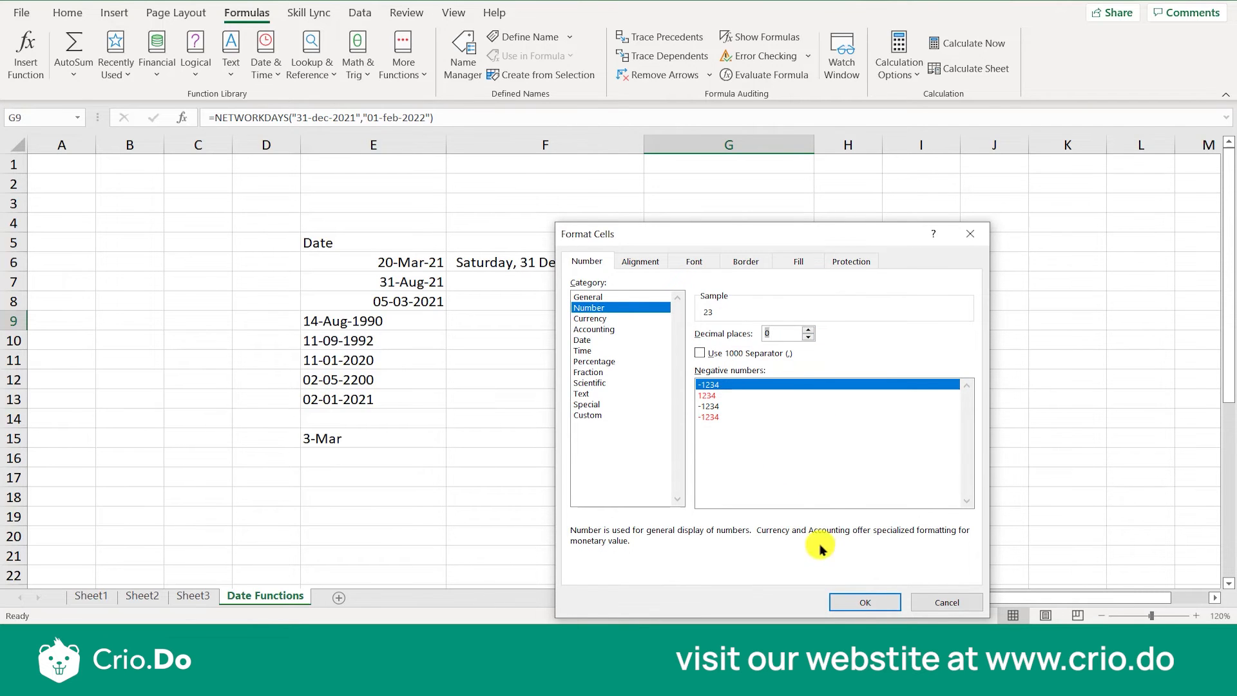
click(861, 601)
click(748, 441)
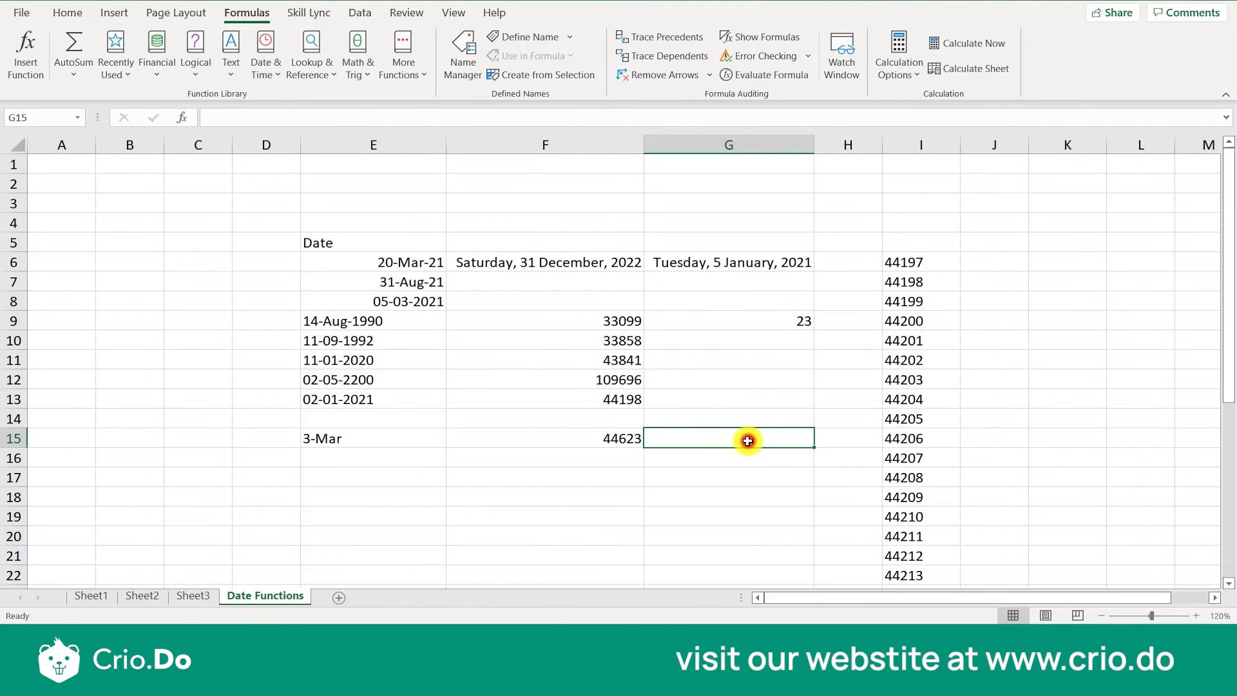
Clear the NETWORKDAYS formula from cell G9.
click(771, 320)
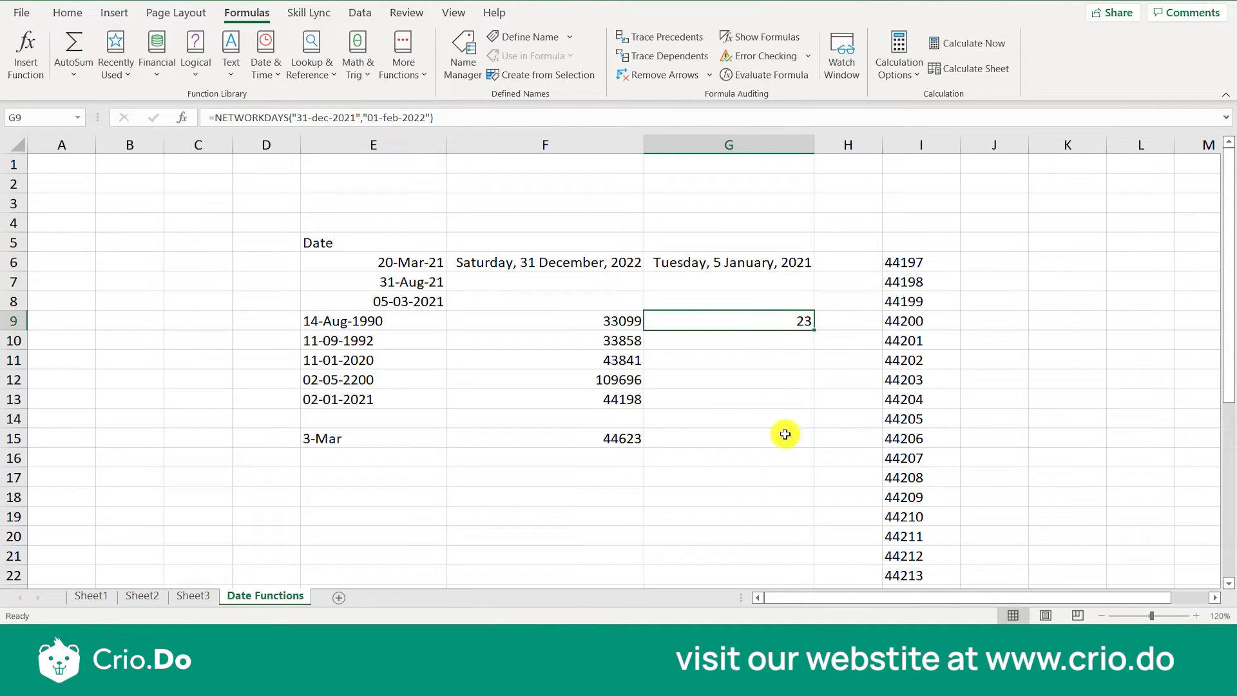
key(Delete)
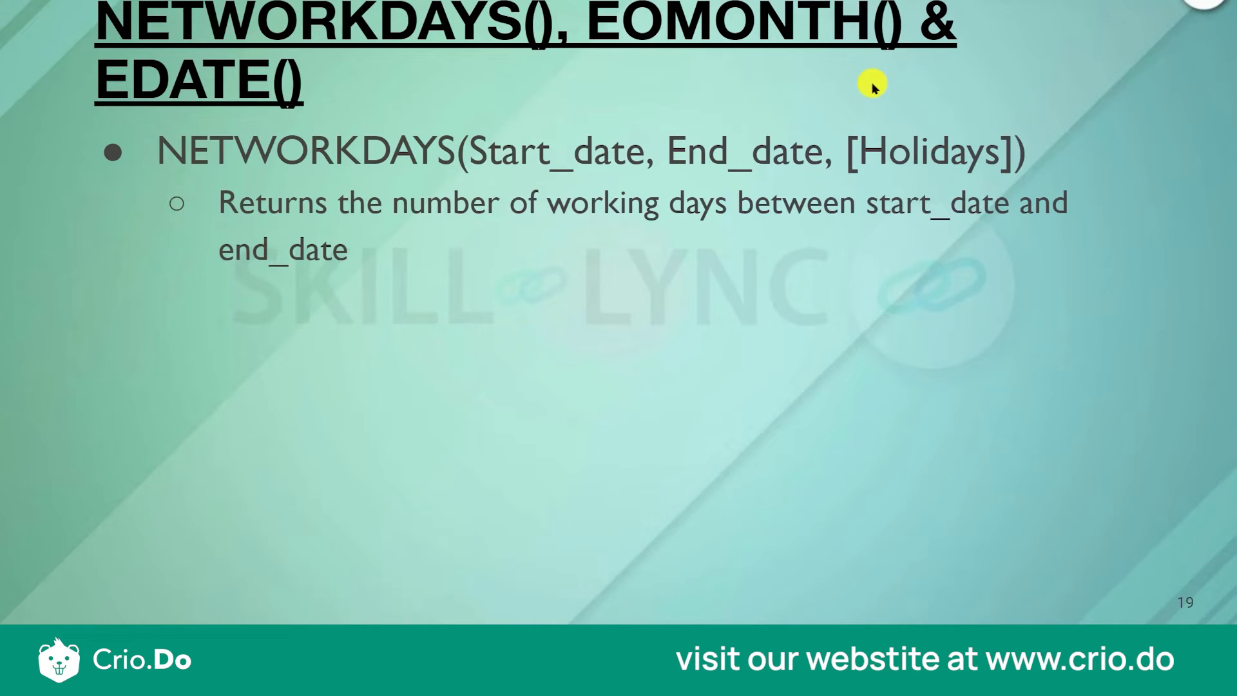
key(Right)
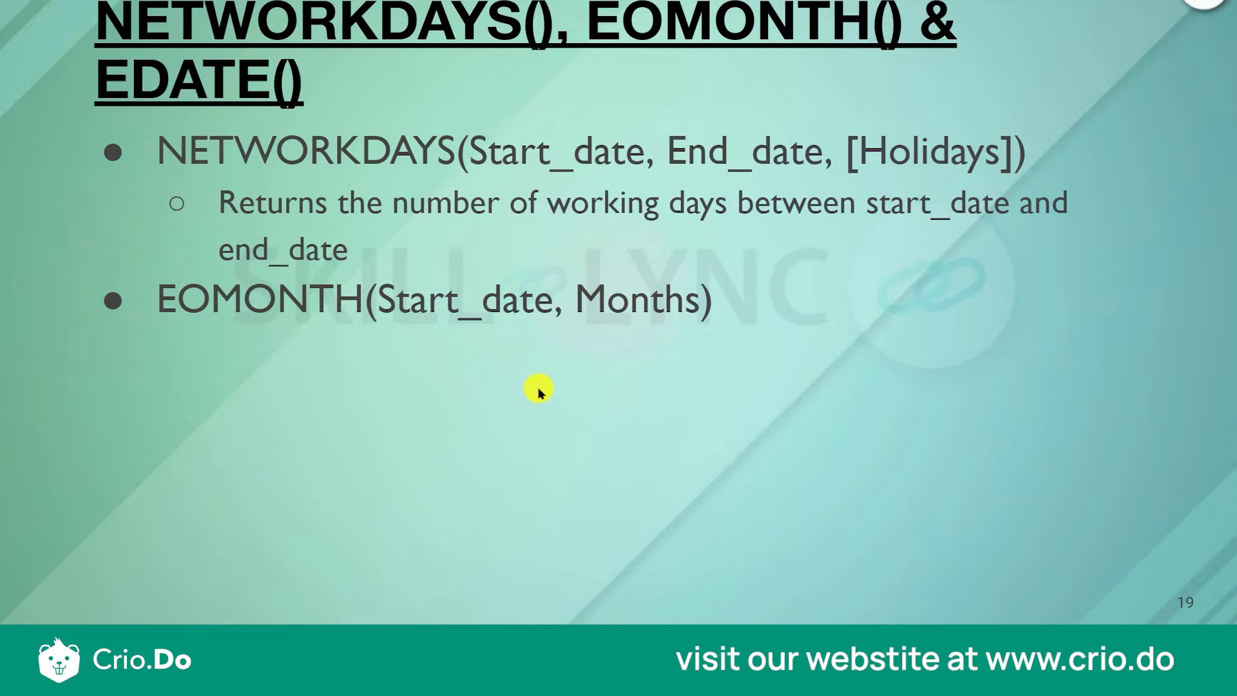
key(Right)
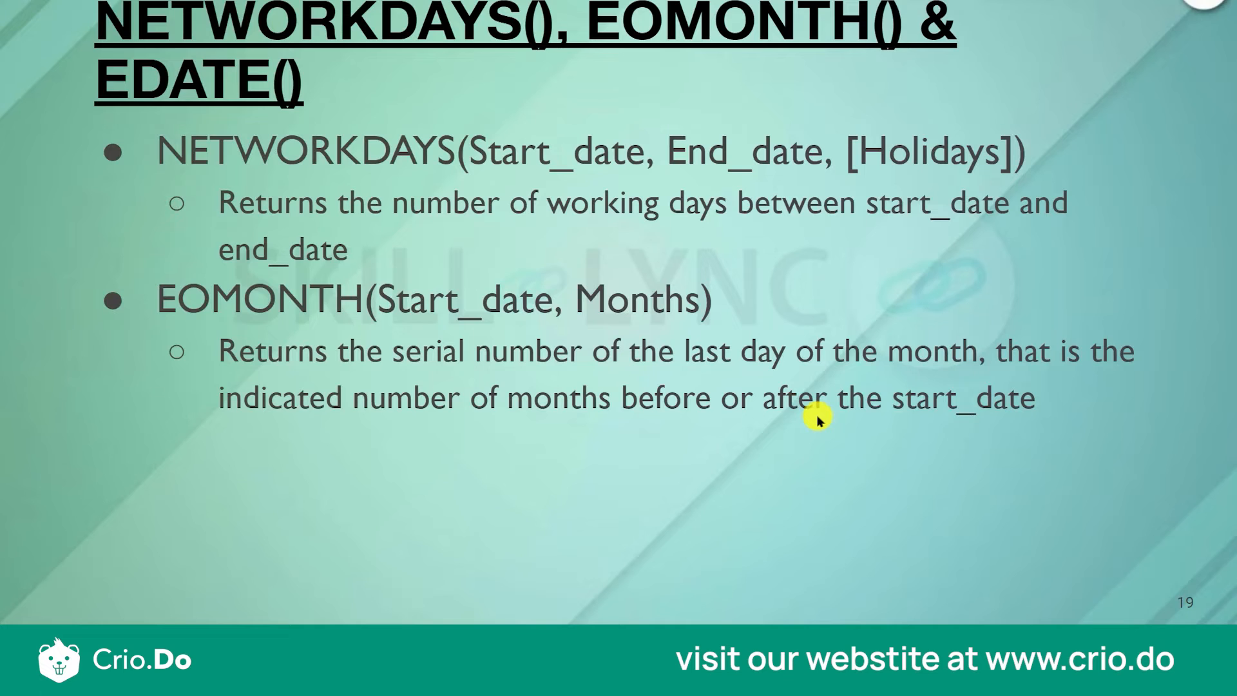
key(alt+Tab)
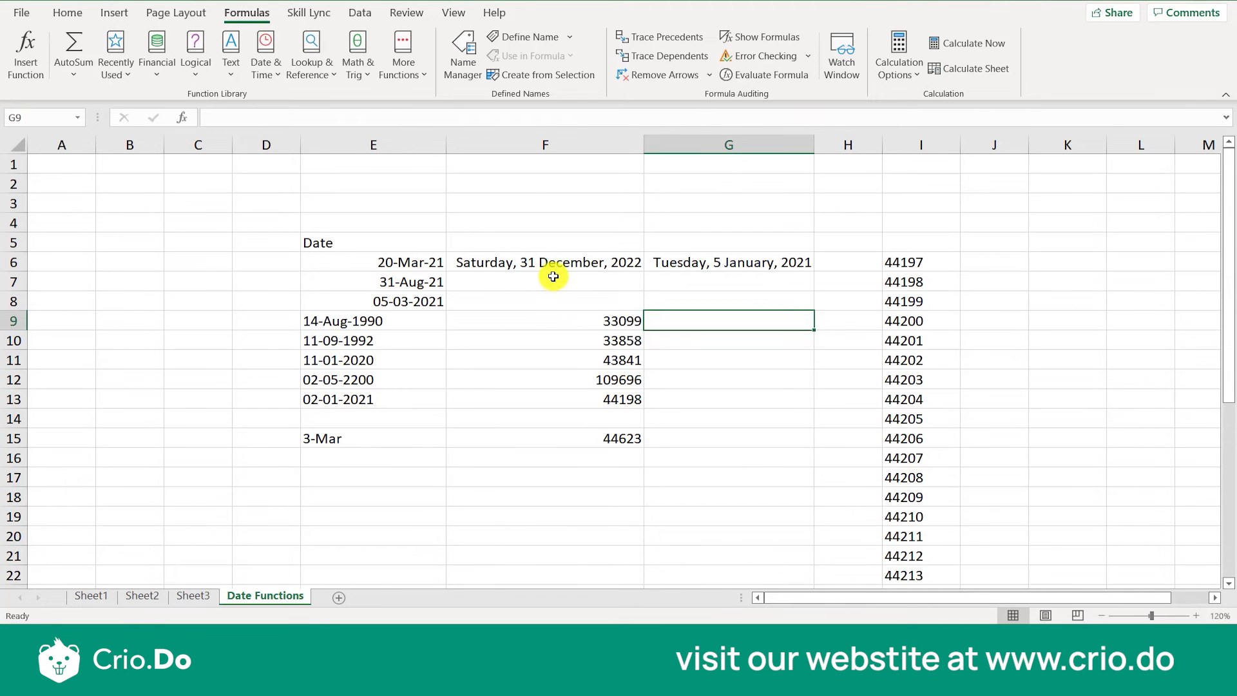
Enter =EOMONTH(E6,2) in G8 to get the last day of the month two months after the date in E6.
click(554, 272)
click(712, 323)
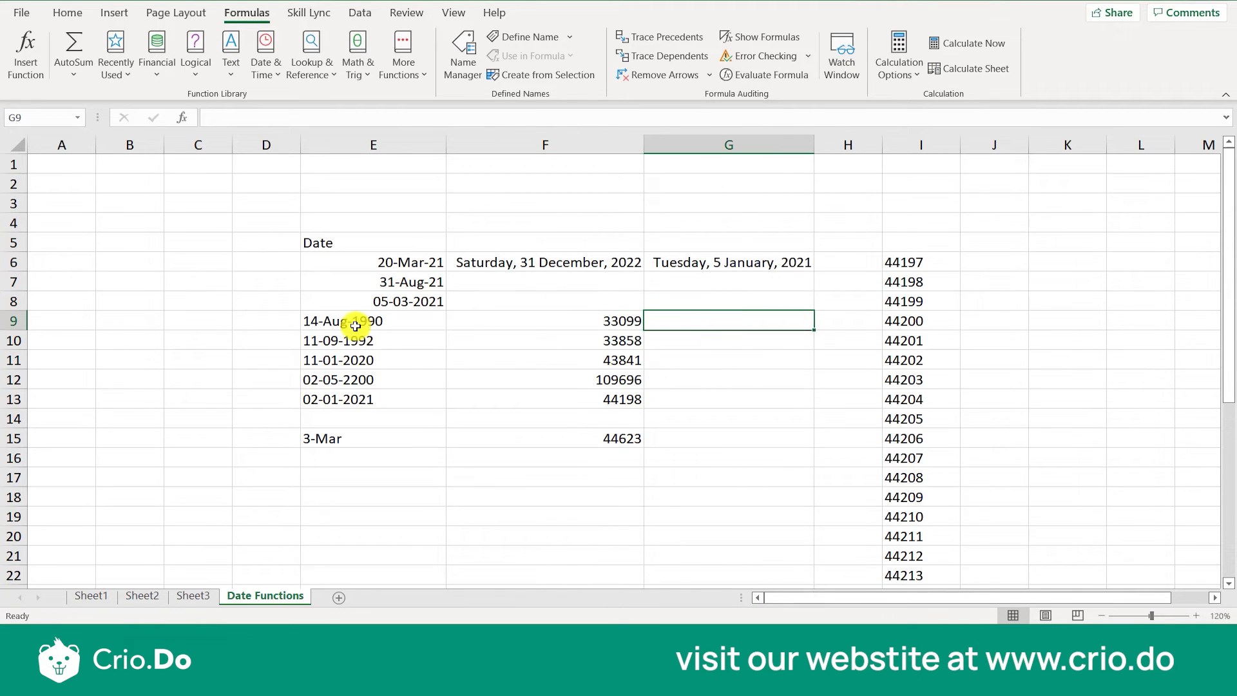
click(745, 299)
text(=EMO)
key(BackSpace)
key(BackSpace)
text(OMO)
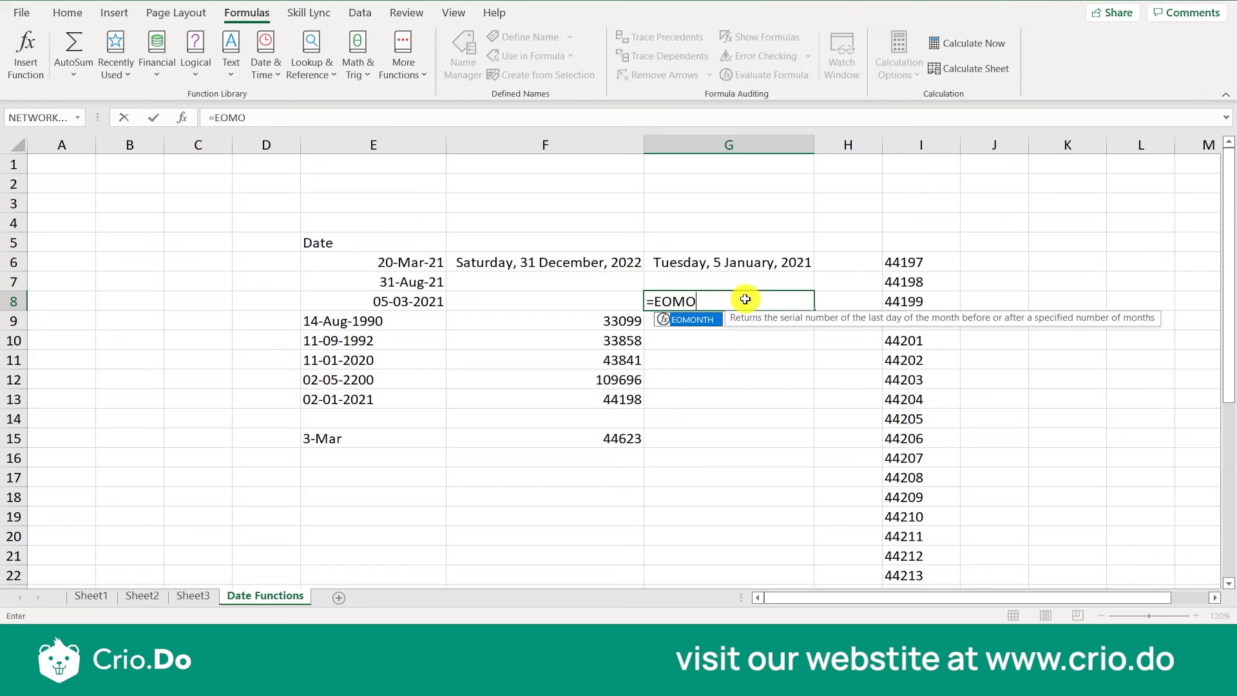
text(NTH()
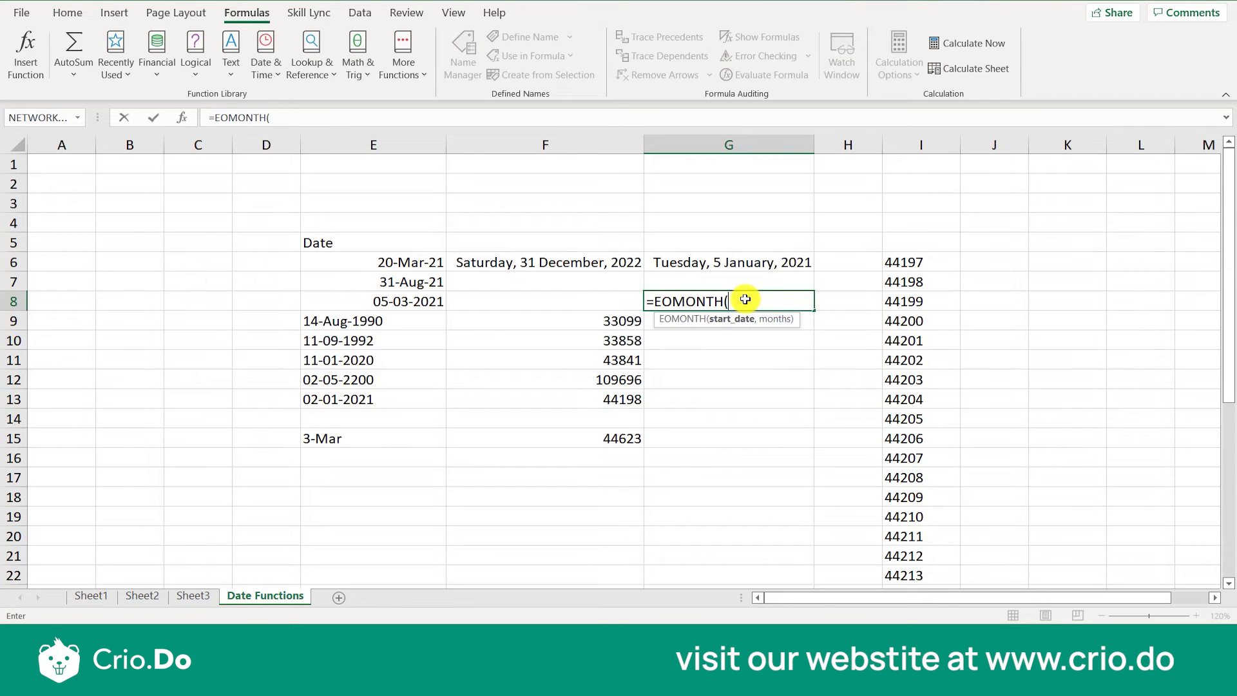
click(423, 264)
text(,)
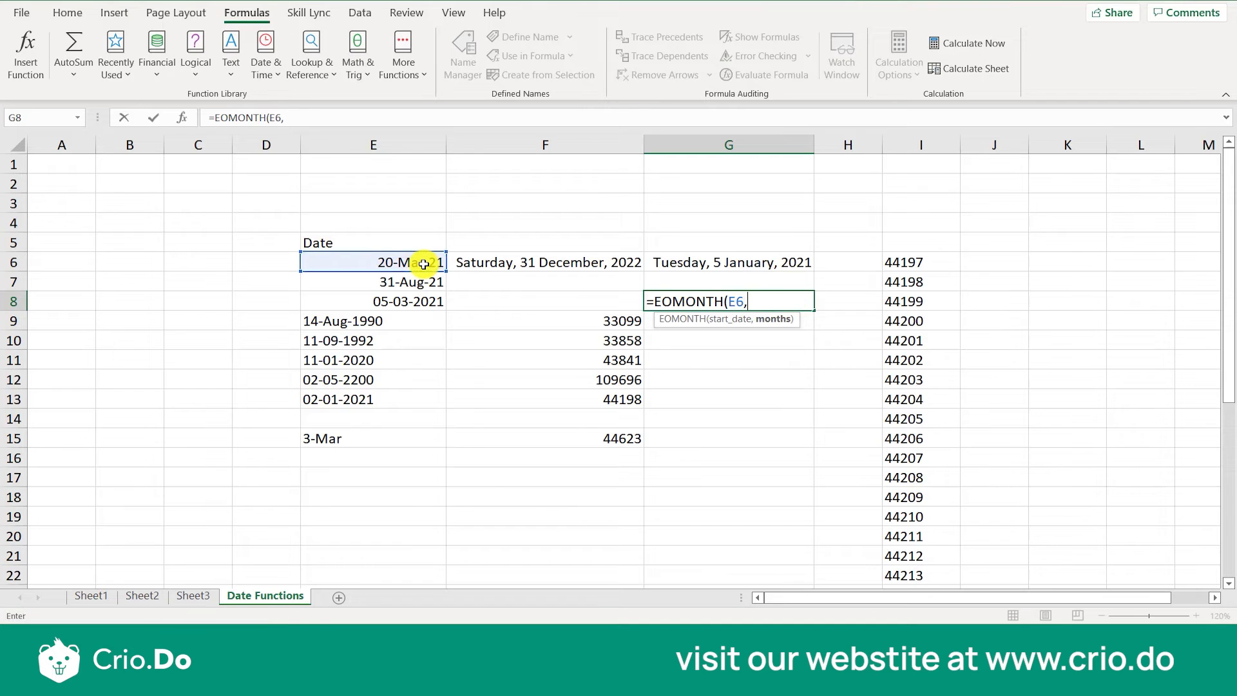
text(2))
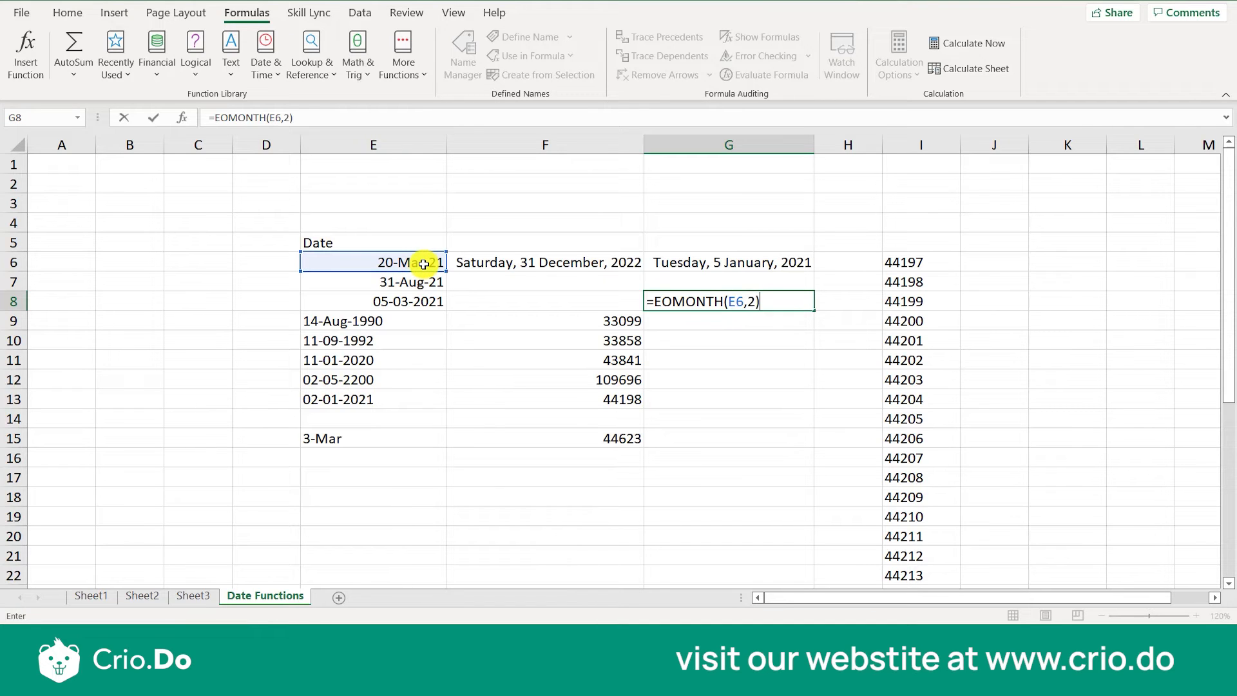
key(Return)
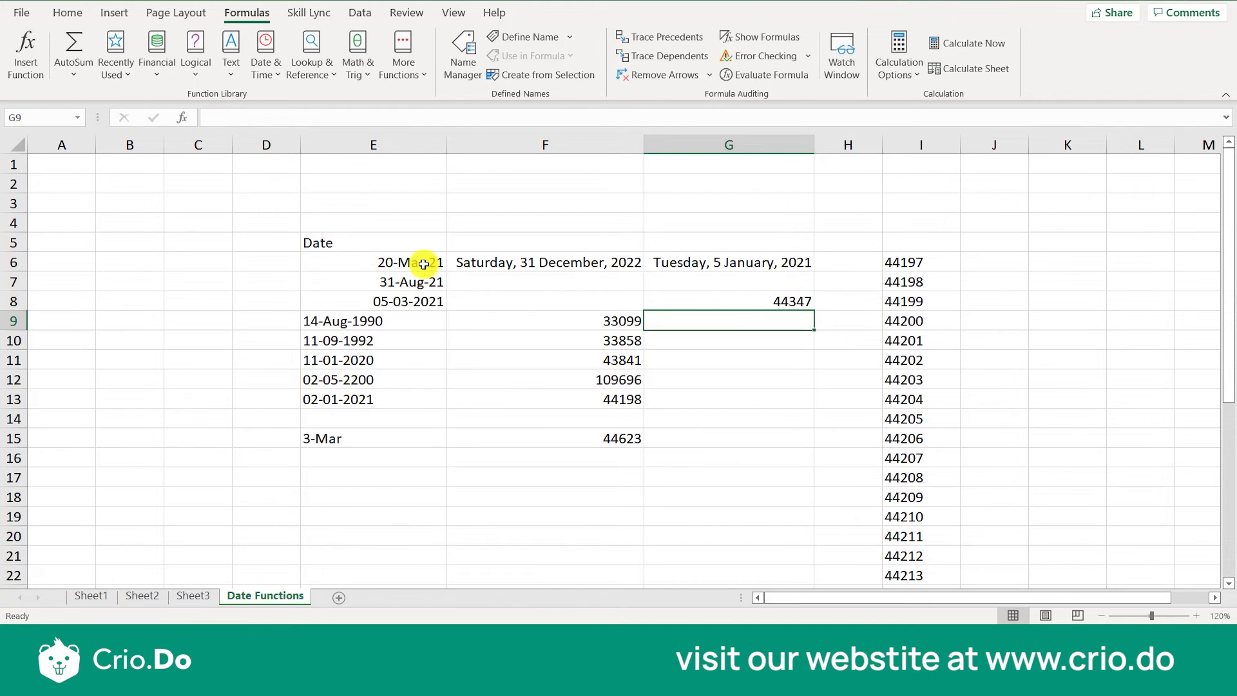
Copy the long date formatting of G6 onto the EOMONTH result in G8.
click(745, 301)
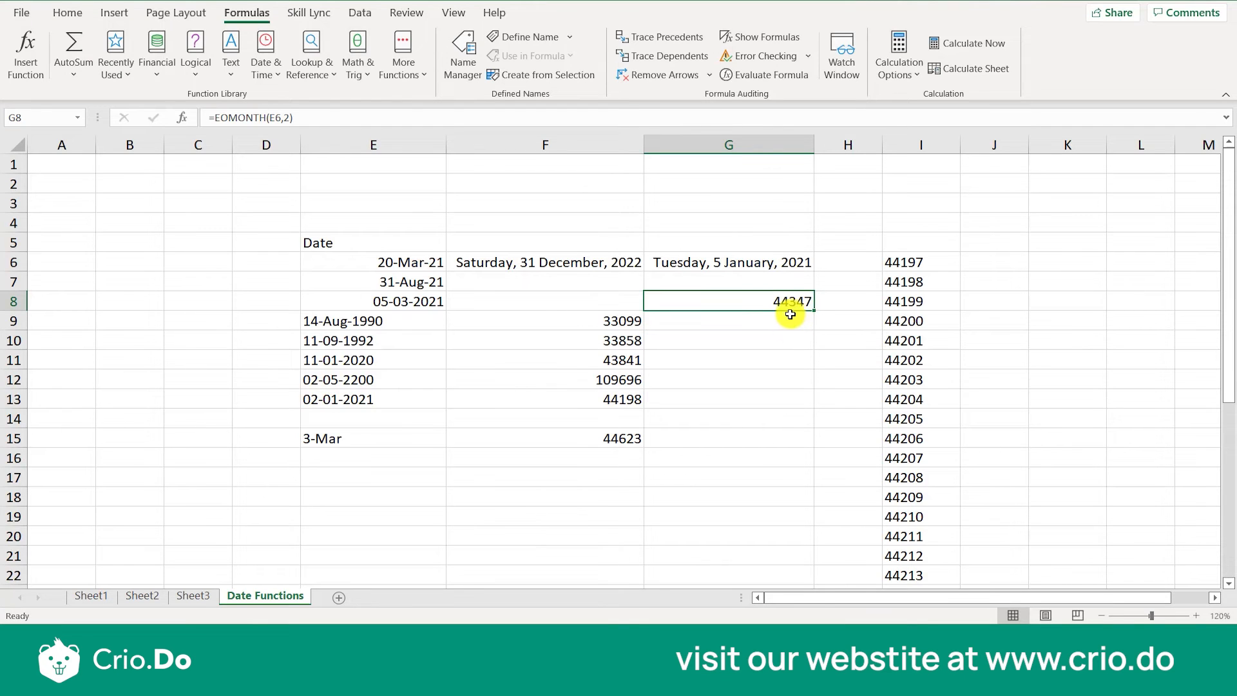
click(764, 271)
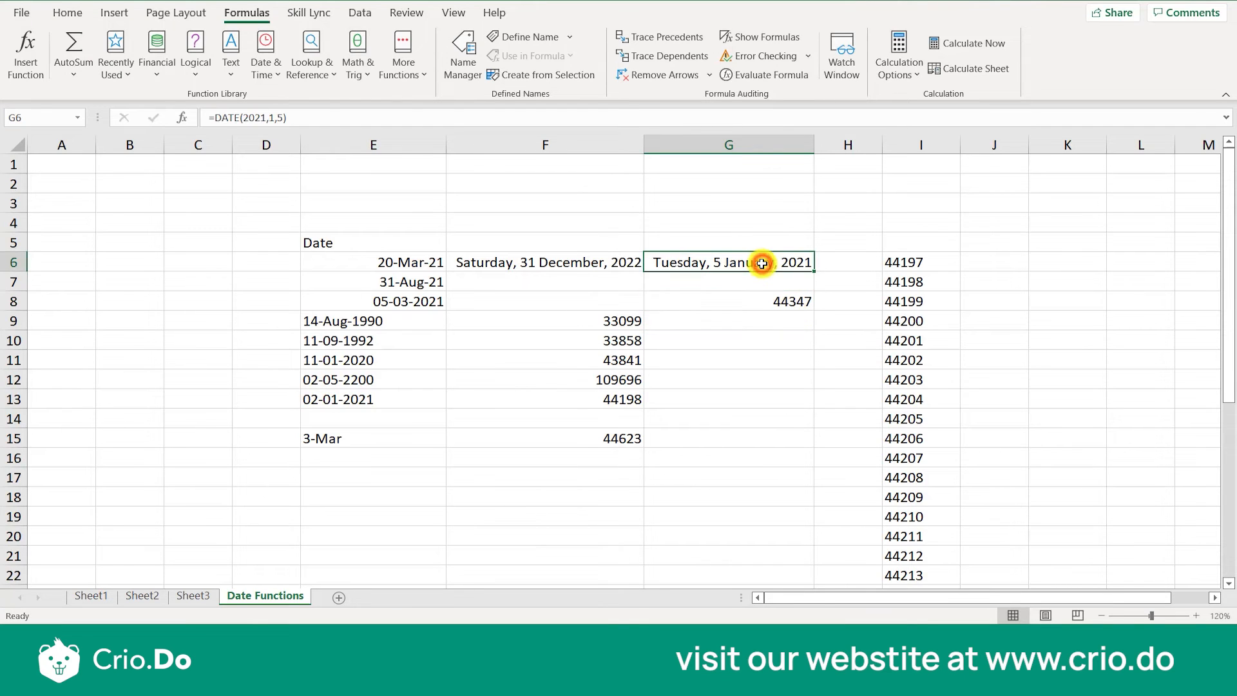
click(65, 13)
click(63, 74)
click(707, 302)
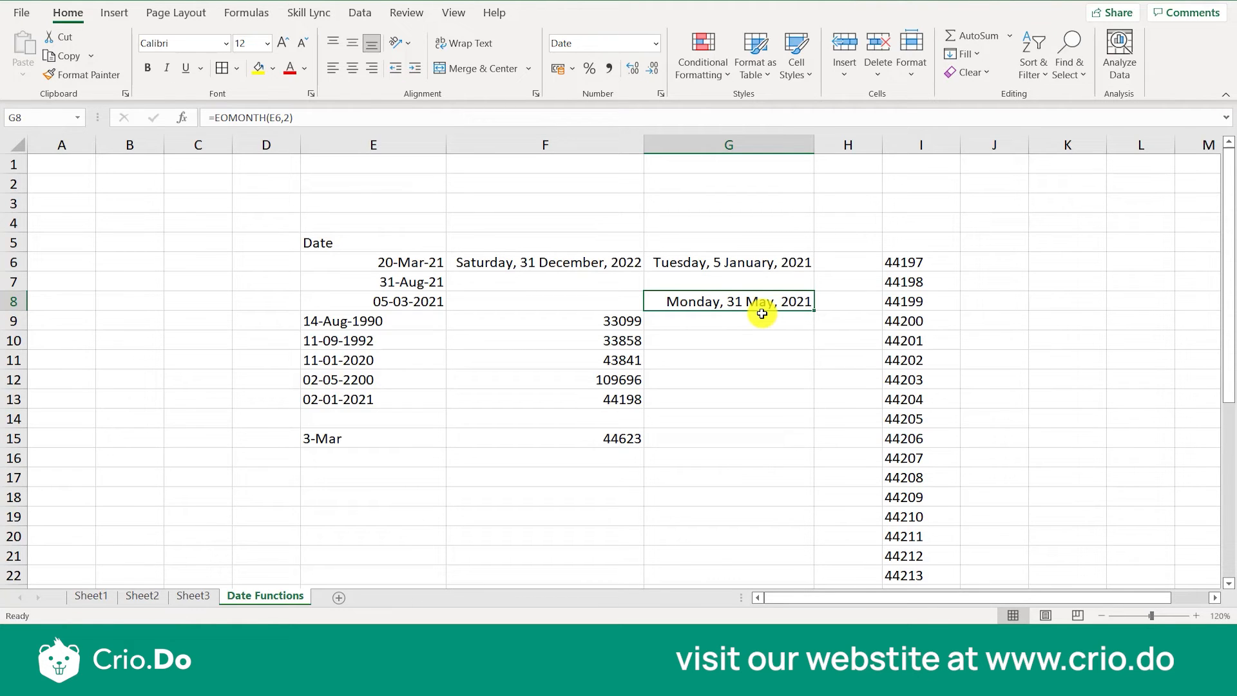
Copy the EOMONTH formula from G8 into G9 and check its cell reference without changing it.
click(428, 278)
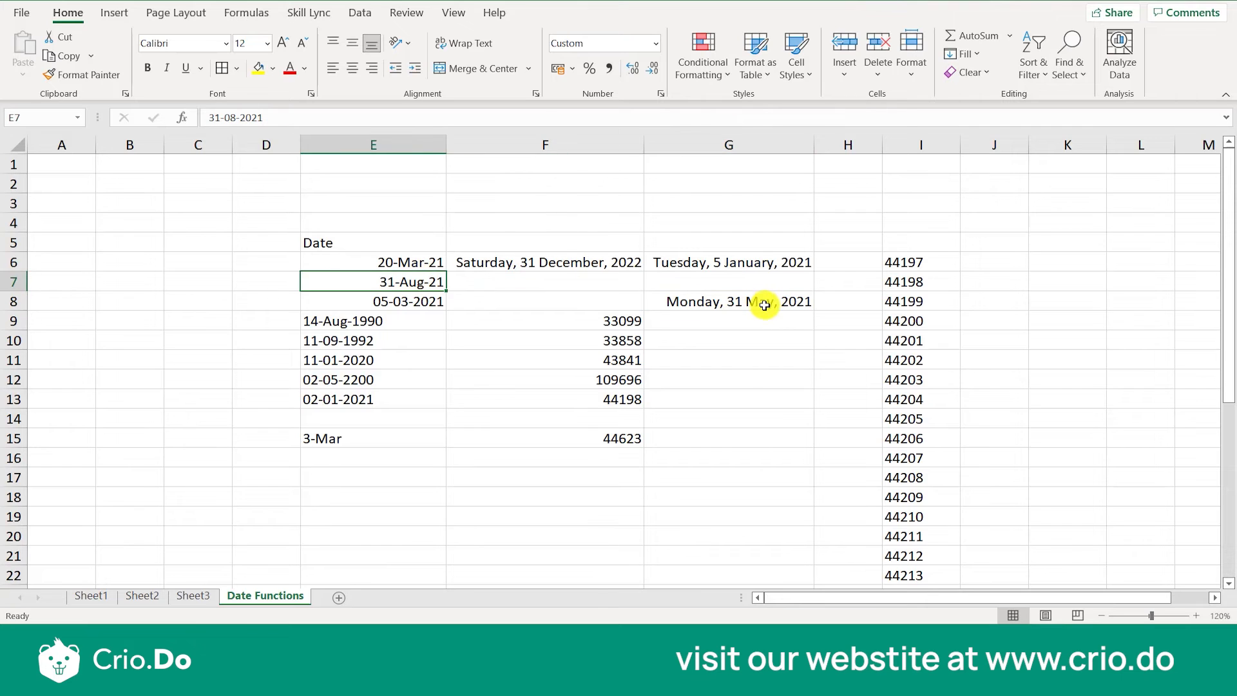
click(743, 317)
click(737, 300)
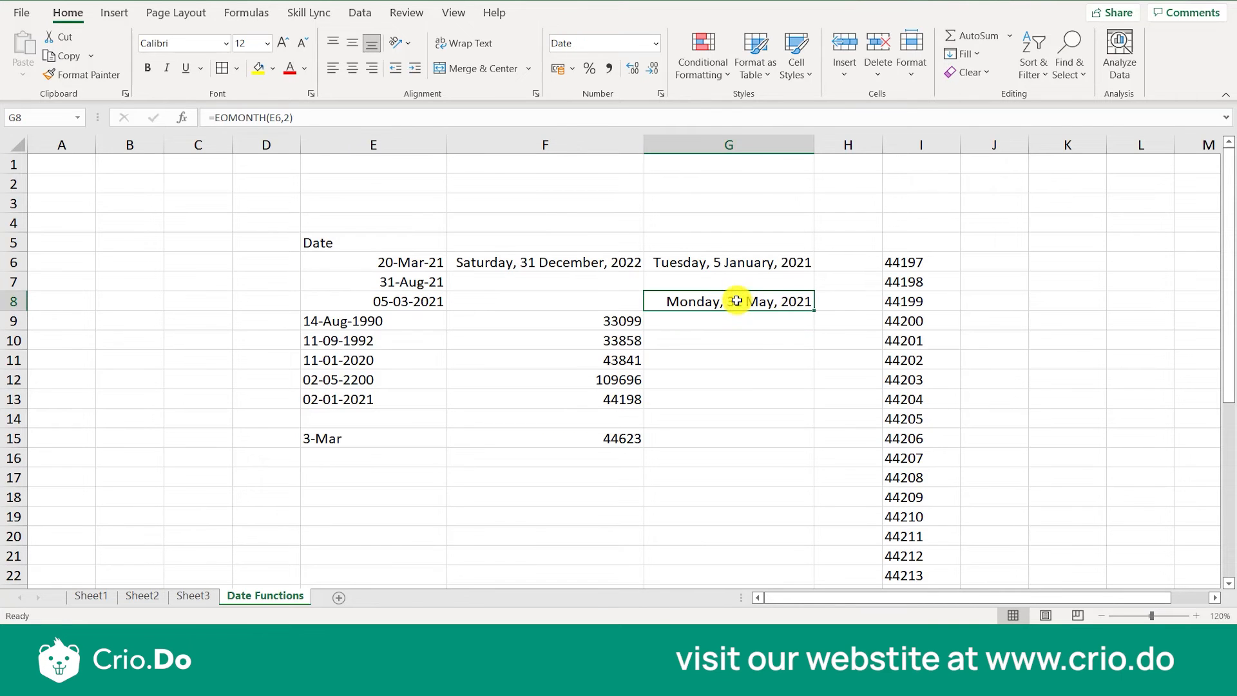
key(ctrl+c)
key(Down)
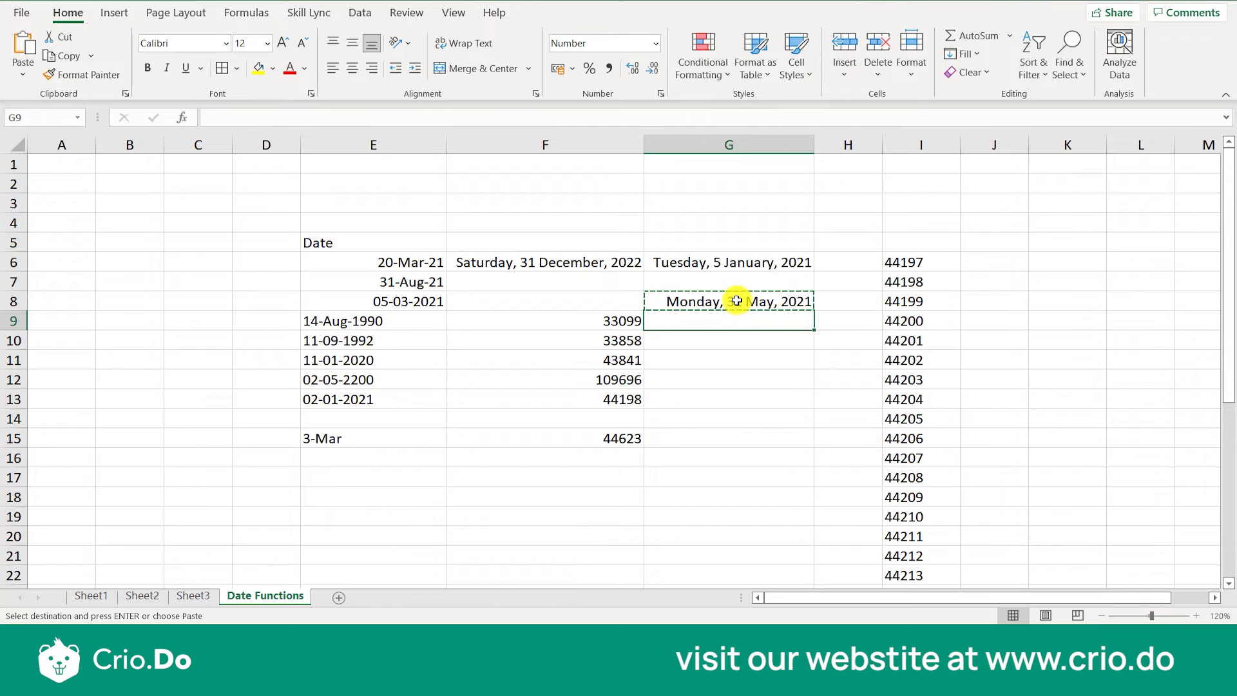
key(ctrl+v)
double_click(740, 322)
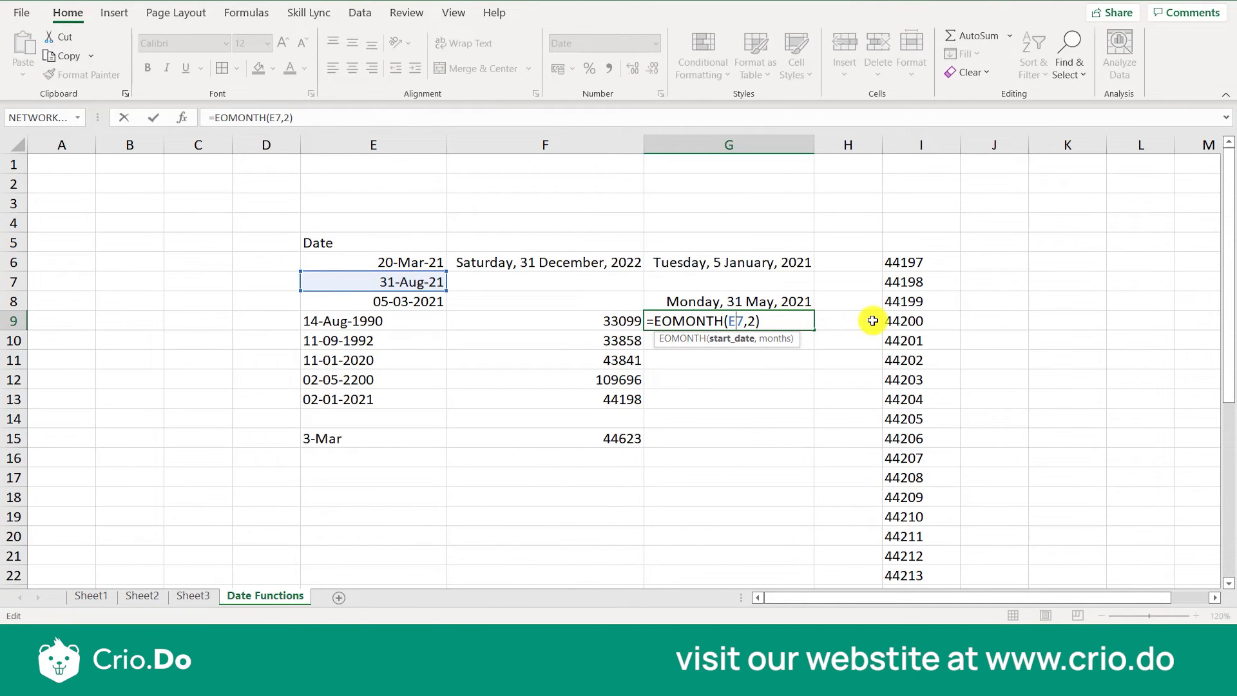
key(Escape)
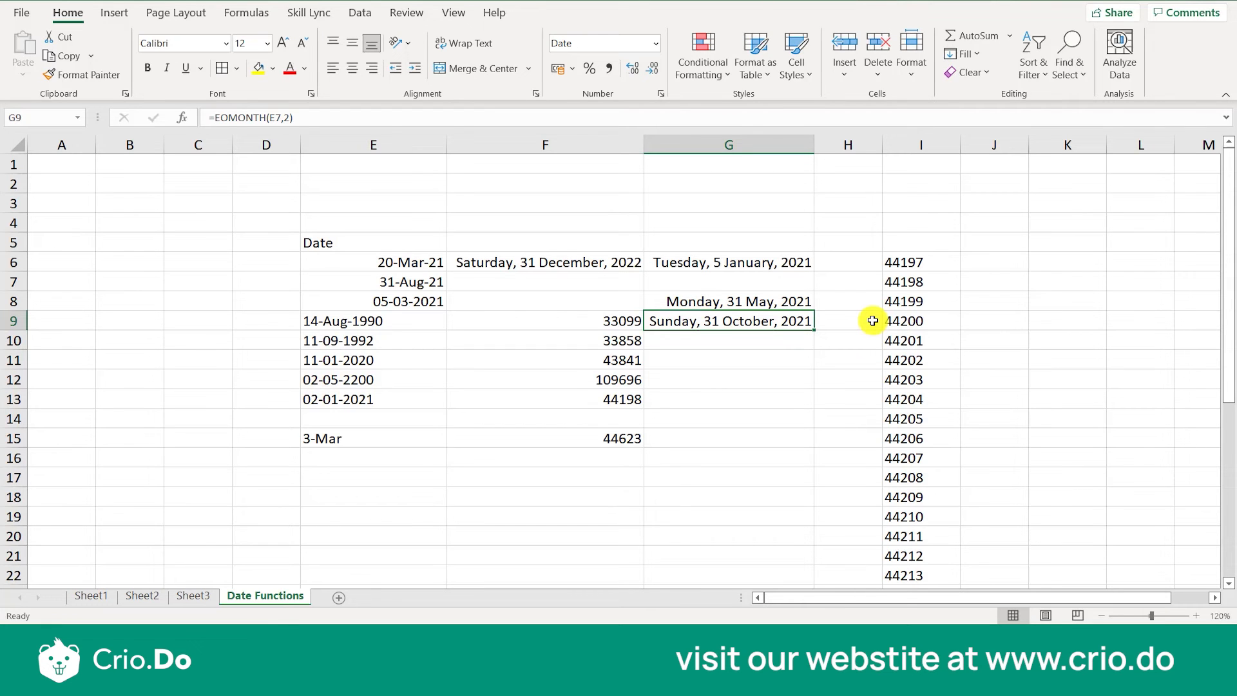
Fill the EOMONTH formula from G9 down to G10 and set G10's months argument to 5, giving =EOMONTH(E8,5).
drag(815, 329, 767, 342)
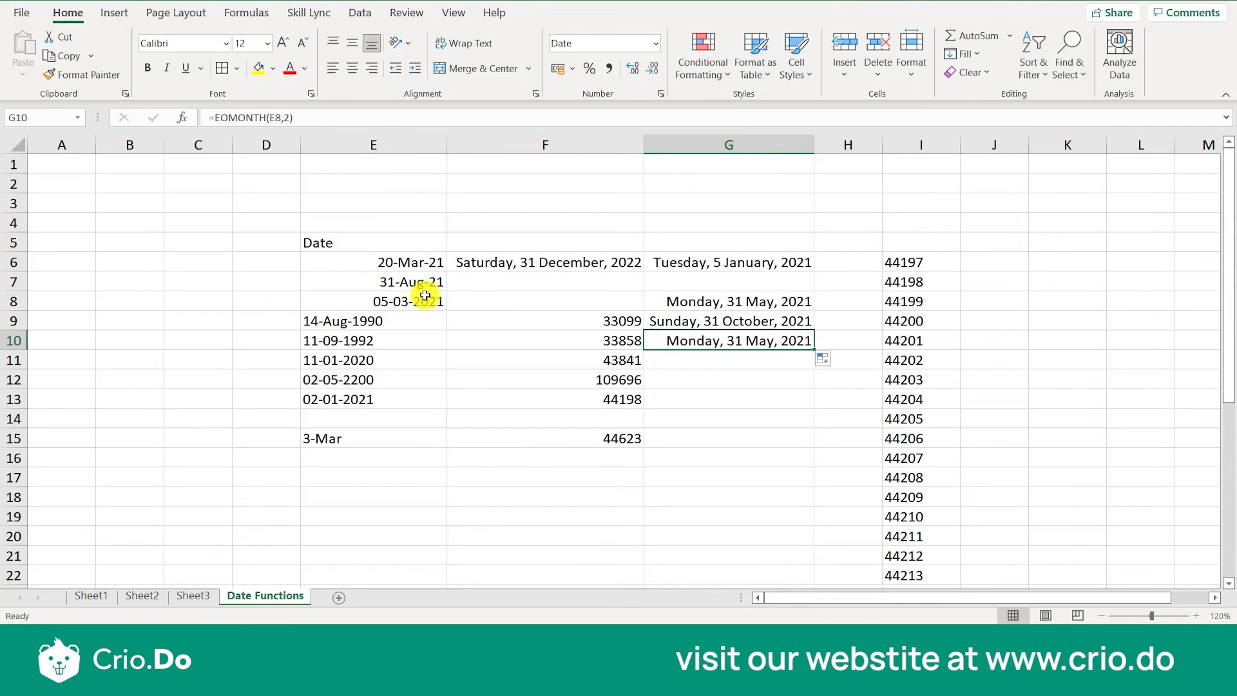
double_click(791, 338)
key(BackSpace)
key(BackSpace)
text(5))
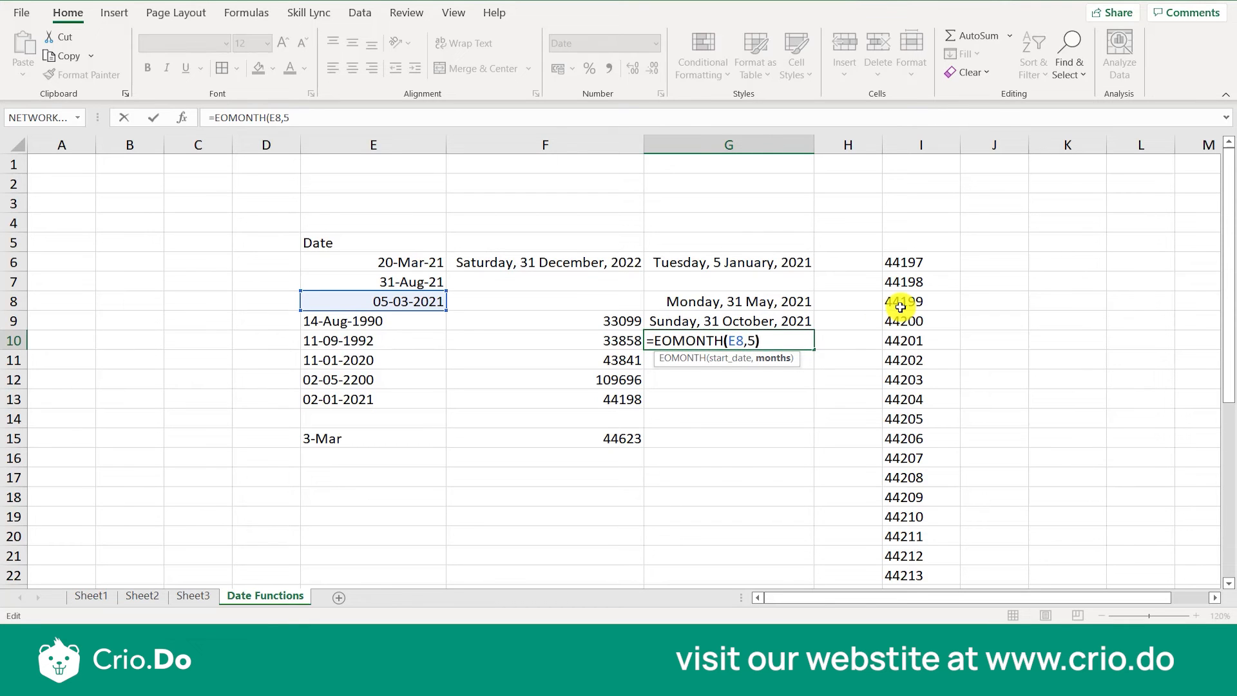
key(Return)
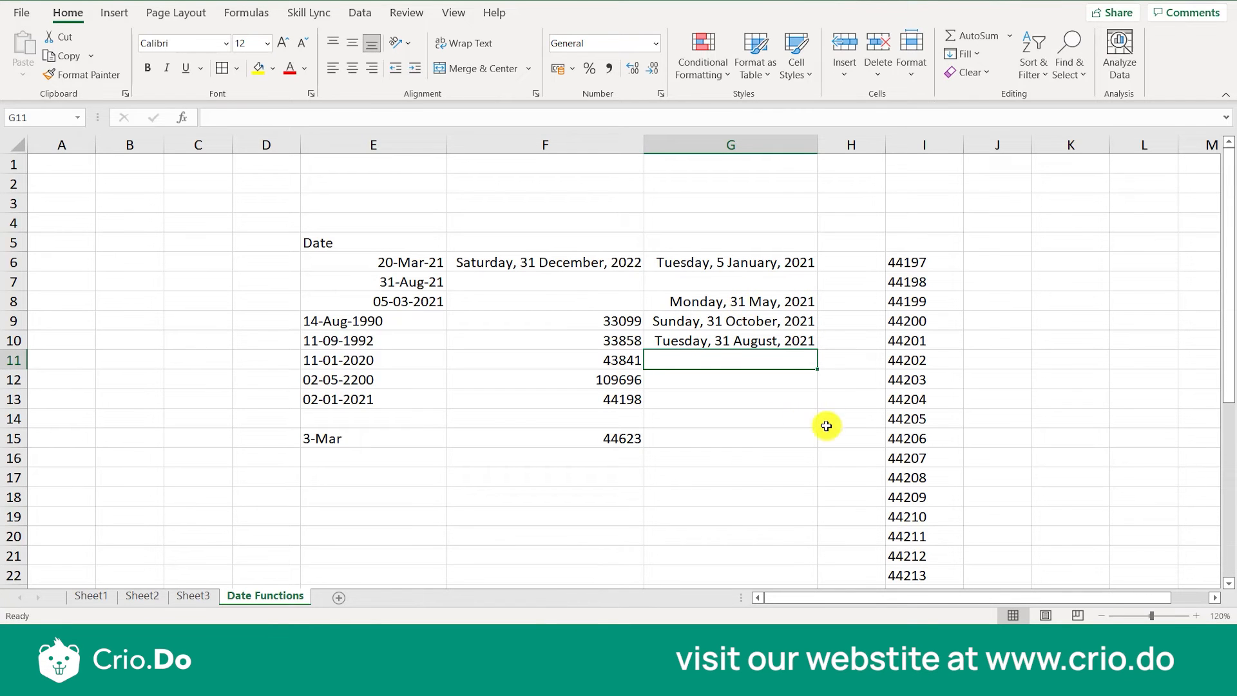
click(763, 342)
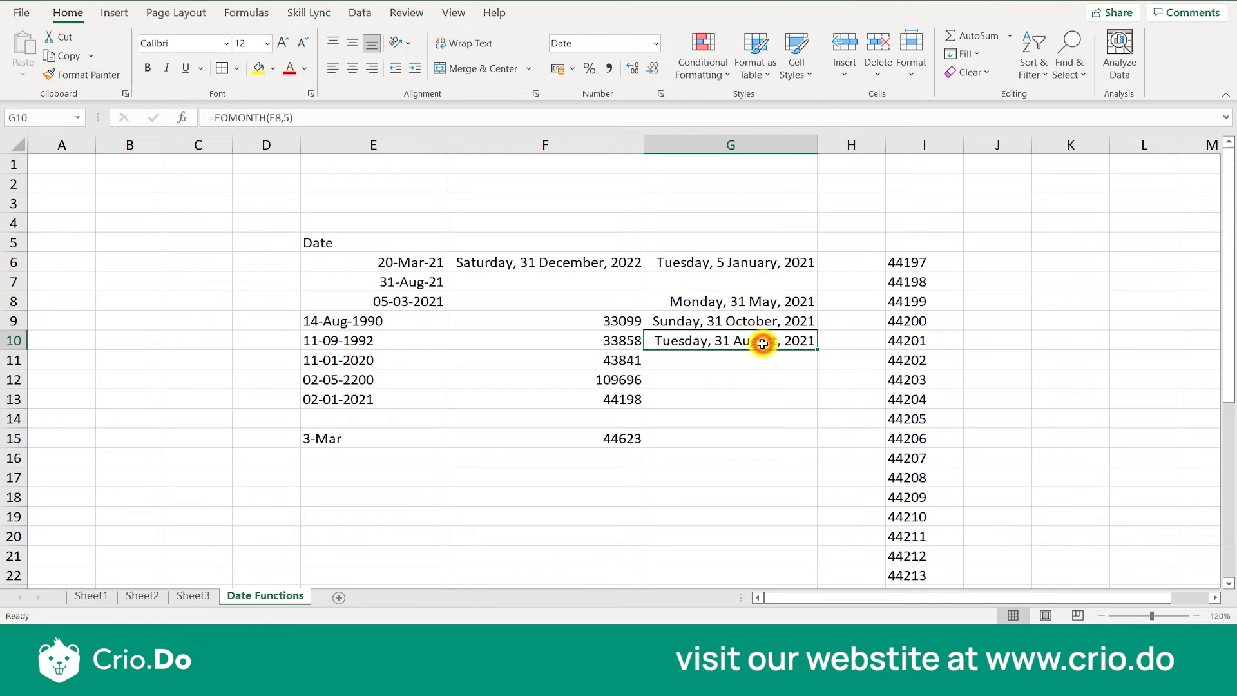
click(746, 384)
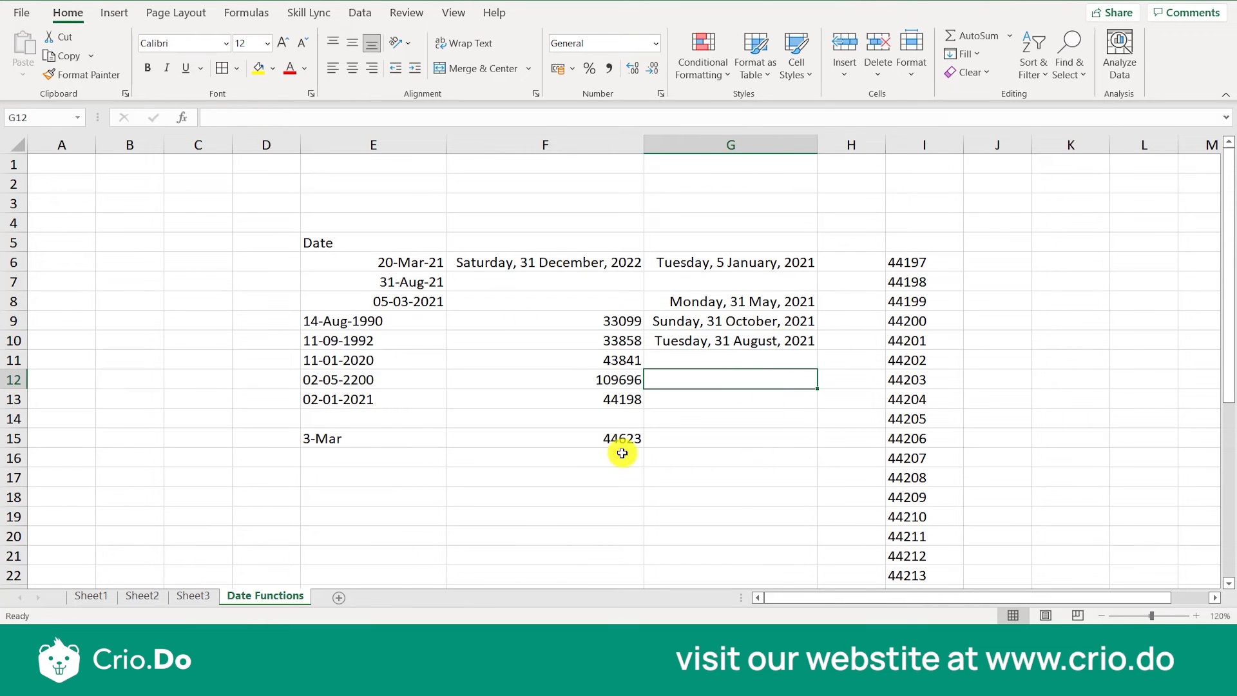
click(758, 437)
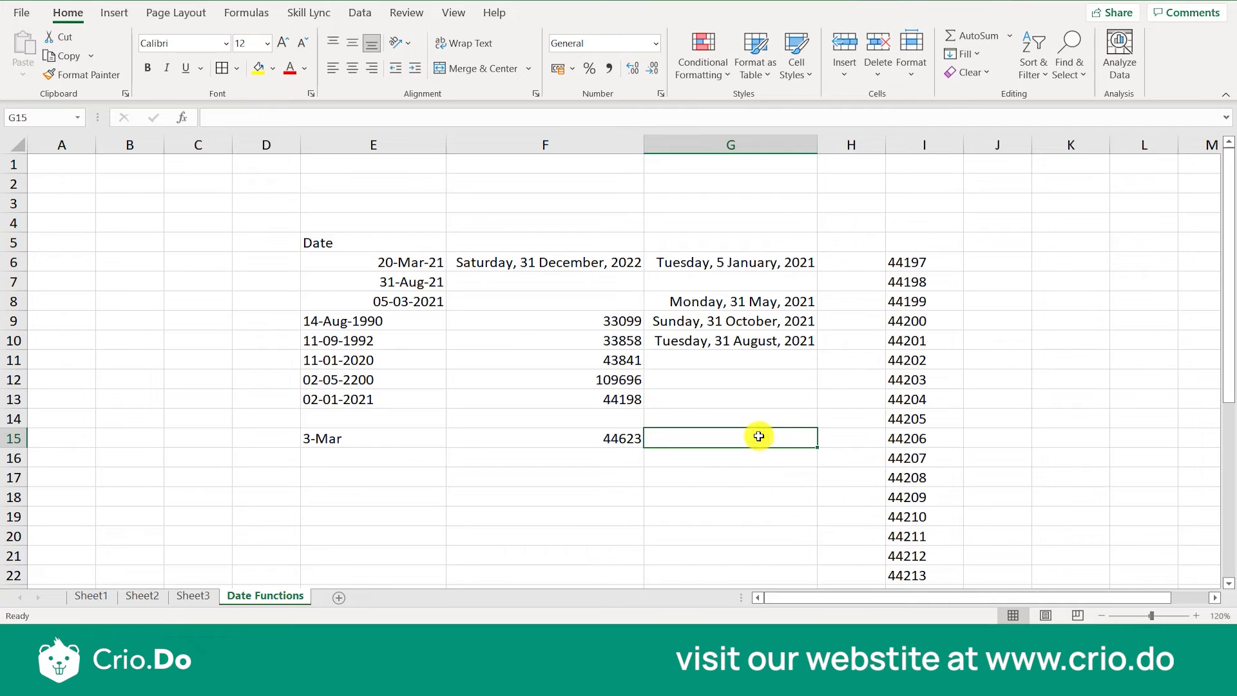
Enter =EOMONTH(E7,2) in the empty cell C9.
click(200, 325)
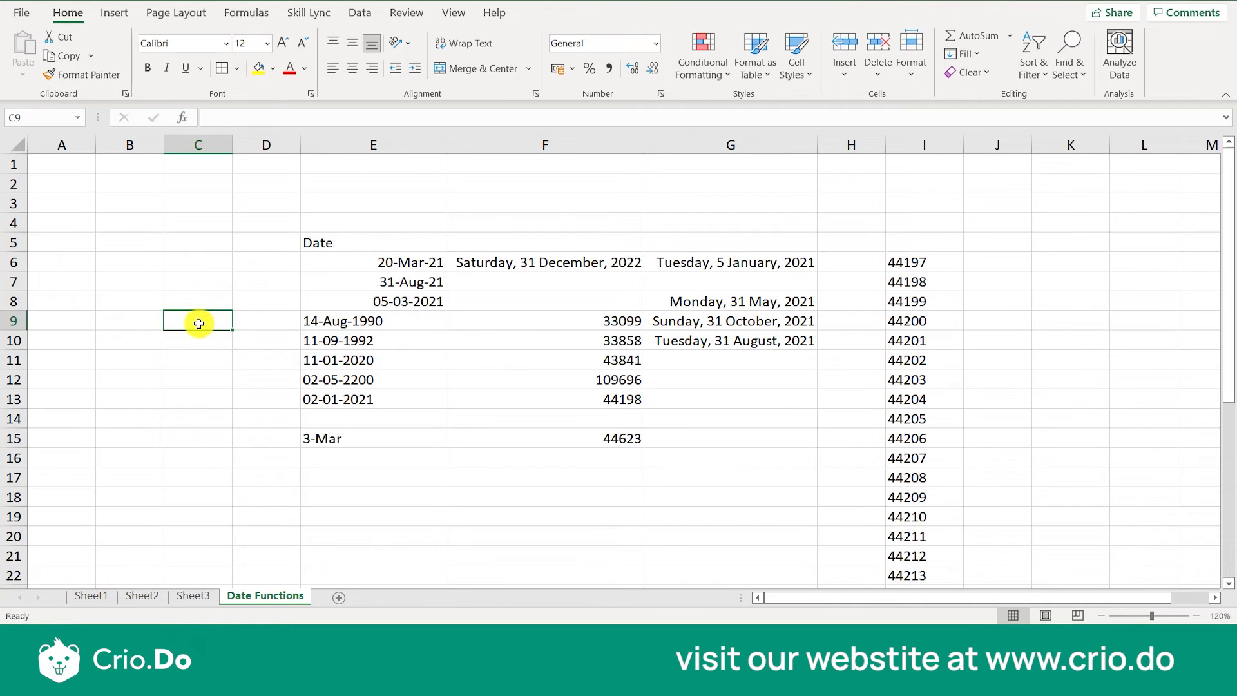
text(=E)
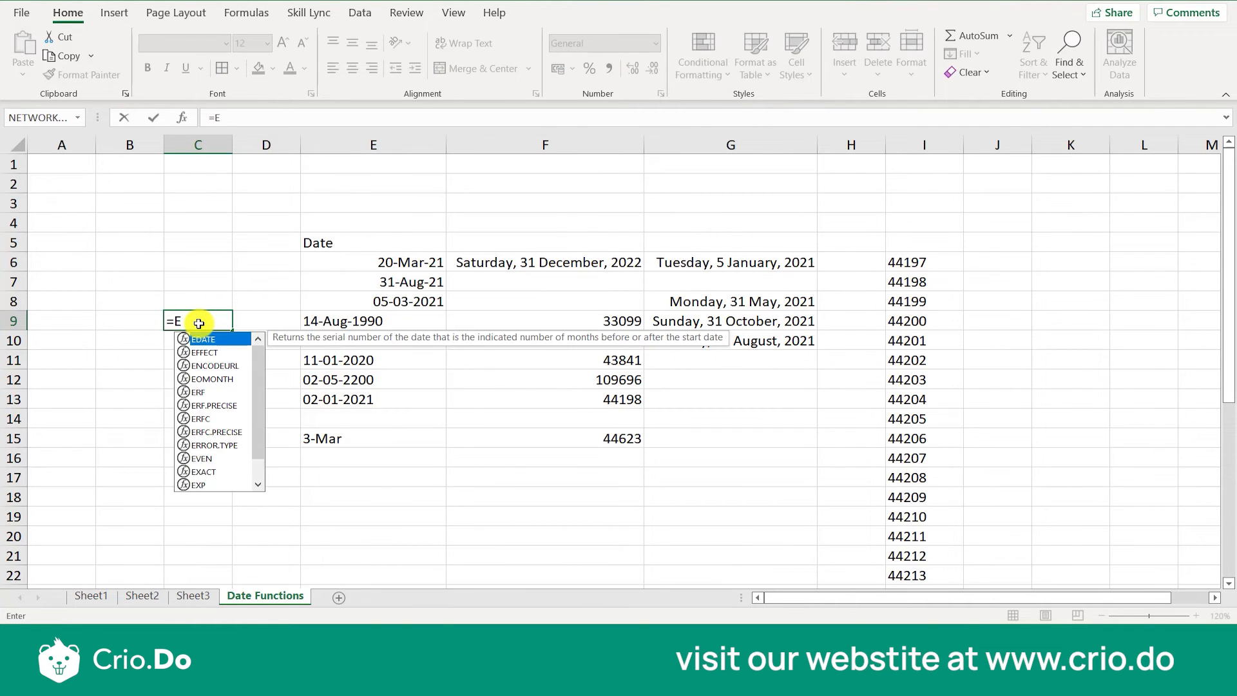
text(OMONTH)
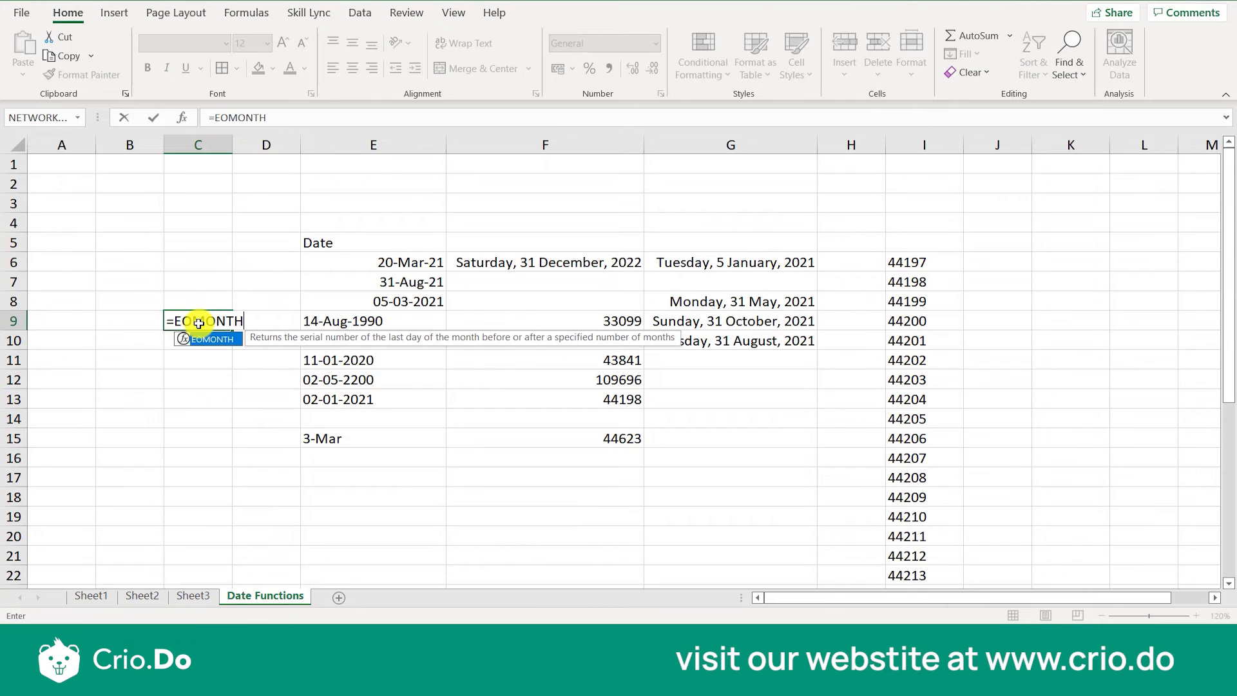
text(()
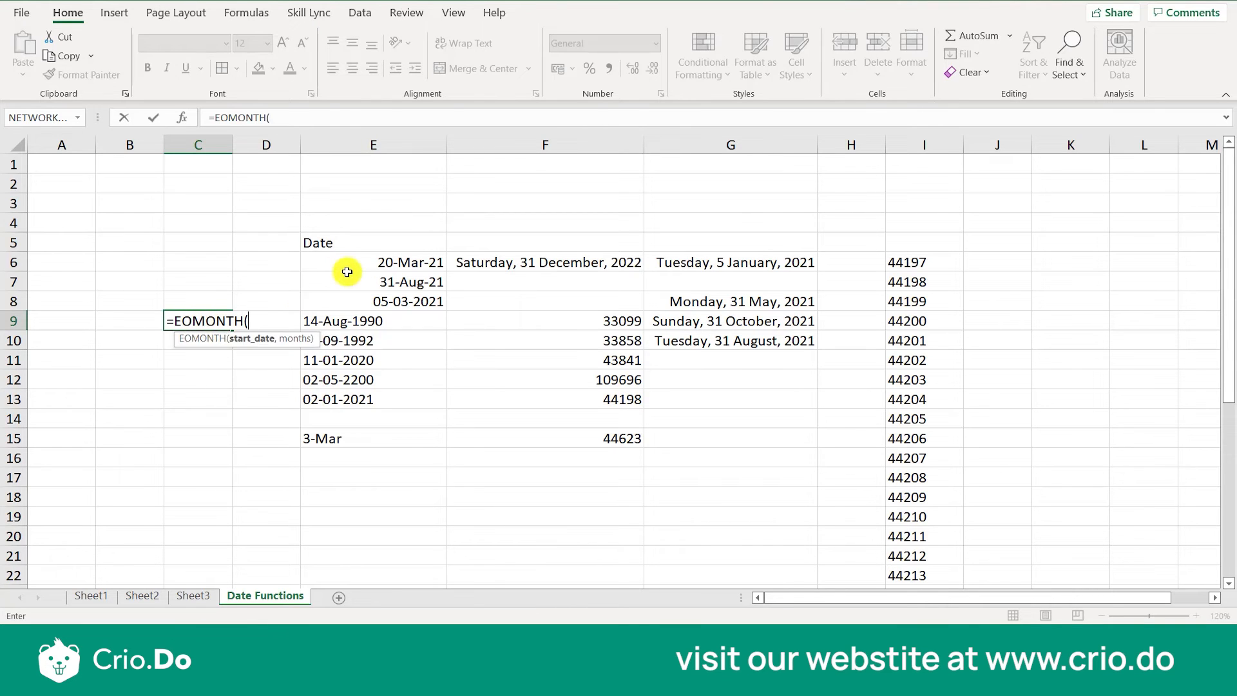
click(348, 271)
text(,2)
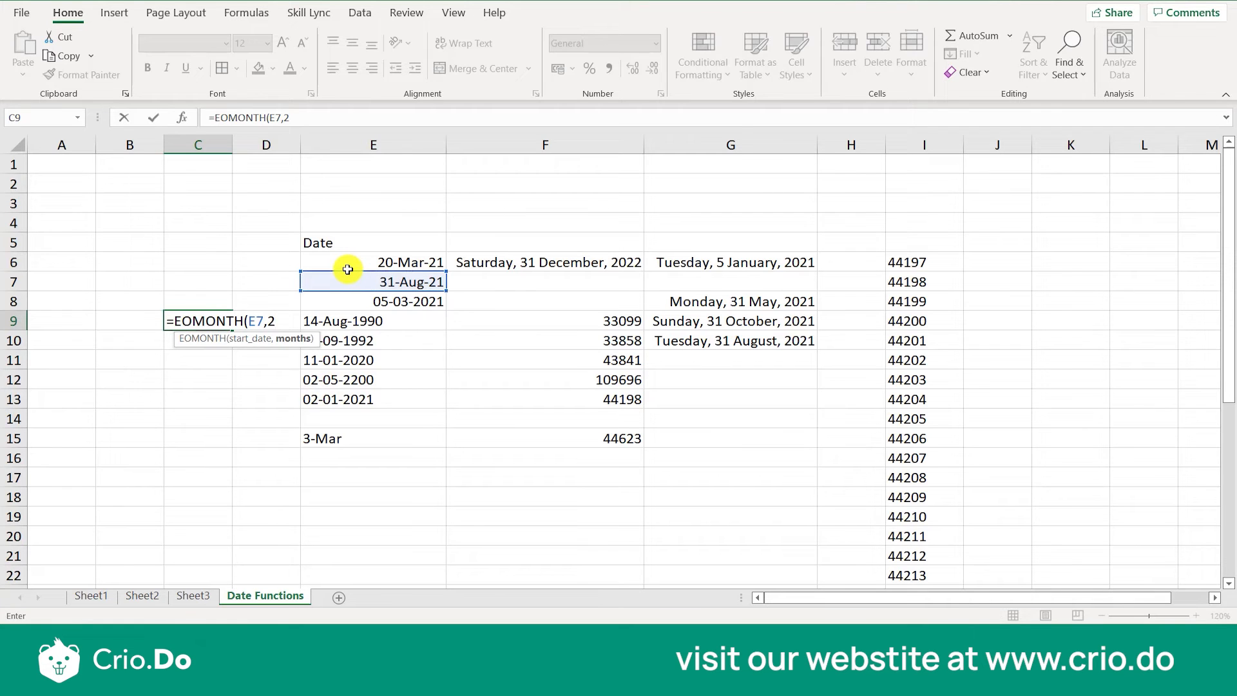
text())
key(Return)
Preview the EOMONTH result in C9 in the 14-03-2012 date format without applying it.
click(216, 325)
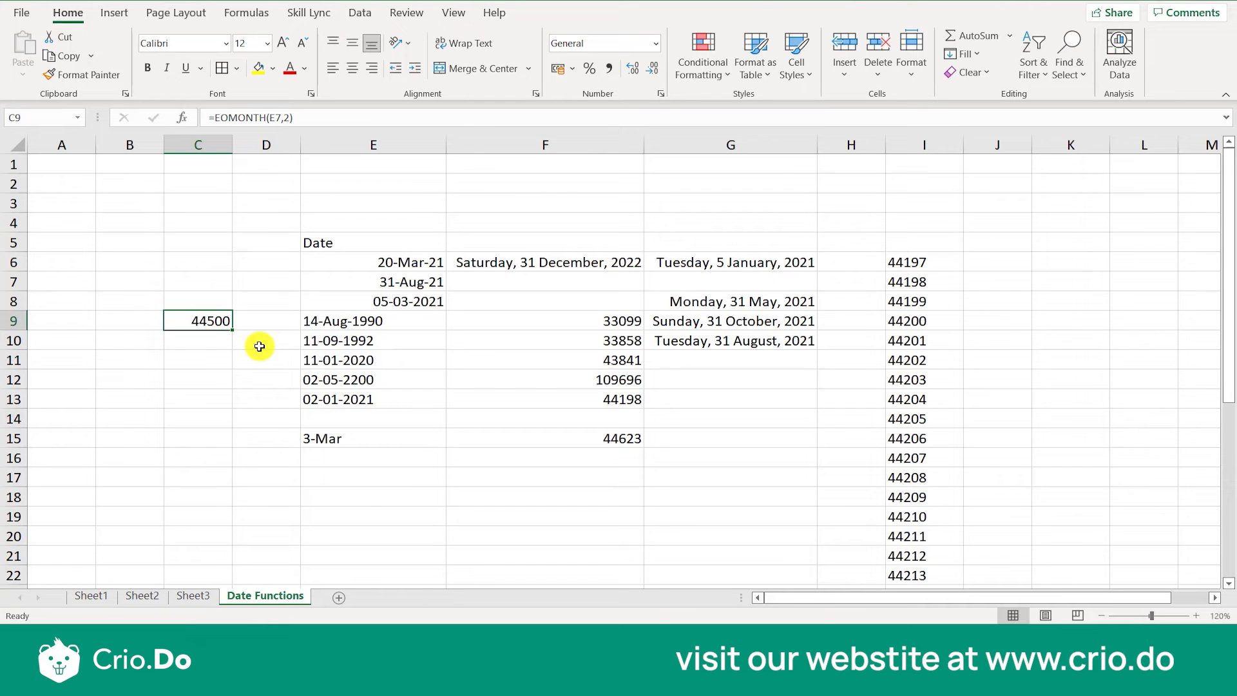
right_click(184, 319)
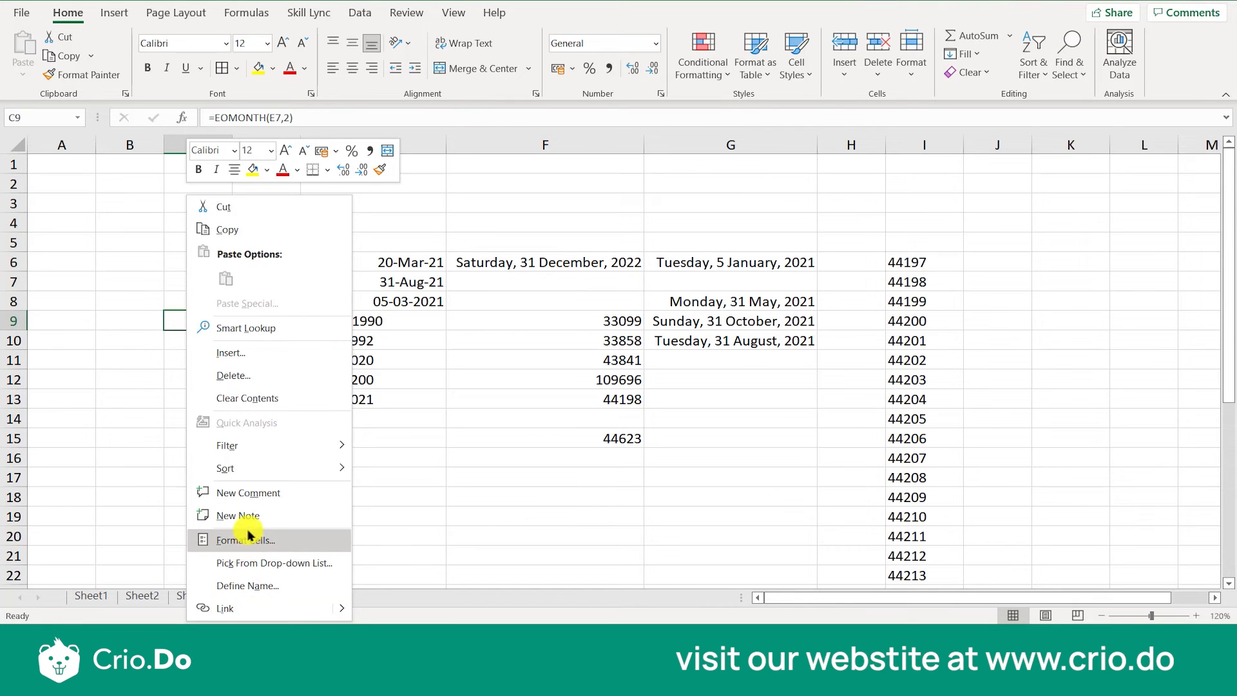
click(243, 540)
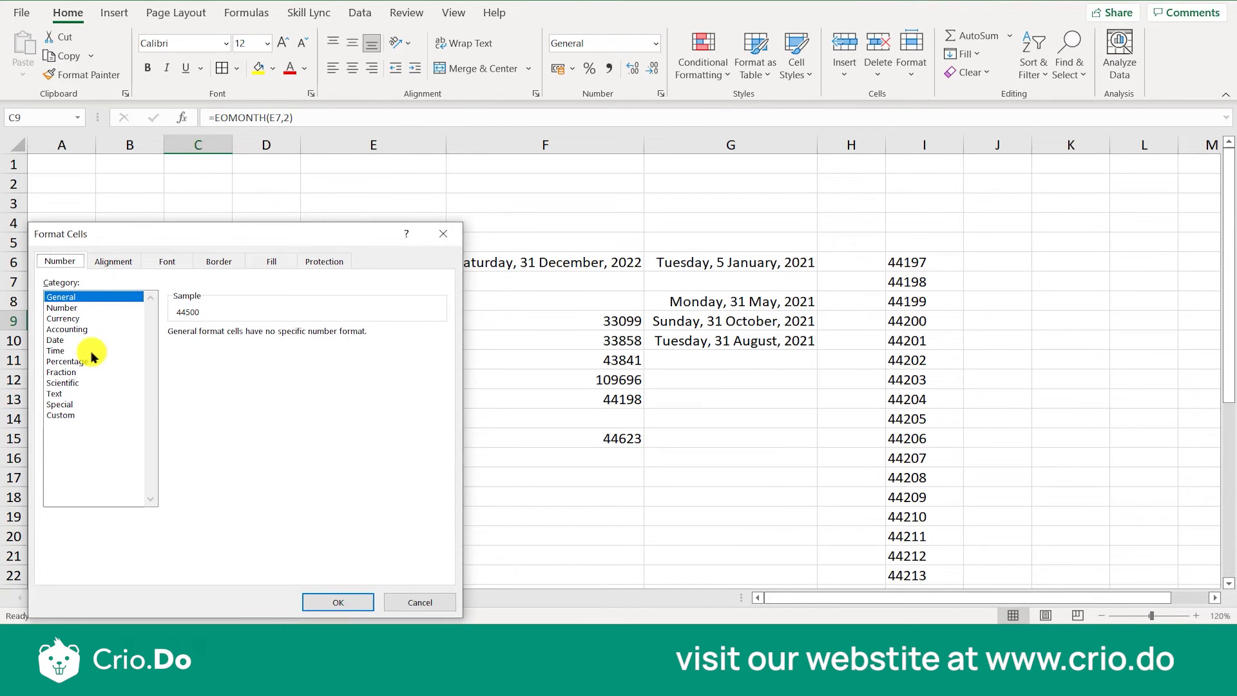
click(77, 340)
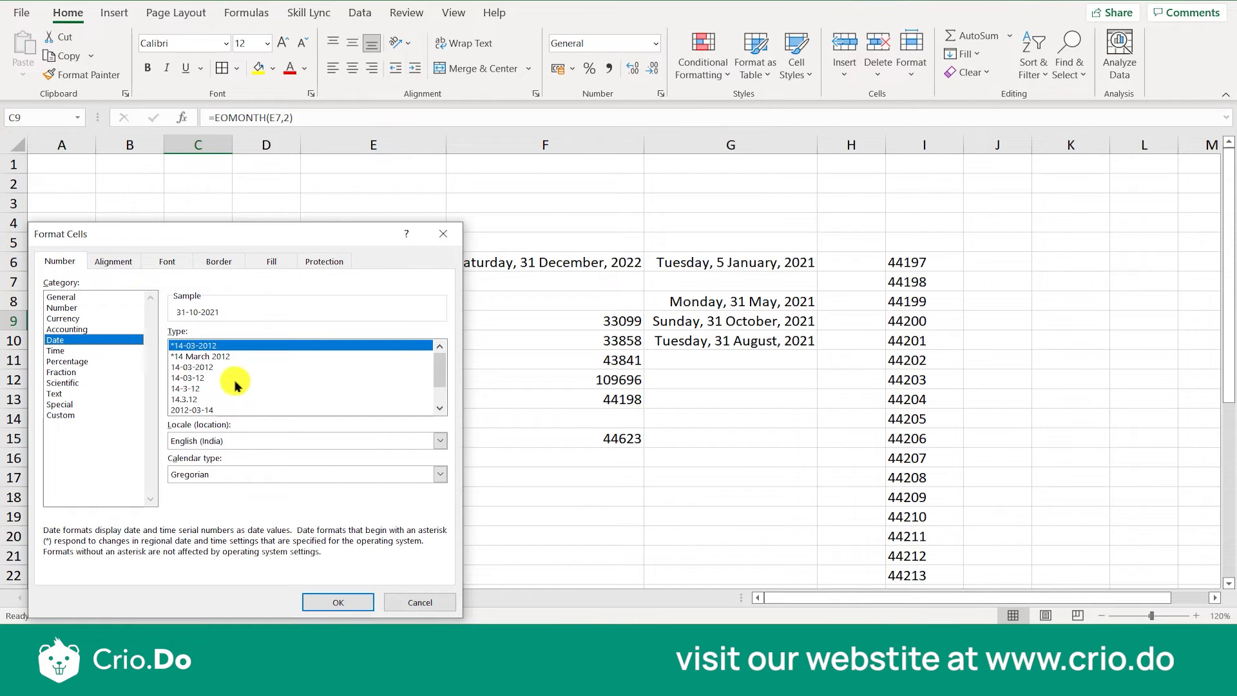
click(203, 368)
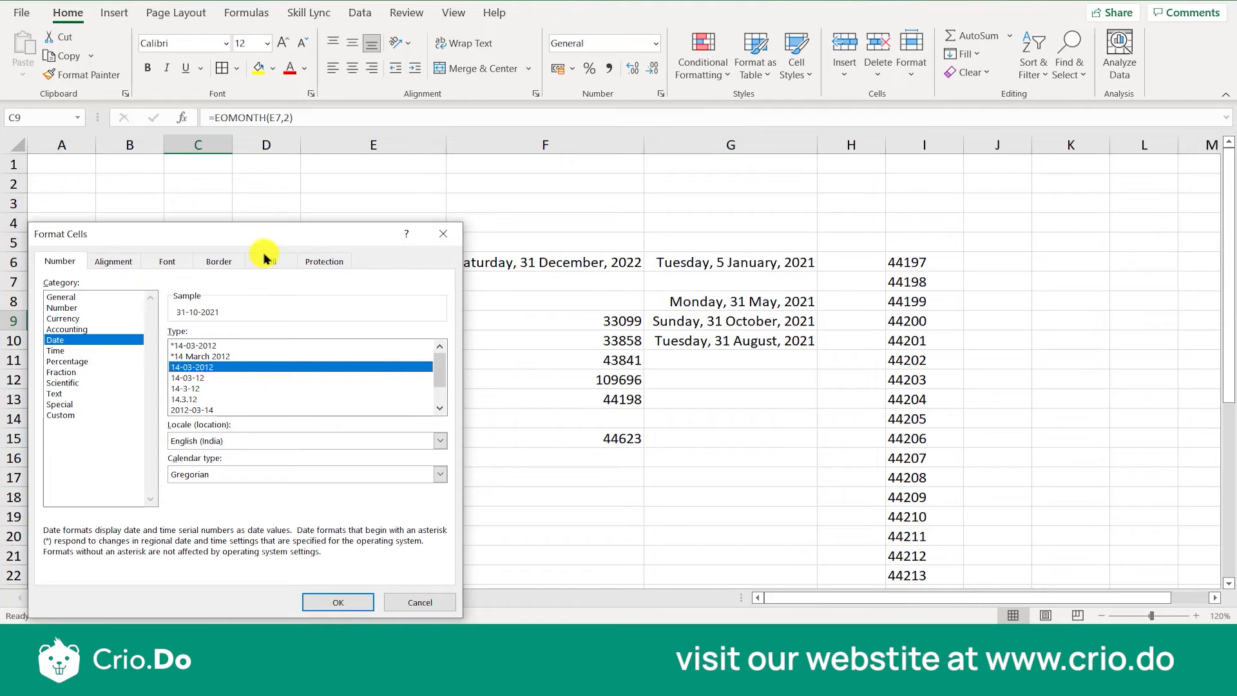
drag(267, 233, 580, 169)
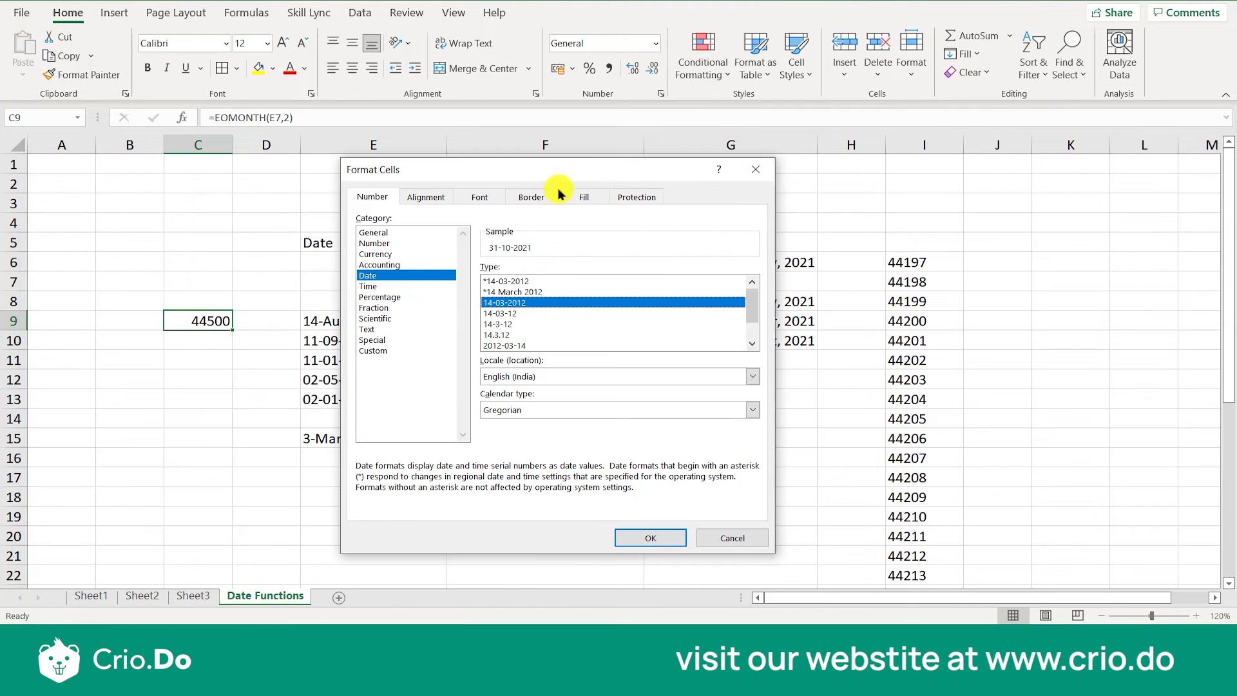
click(755, 169)
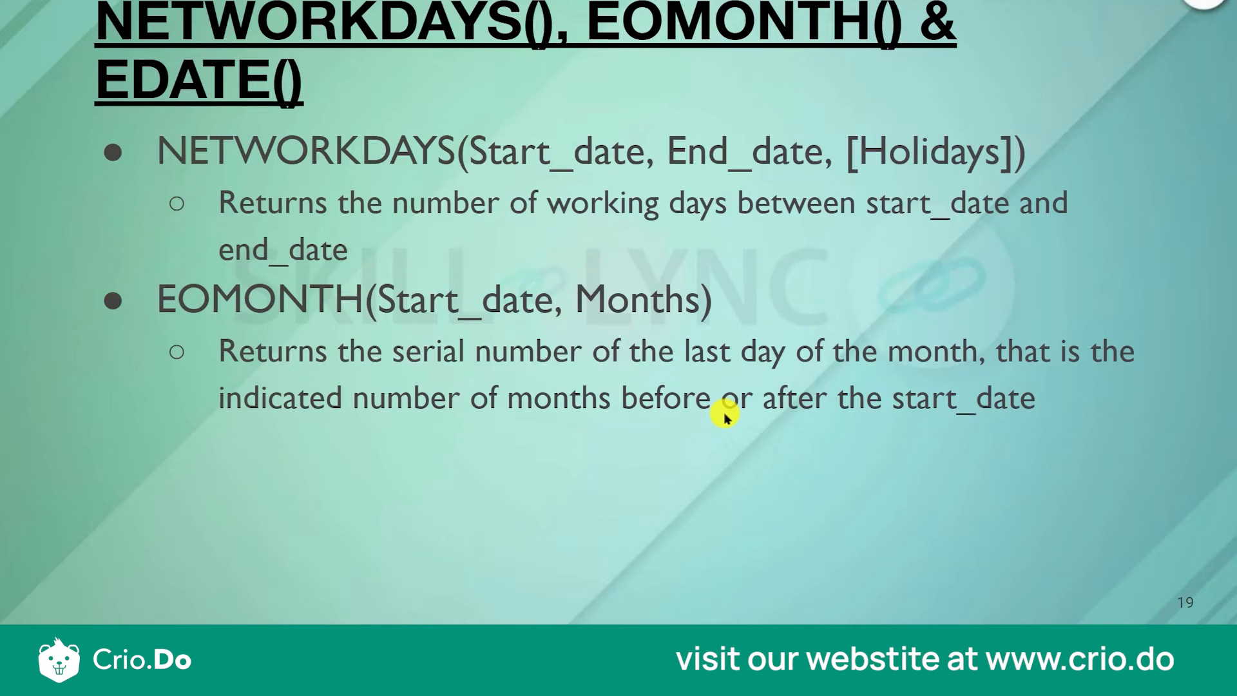
Reveal the EDATE syntax and description on the presentation slide and switch back to the Excel workbook.
key(Right)
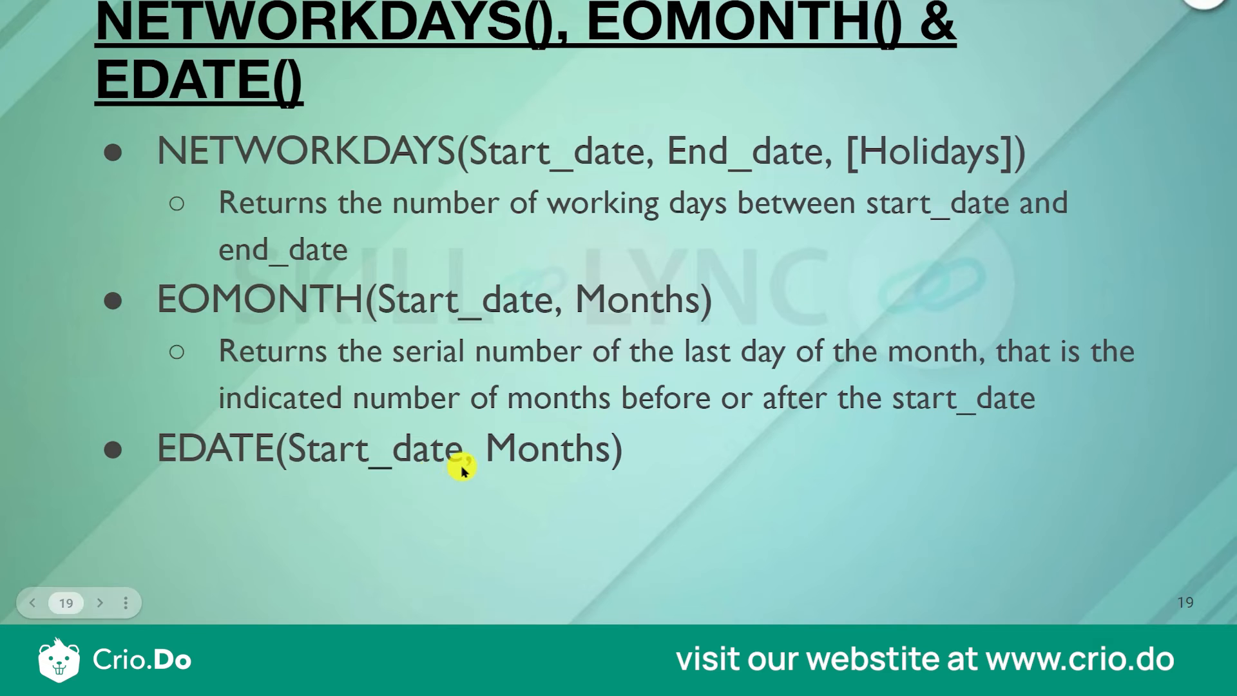
key(Right)
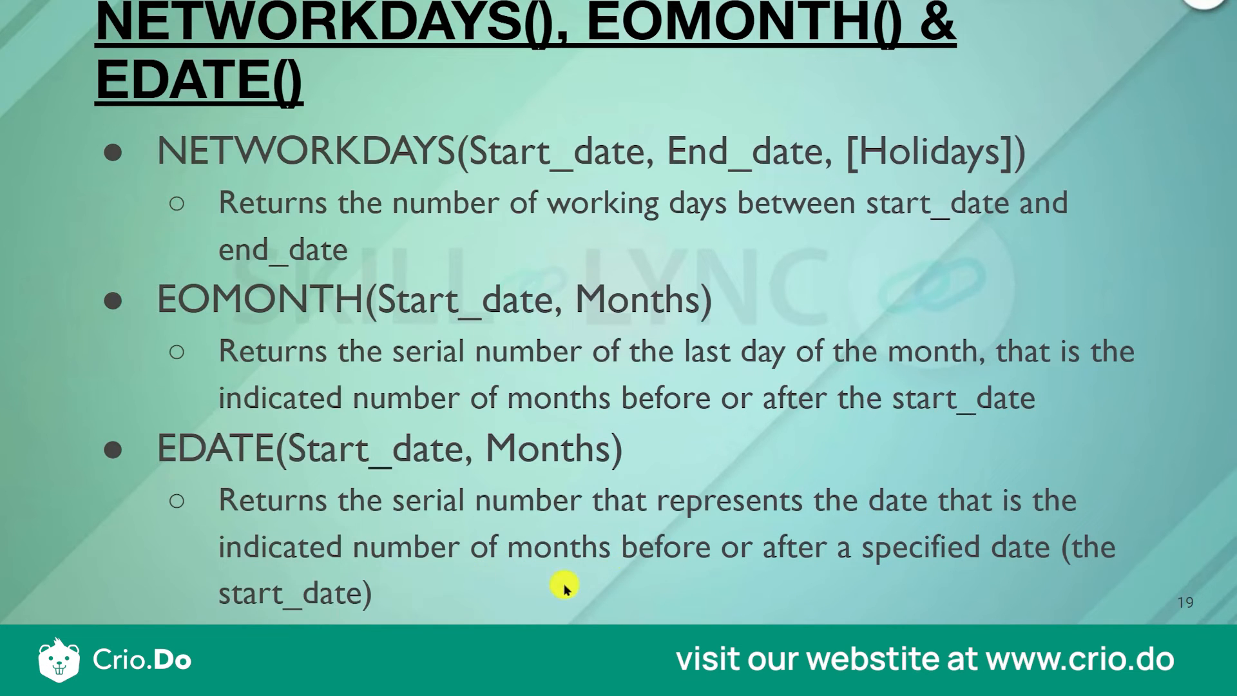
key(alt+Tab)
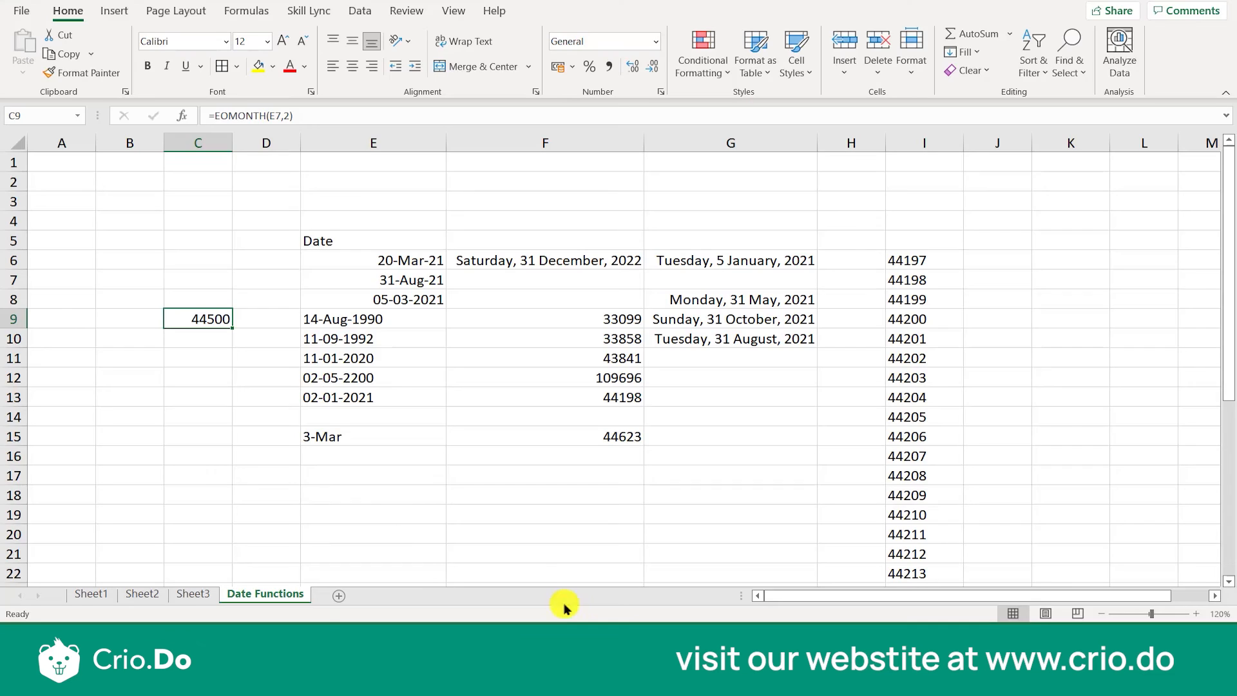
Enter =EDATE(E6,2) in the empty cell C10, adding the months argument of 2 to complete the formula.
click(252, 469)
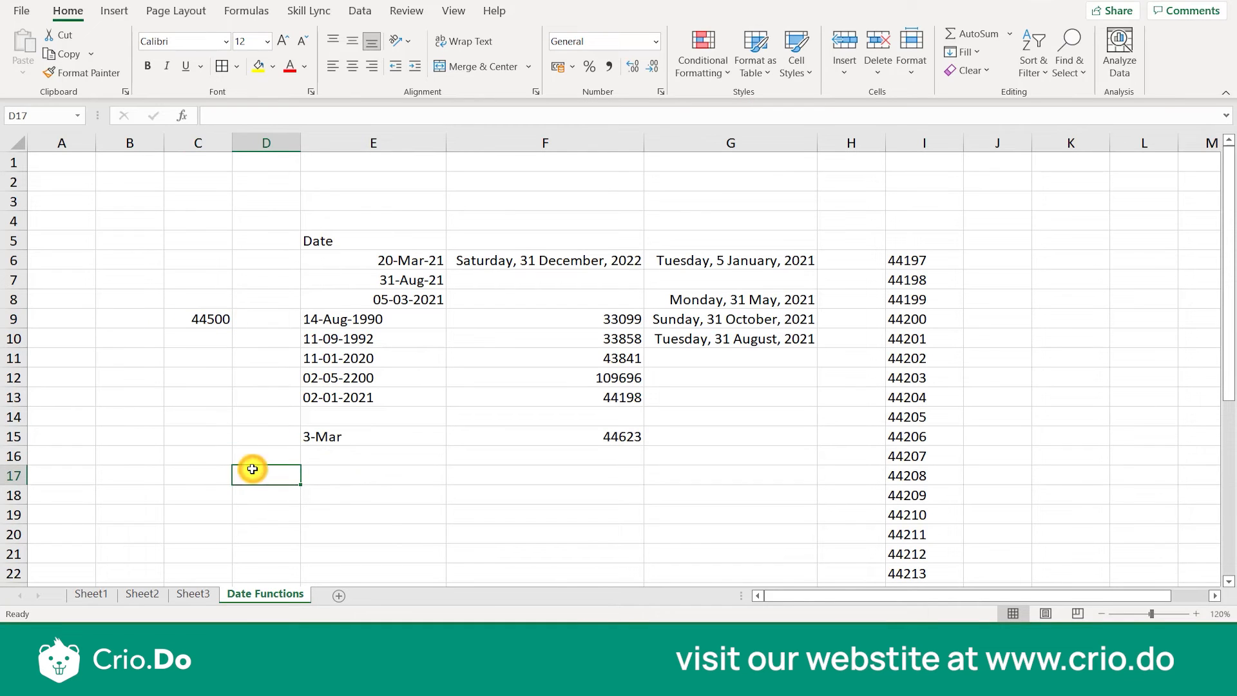
click(225, 340)
text(=)
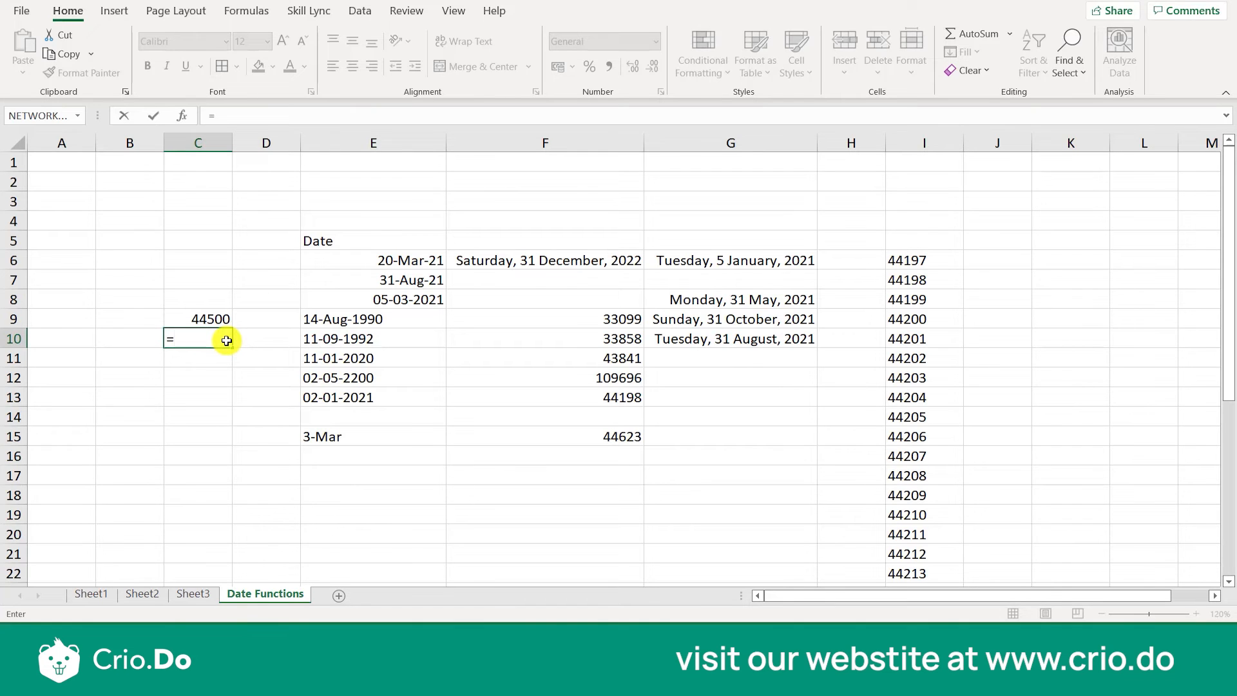
text(EDATE)
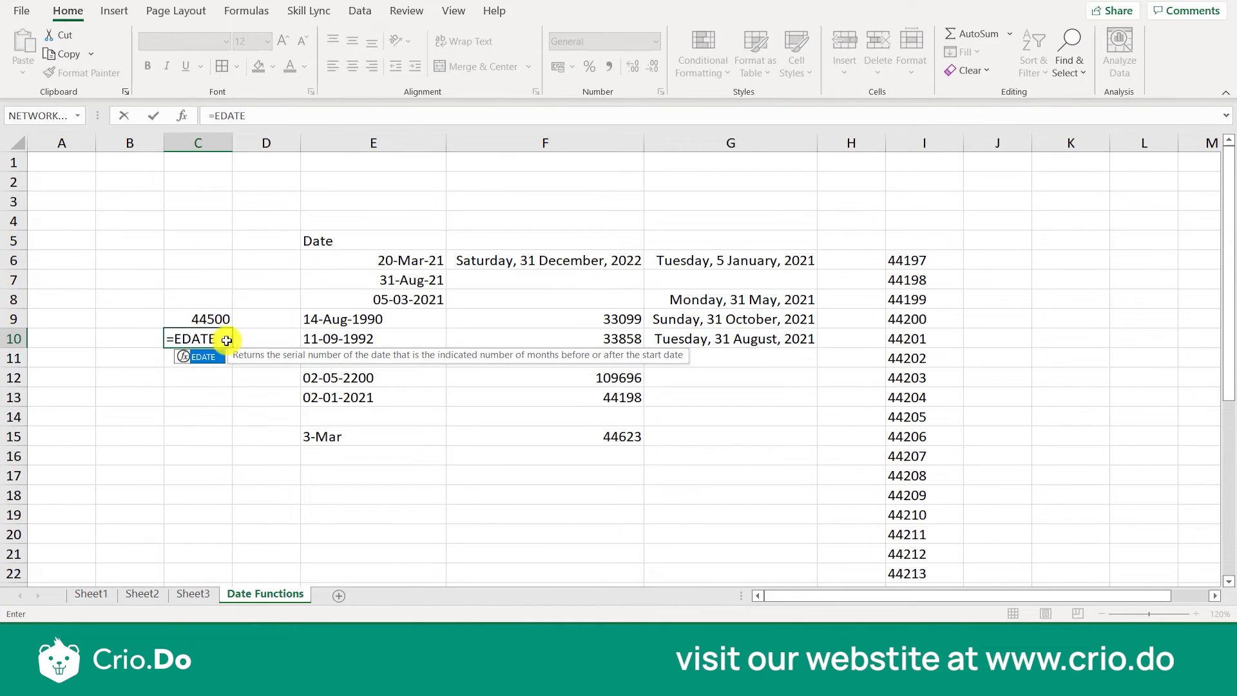
text(()
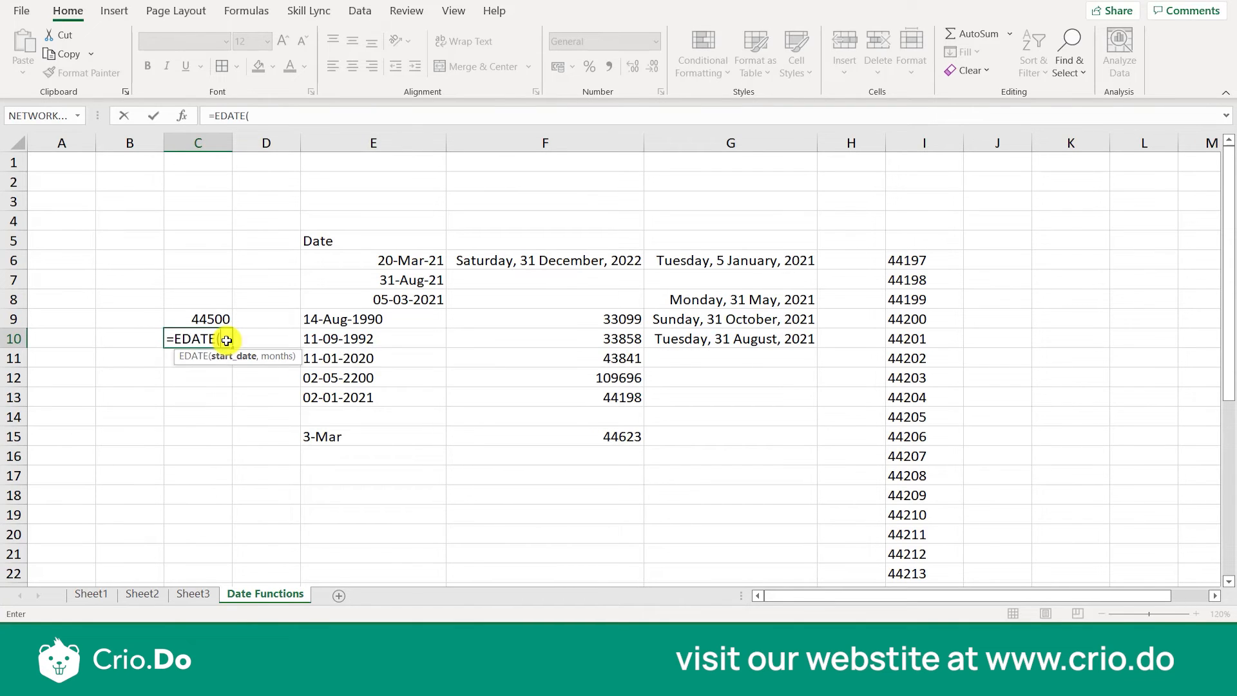
click(399, 261)
text())
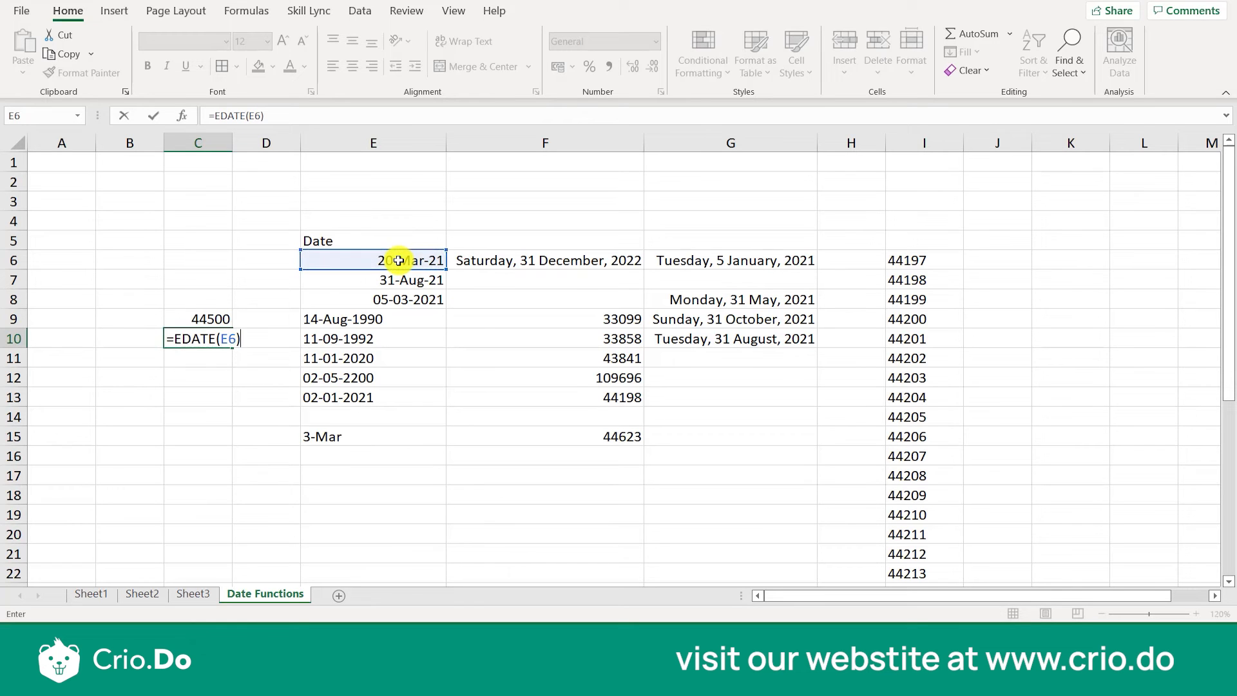
key(Return)
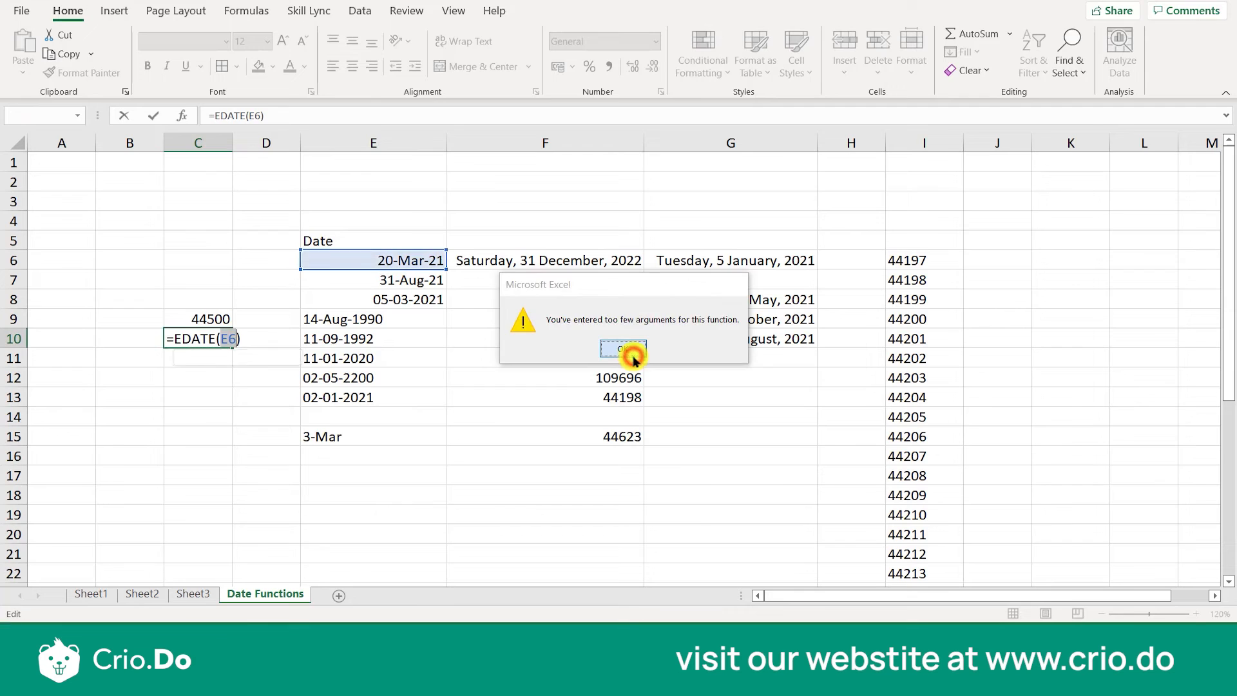
click(637, 354)
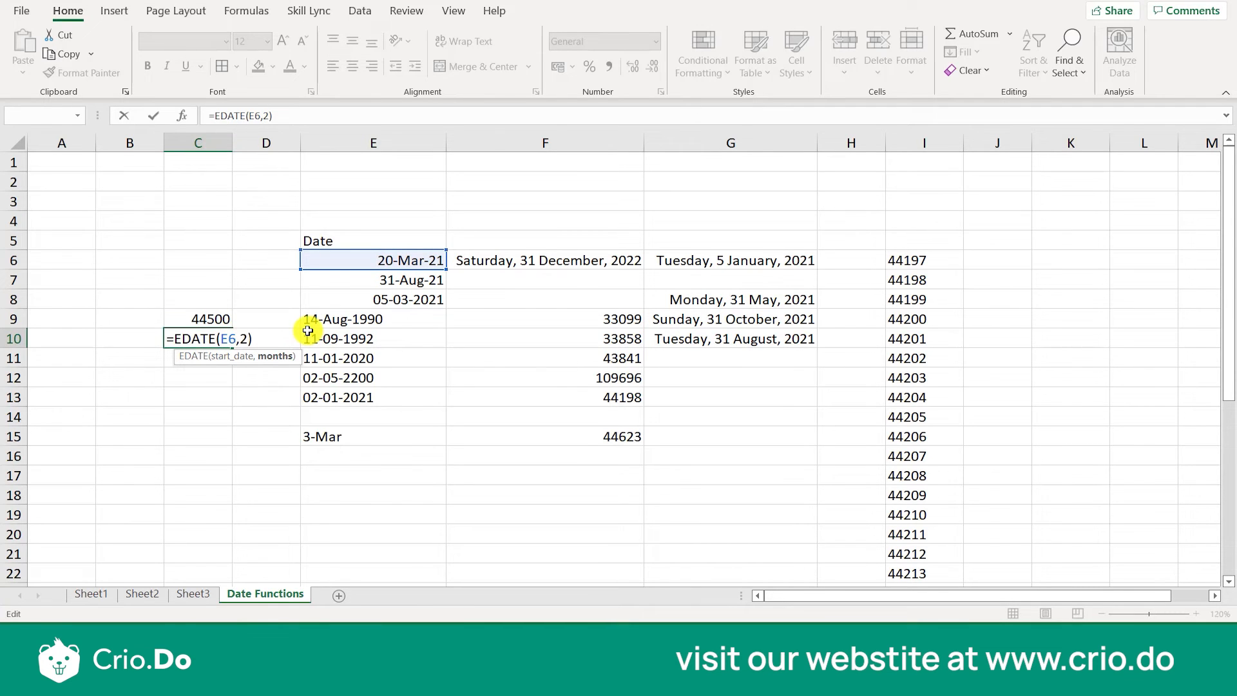
key(Return)
Change the start date reference of the EDATE formula in C10 to E7, giving =EDATE(E7,2).
key(Down)
key(Up)
key(Up)
key(Up)
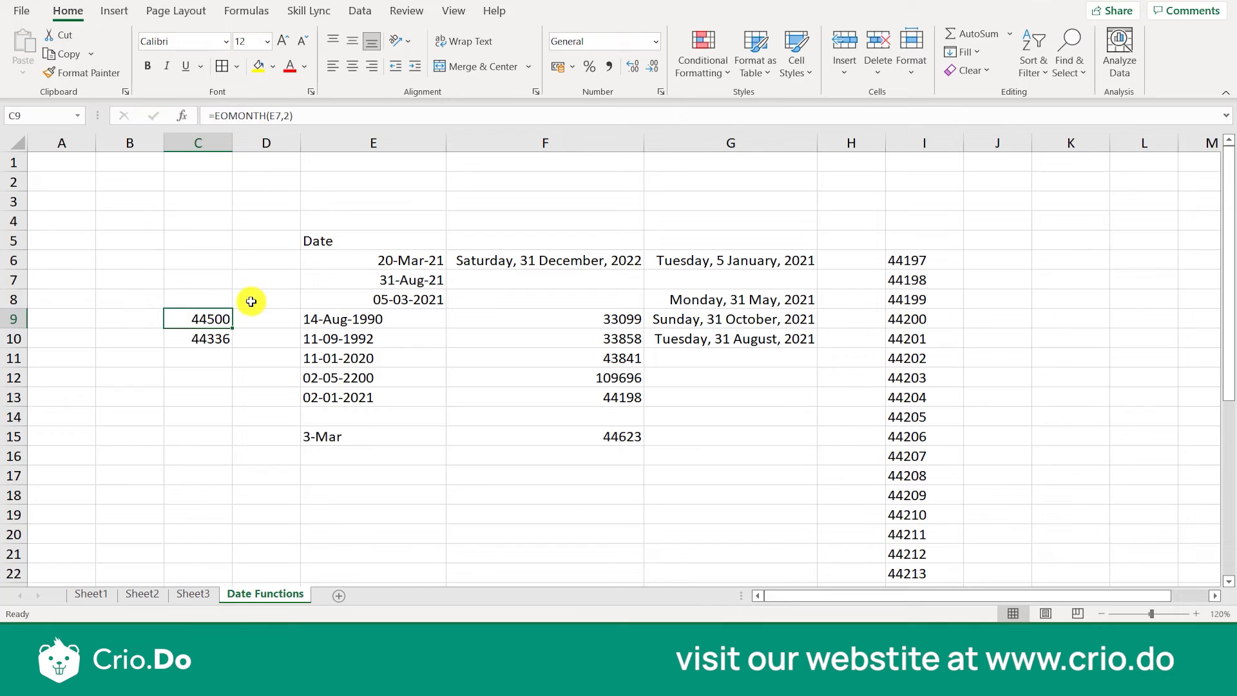
click(215, 338)
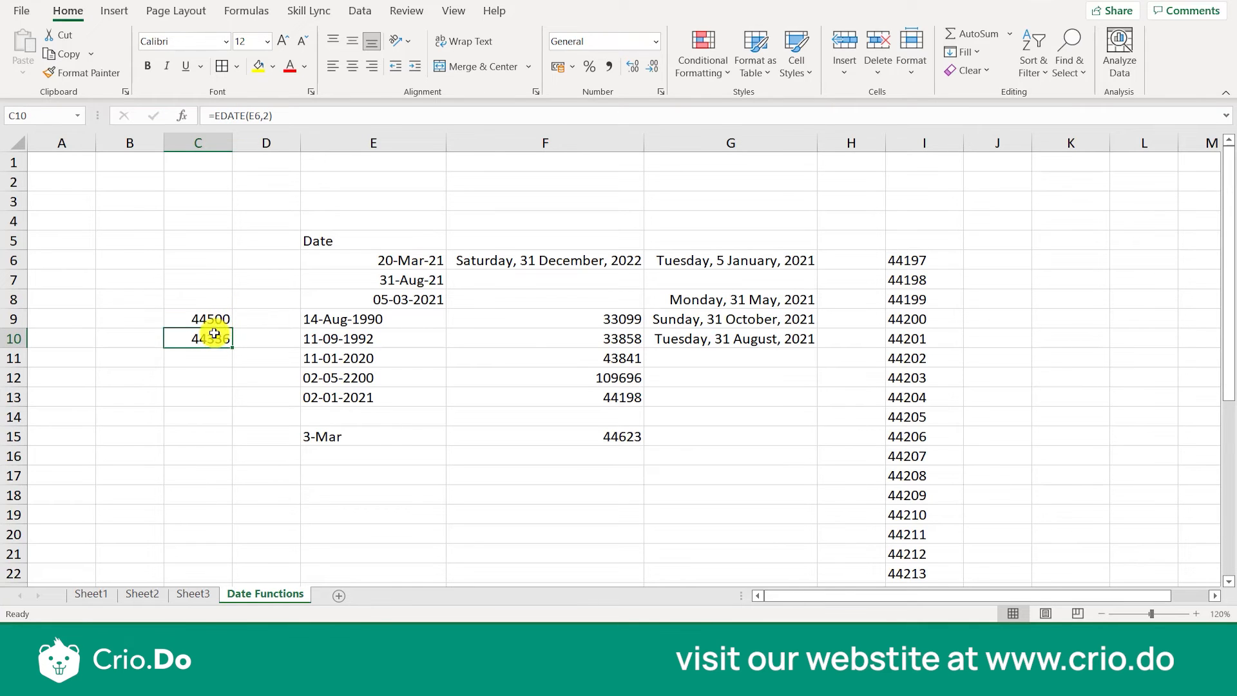
double_click(215, 333)
key(BackSpace)
click(372, 286)
key(Return)
Compare the EOMONTH result in C9 with the EDATE result in C10 and switch to the presentation slide.
click(217, 320)
click(221, 340)
click(186, 321)
drag(198, 329, 203, 341)
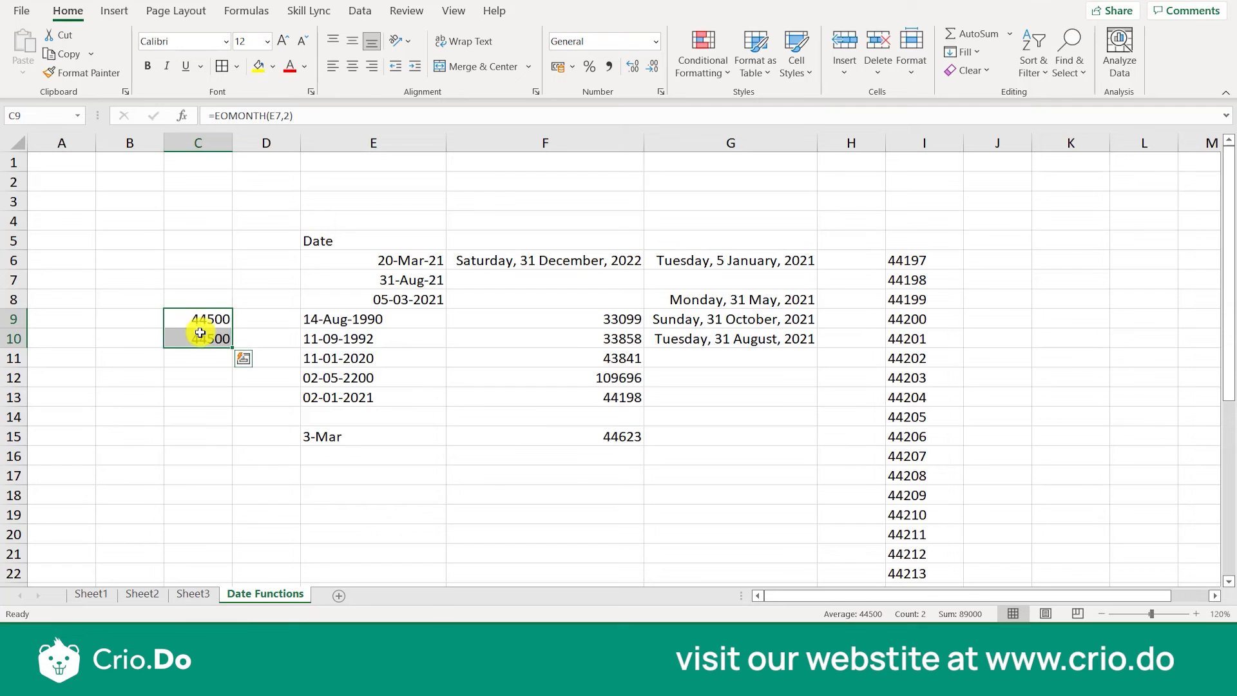
key(alt+Tab)
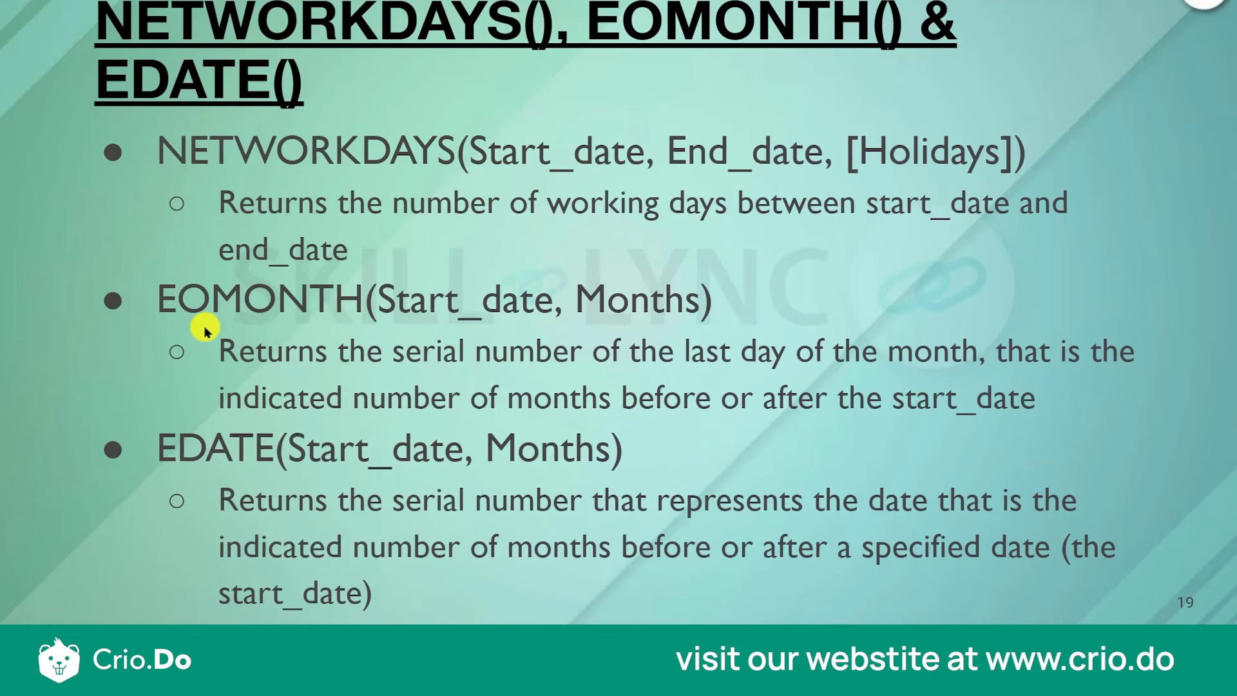
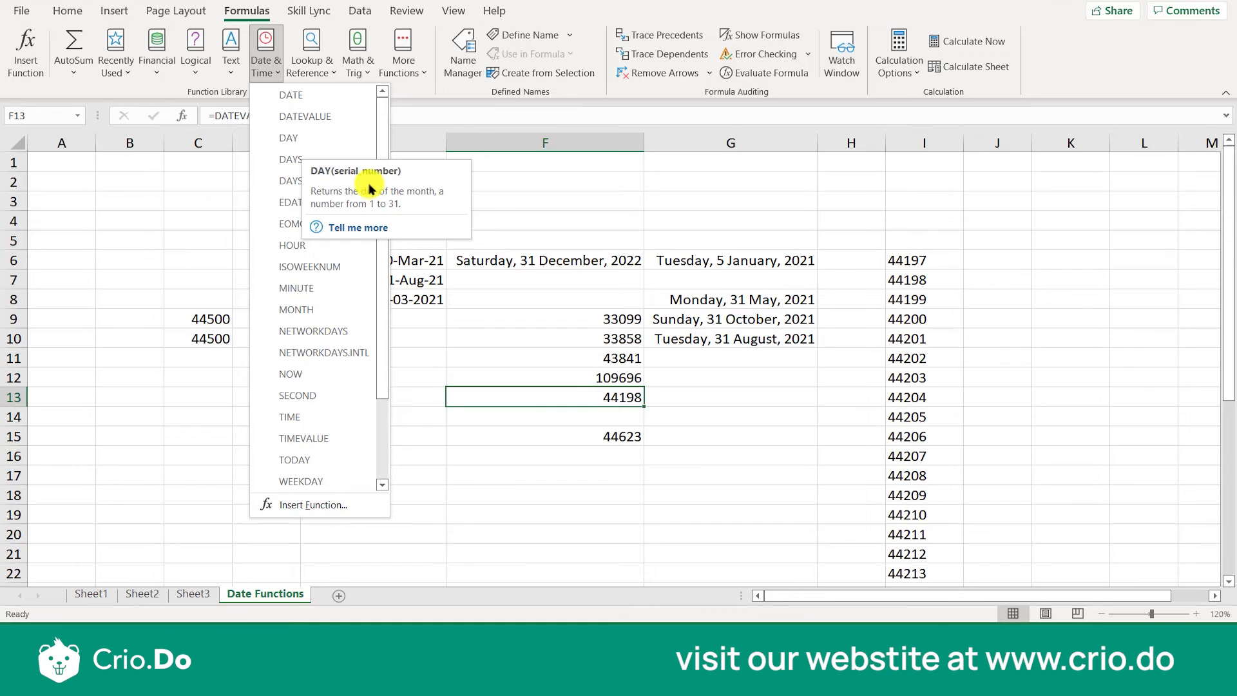
Enter =DAY(E6) in the empty cell C6 and select that cell to examine the result.
click(525, 193)
click(219, 263)
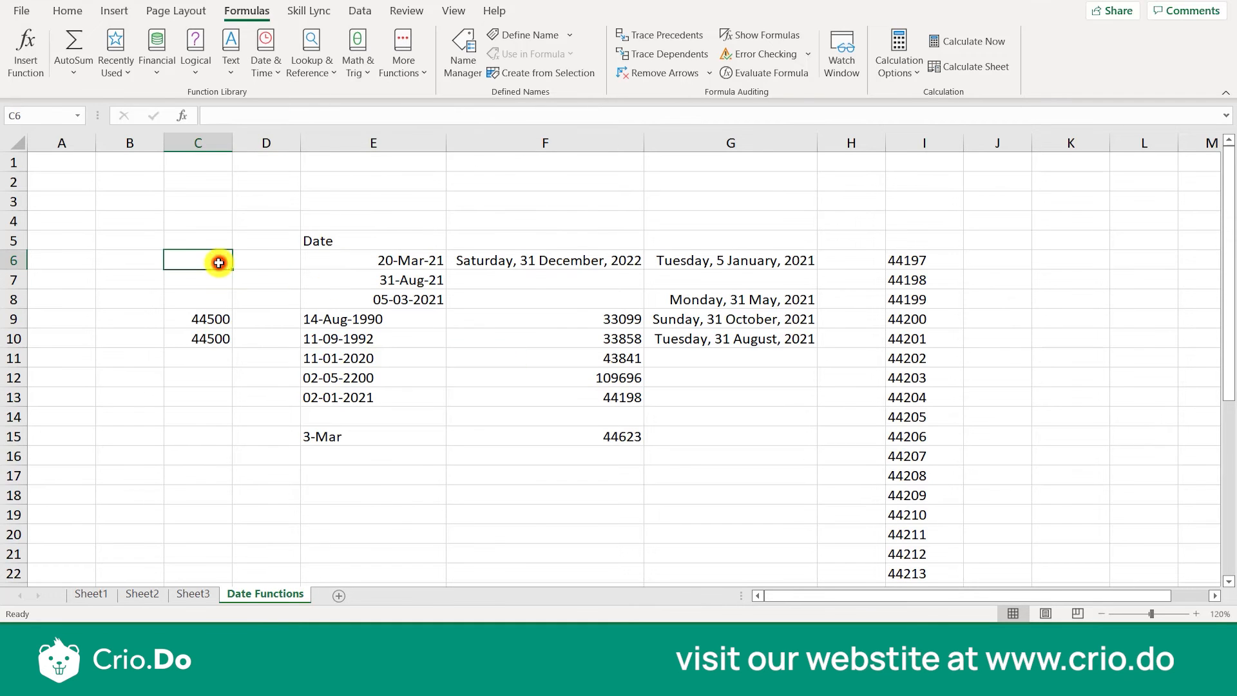
text(=DA)
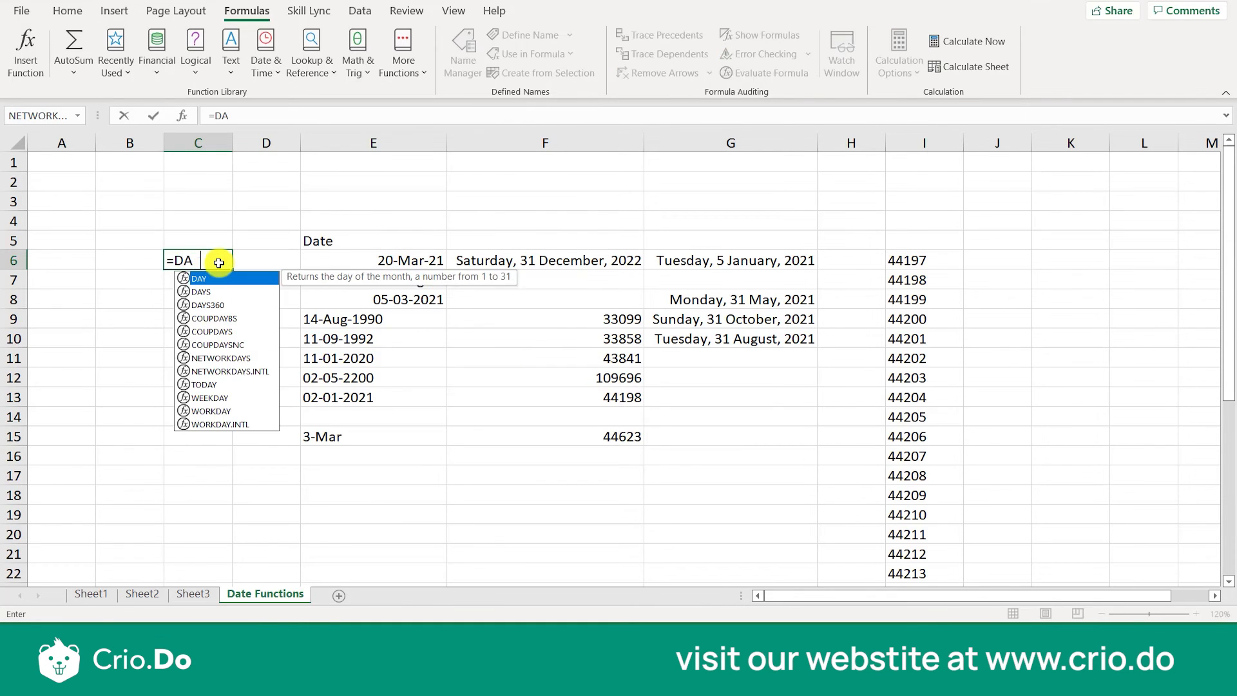
text(Y()
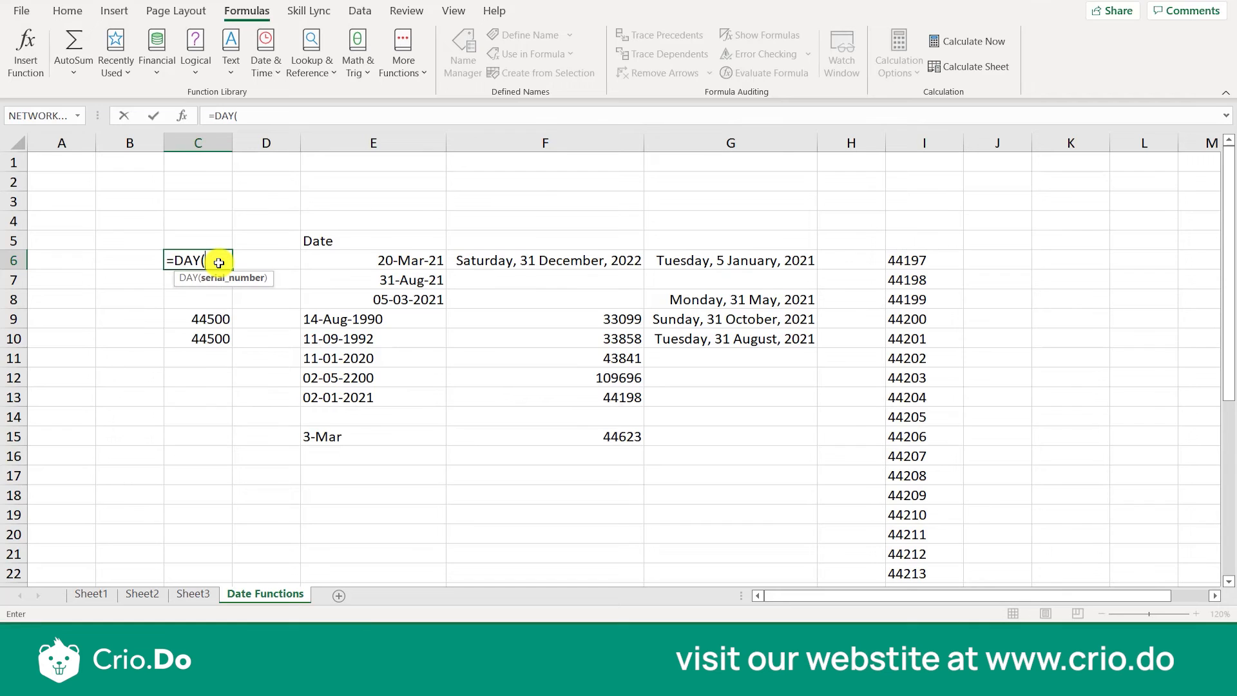
click(391, 262)
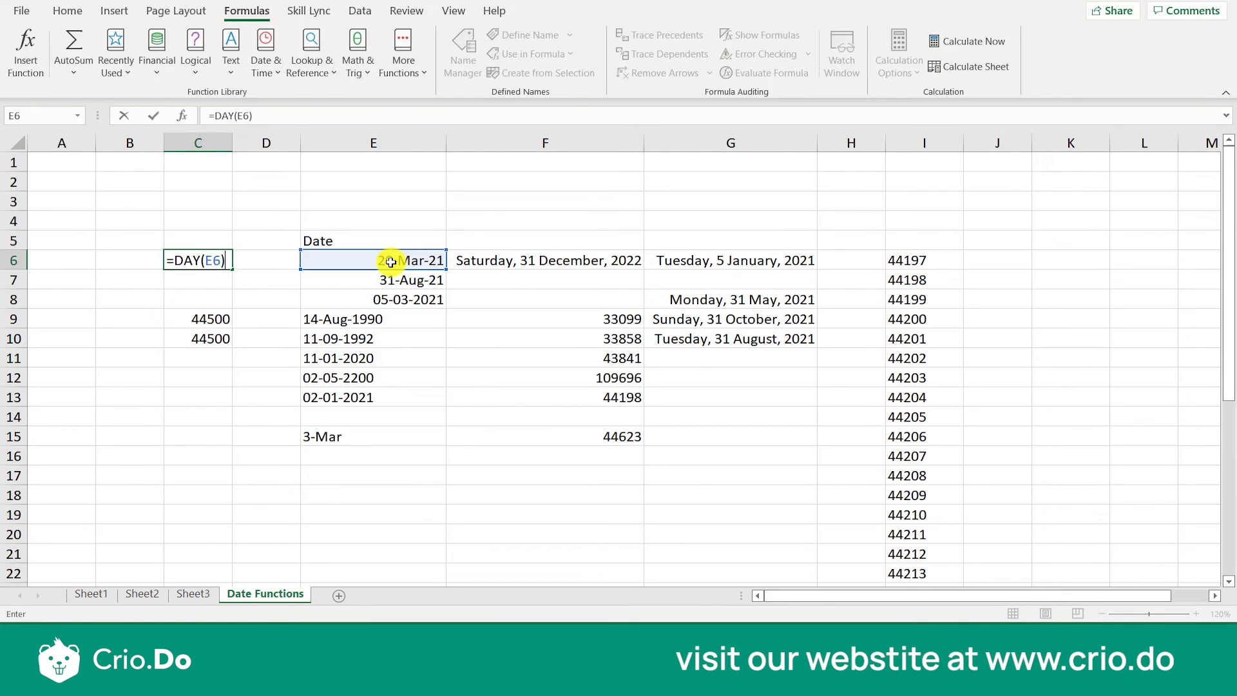
key(Return)
click(204, 254)
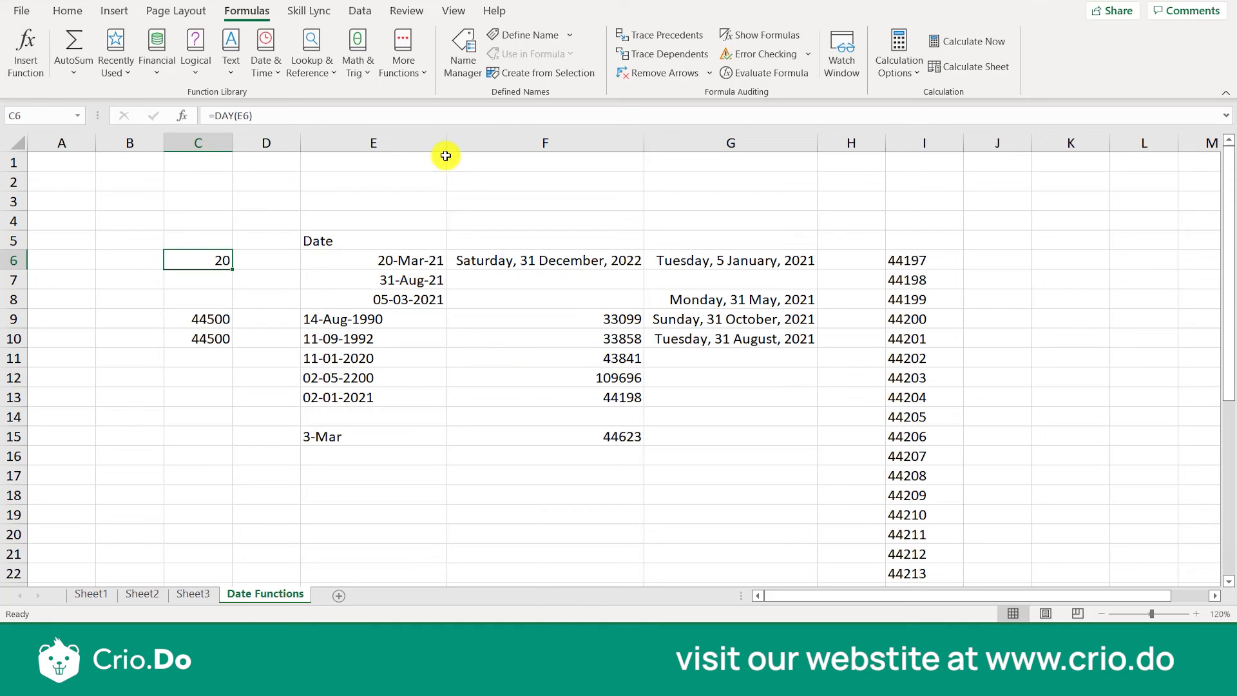
Check the DAYS function's description and replace the formula in C6 with =DAYS(E7,E6).
click(282, 76)
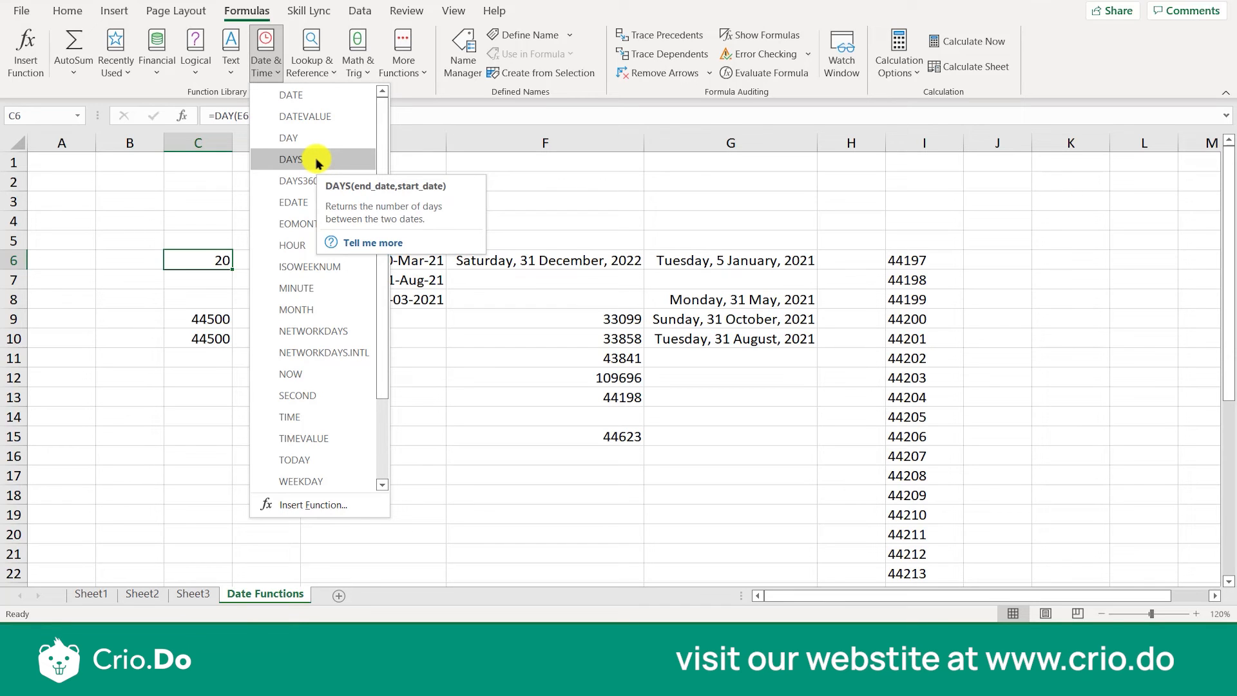
click(213, 261)
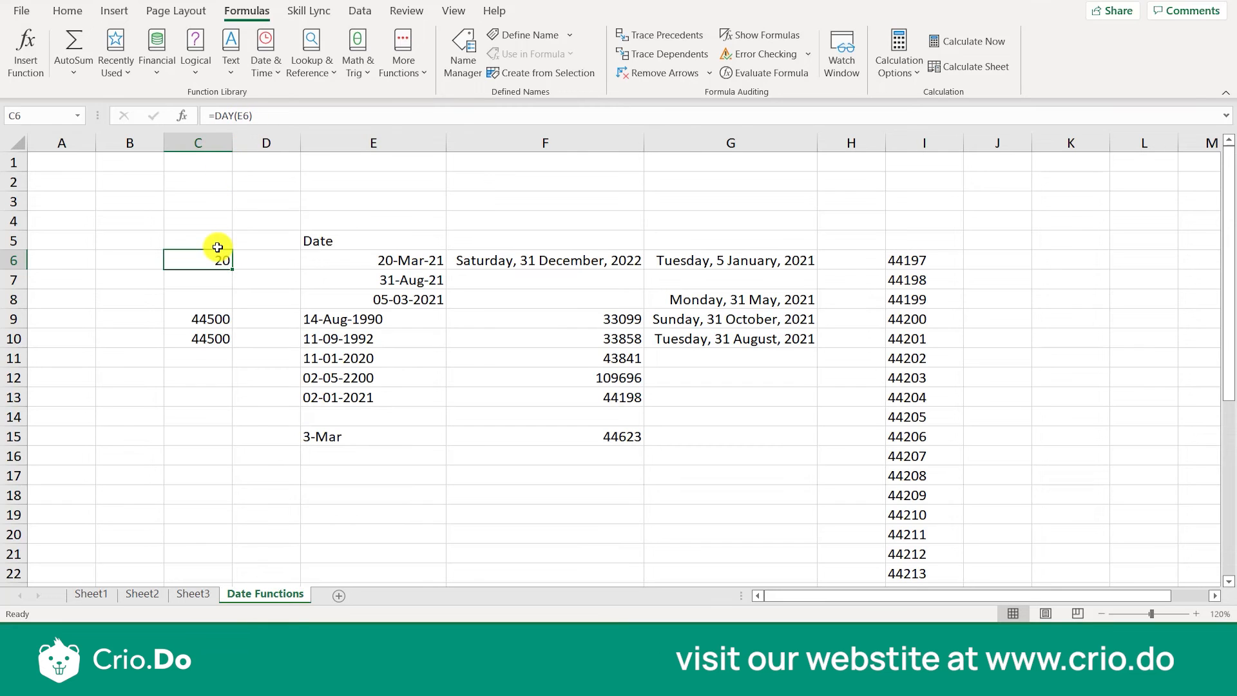
key(Delete)
text(=D)
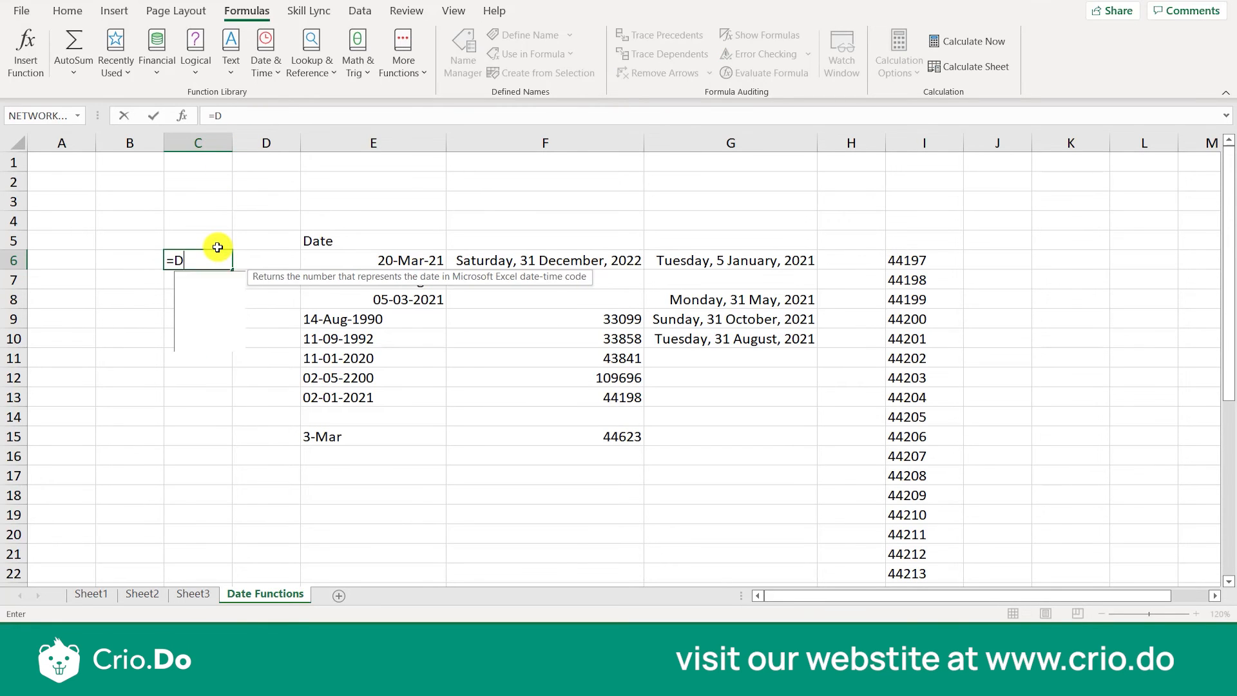
text(AYS()
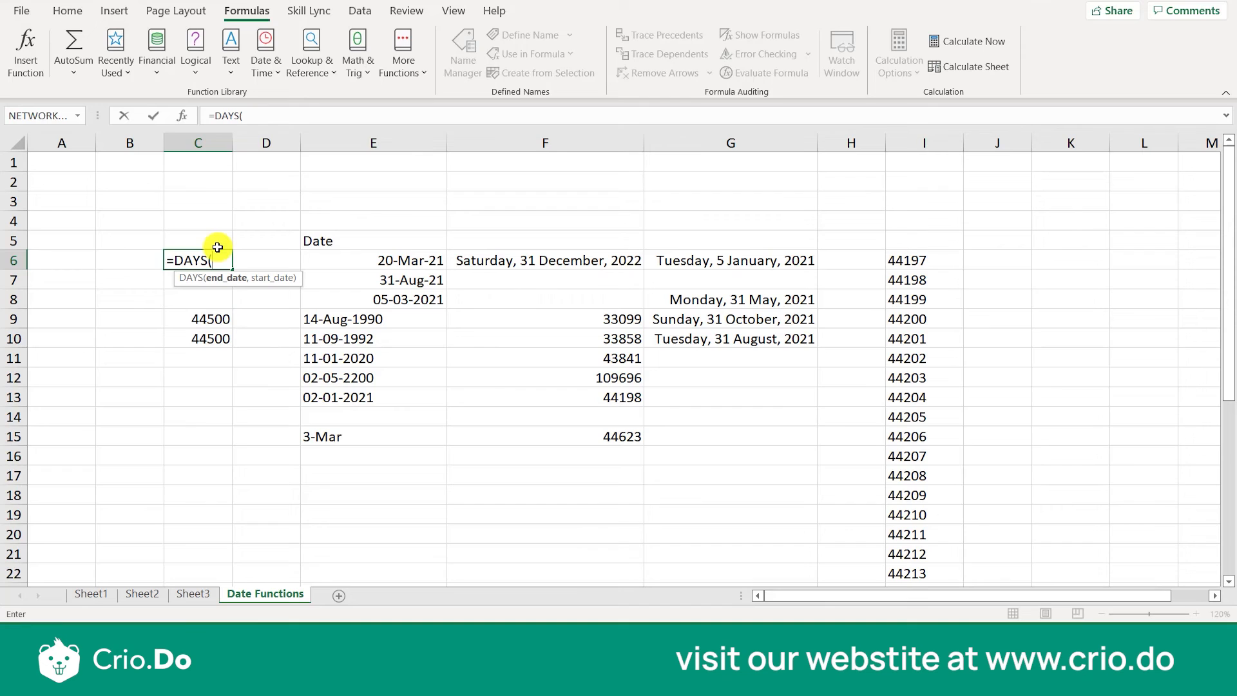
click(374, 259)
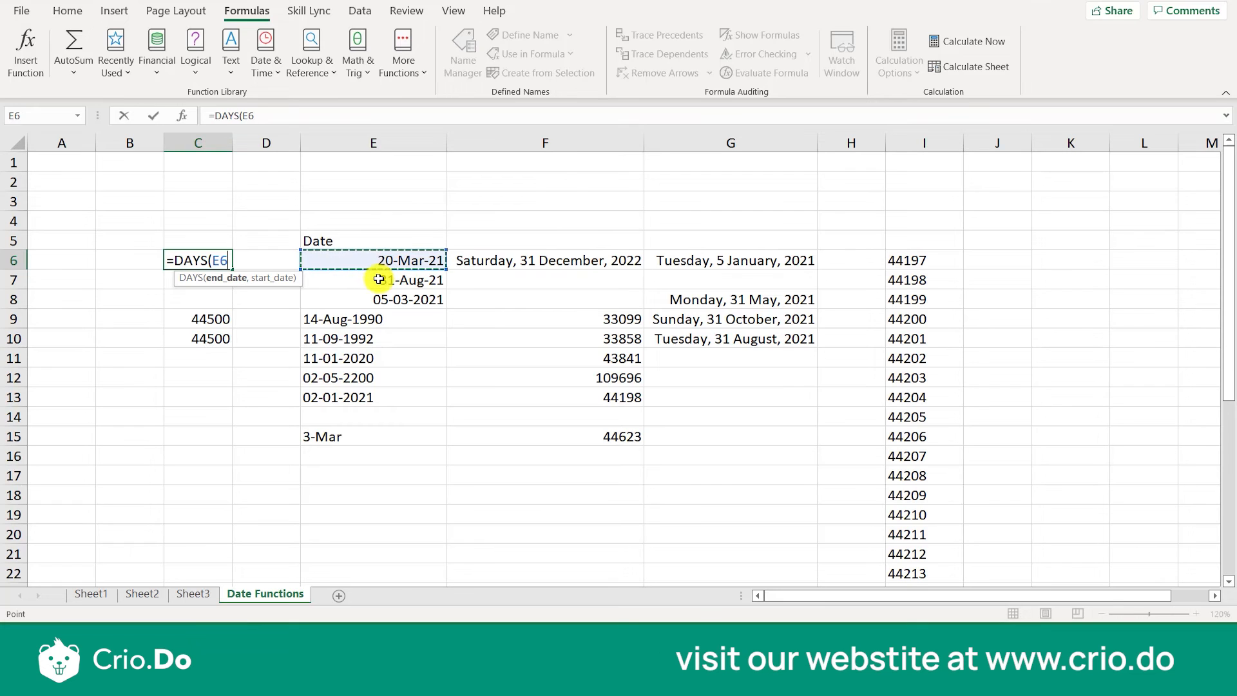
click(379, 278)
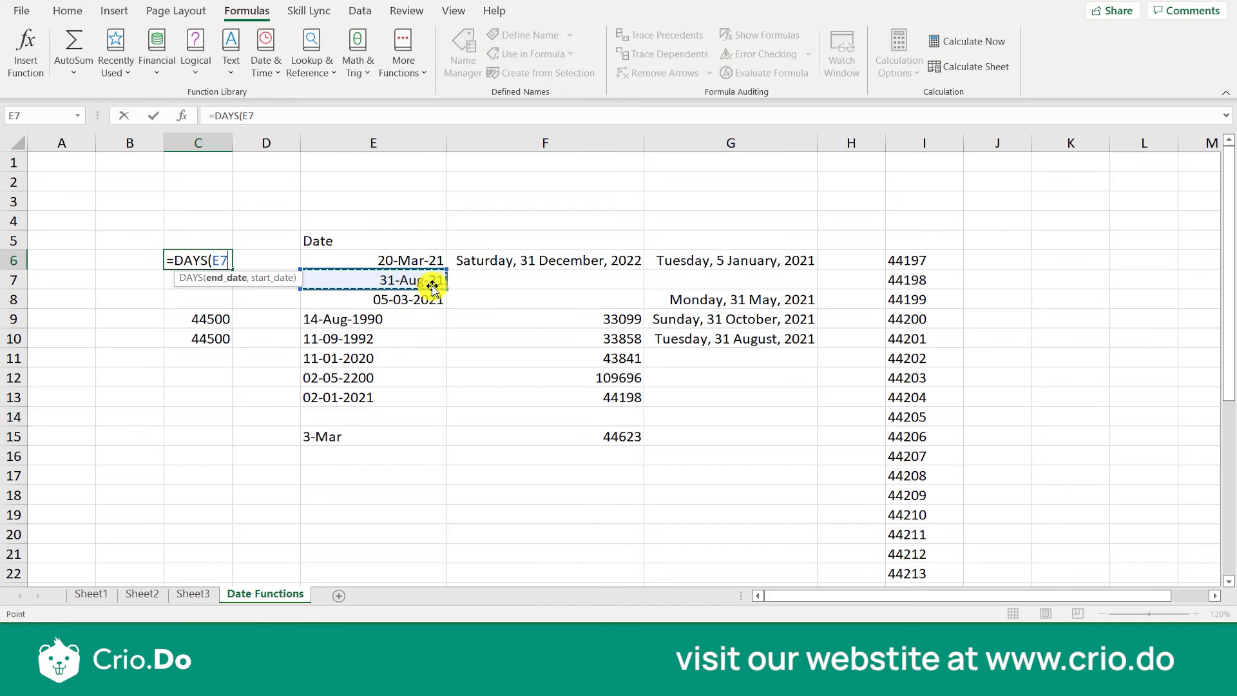
text(,)
click(420, 259)
text())
key(Return)
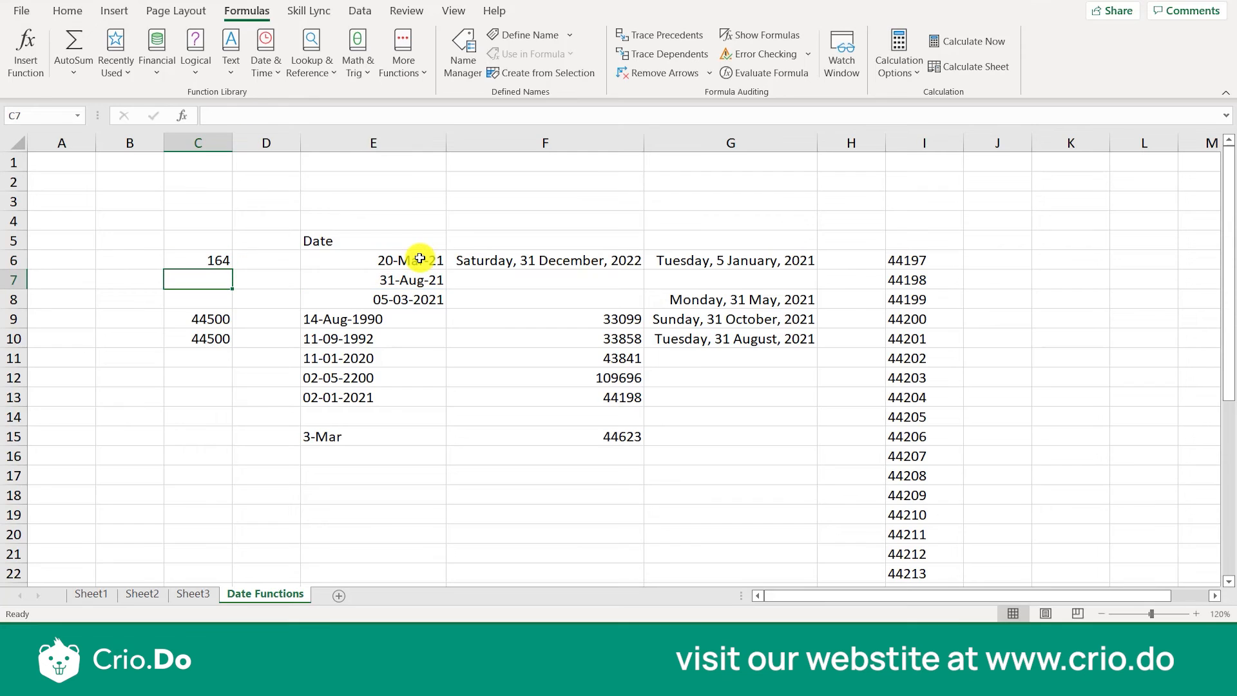
click(205, 262)
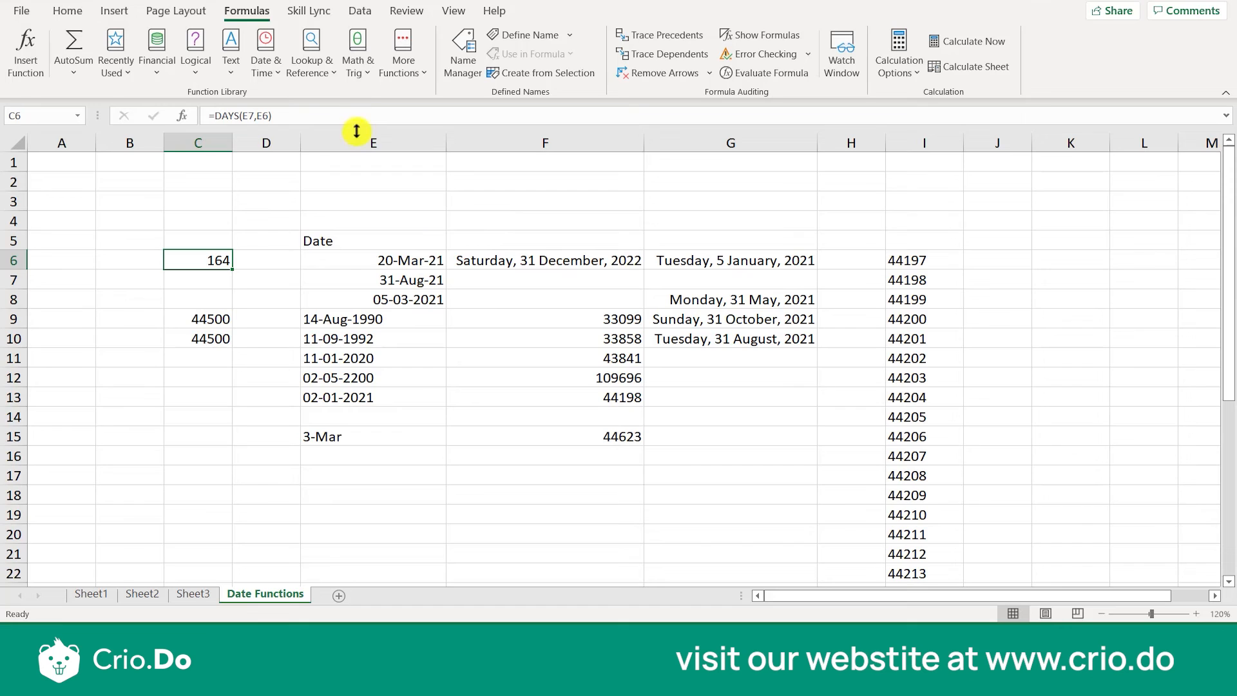
Enter =NOW() in the empty cell C16 and widen column C.
click(272, 76)
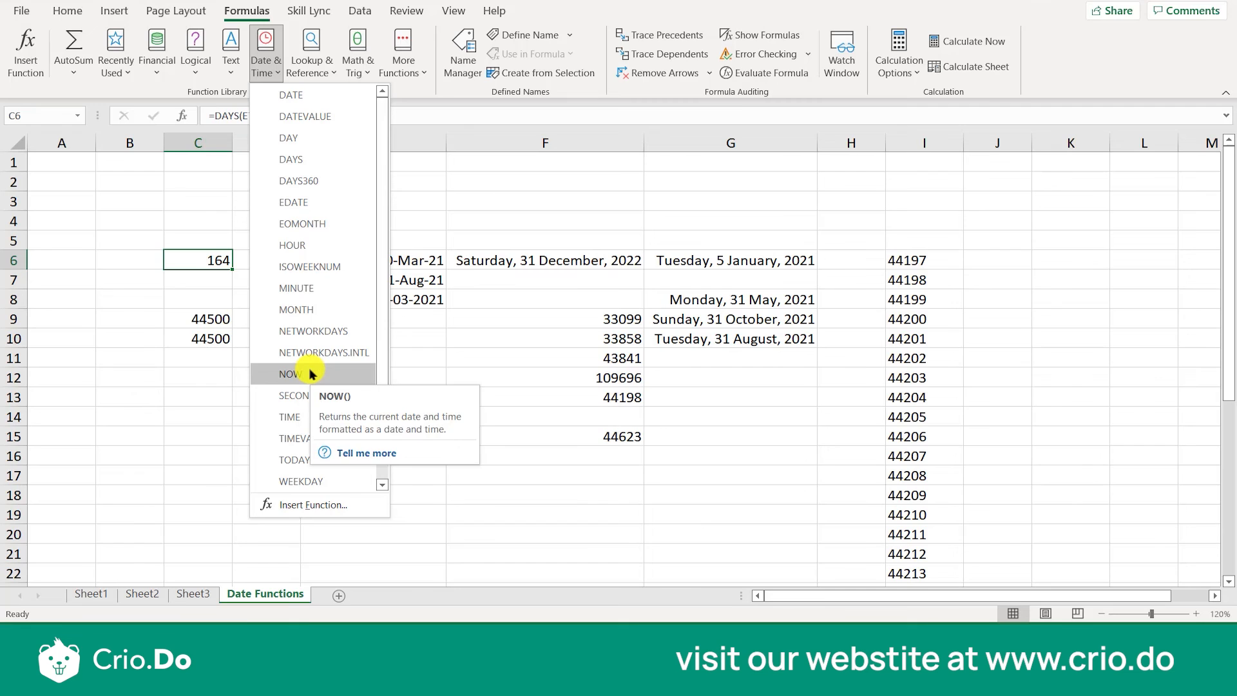
click(131, 467)
click(175, 455)
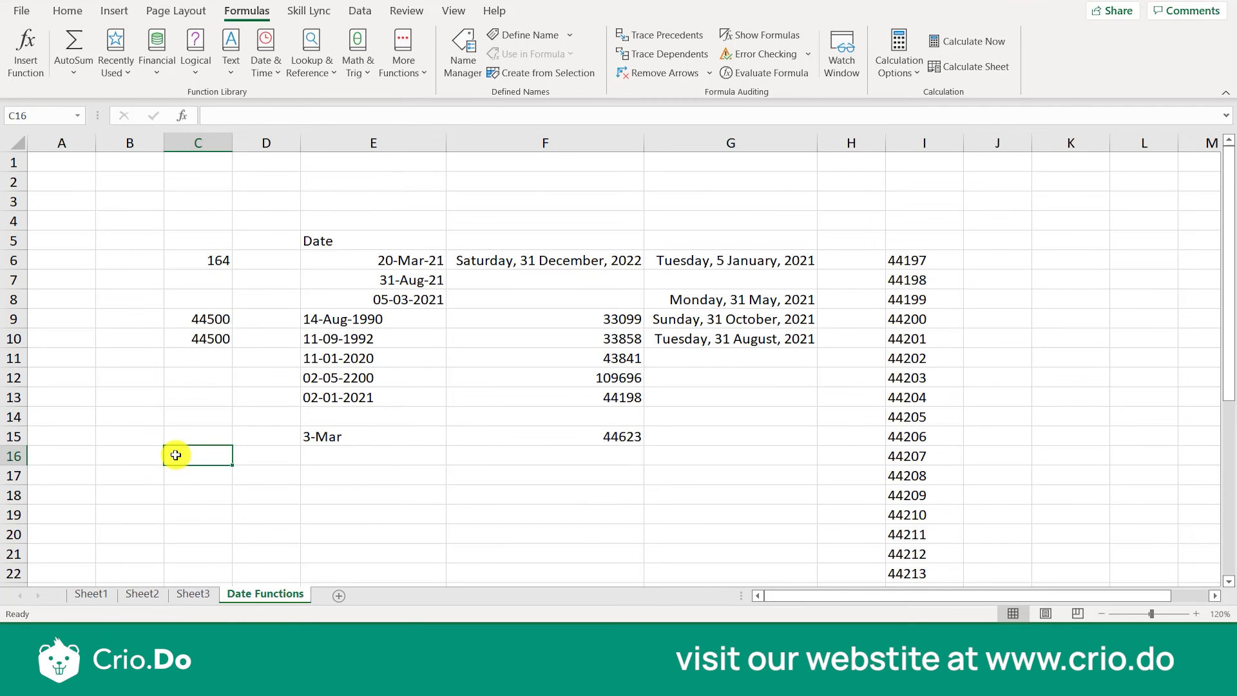
text(=)
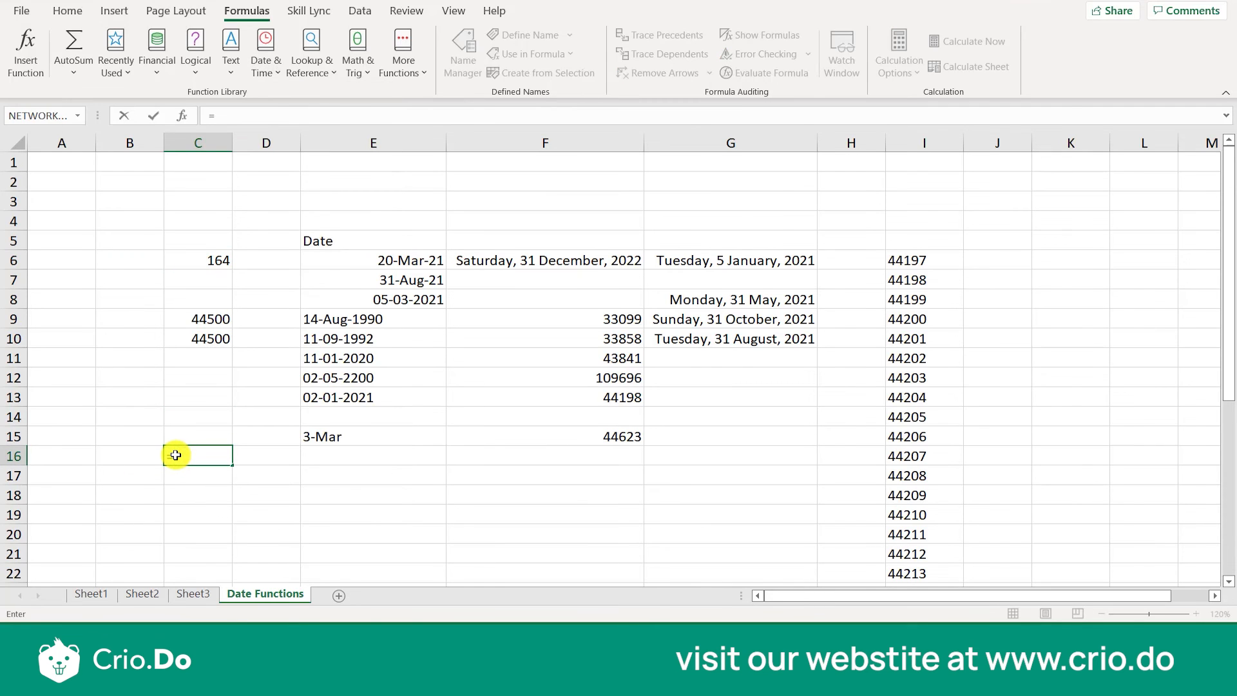
text(NOW())
key(Return)
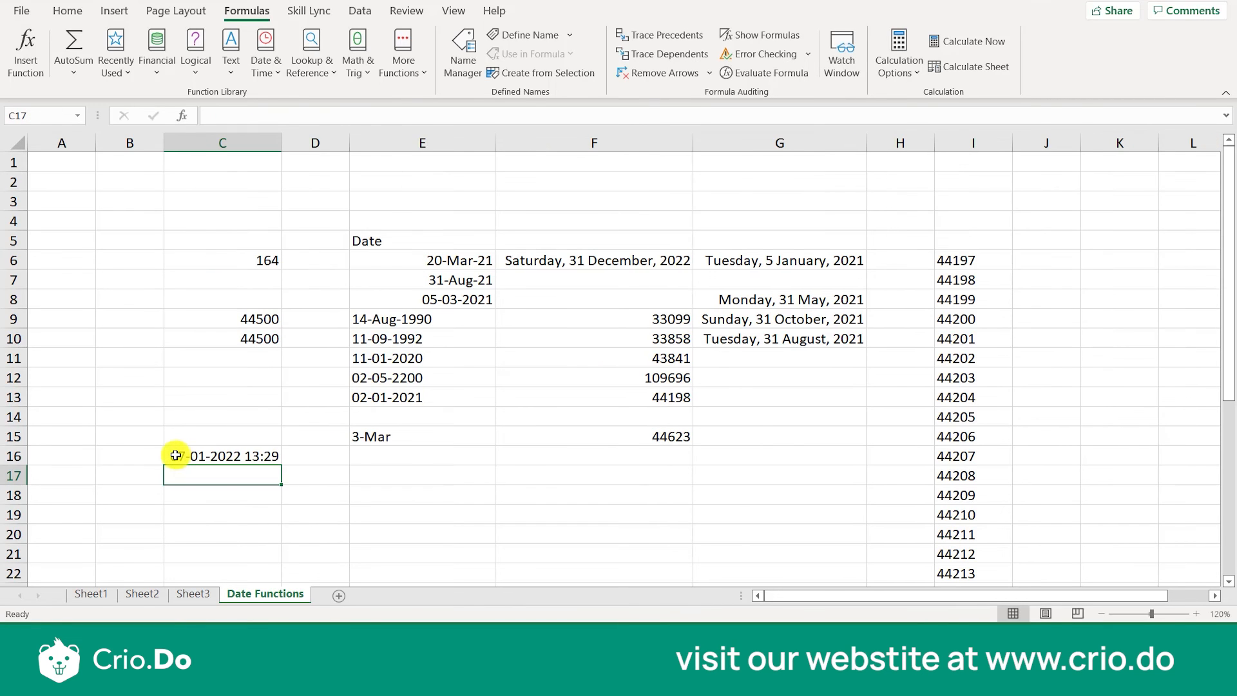
click(249, 451)
drag(281, 142, 311, 142)
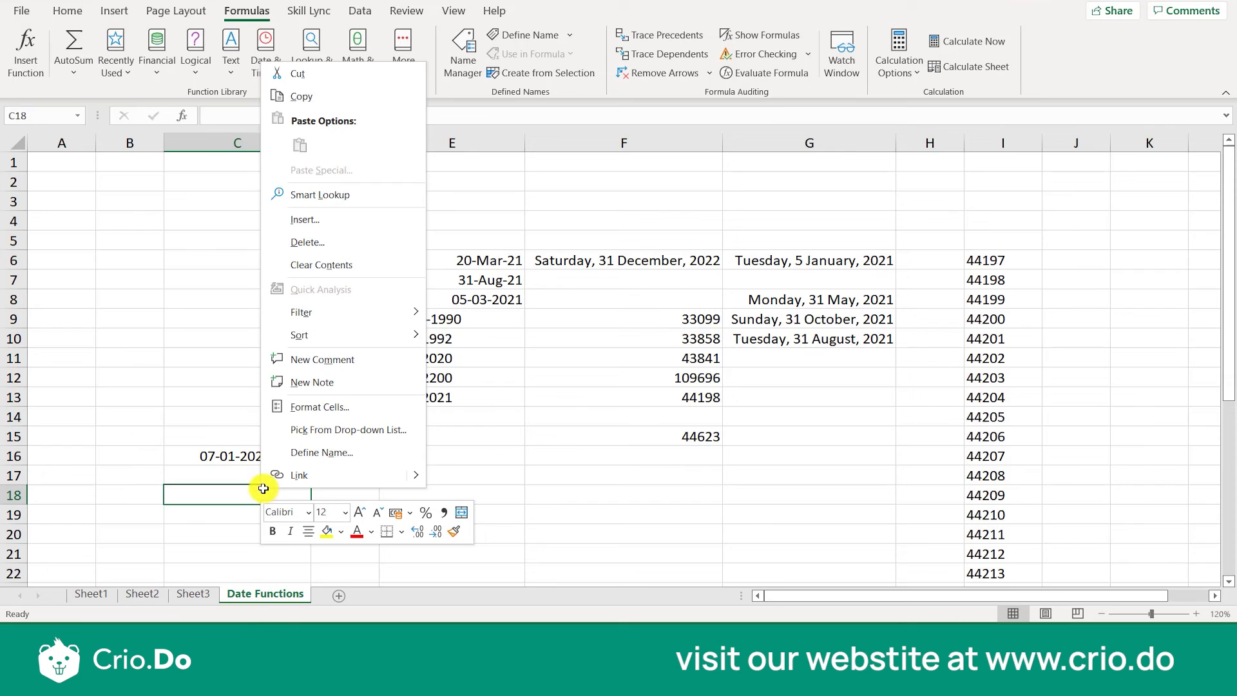
Try to enter the formula =(NOW) in cell C18 and select the cell to check it.
click(235, 492)
double_click(234, 495)
text(=)
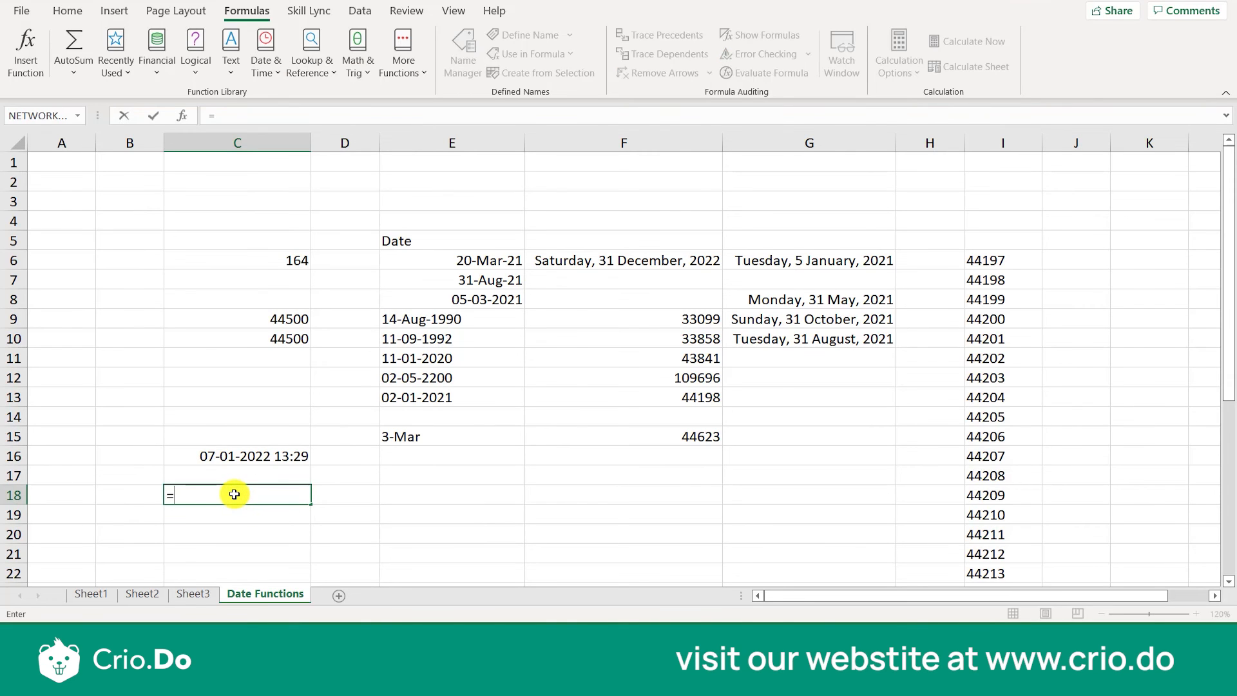
text((NOW)
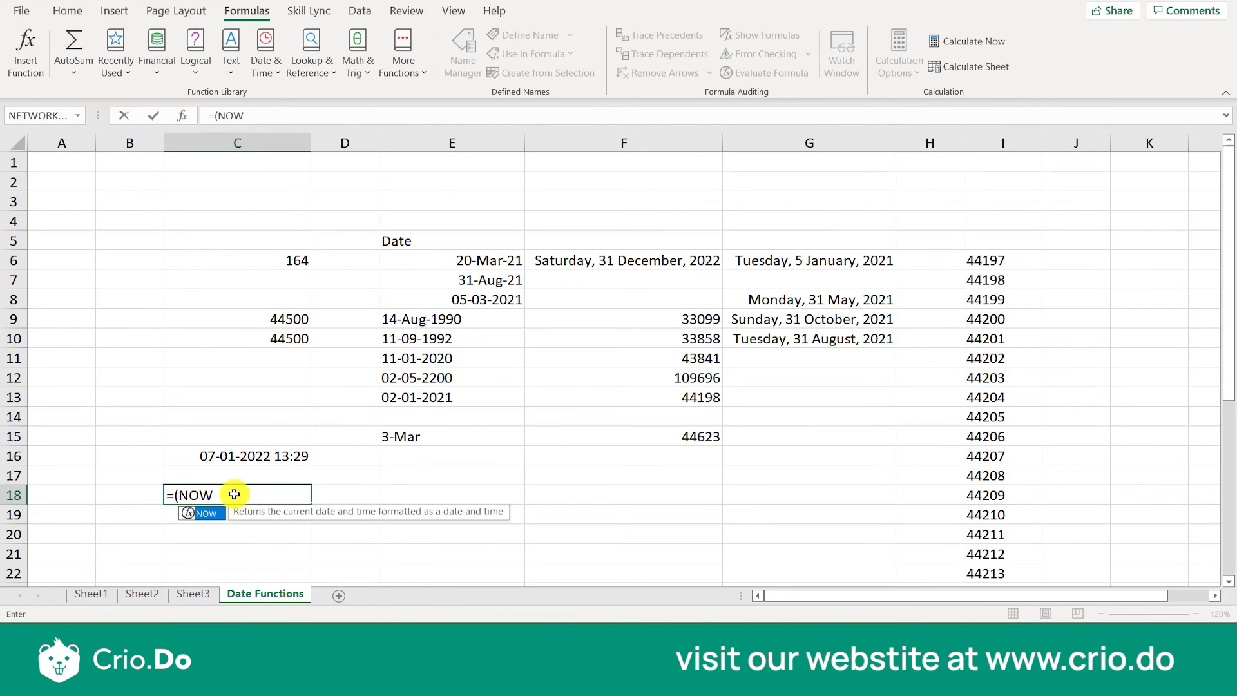
text())
key(Return)
click(250, 494)
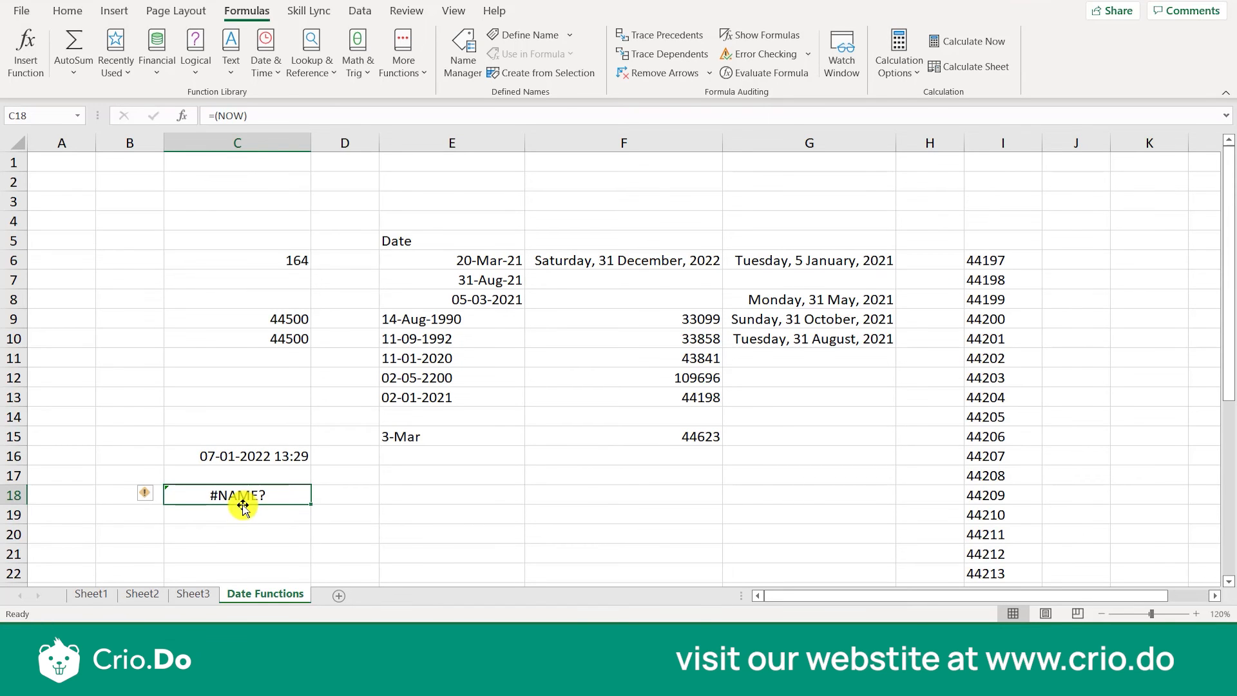
Replace the formula in C18 with =NOW() and compare it with the NOW formula in C16.
double_click(277, 489)
key(BackSpace)
key(BackSpace)
key(BackSpace)
key(BackSpace)
key(BackSpace)
key(BackSpace)
text(=NOW)
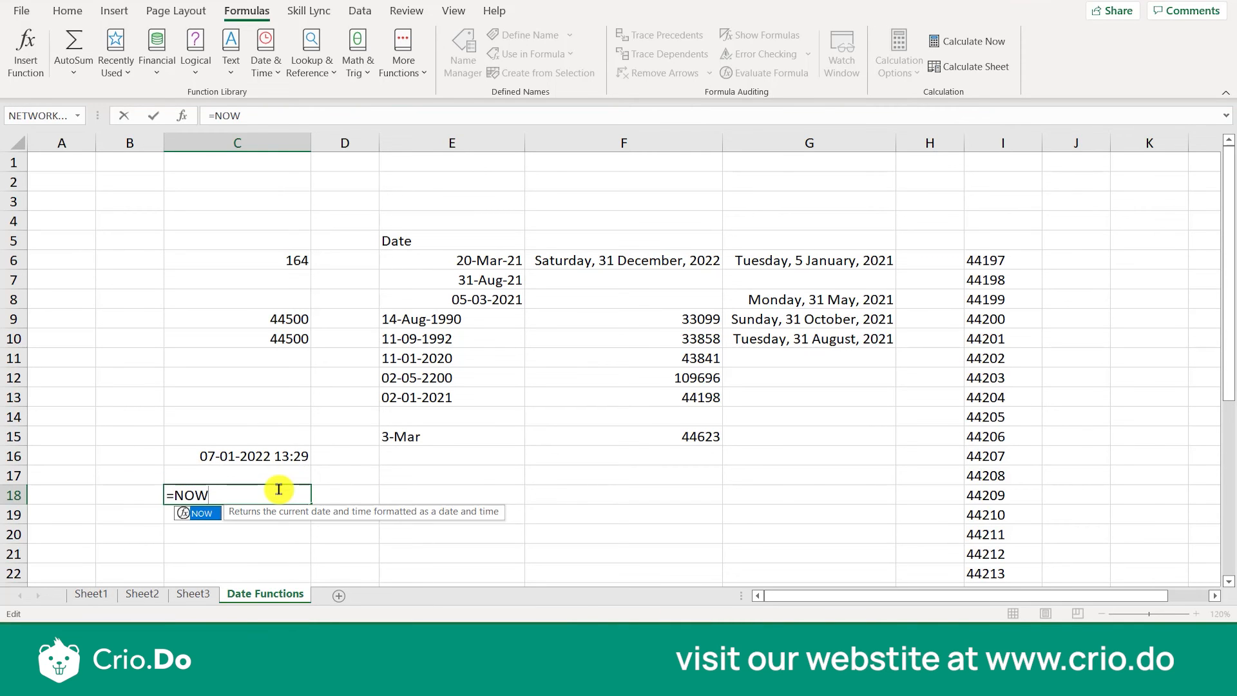
text(())
key(Return)
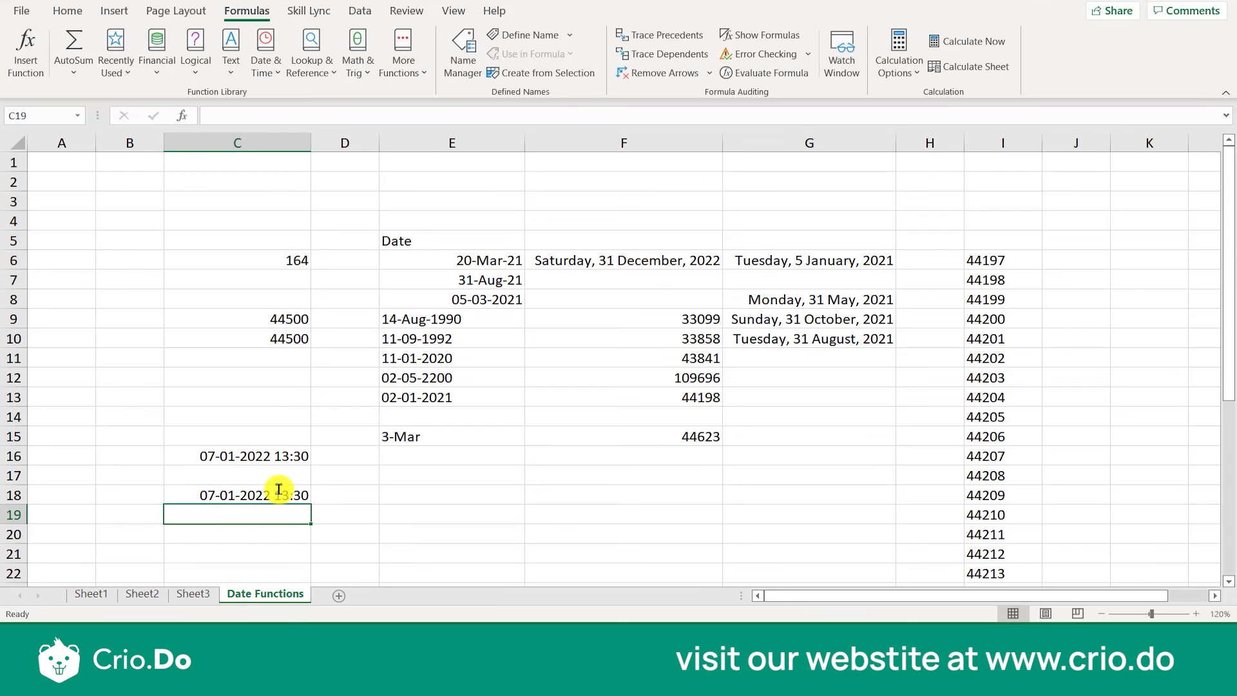
click(297, 458)
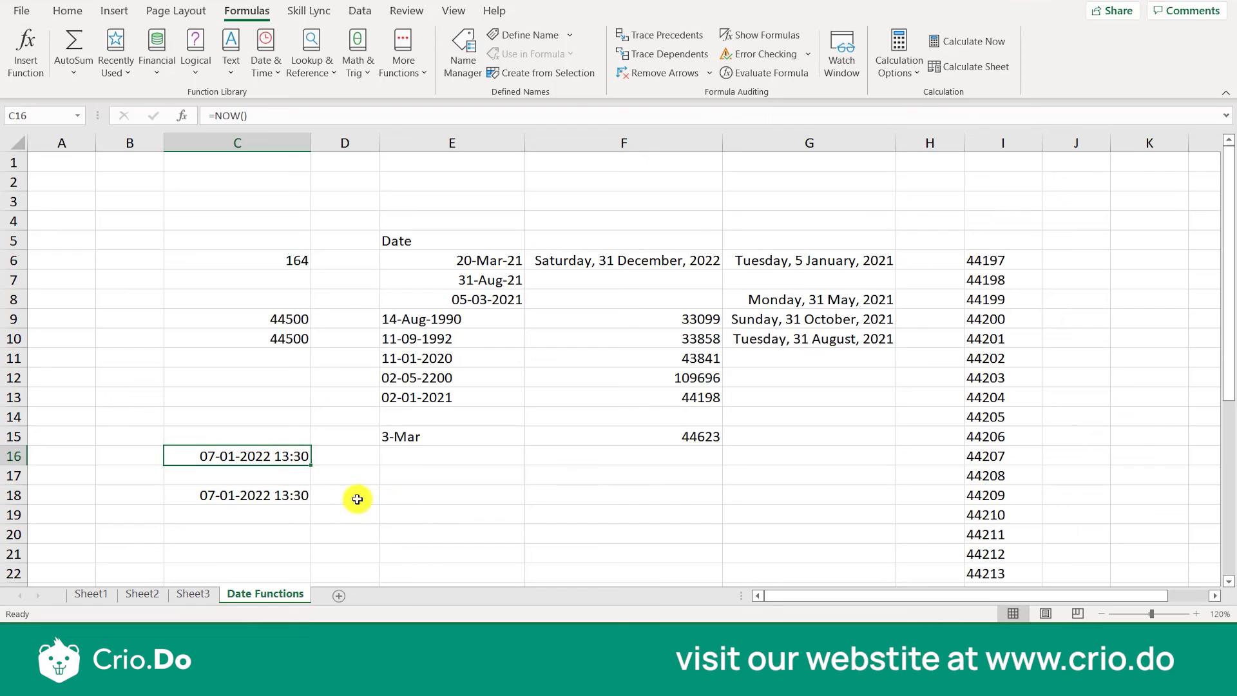
click(284, 497)
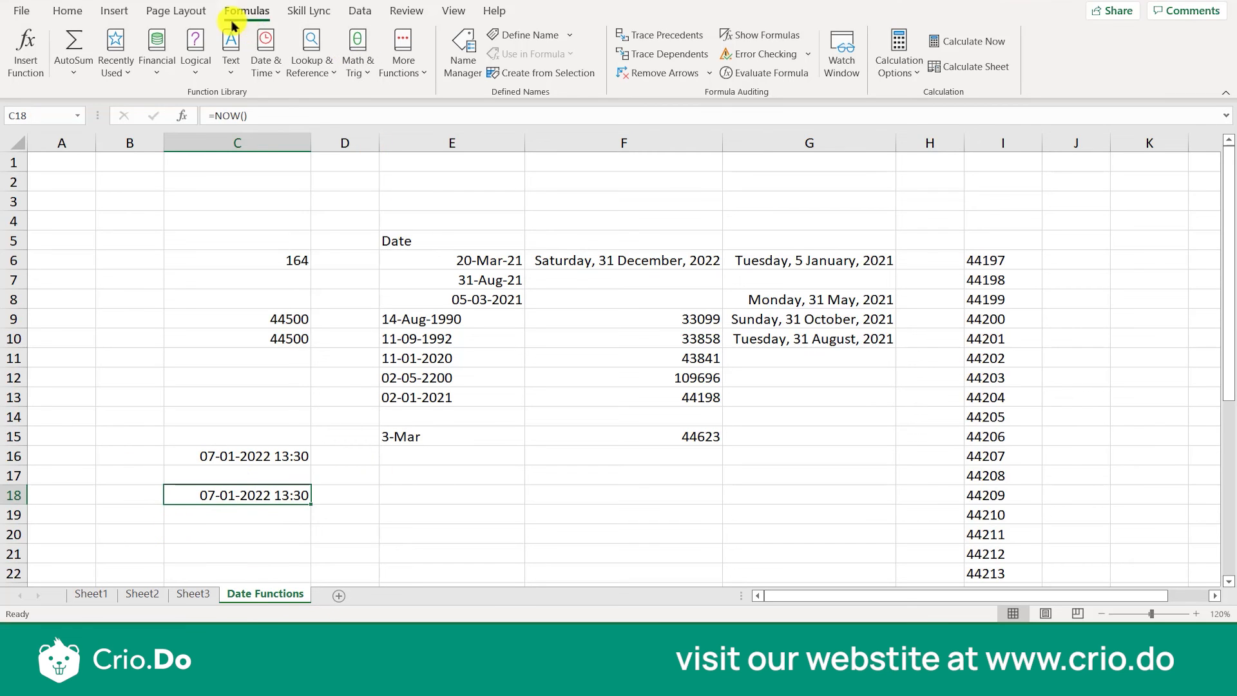
Check the TODAY function's description, enter =TODAY() in cell C20 and select that cell.
click(267, 65)
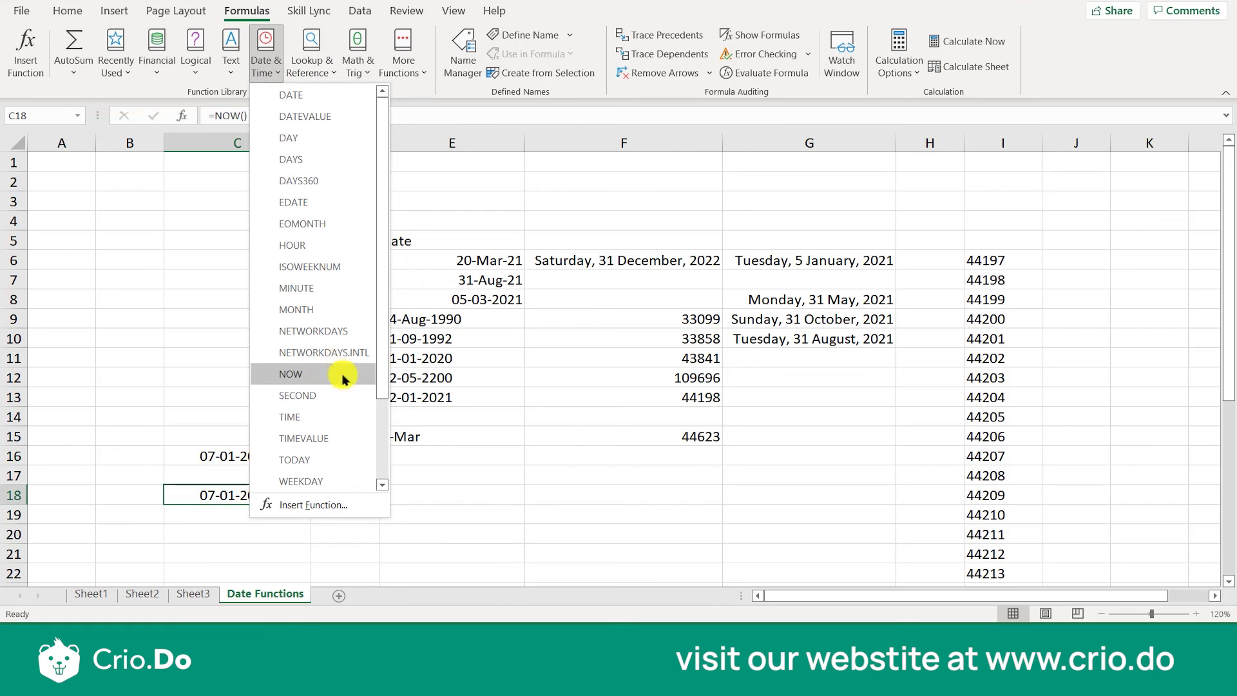
scroll(297, 416, down, 2)
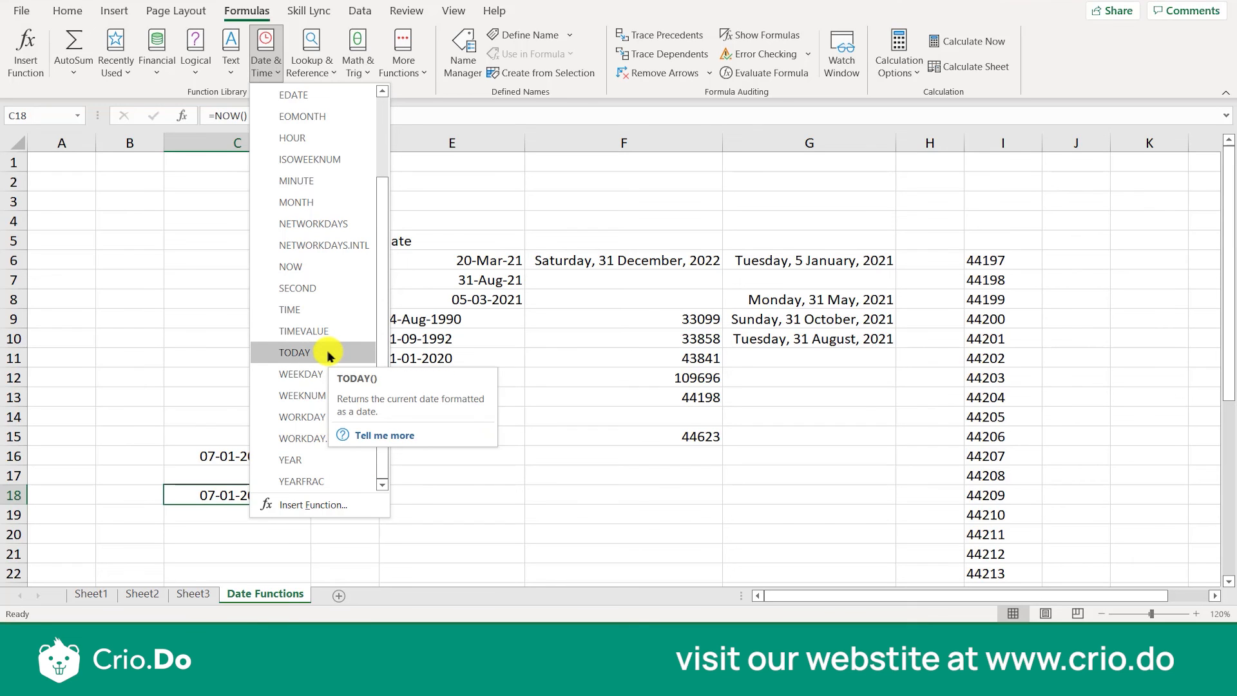
click(239, 534)
click(240, 533)
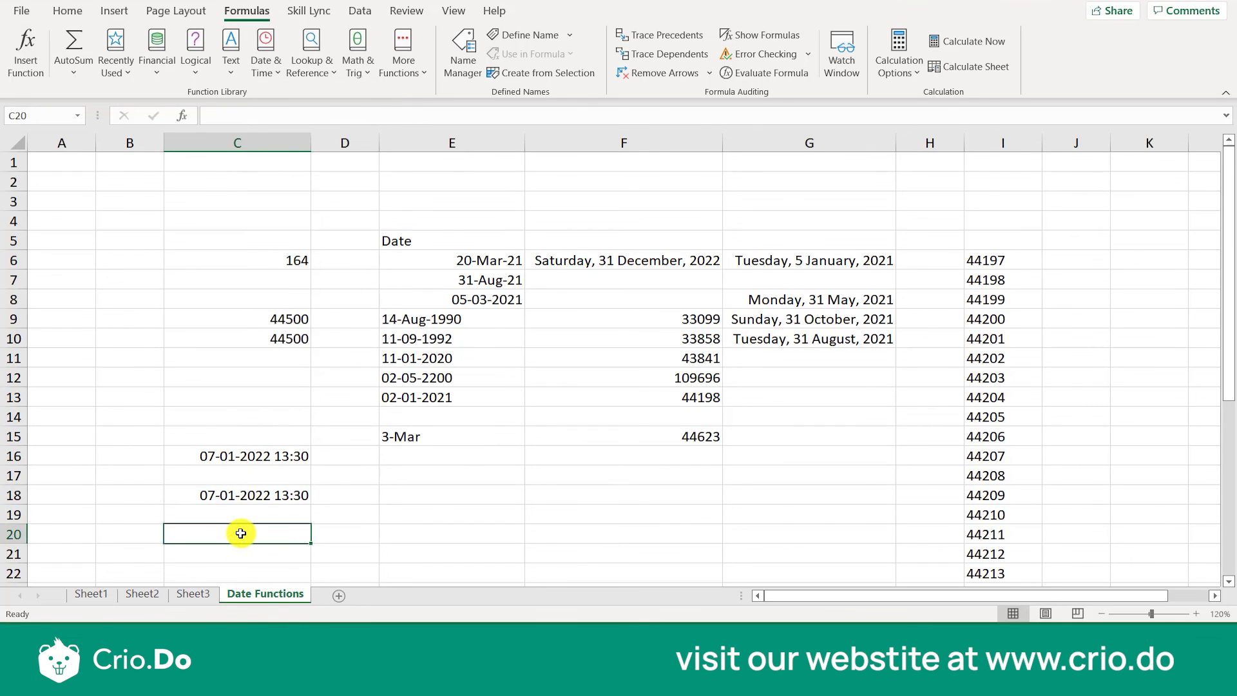
text(=TODAY)
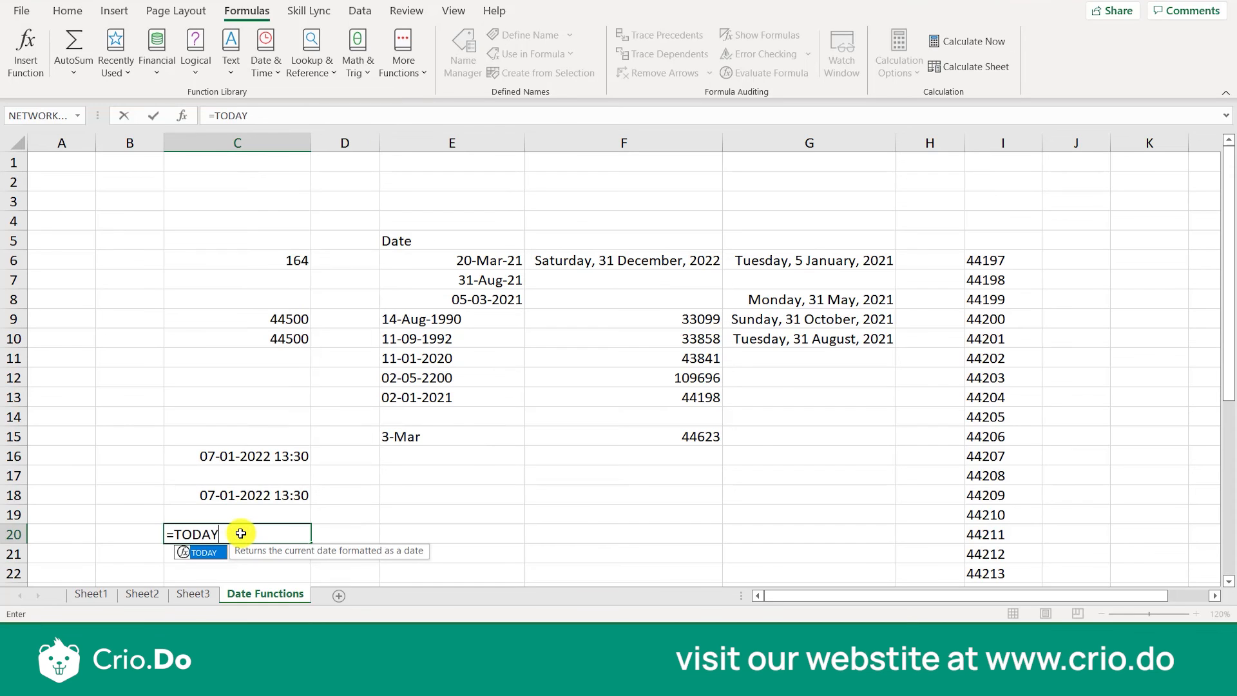
text(())
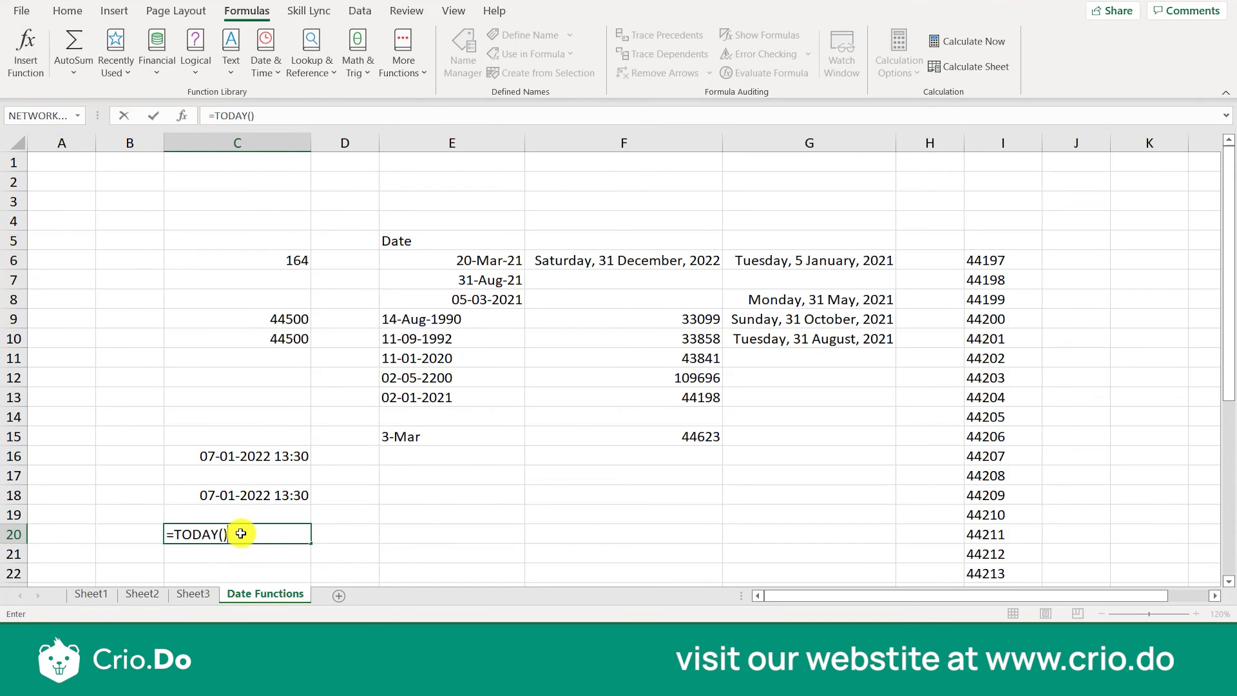
key(Return)
right_click(277, 536)
click(196, 534)
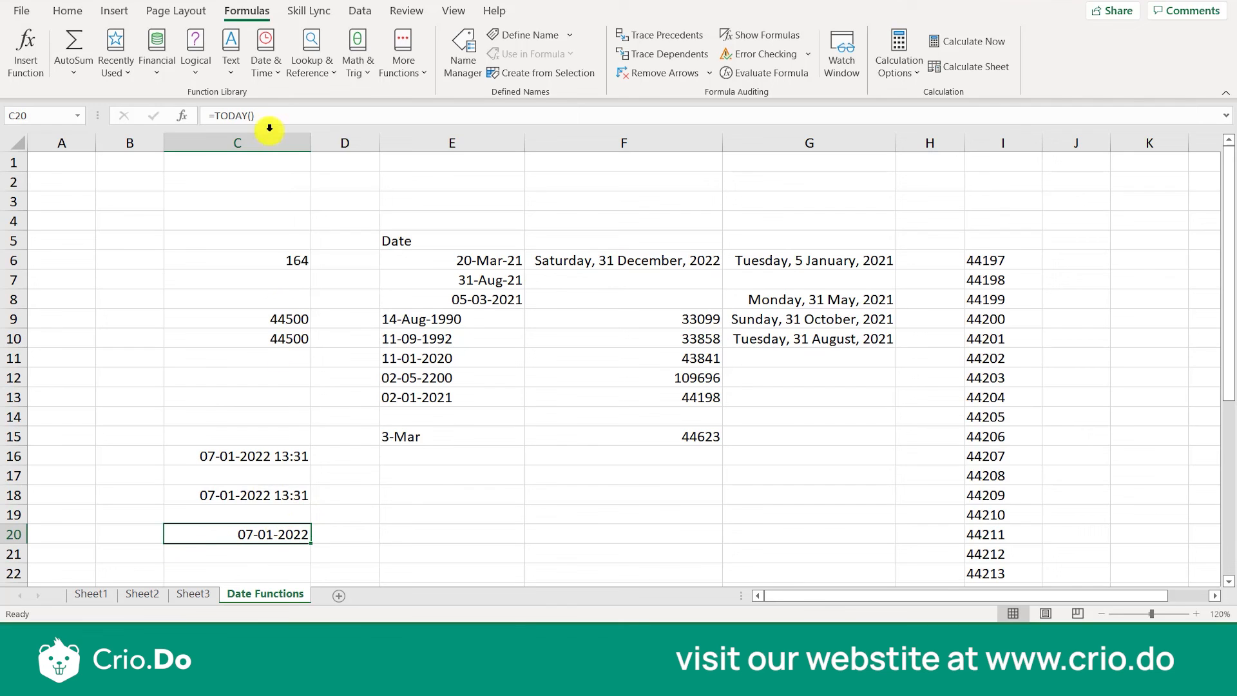
Browse the full list of date and time functions to review which ones are available.
click(268, 79)
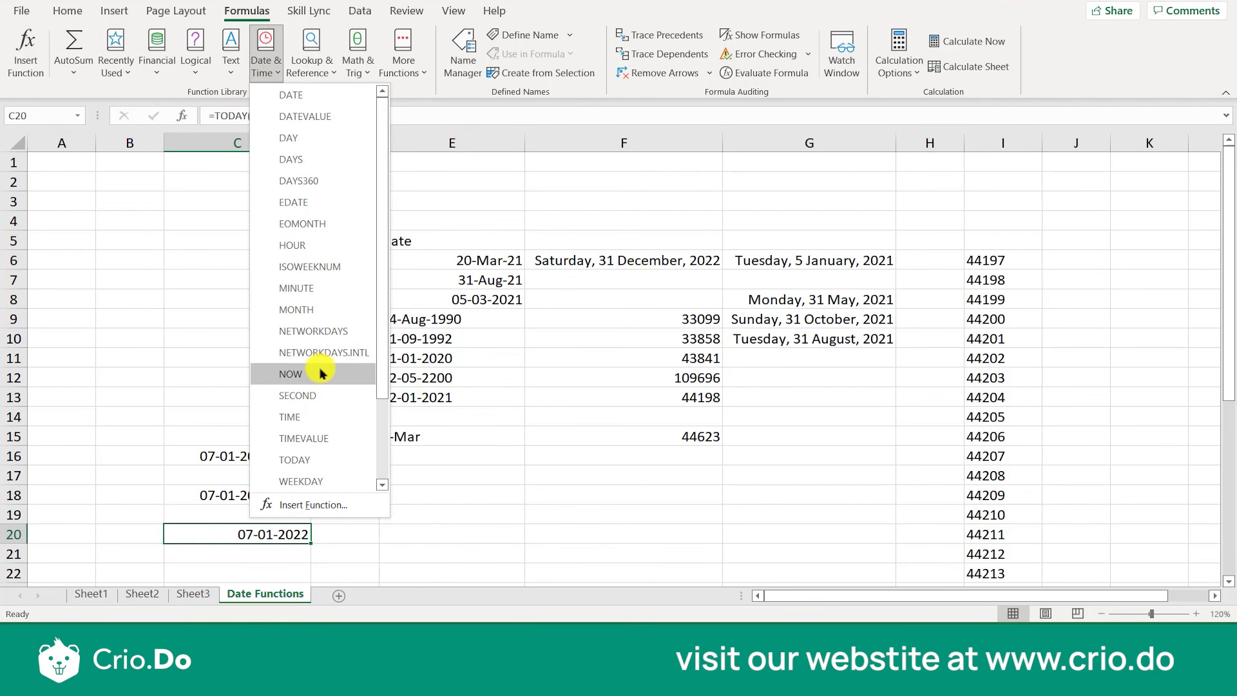
scroll(326, 369, down, 2)
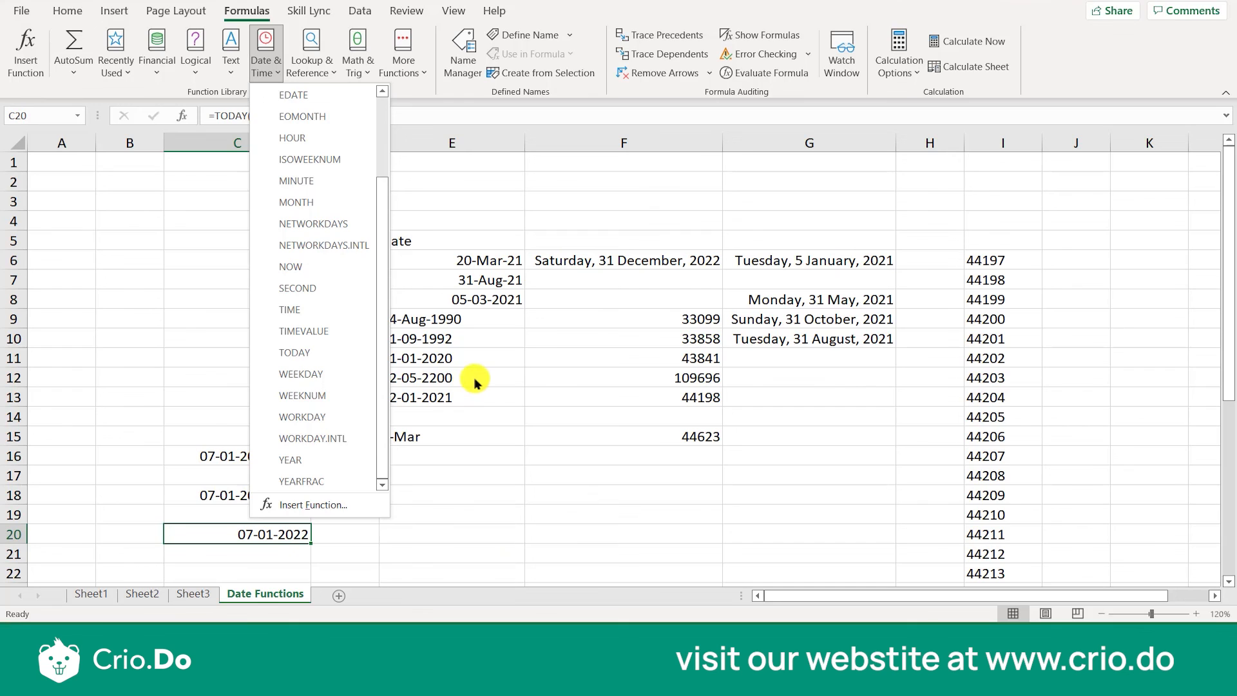
scroll(318, 306, up, 2)
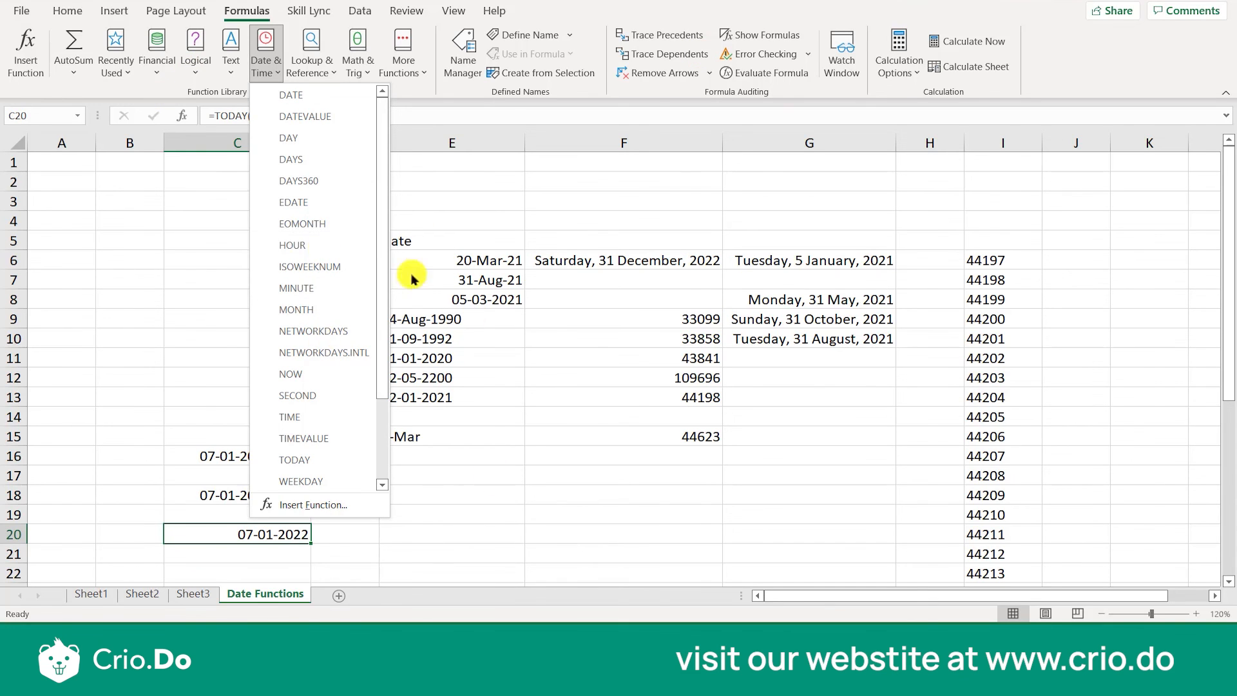
scroll(355, 319, down, 2)
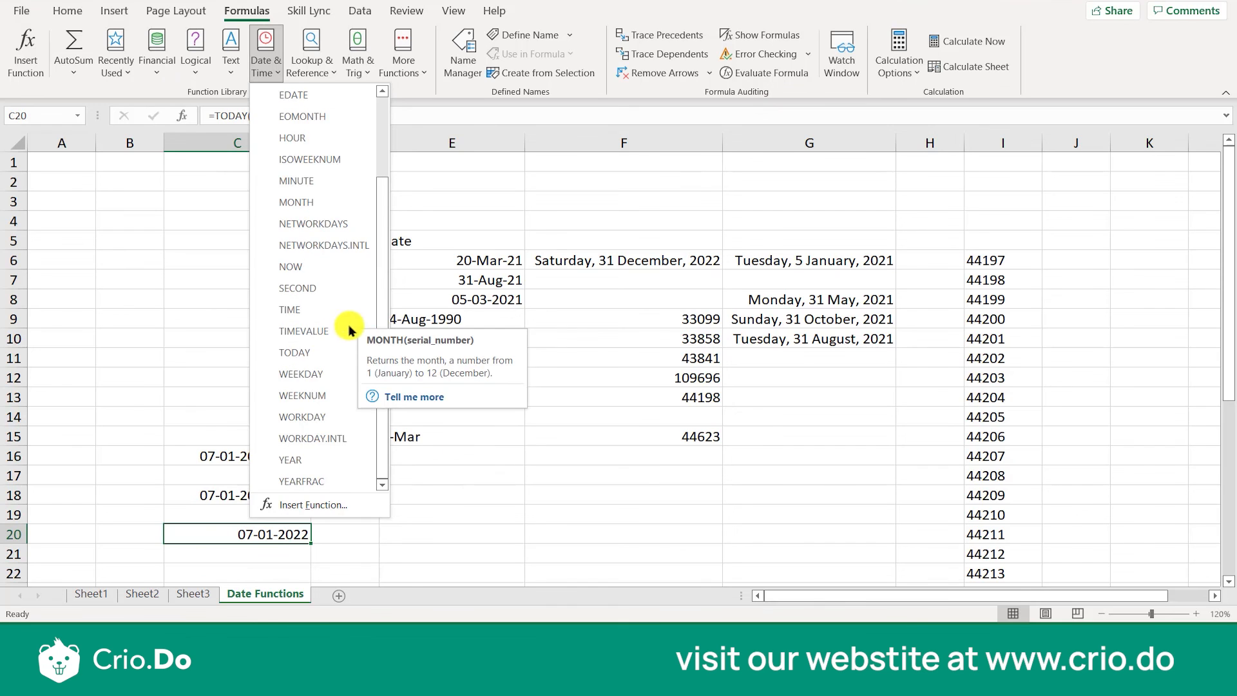
scroll(344, 322, up, 2)
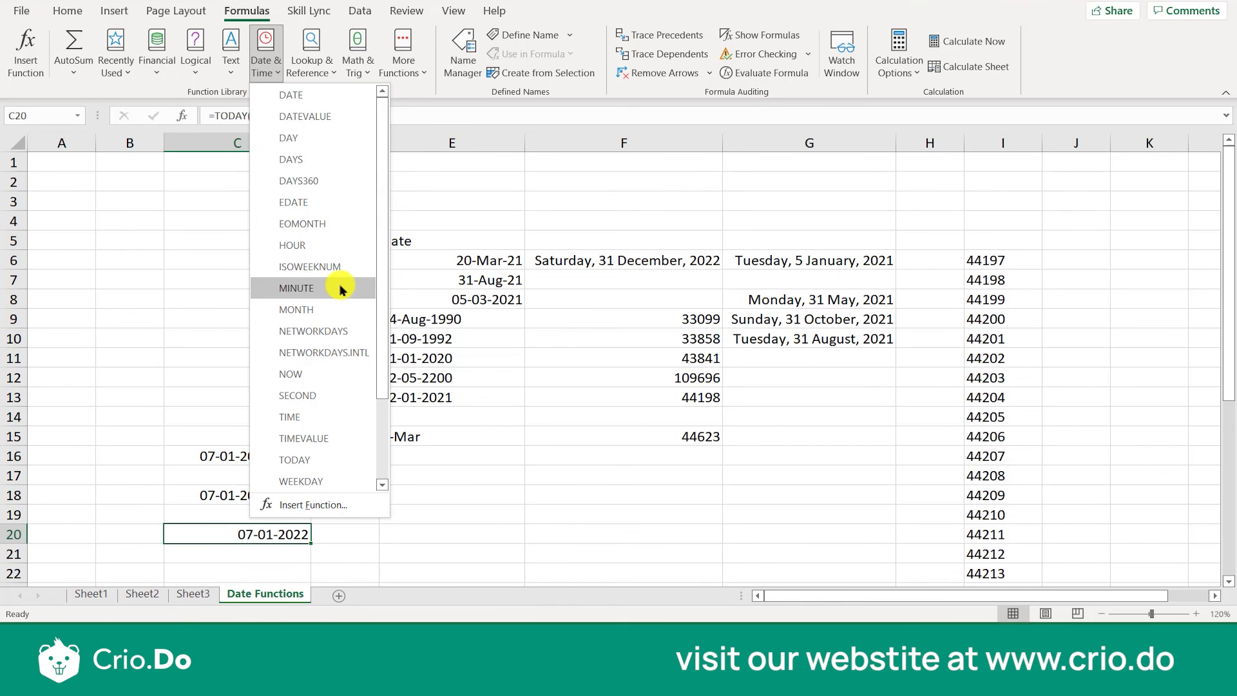
scroll(362, 419, down, 2)
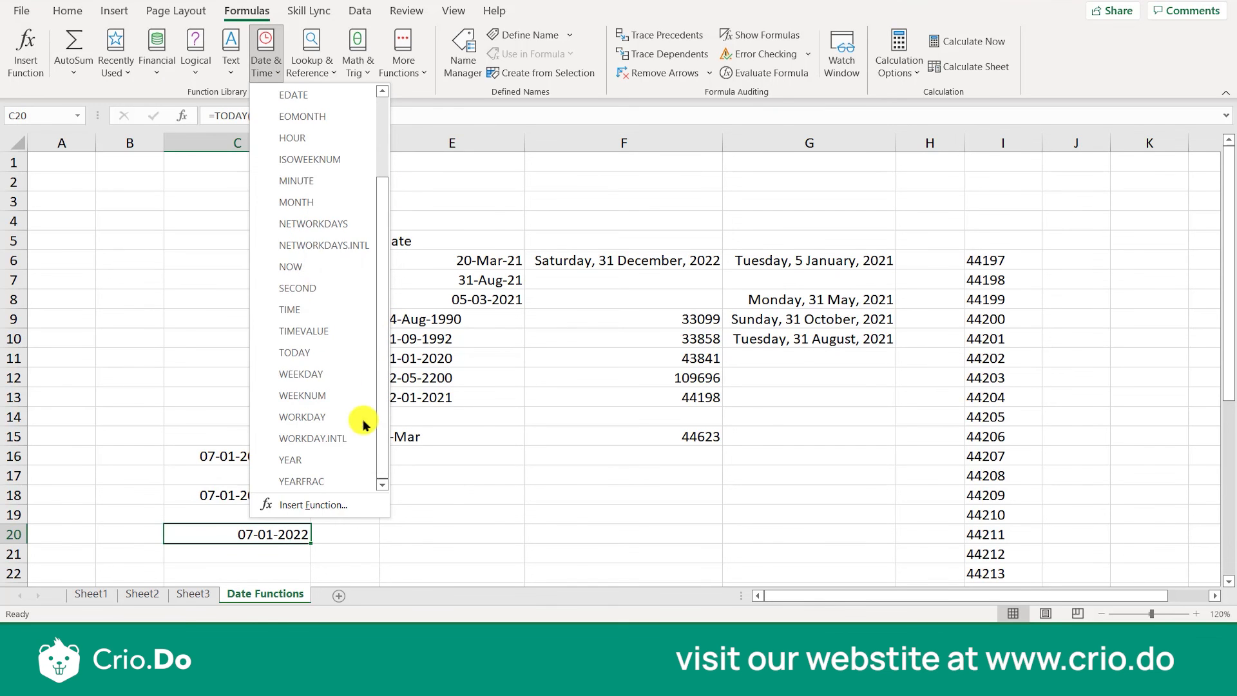
click(454, 293)
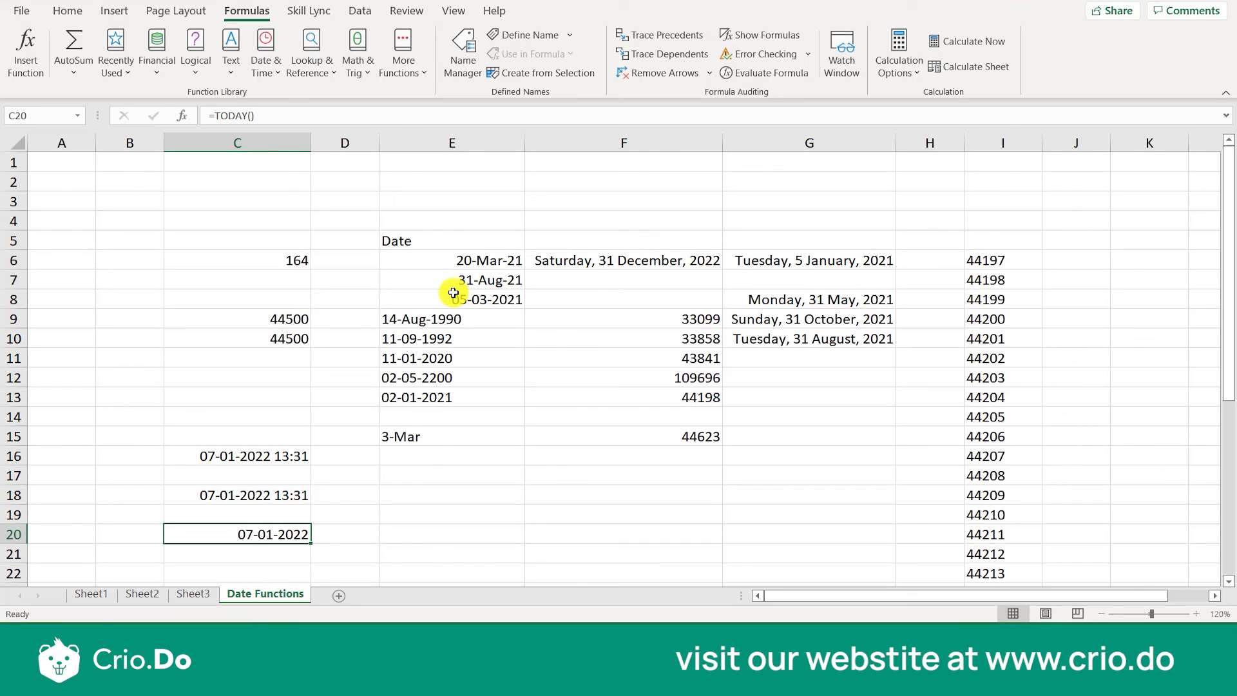
click(265, 65)
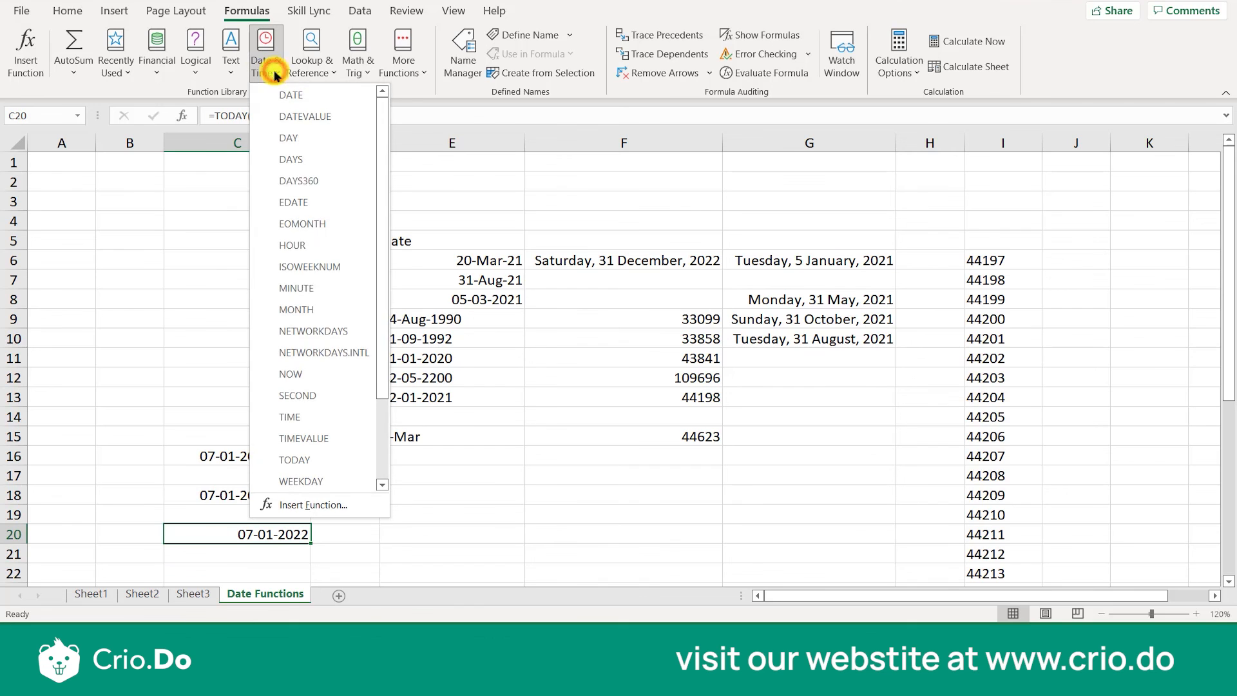
Switch to the presentation and advance from the NETWORKDAYS, EOMONTH and EDATE slide to the Summary slide.
click(647, 379)
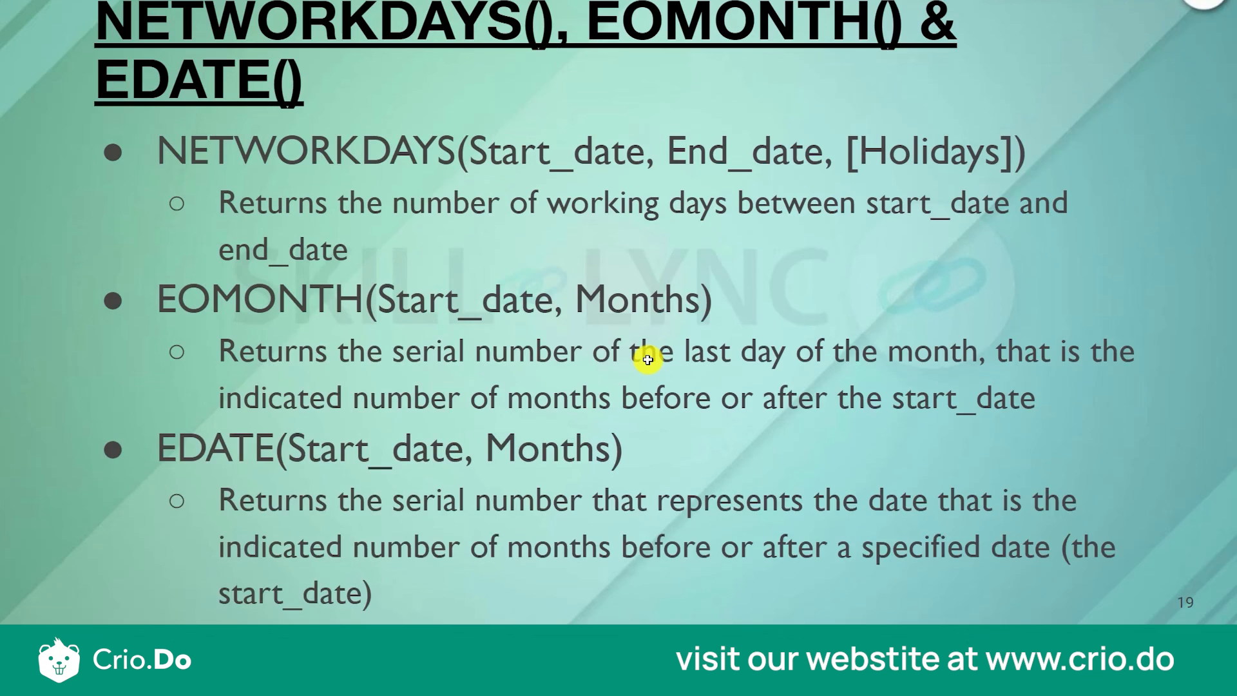
key(Right)
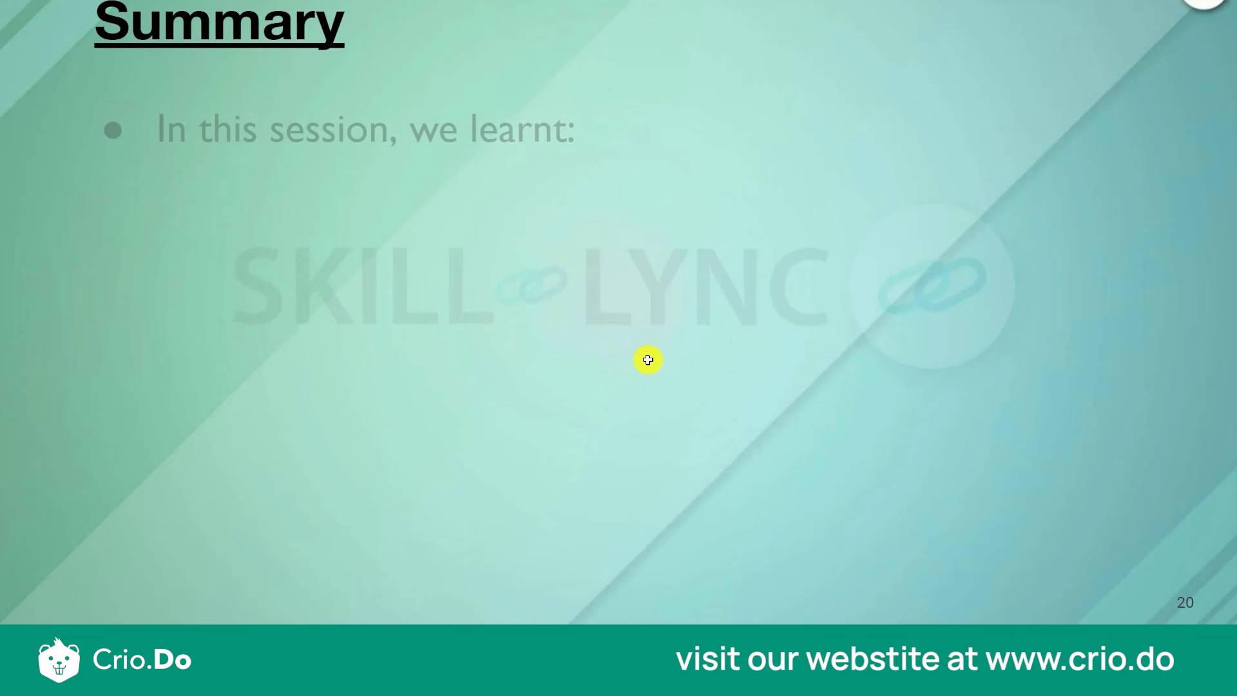